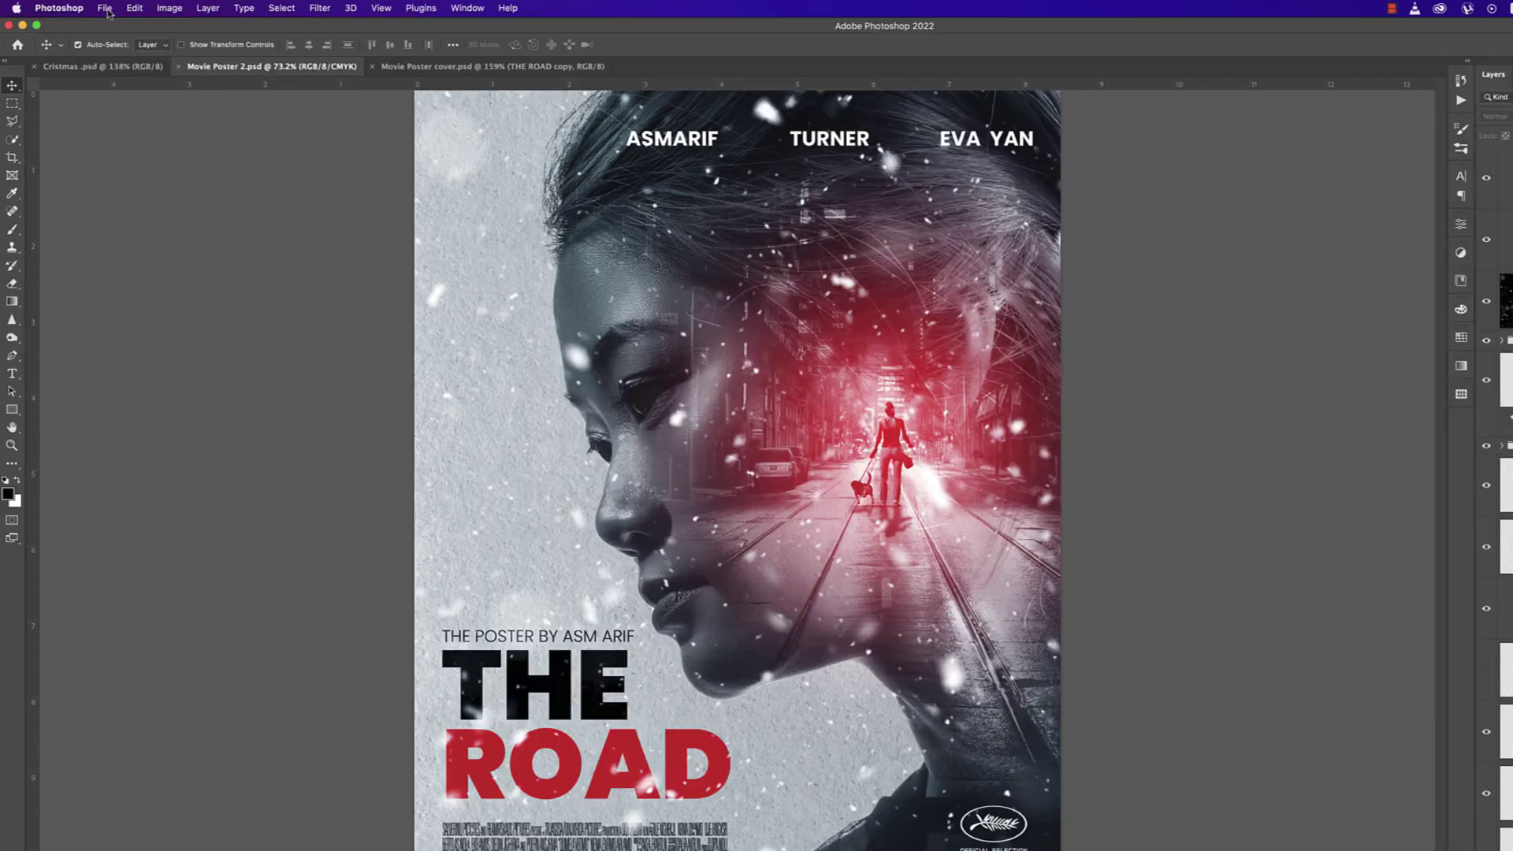
Create a white Letter-preset document, 8.5 × 11 in at 300 ppi.
left_click(95, 7)
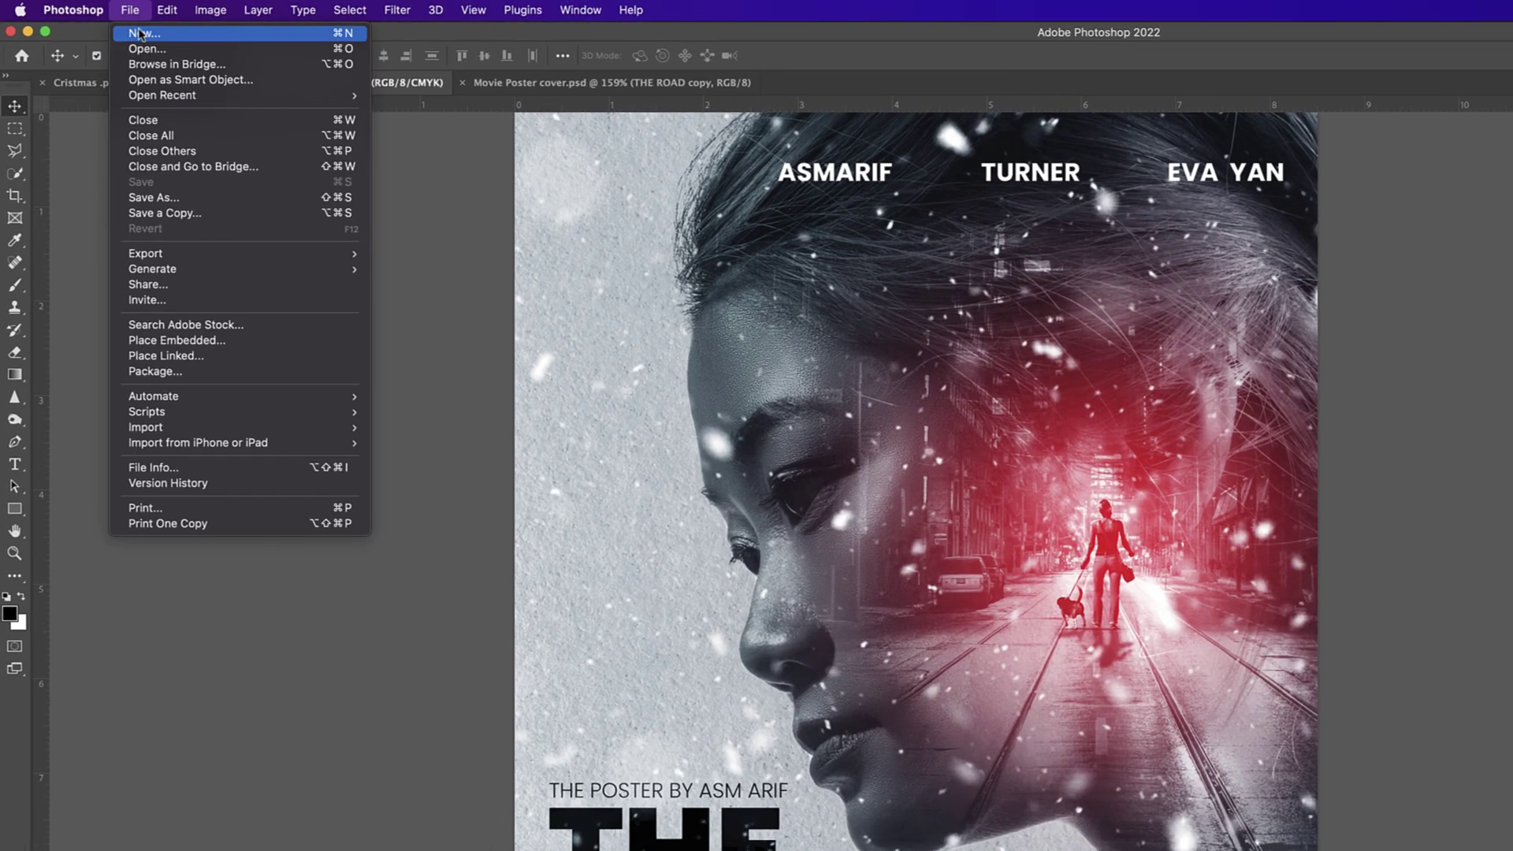
left_click(140, 33)
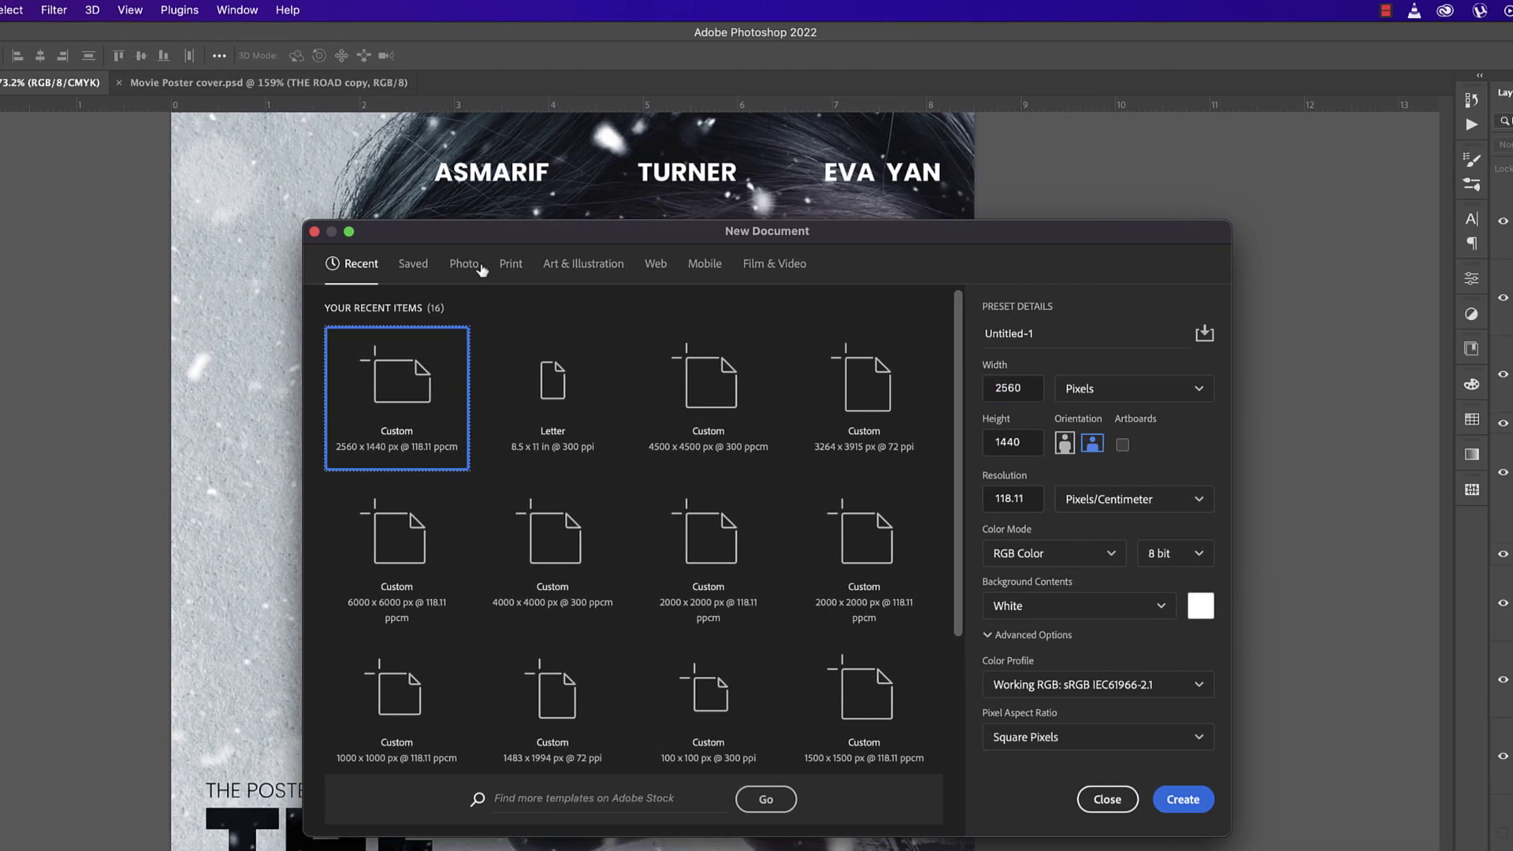
left_click(511, 265)
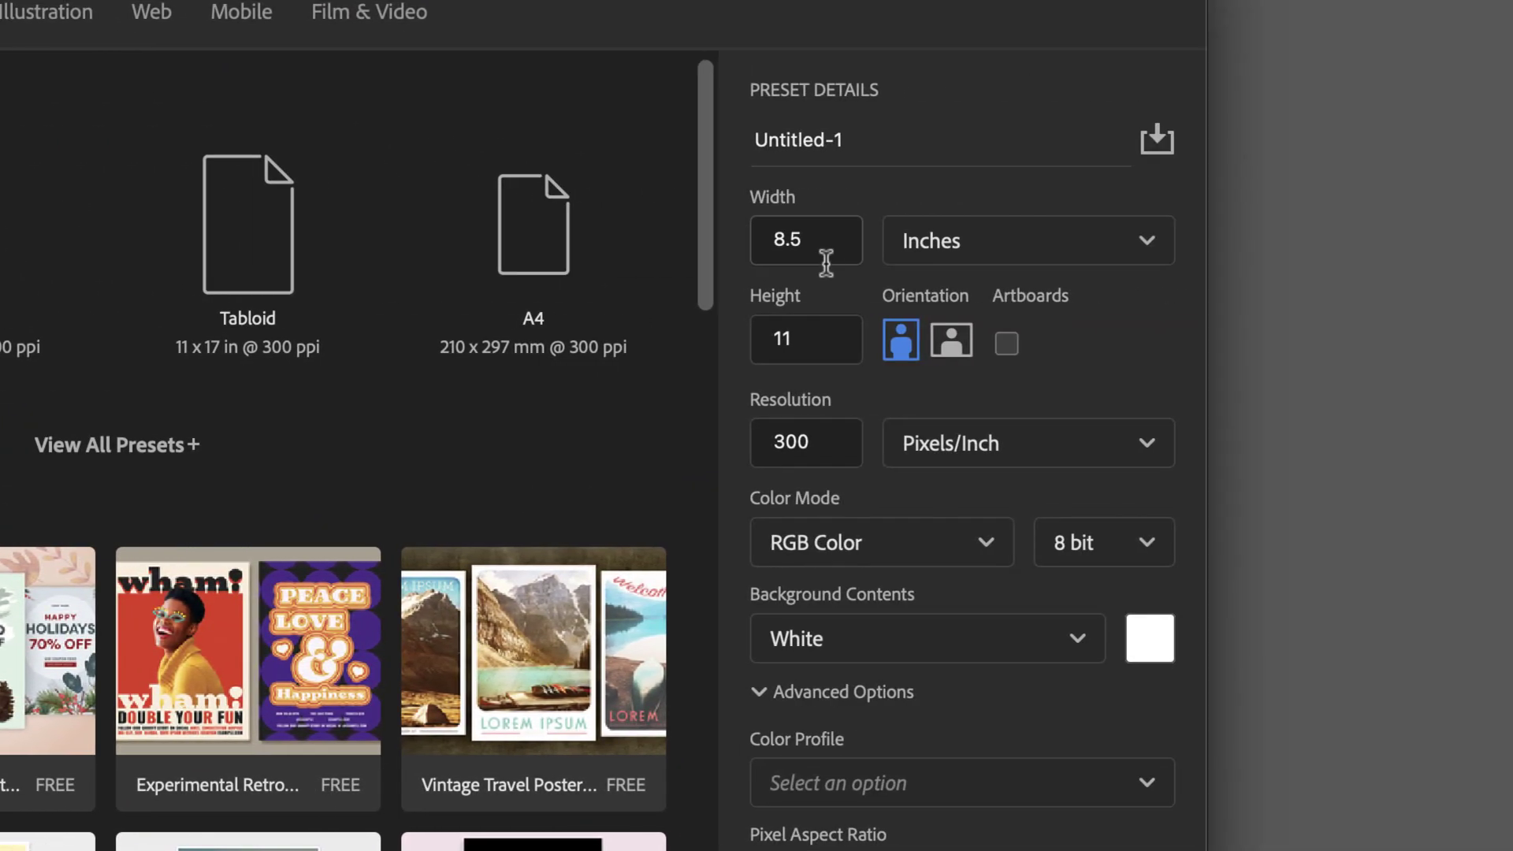
left_click_drag(815, 237, 750, 240)
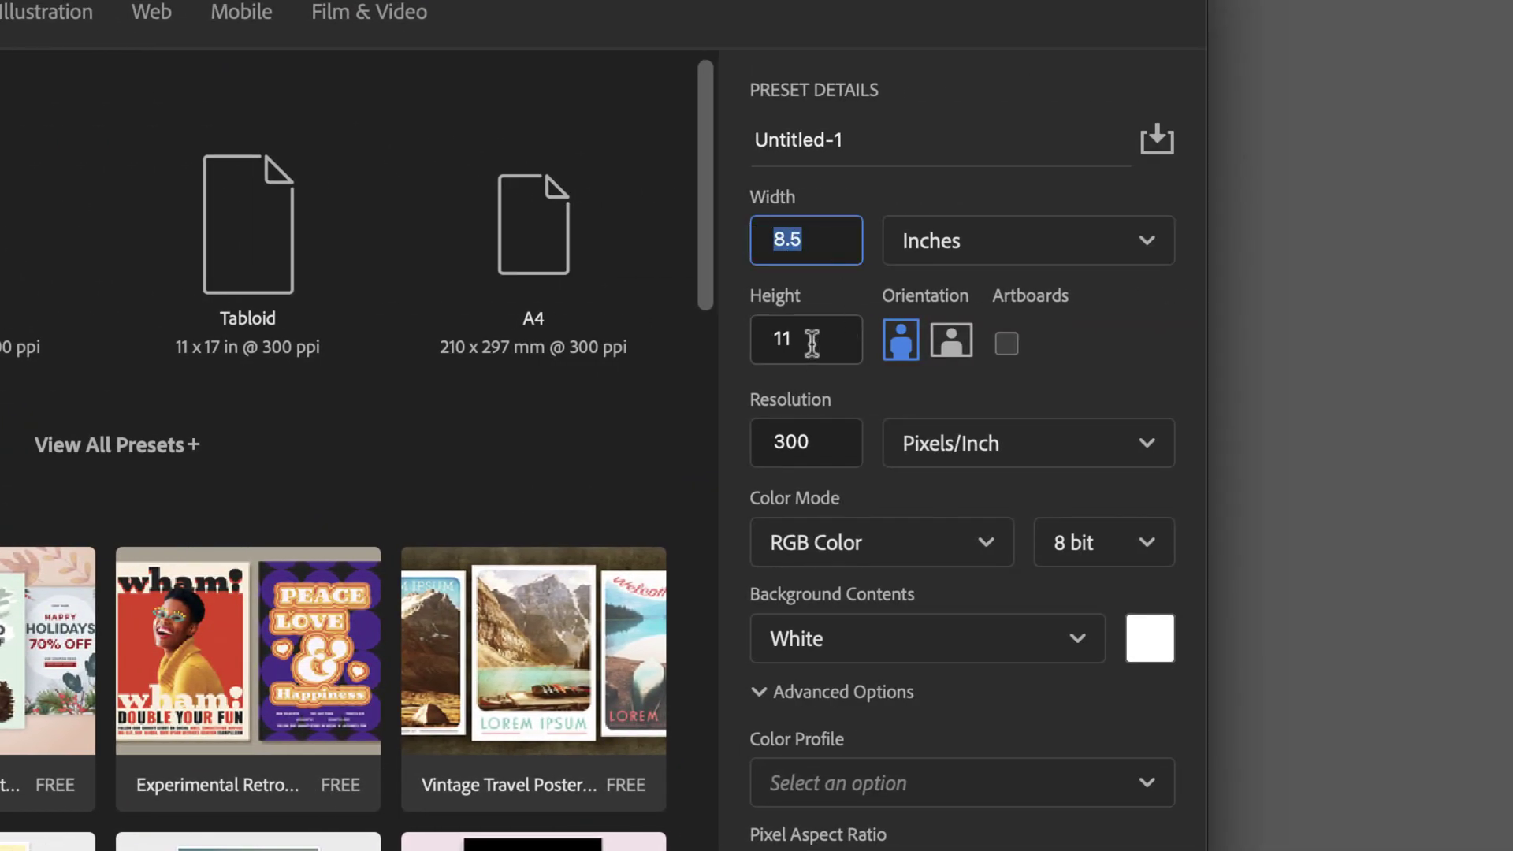
left_click_drag(811, 342, 751, 340)
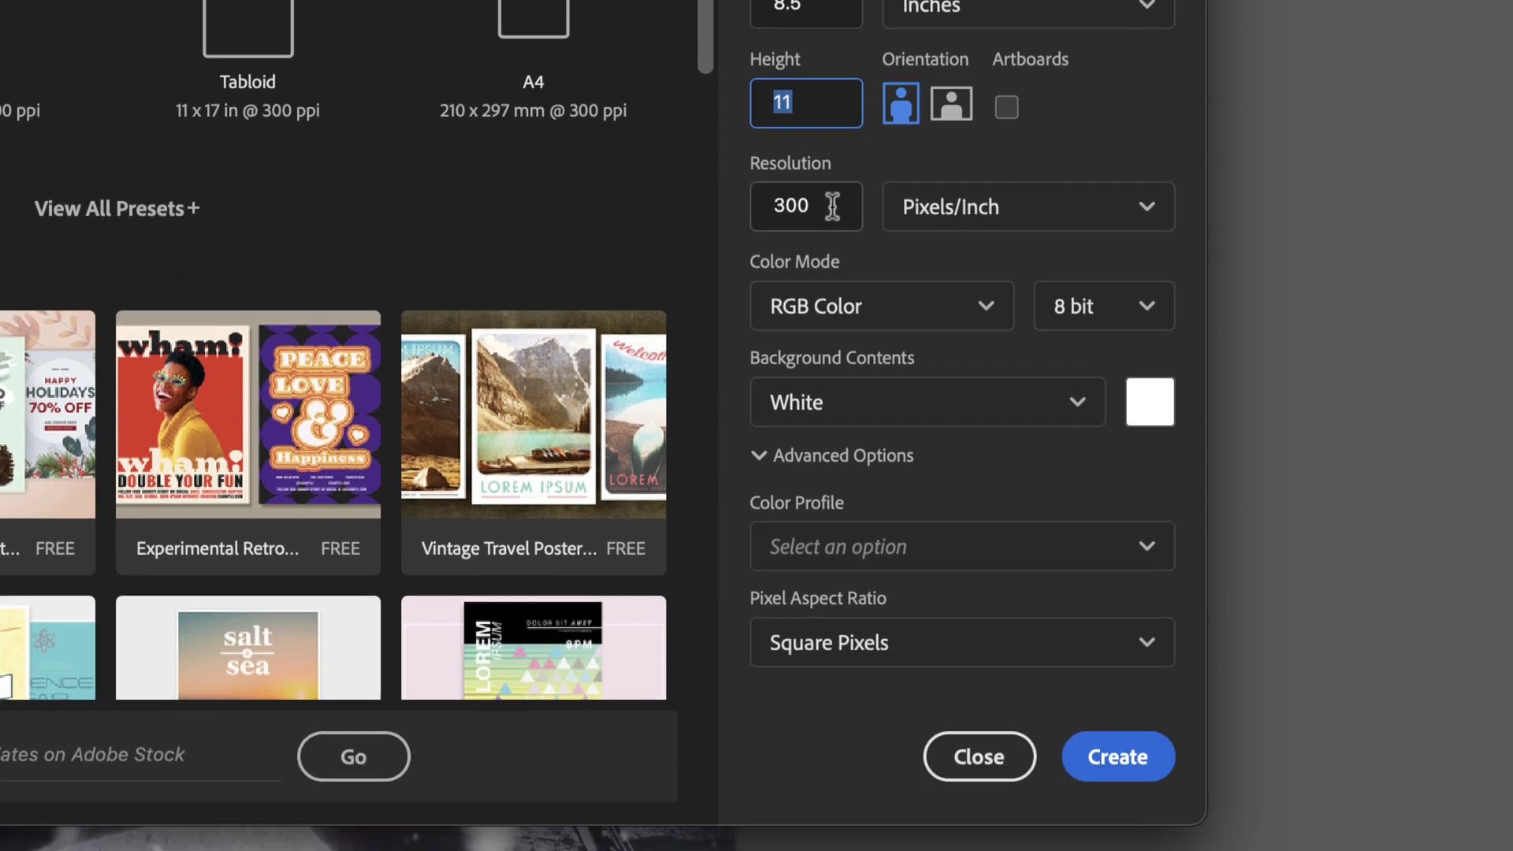
left_click(1135, 759)
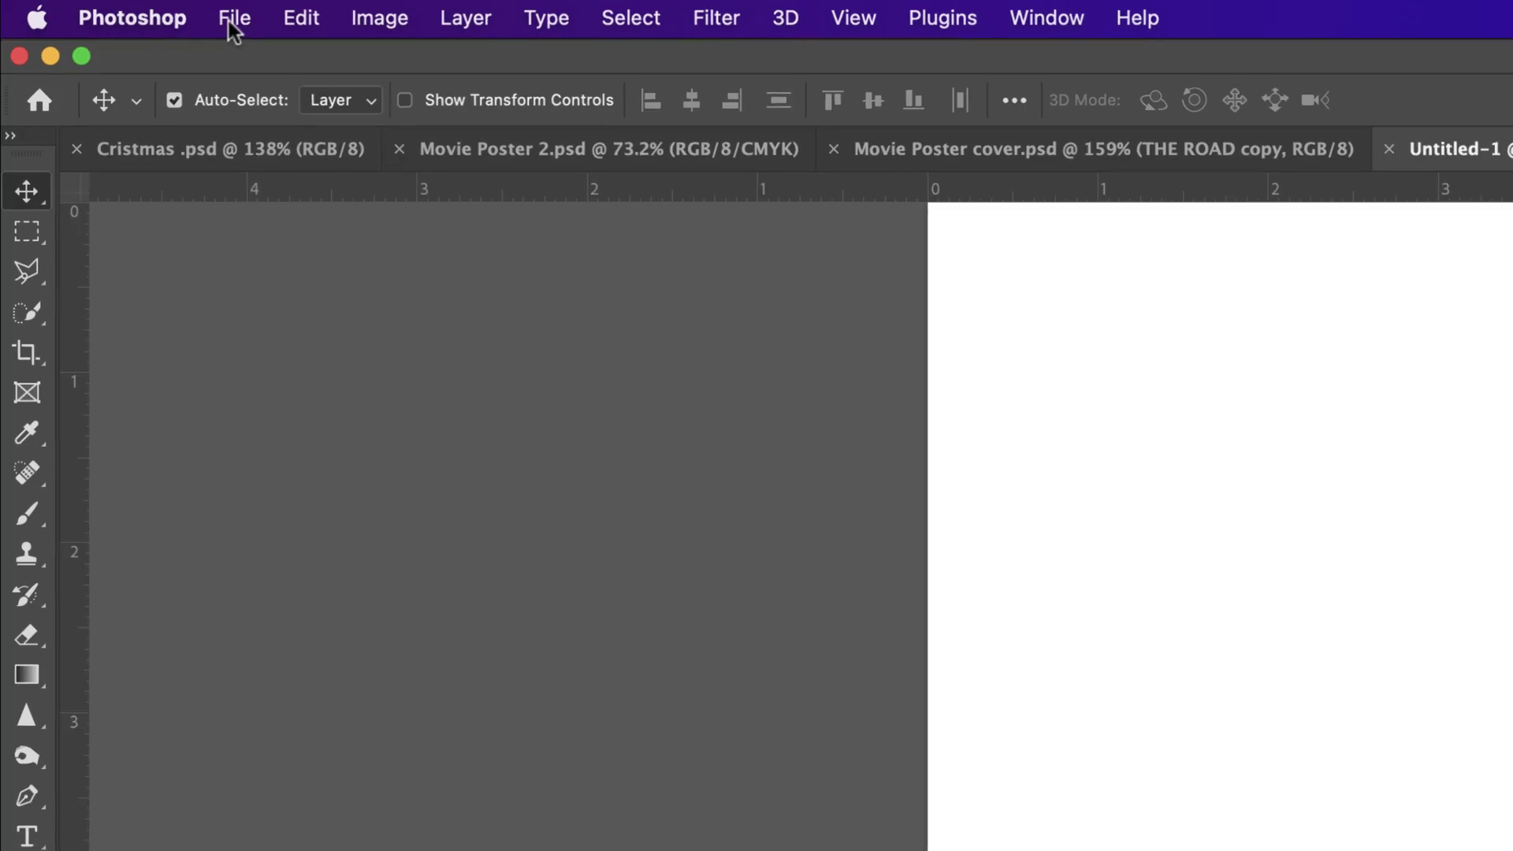
left_click(89, 7)
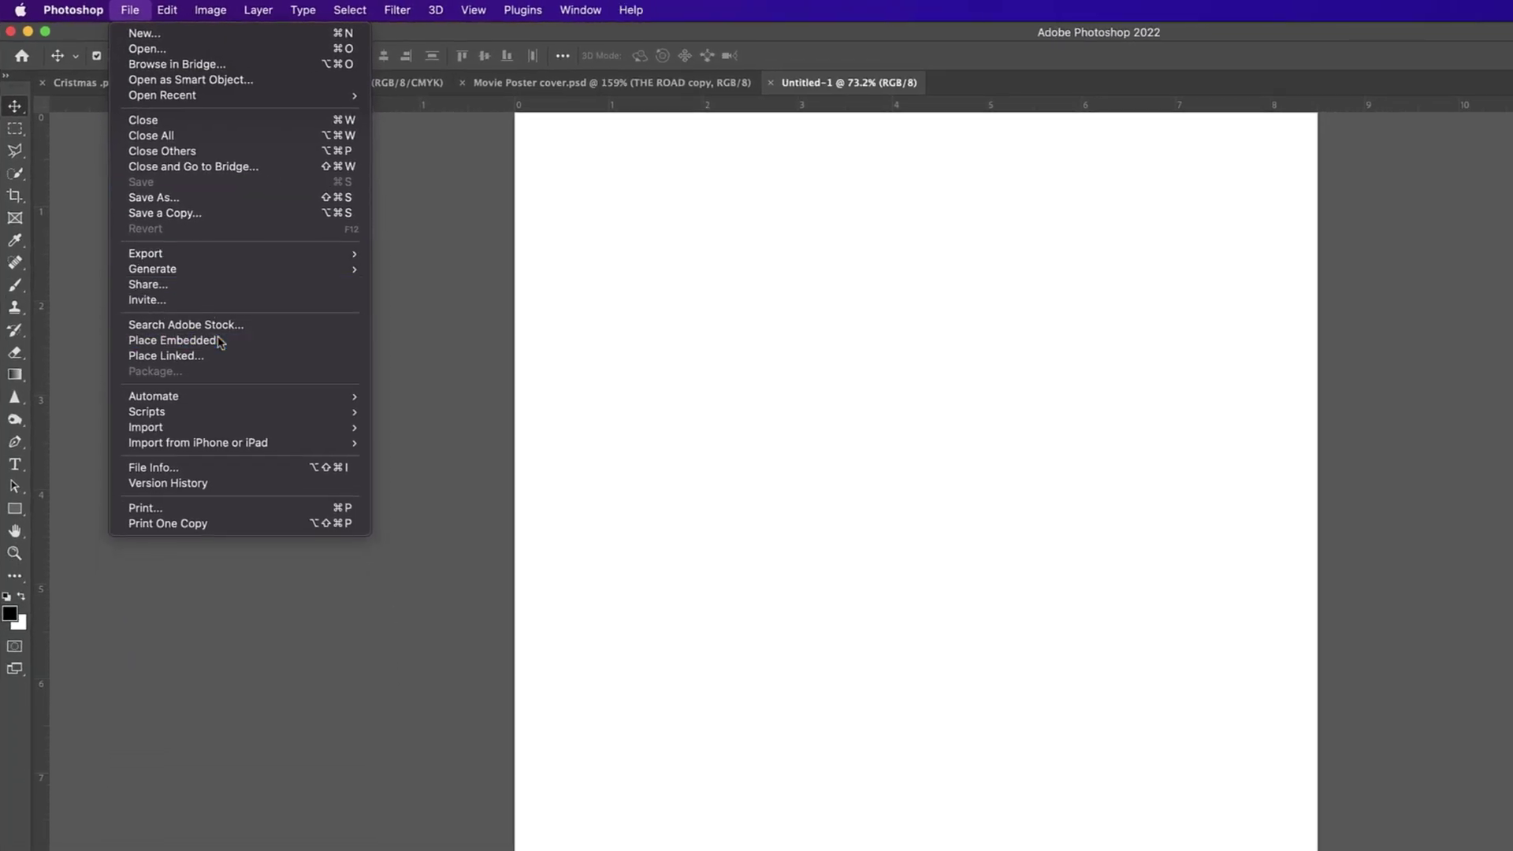
Place Embedded the woman's profile portrait photo and commit it as its own layer.
left_click(220, 342)
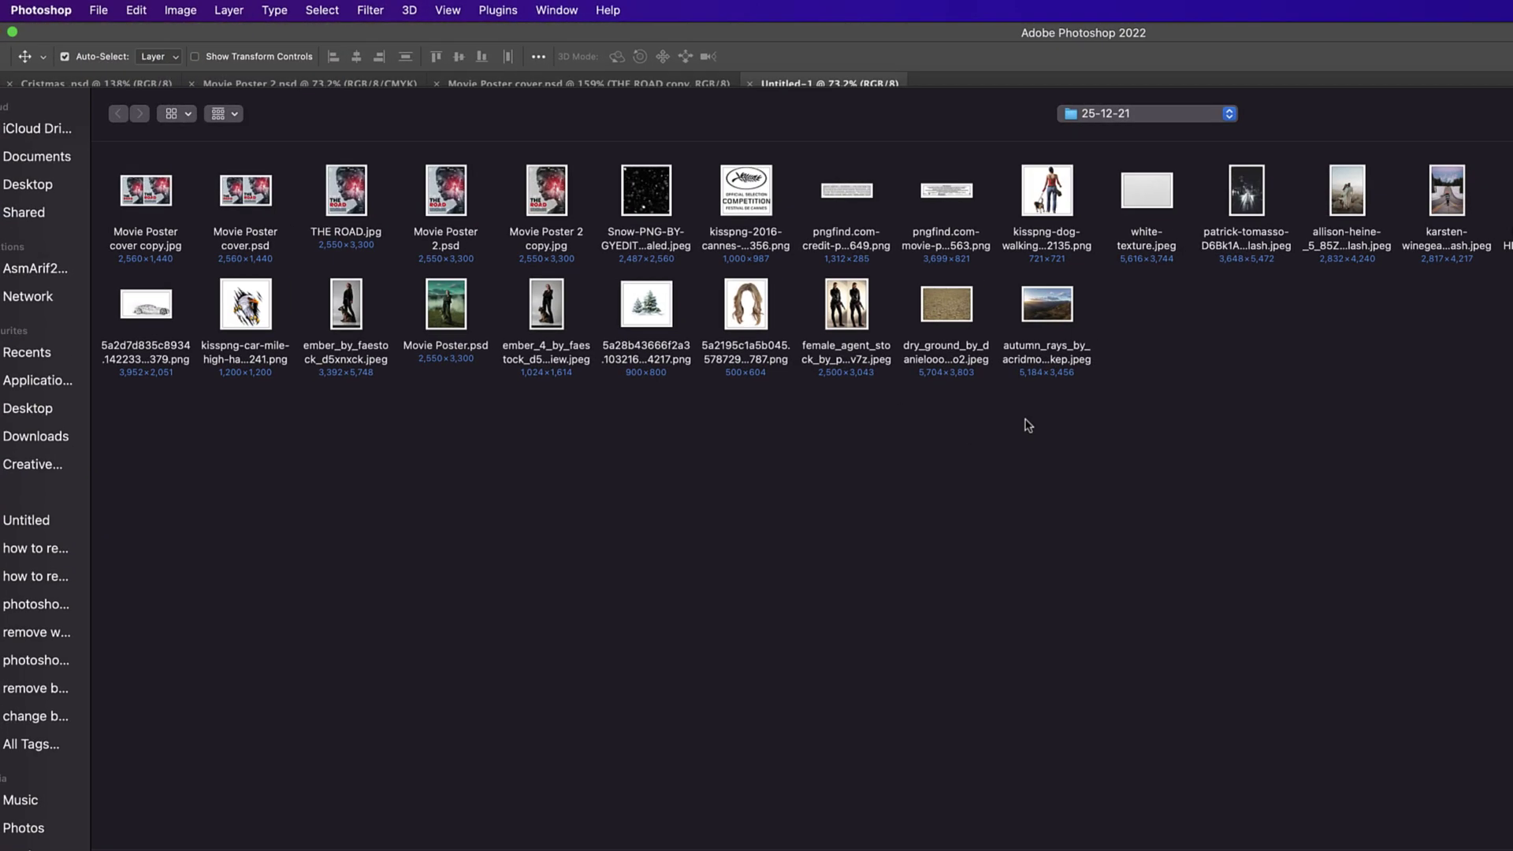
double_click(1165, 376)
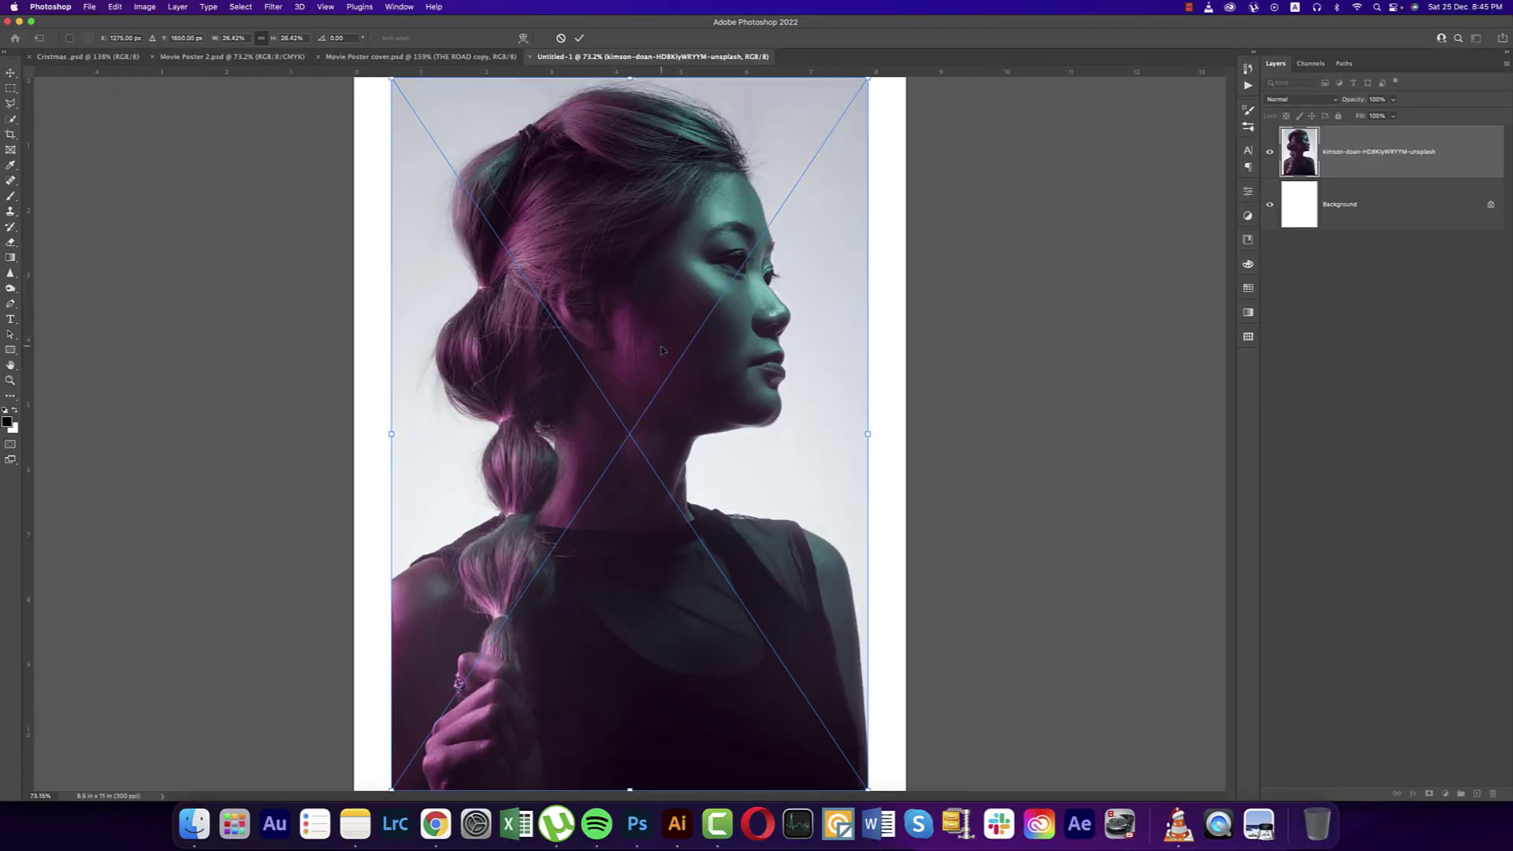
key("Return")
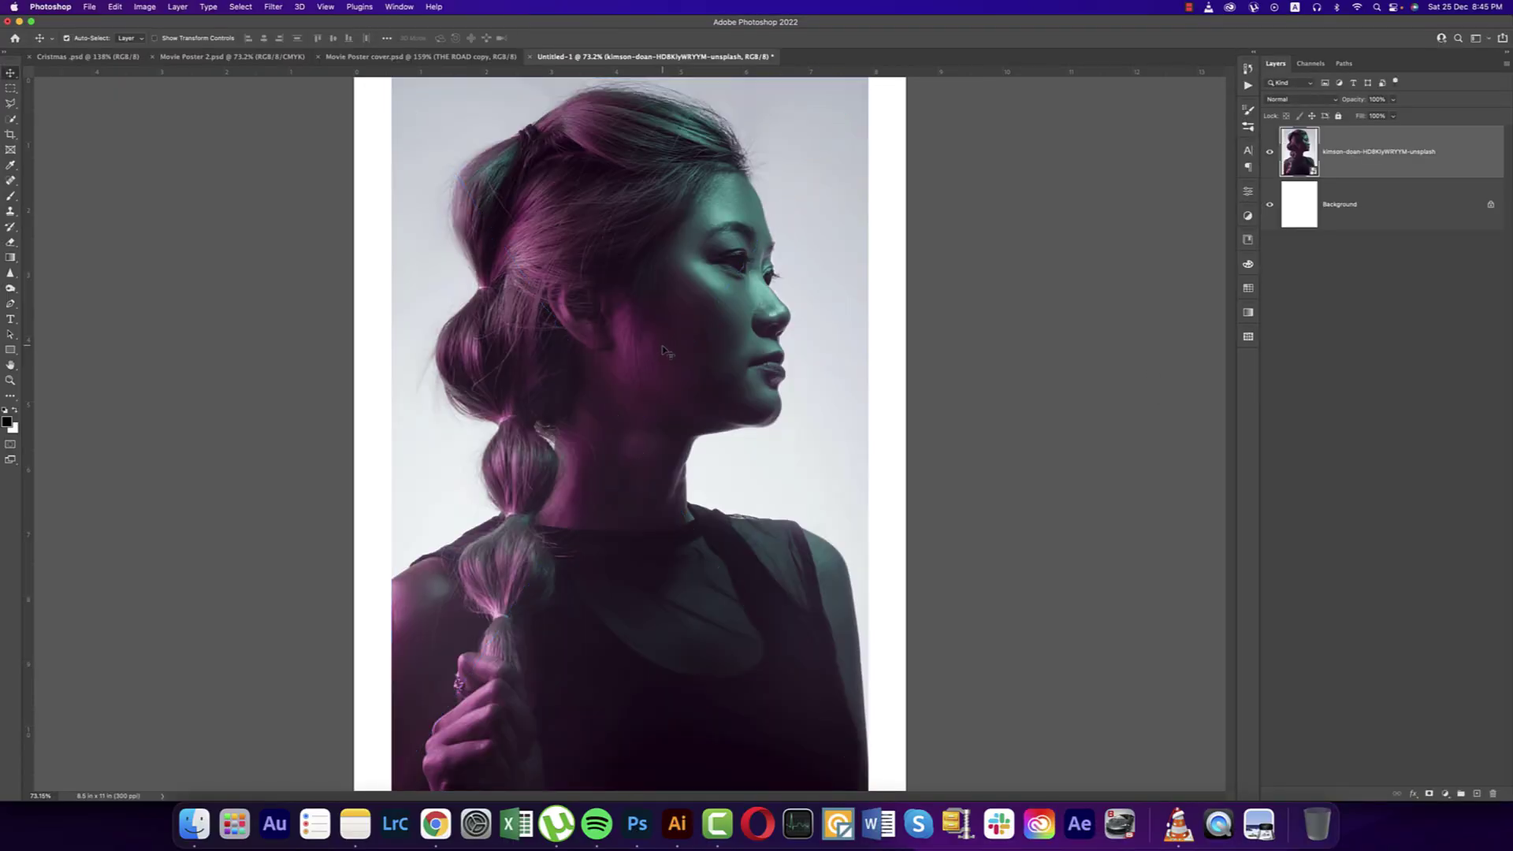
scroll(675, 346, "down", 2)
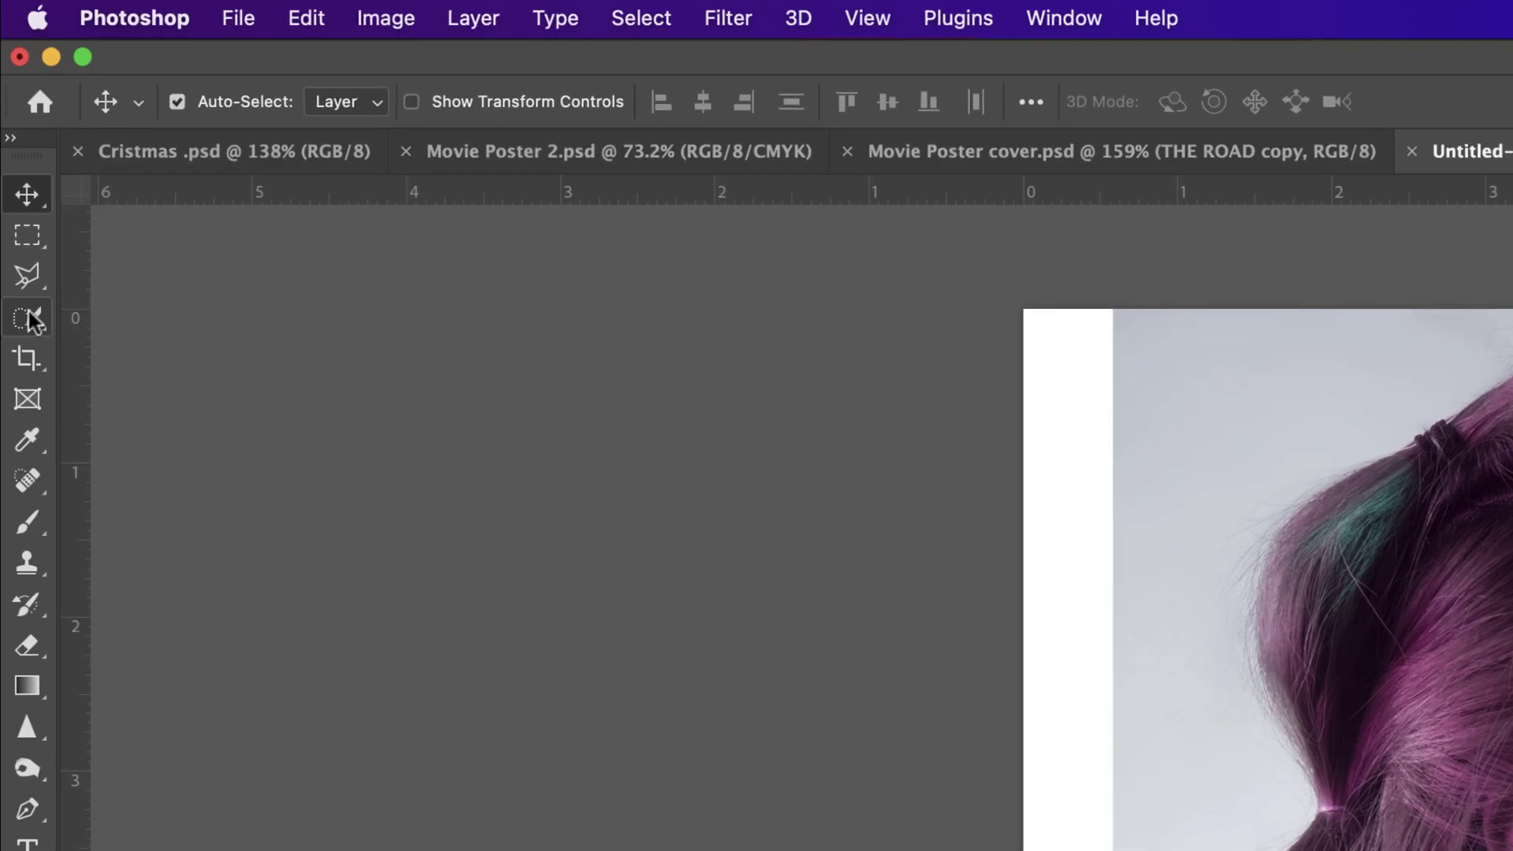
left_click(12, 122)
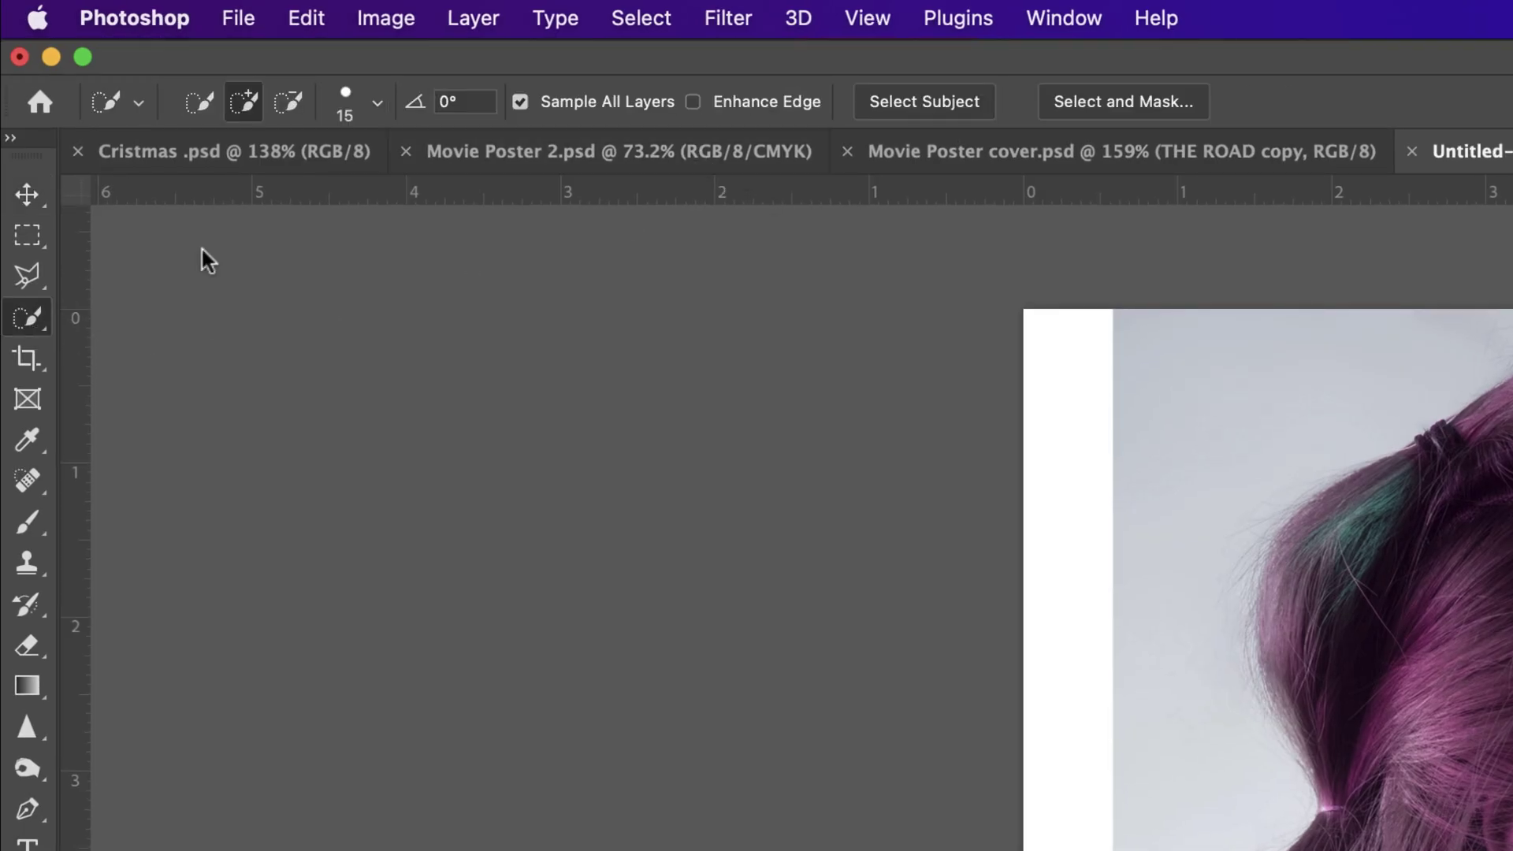
Select the woman's figure with the Object Selection tool, then enter Select and Mask.
right_click(35, 333)
left_click(106, 341)
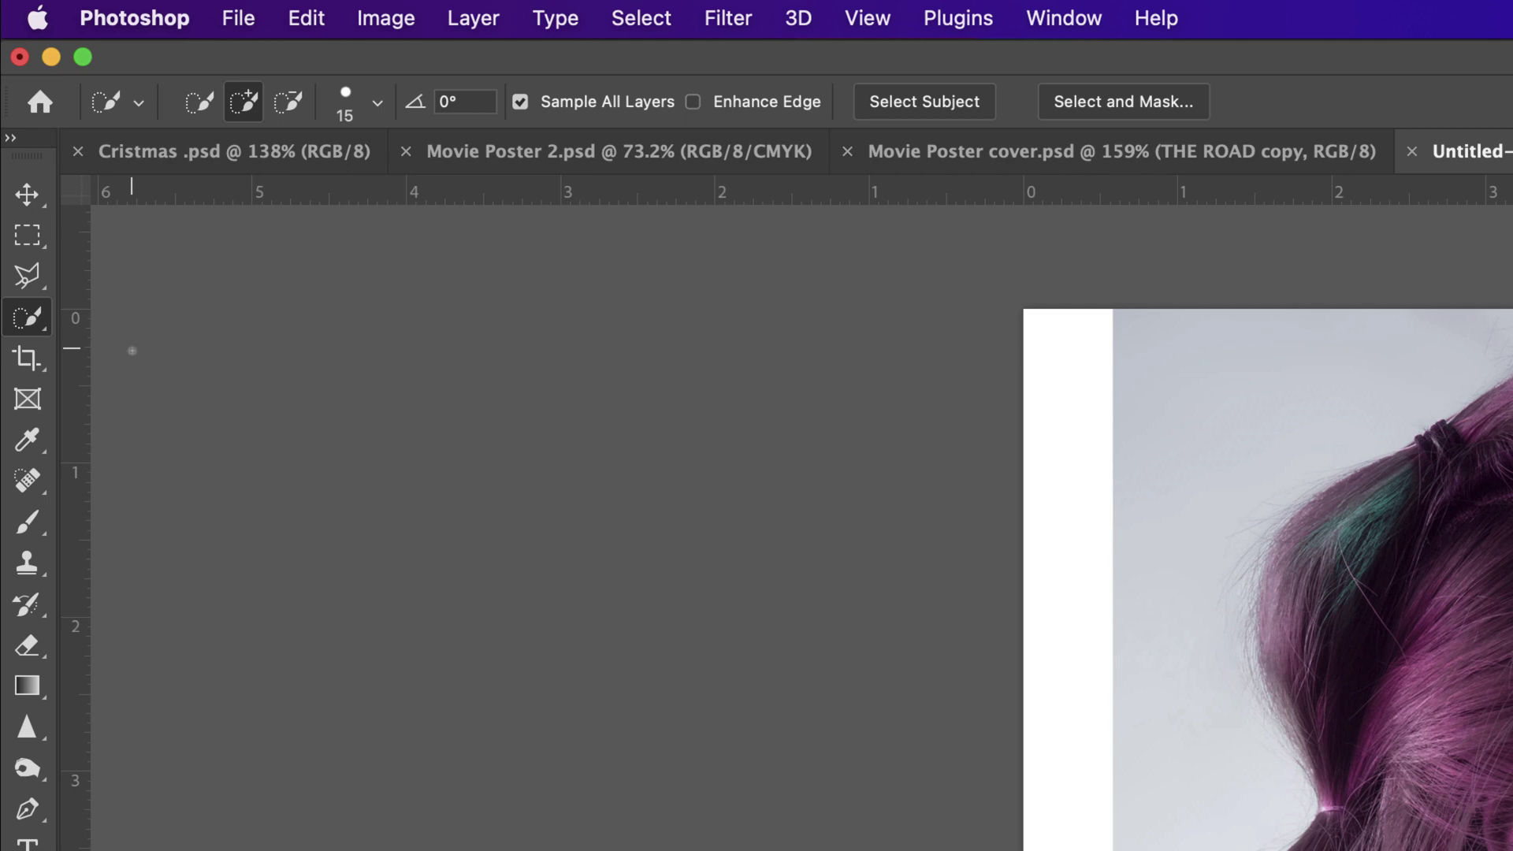
right_click(40, 329)
left_click(150, 314)
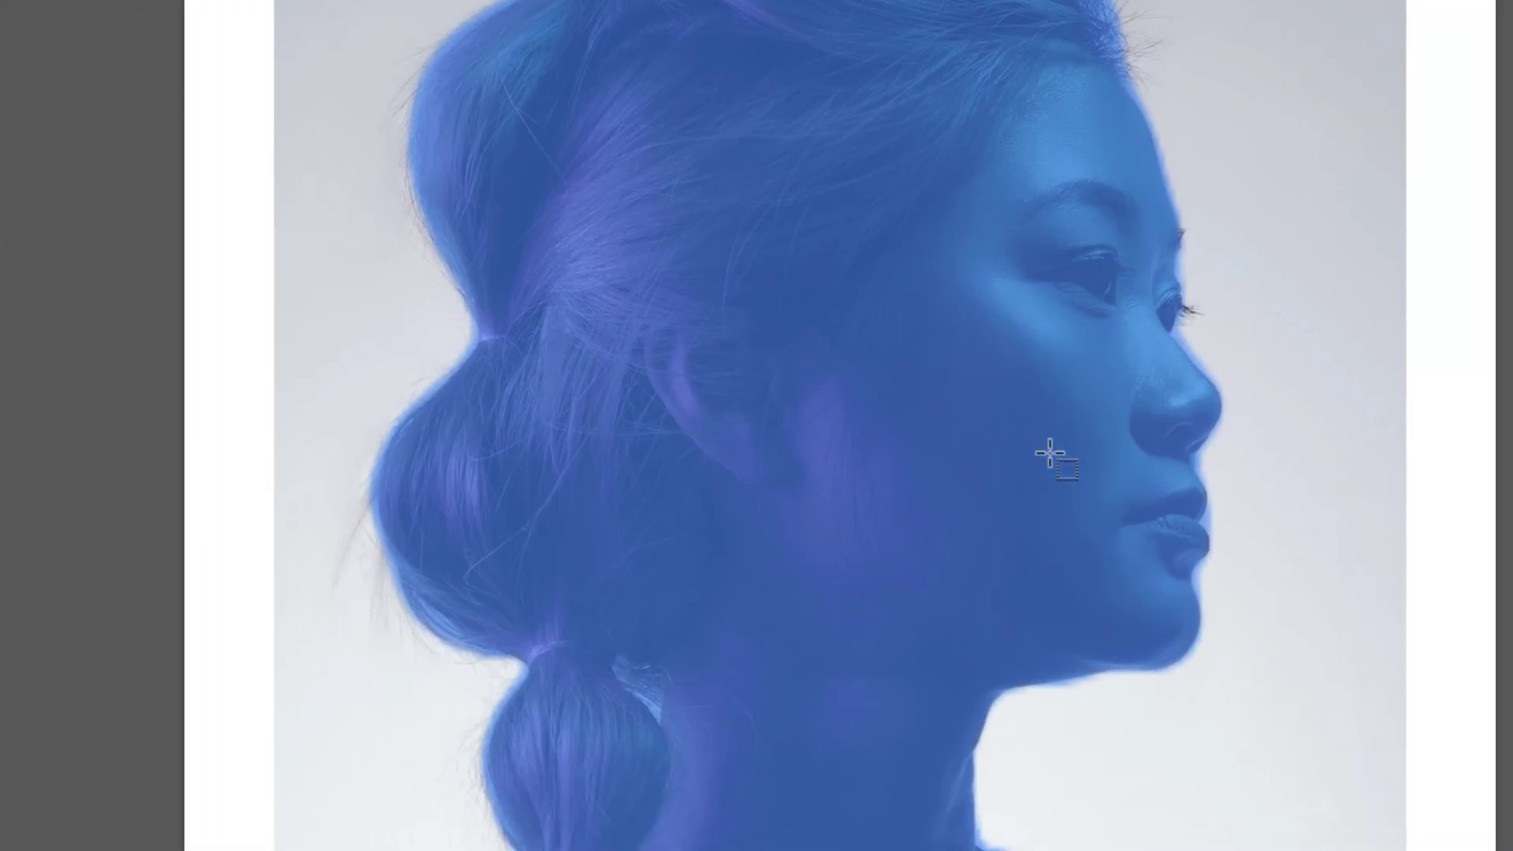
left_click(890, 708)
right_click(0, 0)
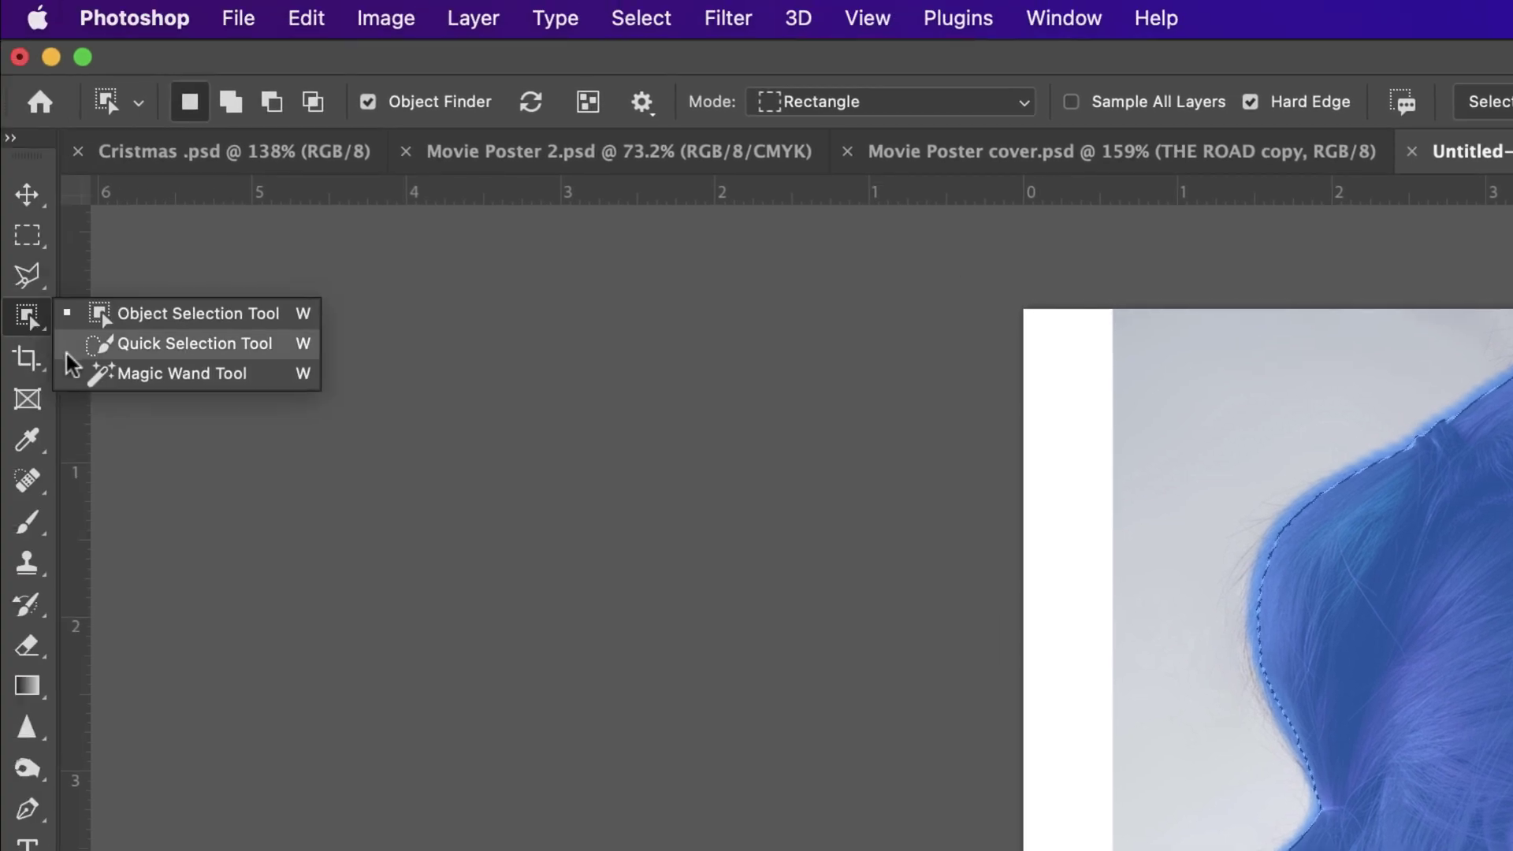
left_click(0, 0)
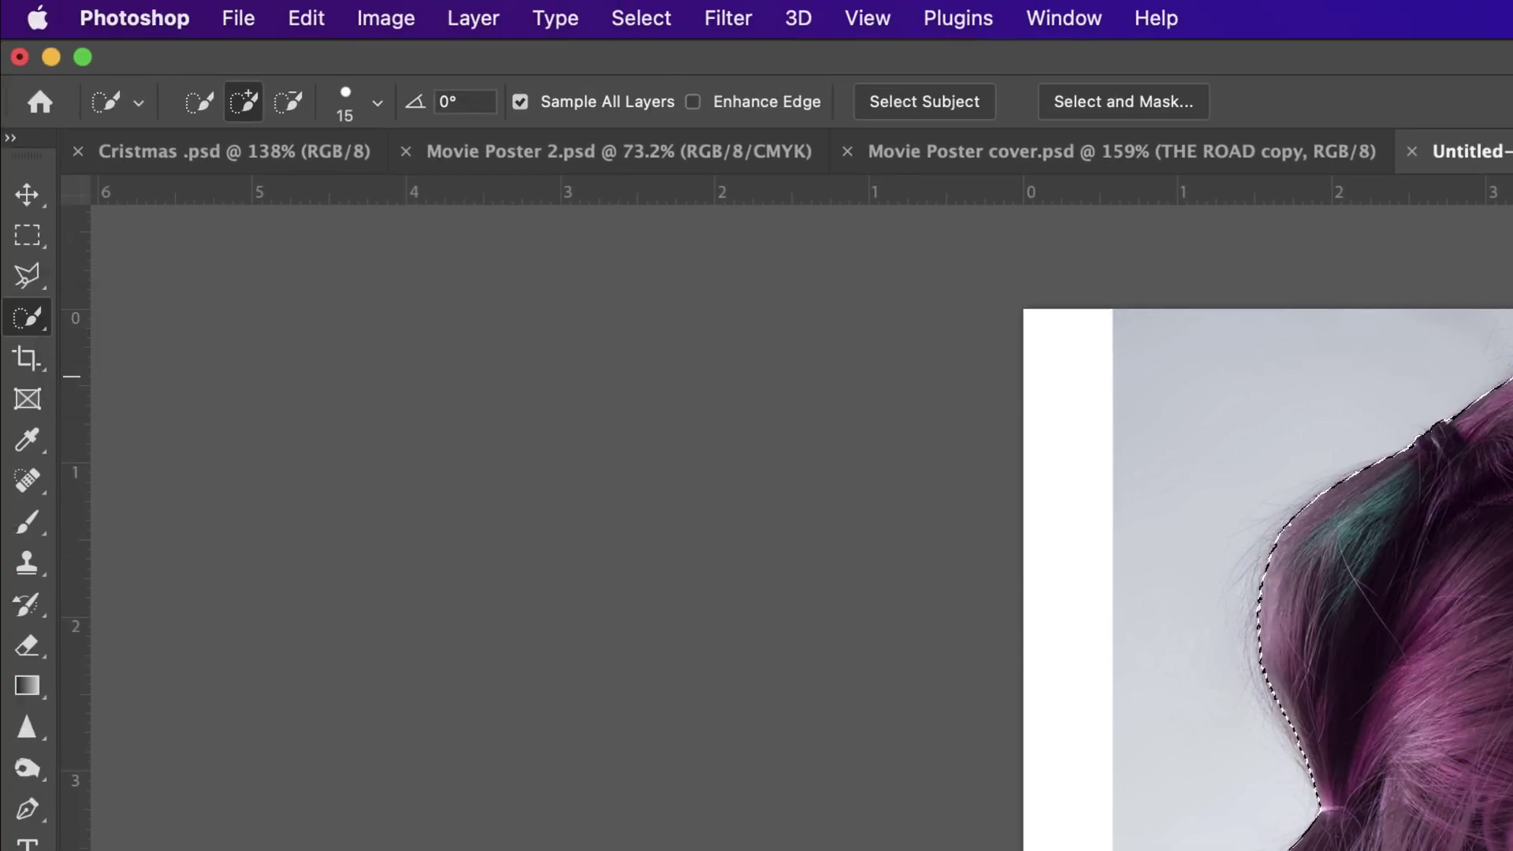
left_click(1167, 102)
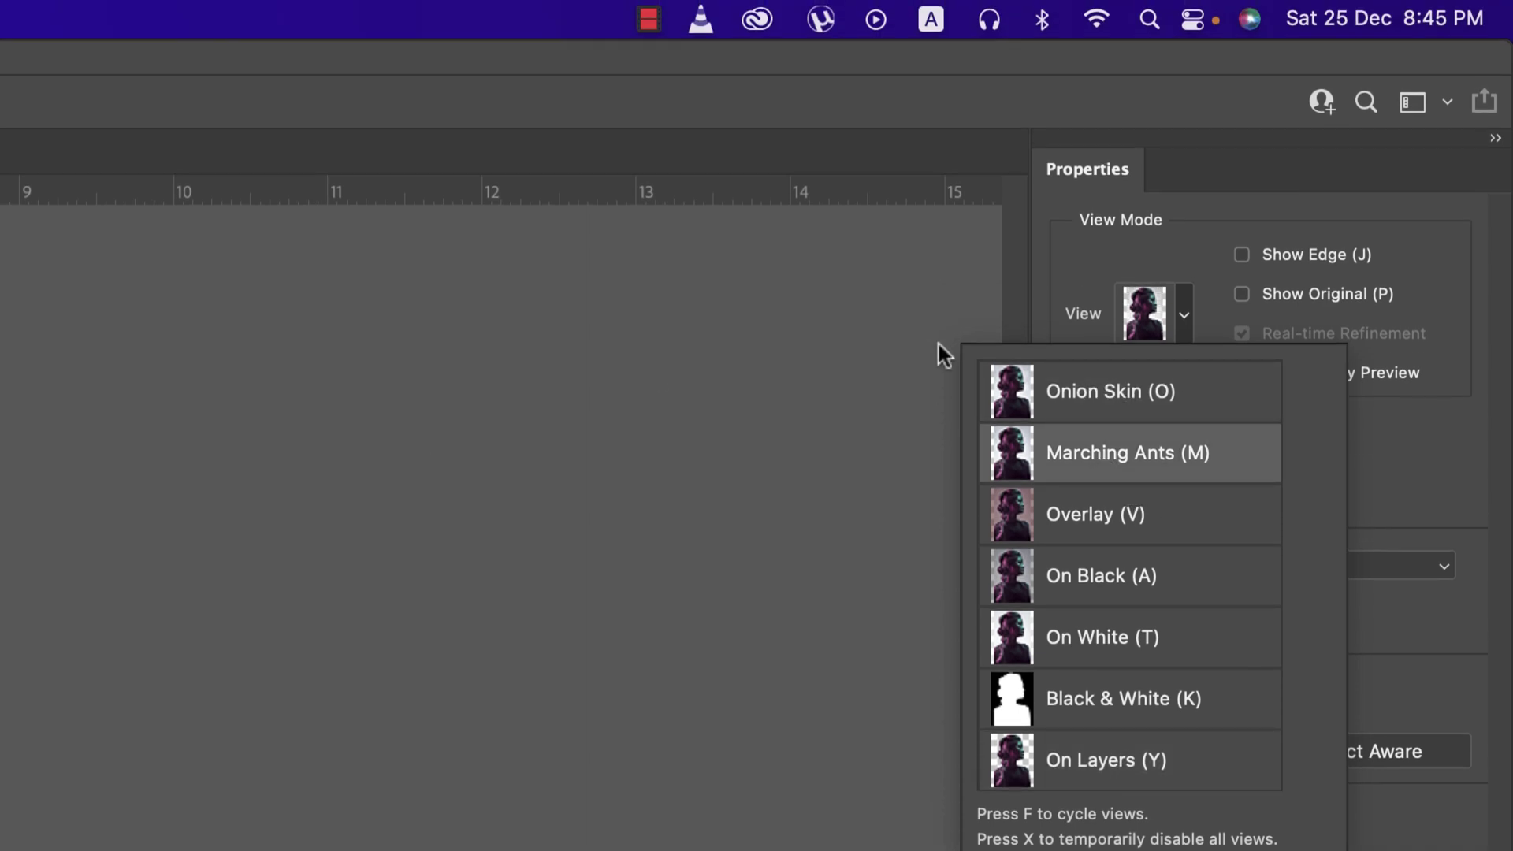
Refine Hair in Marching Ants view and output to a New Layer with Layer Mask.
left_click(1000, 239)
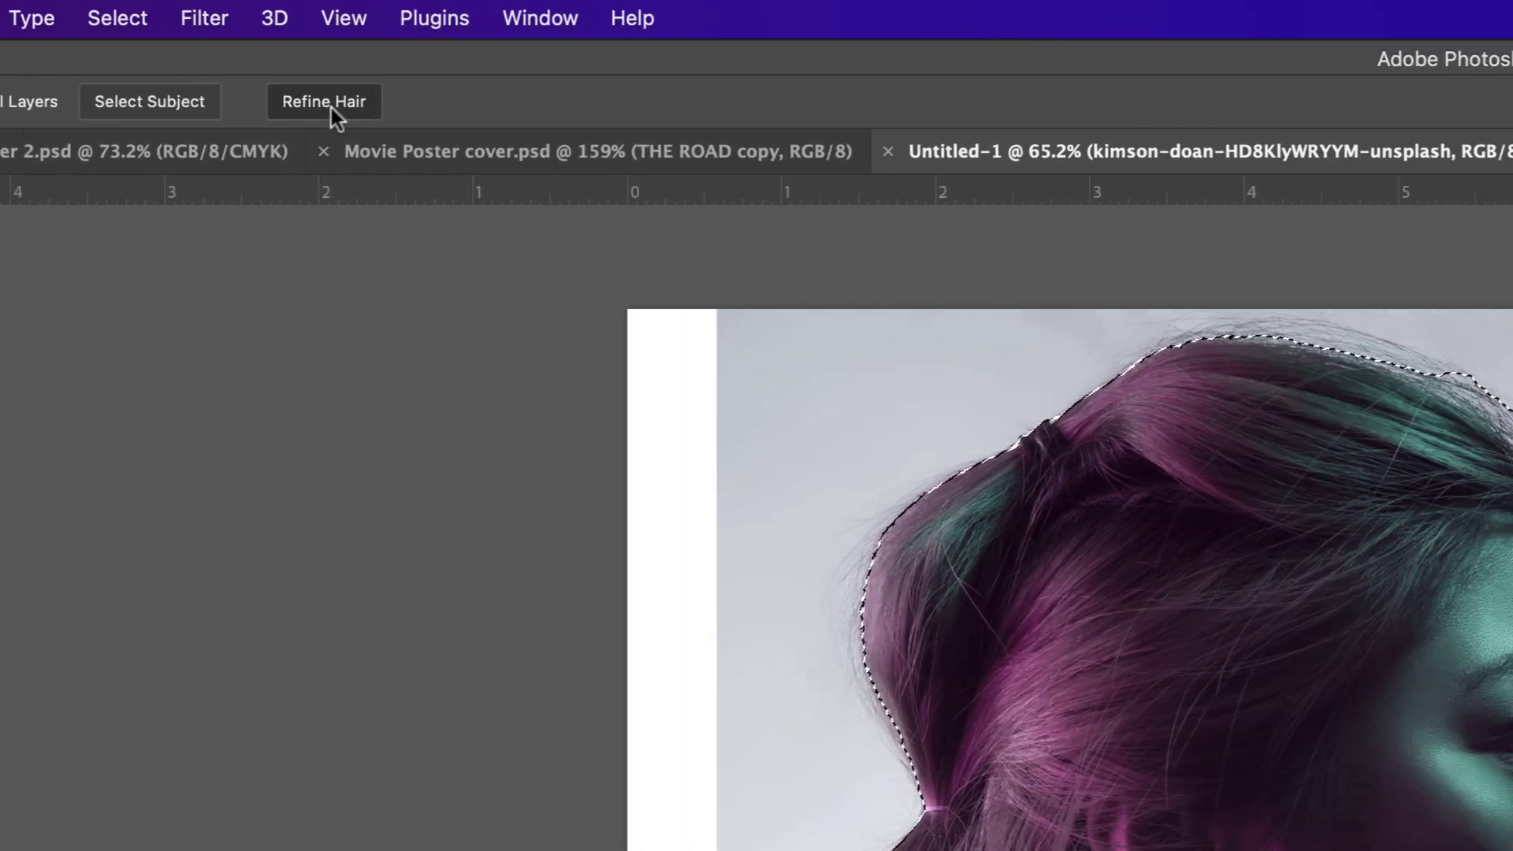
left_click(331, 107)
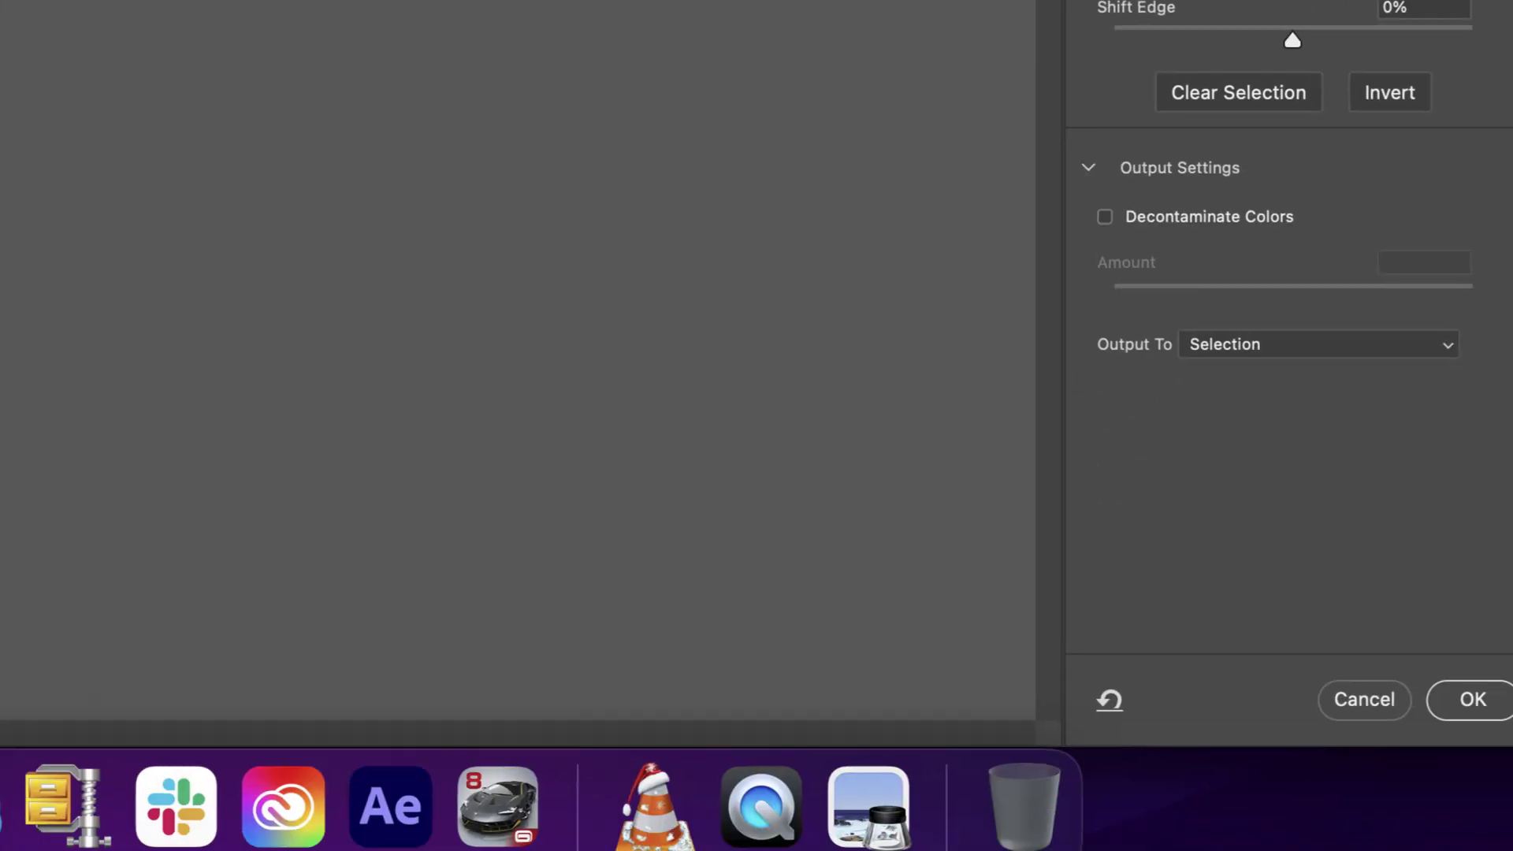
left_click(1407, 319)
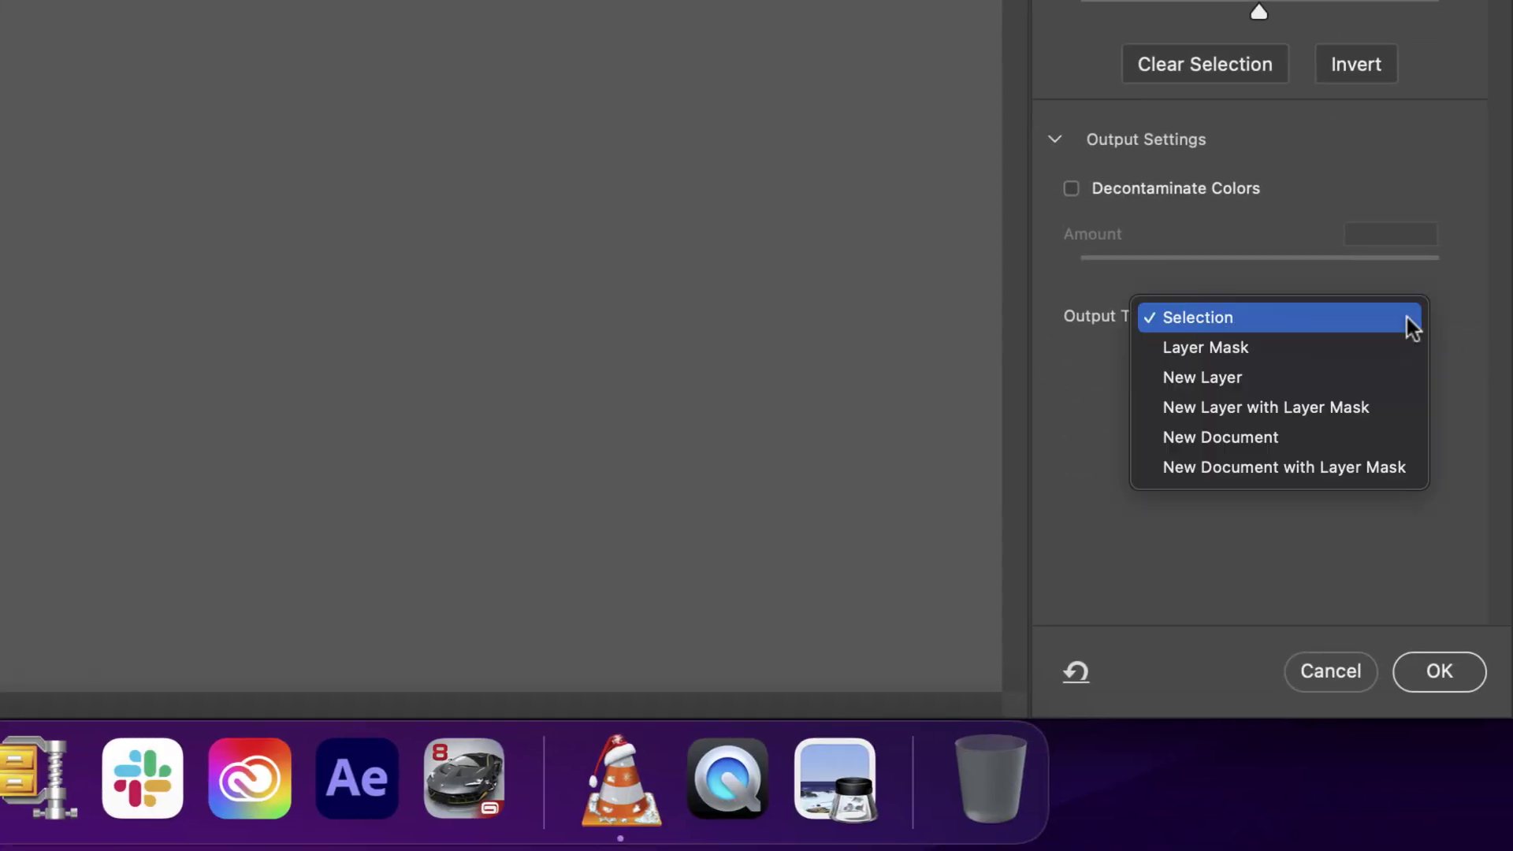
left_click(1289, 418)
left_click(1436, 672)
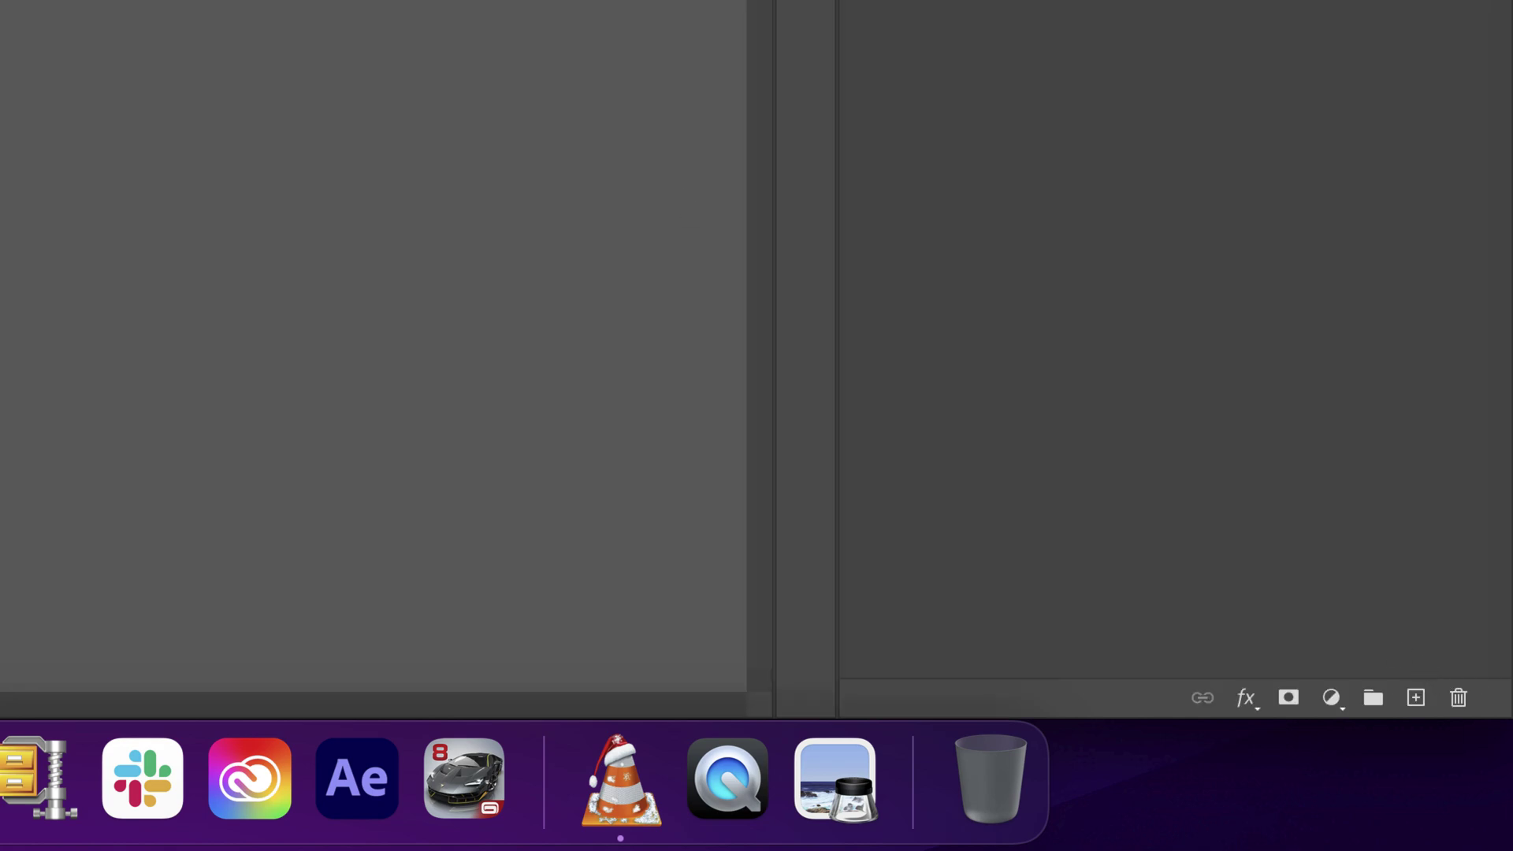
left_click(1359, 223)
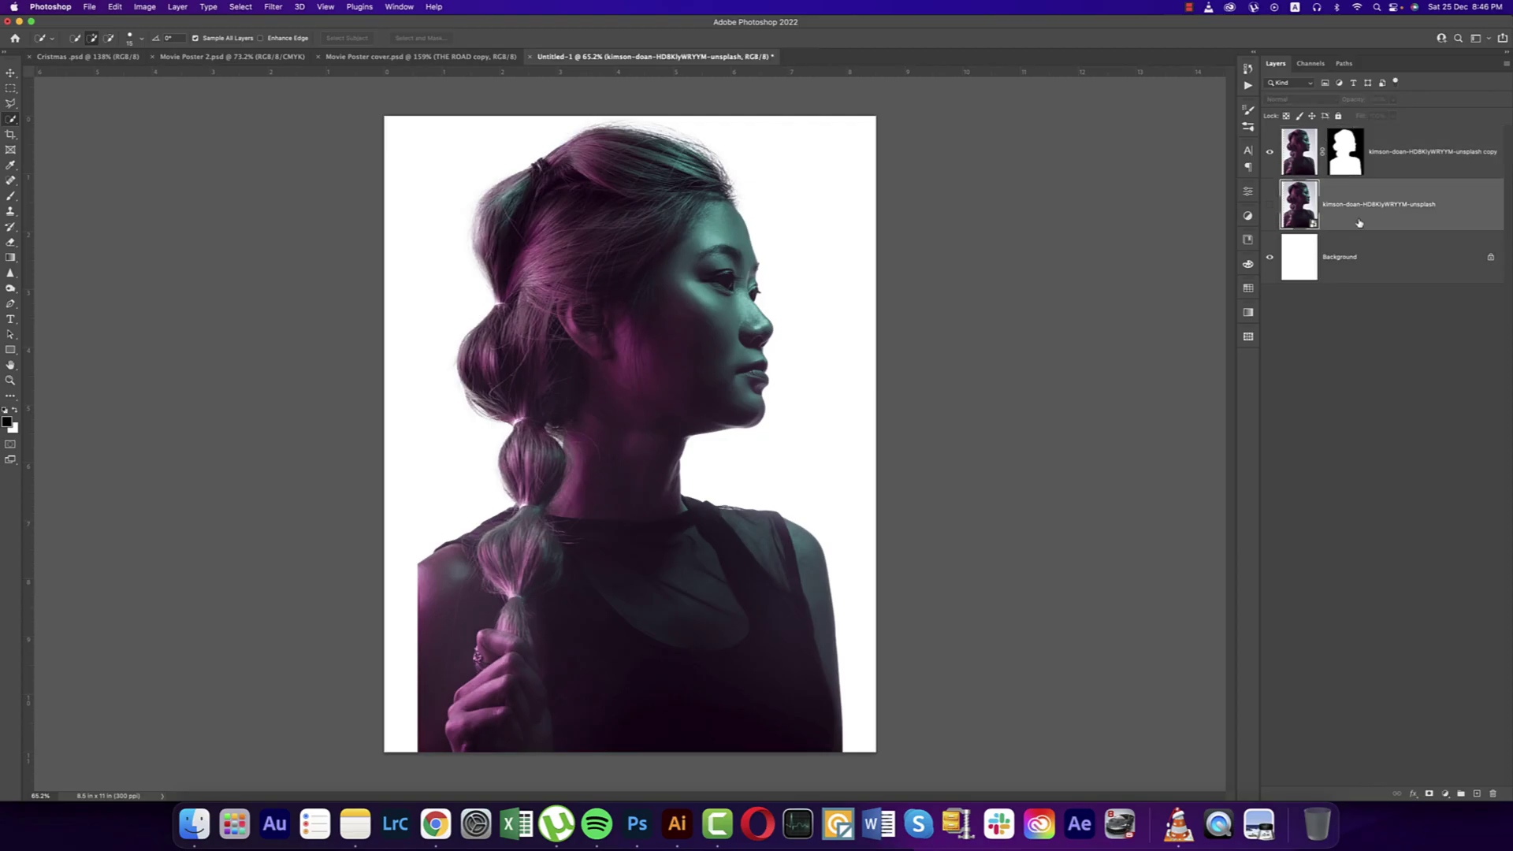
Try a pale grey Solid Color fill, discard it, then start transforming the masked cutout.
left_click(1448, 794)
left_click(1448, 525)
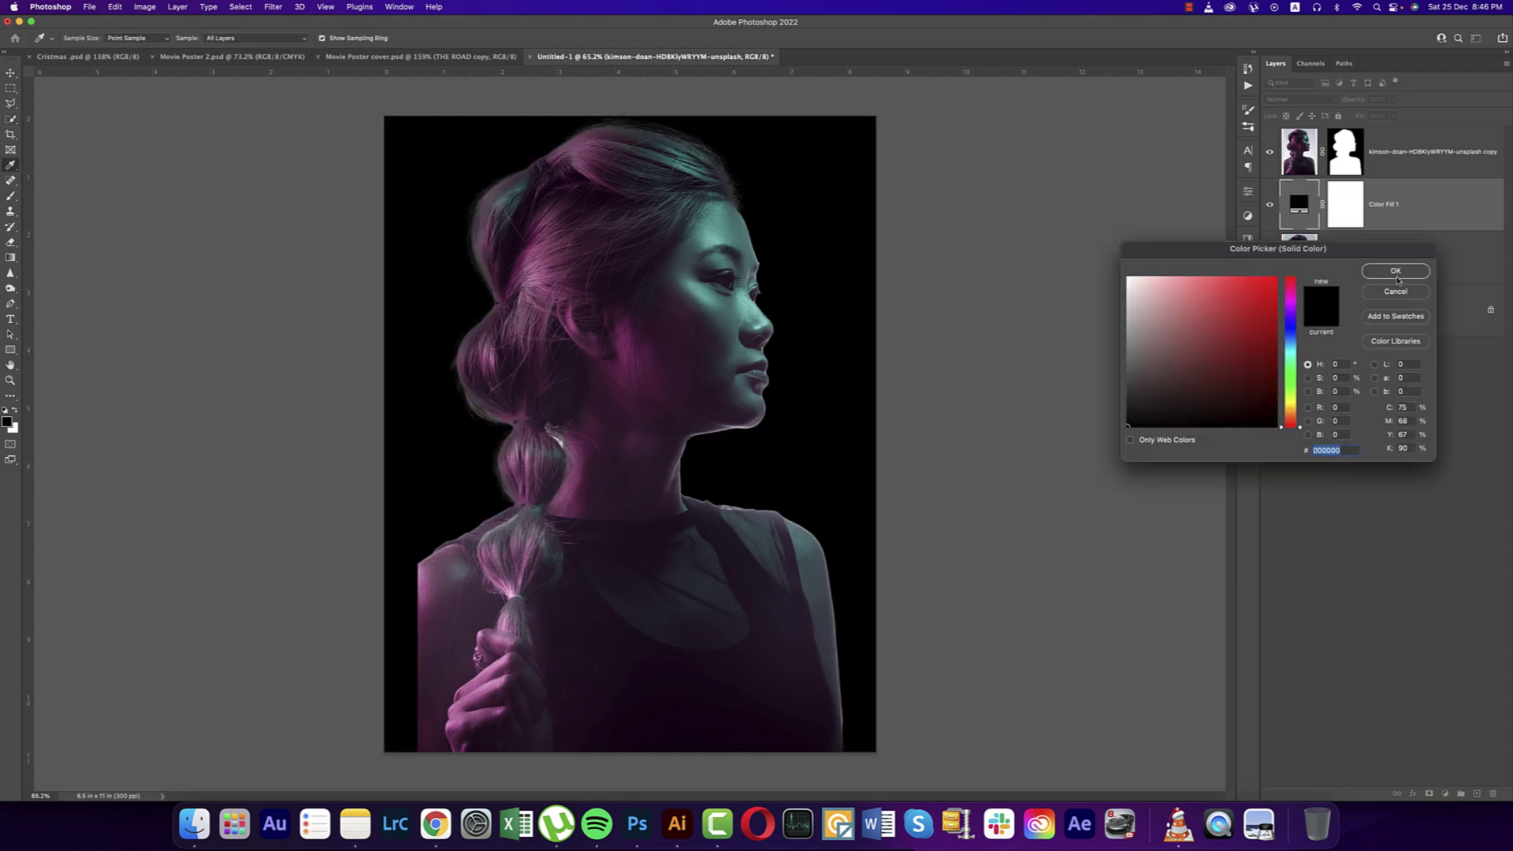
left_click(1177, 369)
left_click_drag(1177, 369, 1133, 319)
key("Escape")
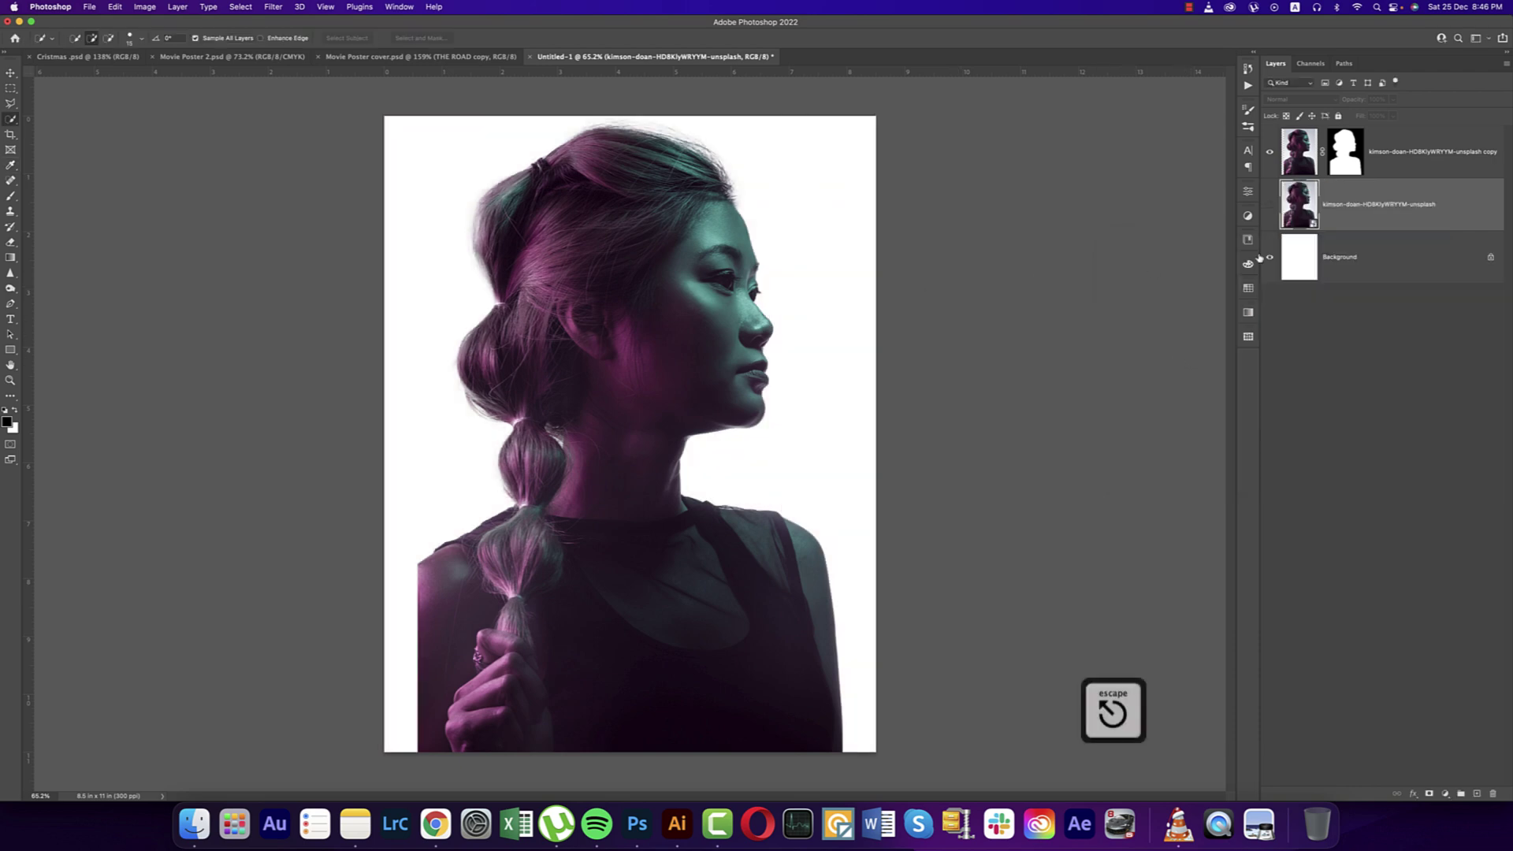
left_click(1344, 156)
key("super+t")
Flip the cutout horizontally, rotate it about 15° and enlarge it to about 142%.
right_click(744, 303)
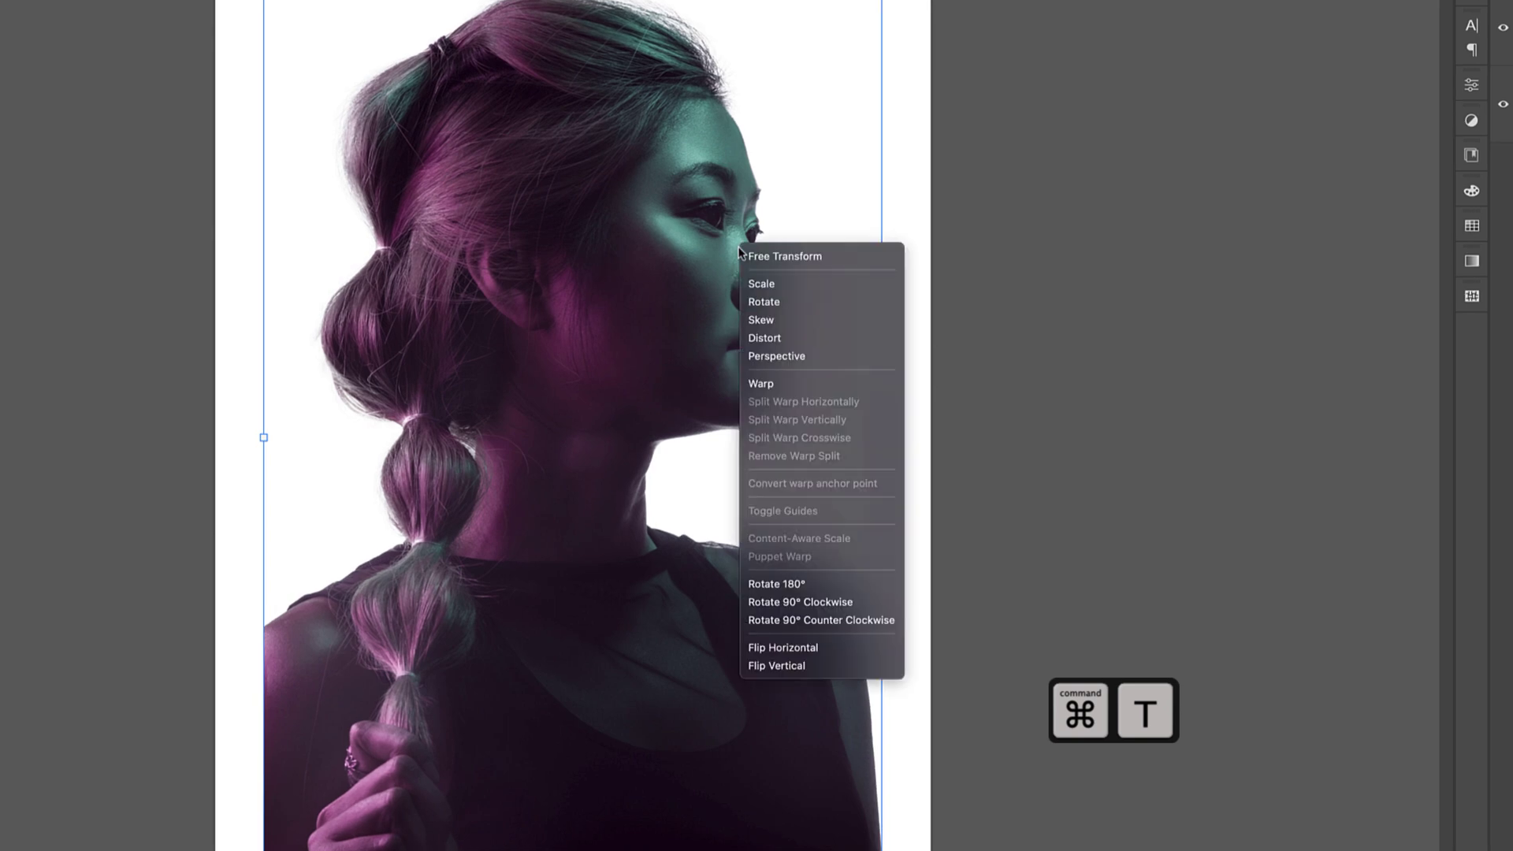
left_click(843, 648)
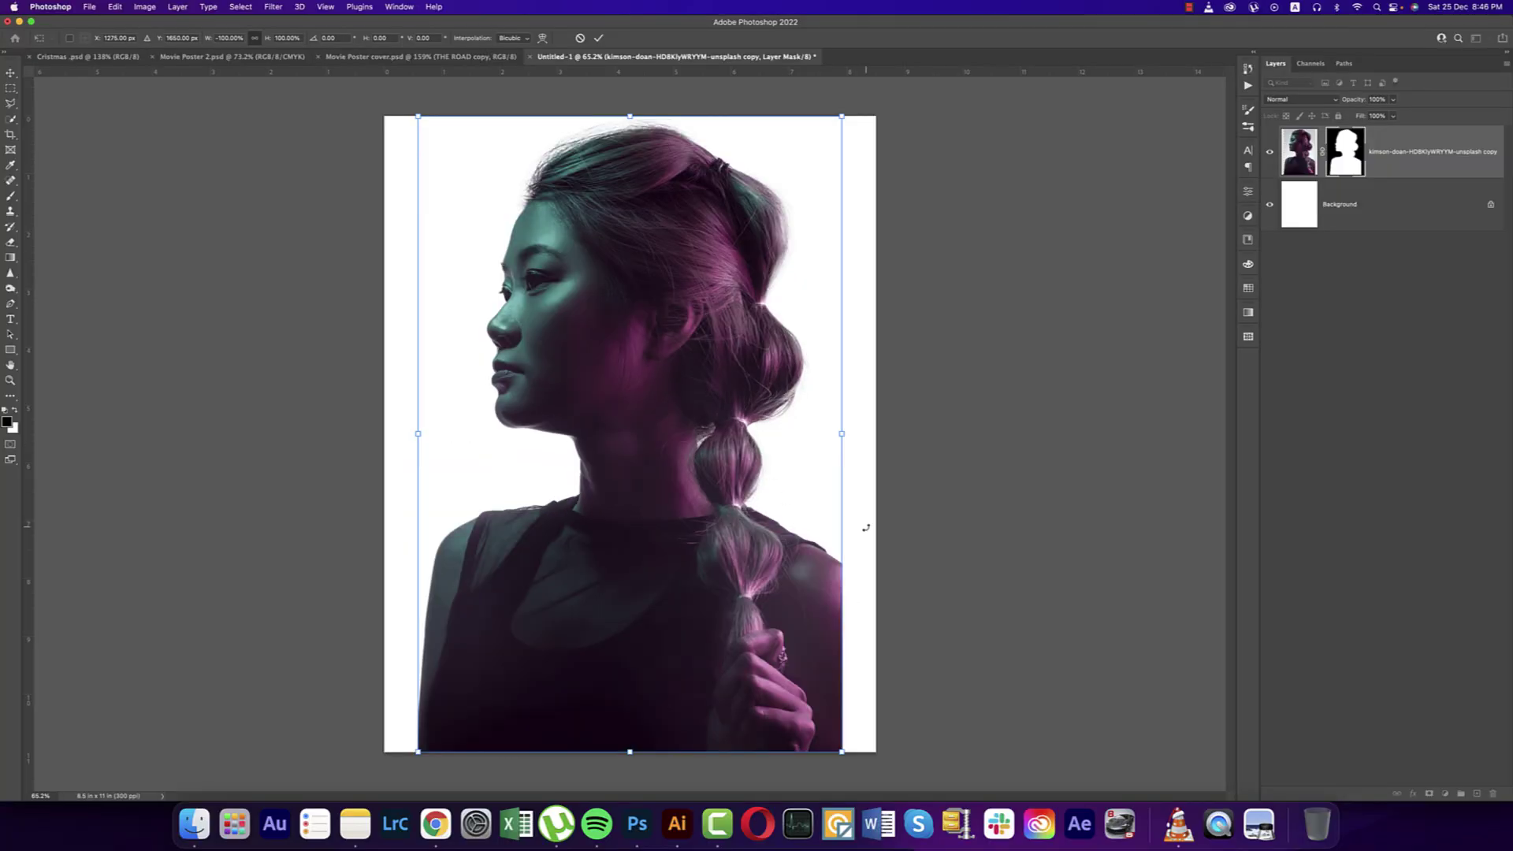
left_click_drag(866, 528, 891, 443)
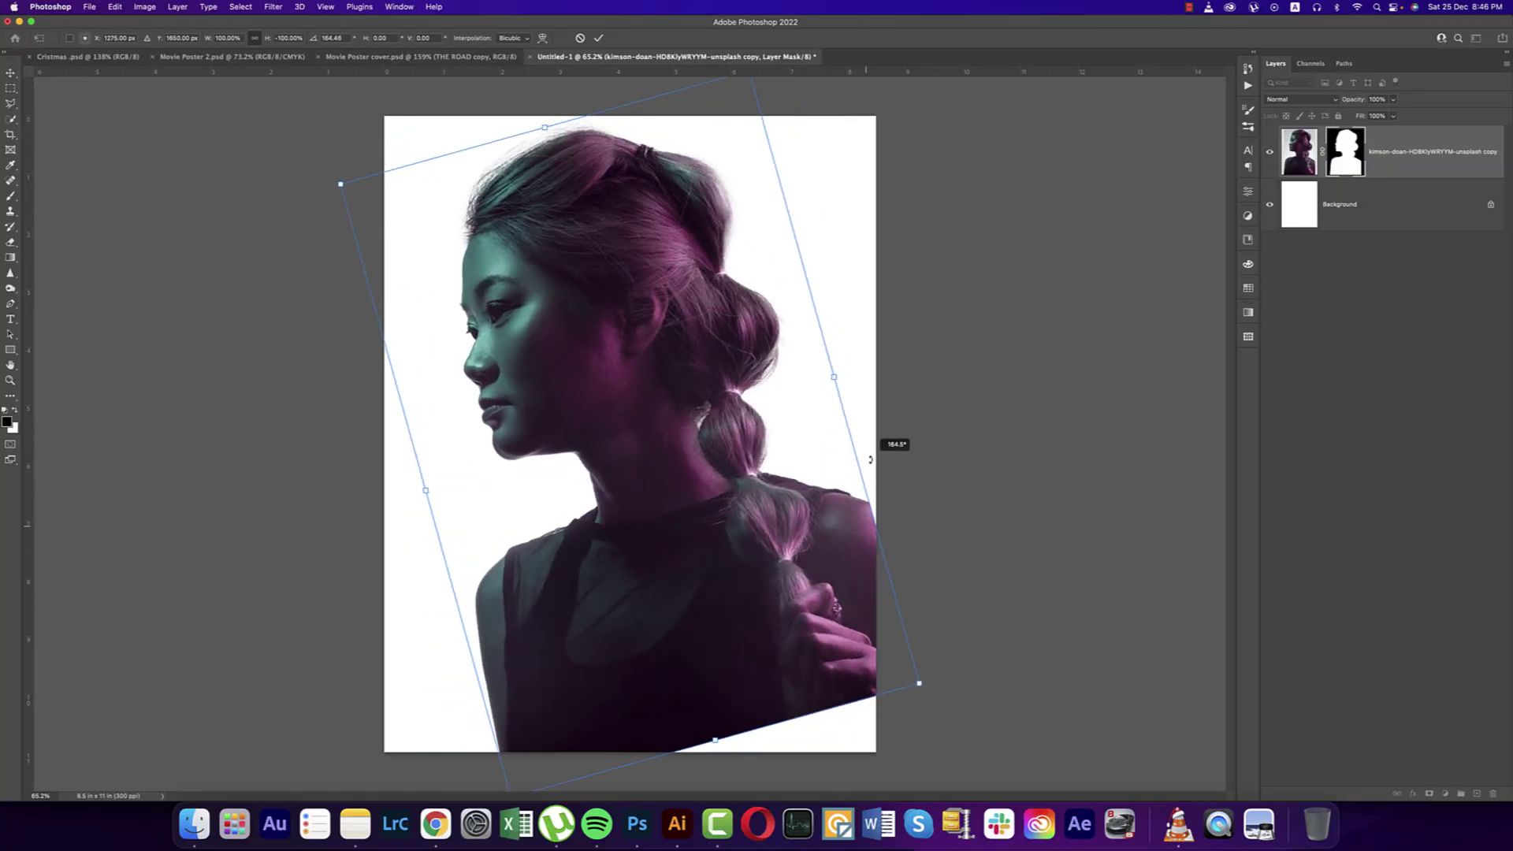
left_click_drag(832, 376, 969, 347)
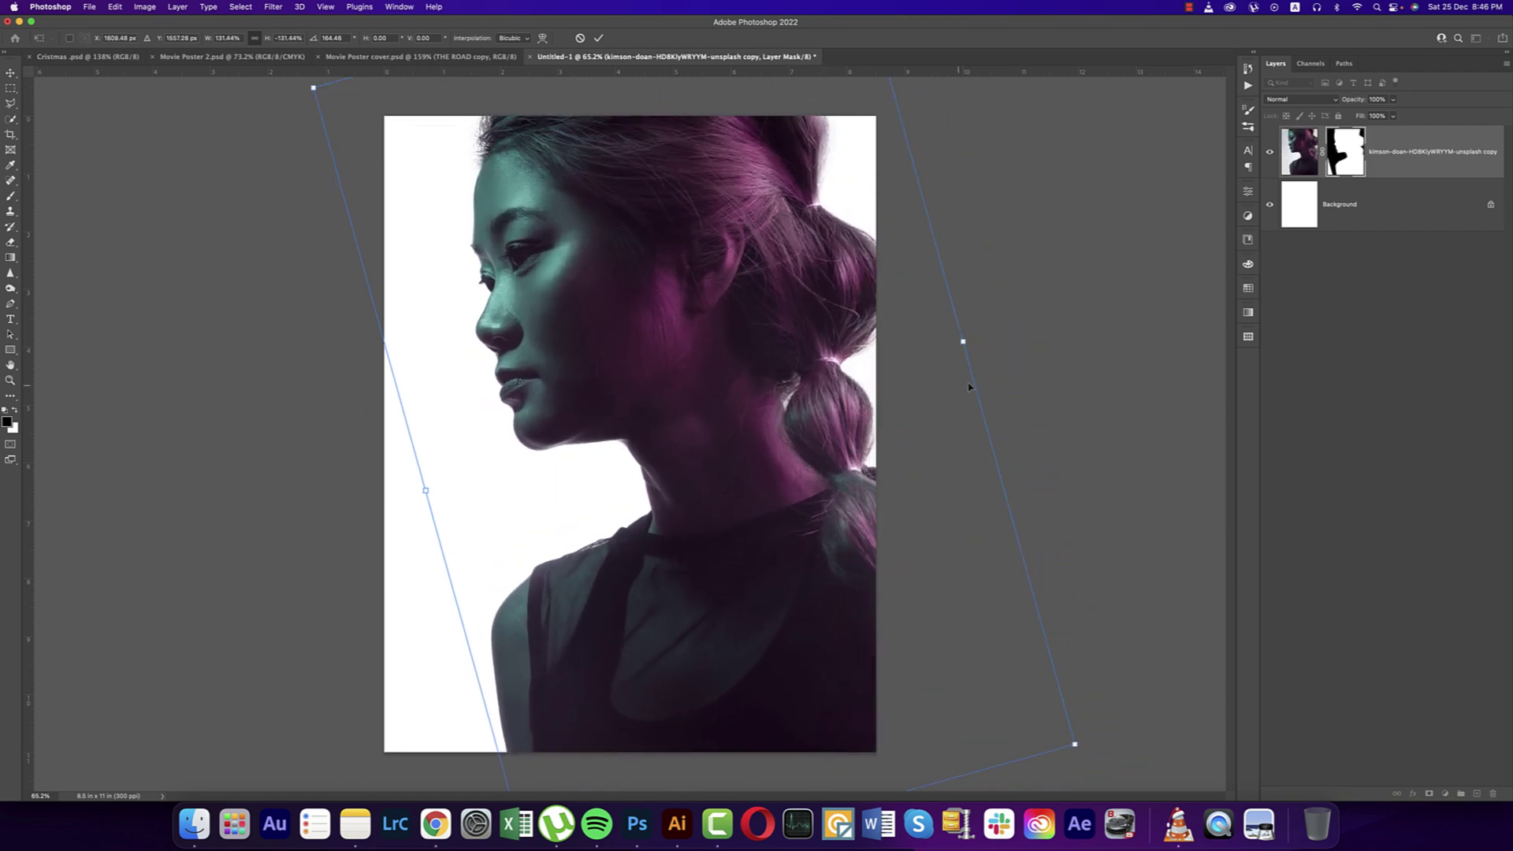
Move the portrait right and down, widen it to 143%, rotate to 160.25°, and commit.
scroll(800, 471, "down", 3)
left_click_drag(726, 365, 754, 431)
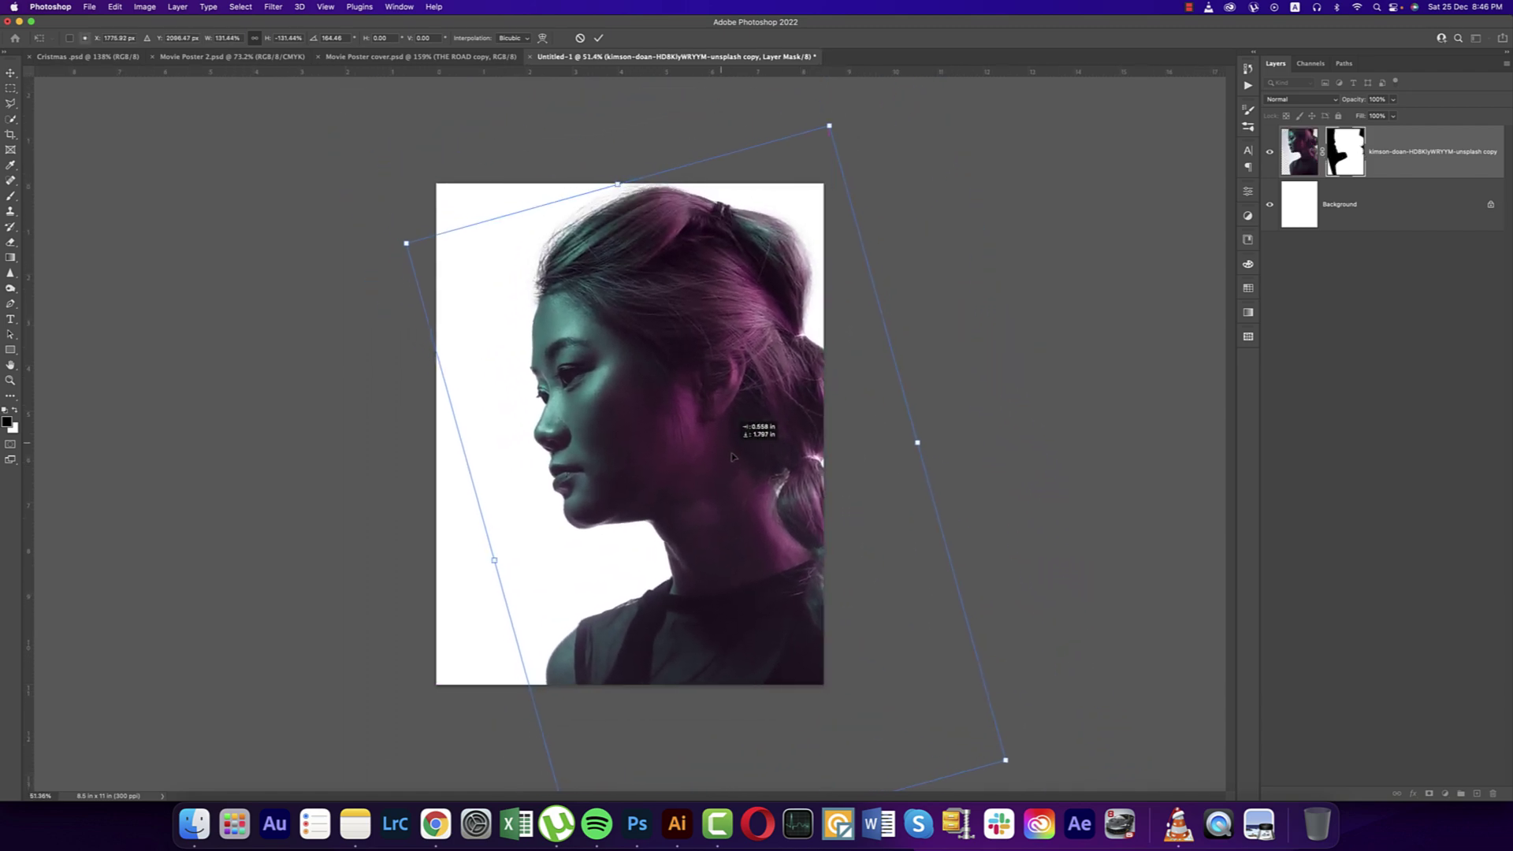
left_click_drag(919, 440, 958, 417)
left_click_drag(747, 450, 753, 434)
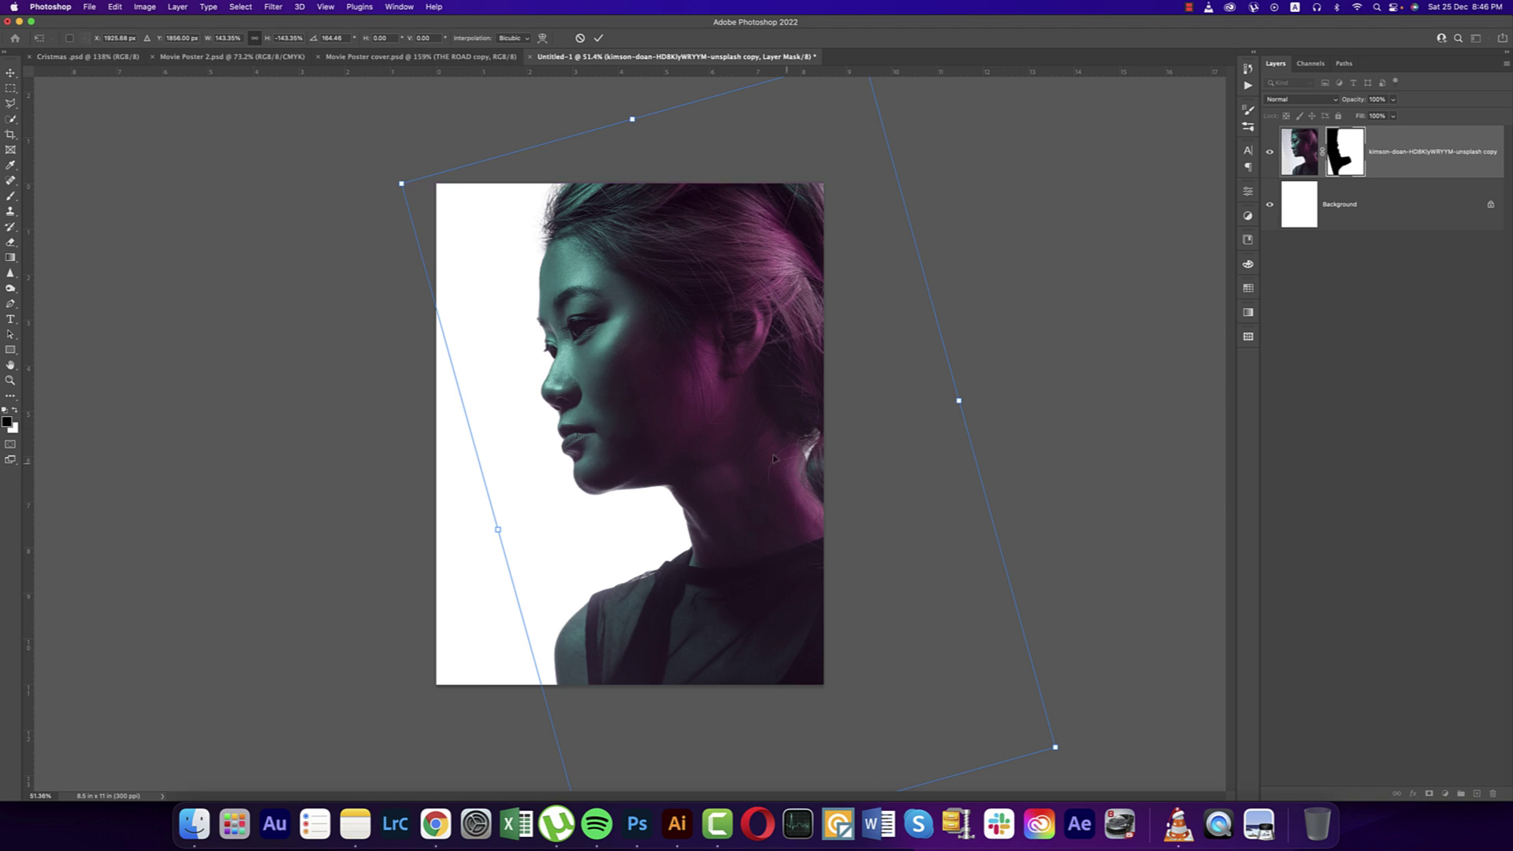
left_click_drag(993, 429, 977, 375)
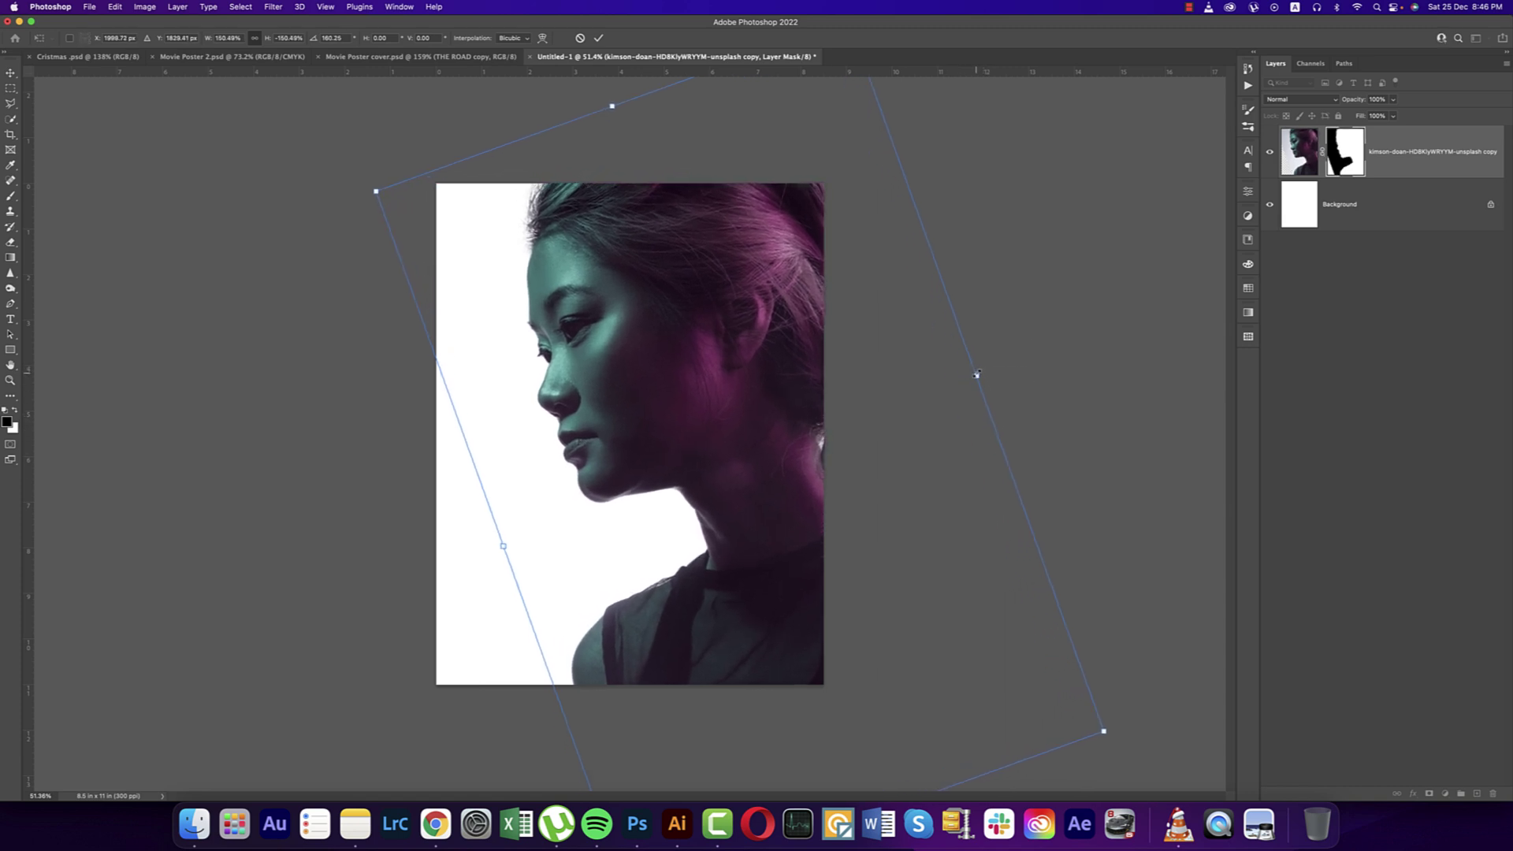
key("Return")
key("w")
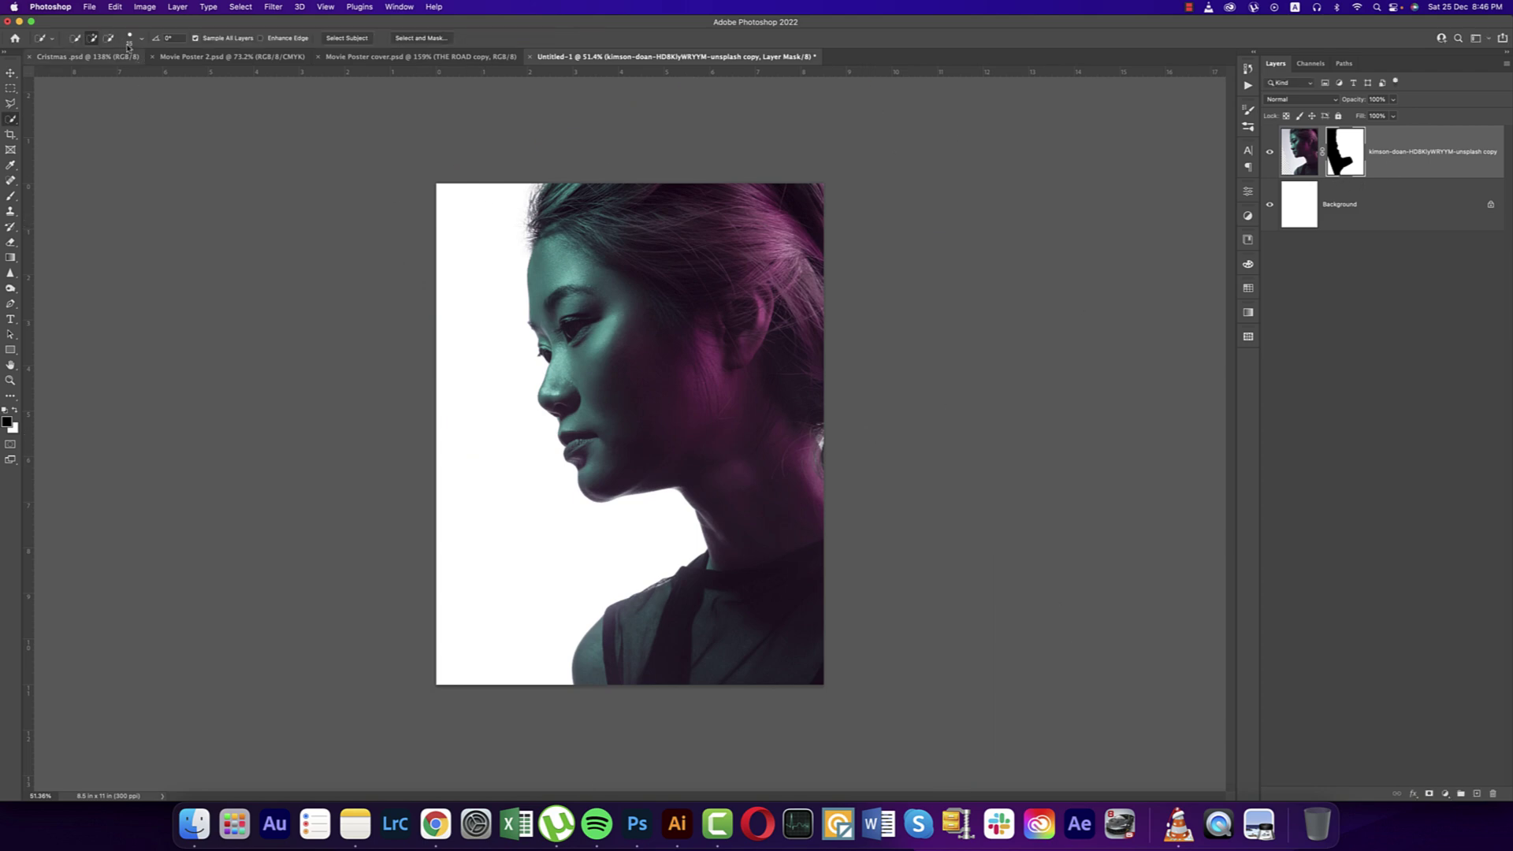
left_click(89, 7)
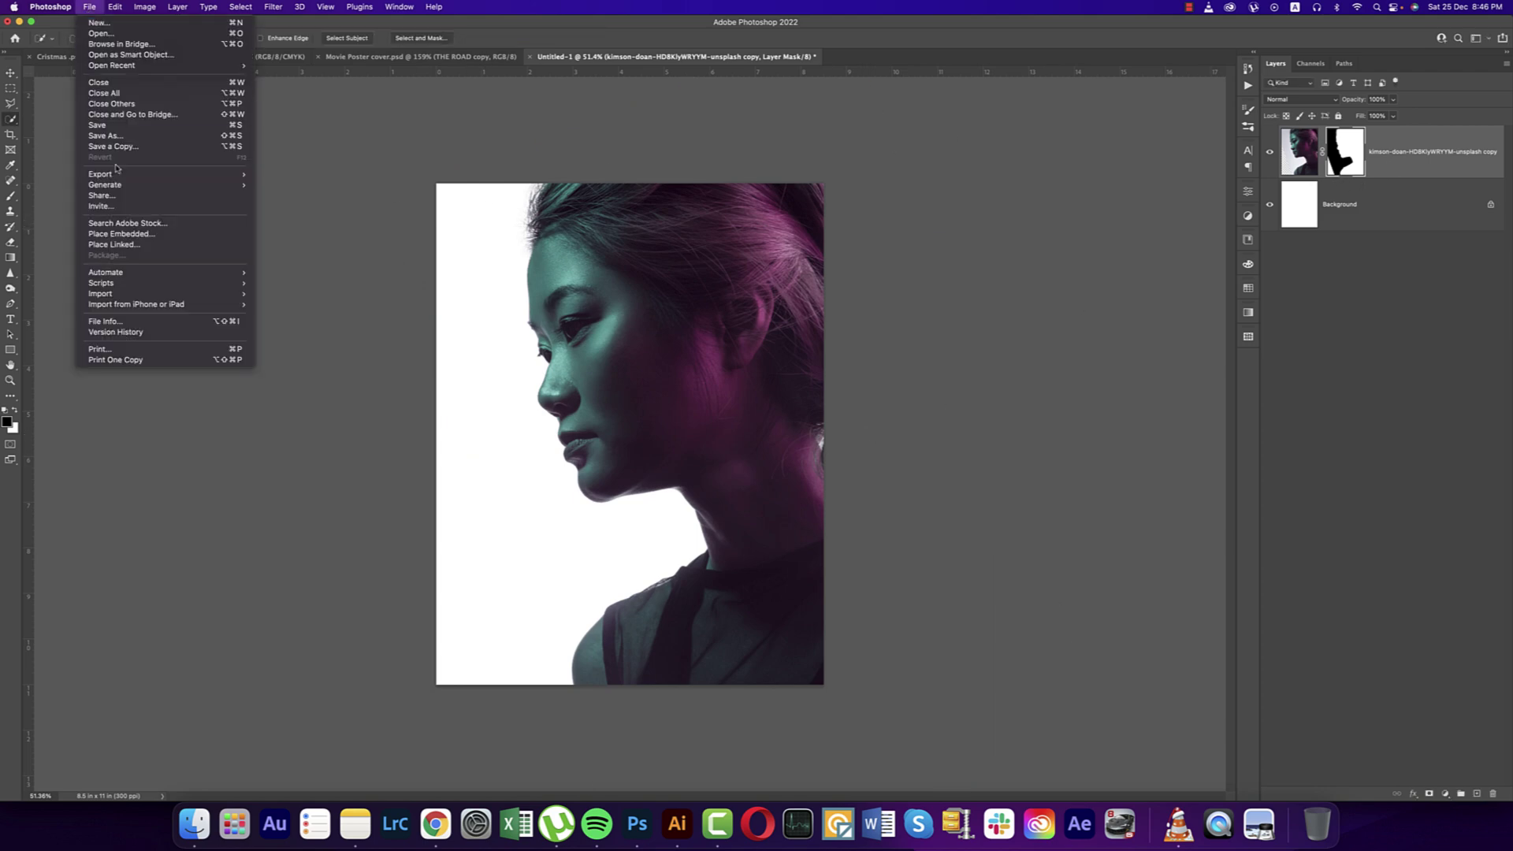
Place the night street photo, tilt it about 12°, shift it up-right, and commit.
left_click(122, 235)
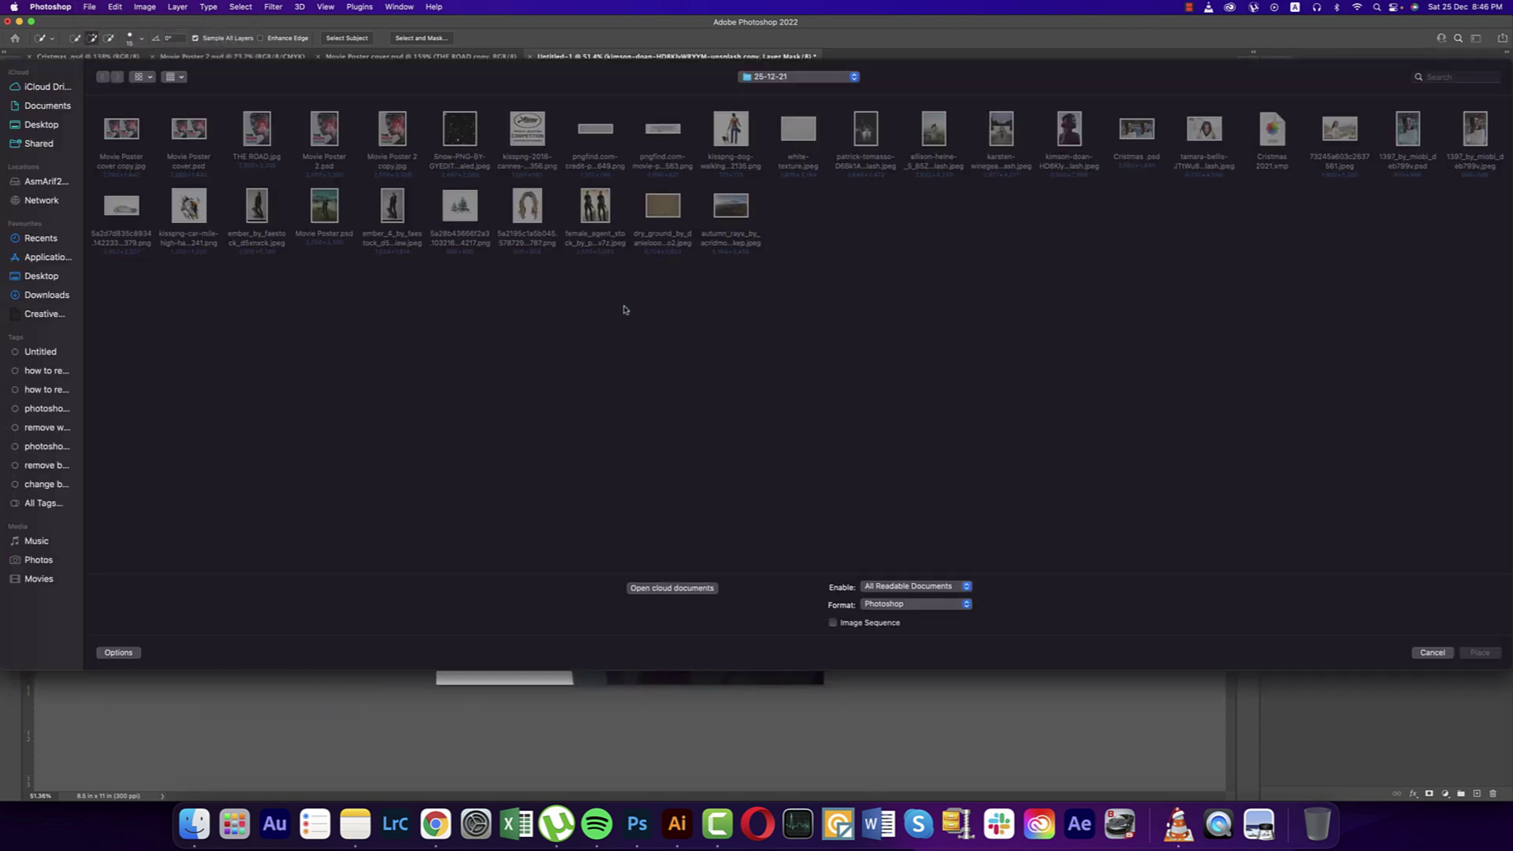
left_click(866, 134)
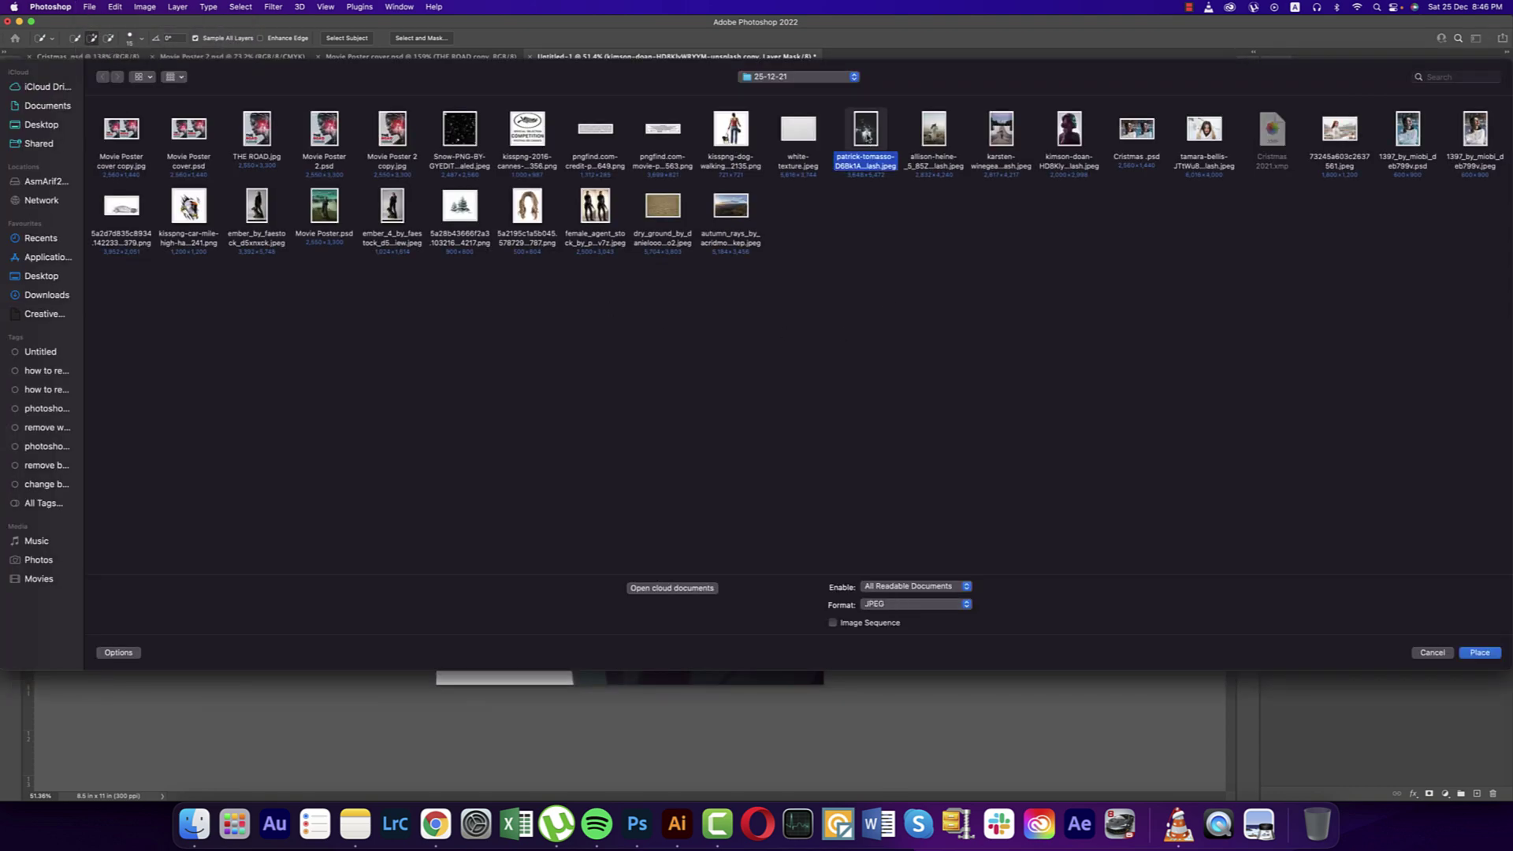
key("Return")
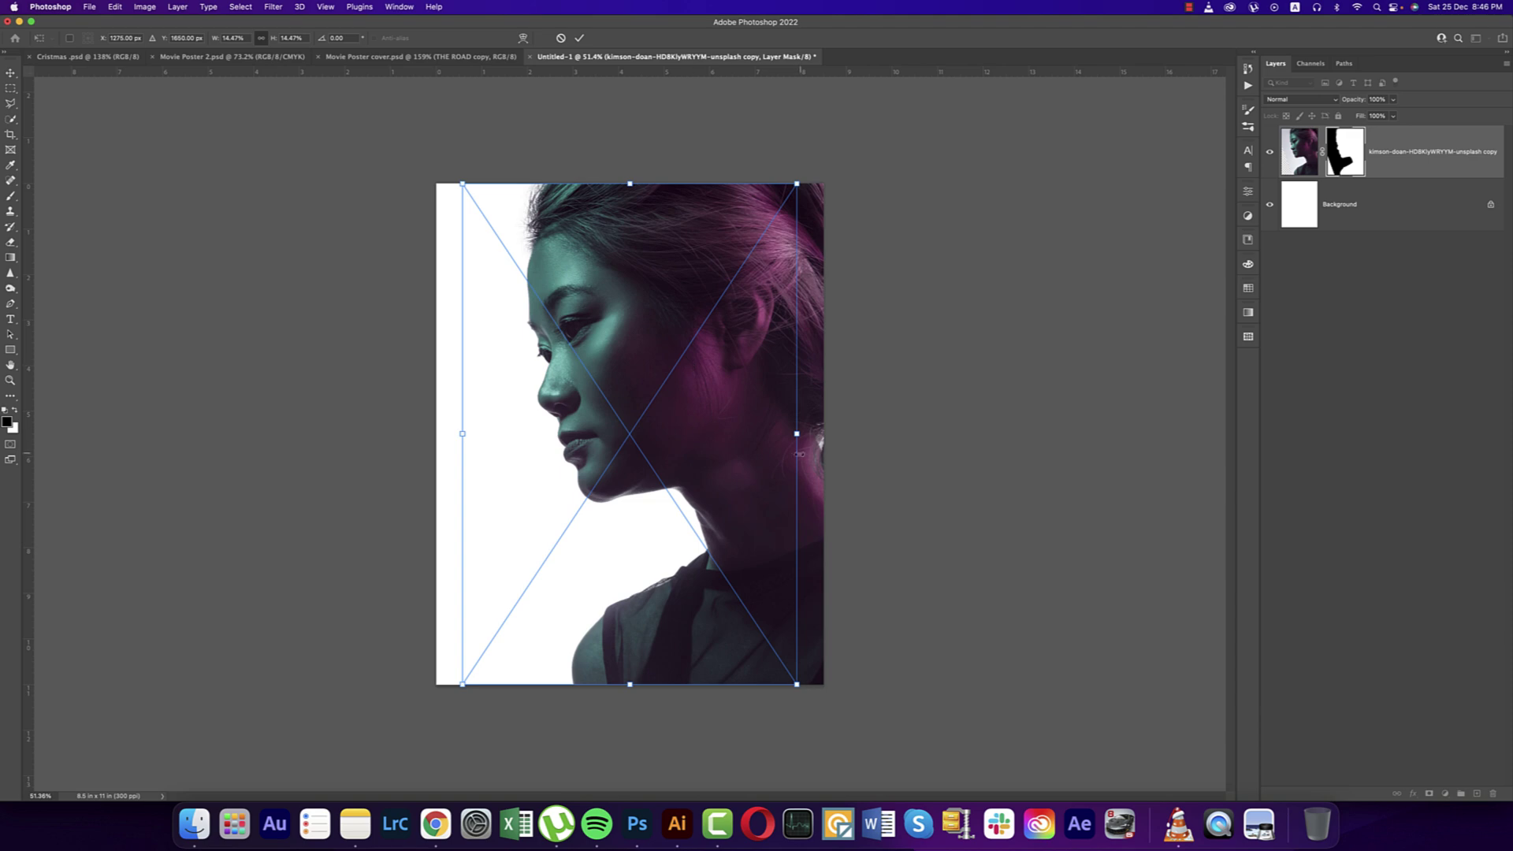
left_click_drag(806, 440, 809, 399)
left_click_drag(721, 484, 776, 412)
key("Return")
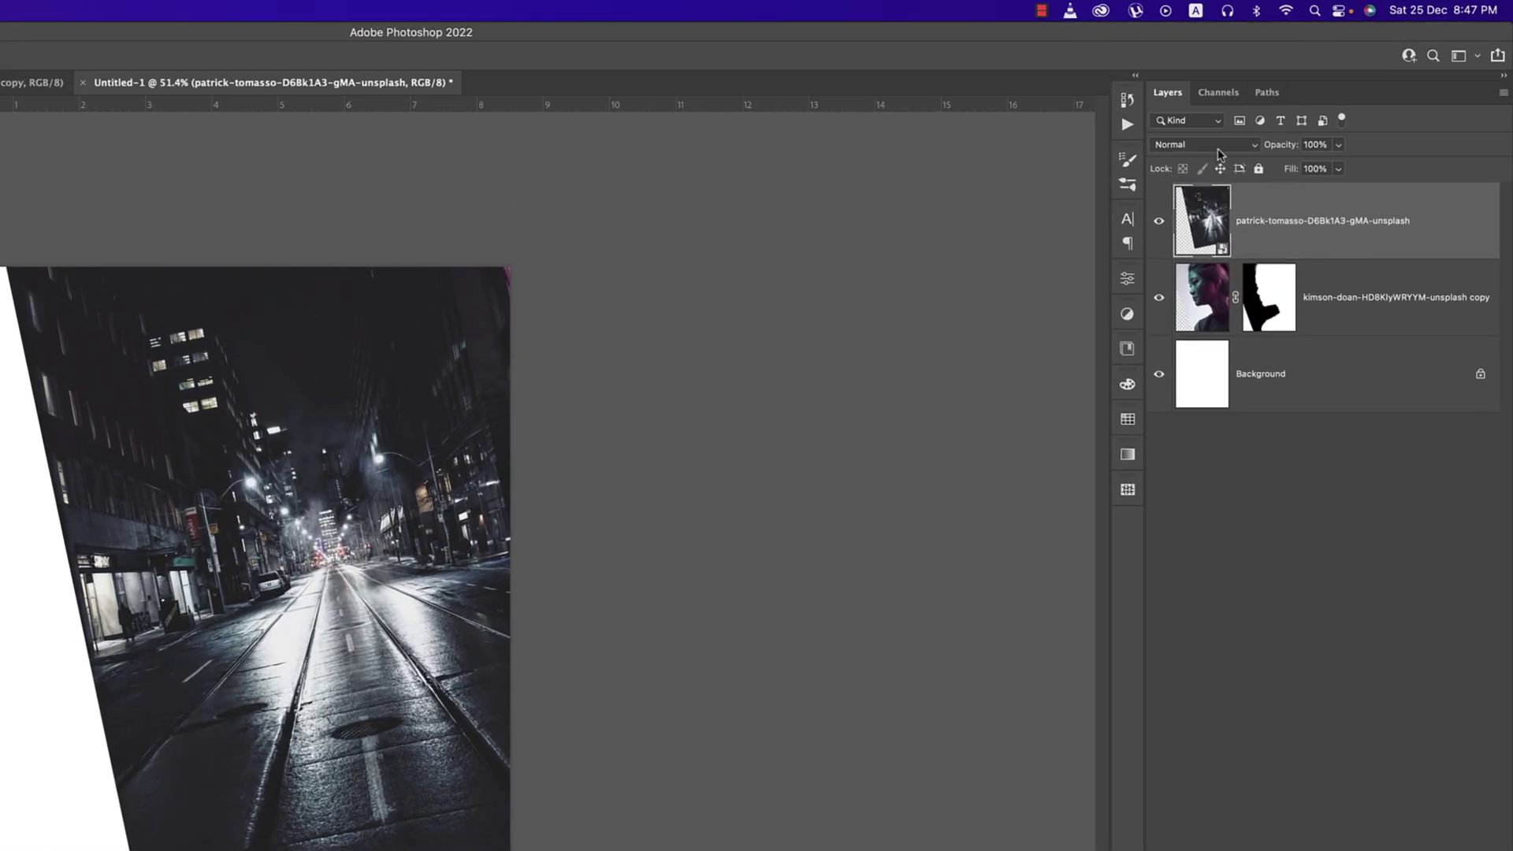
Blend the street layer in Screen mode, rasterize it, and rename it 'road'.
left_click(1312, 99)
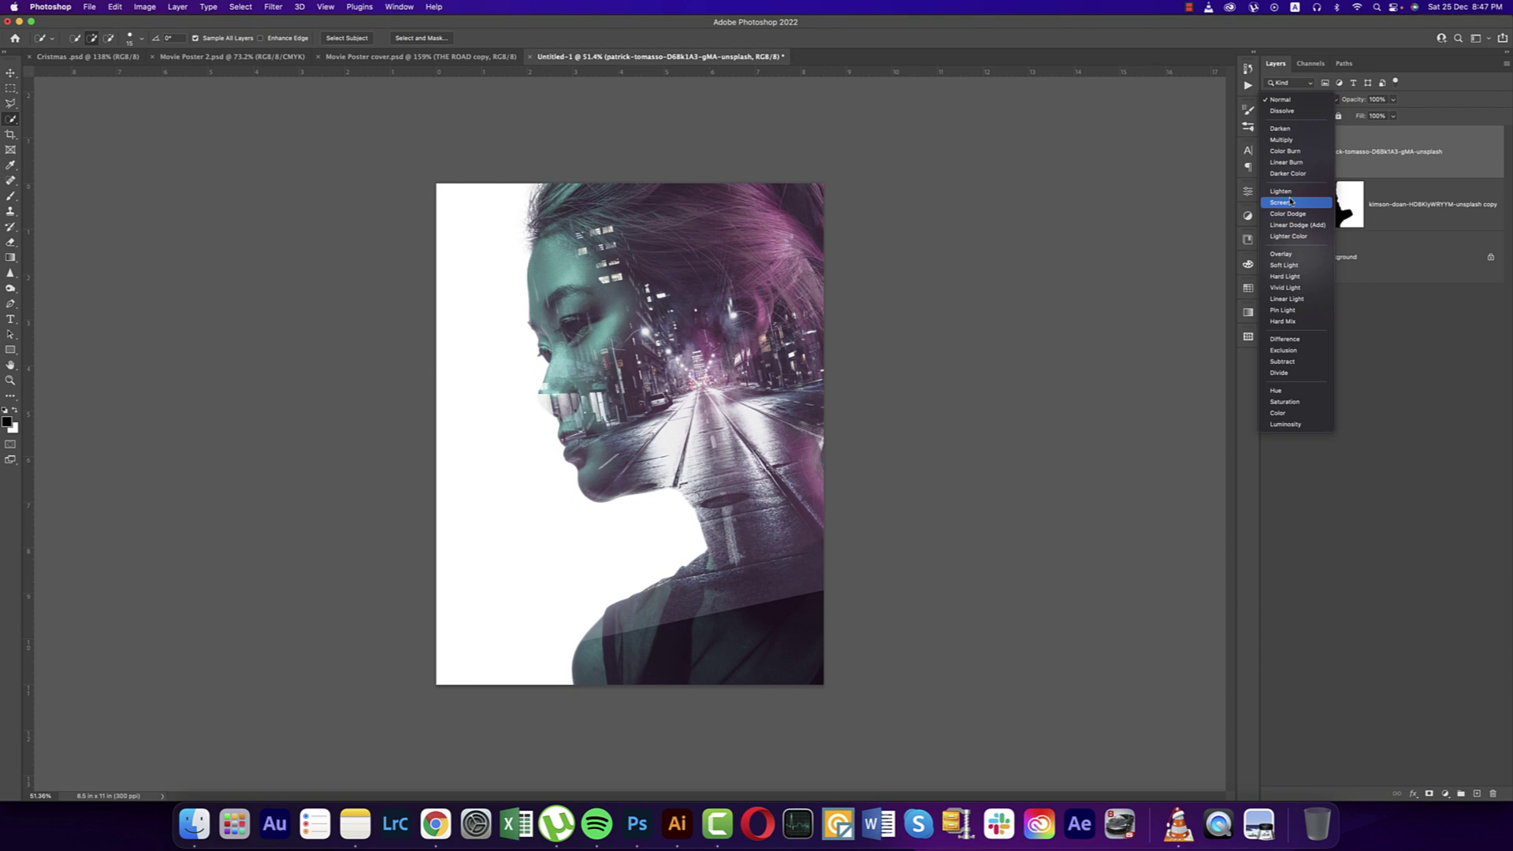
left_click(1290, 201)
right_click(1375, 166)
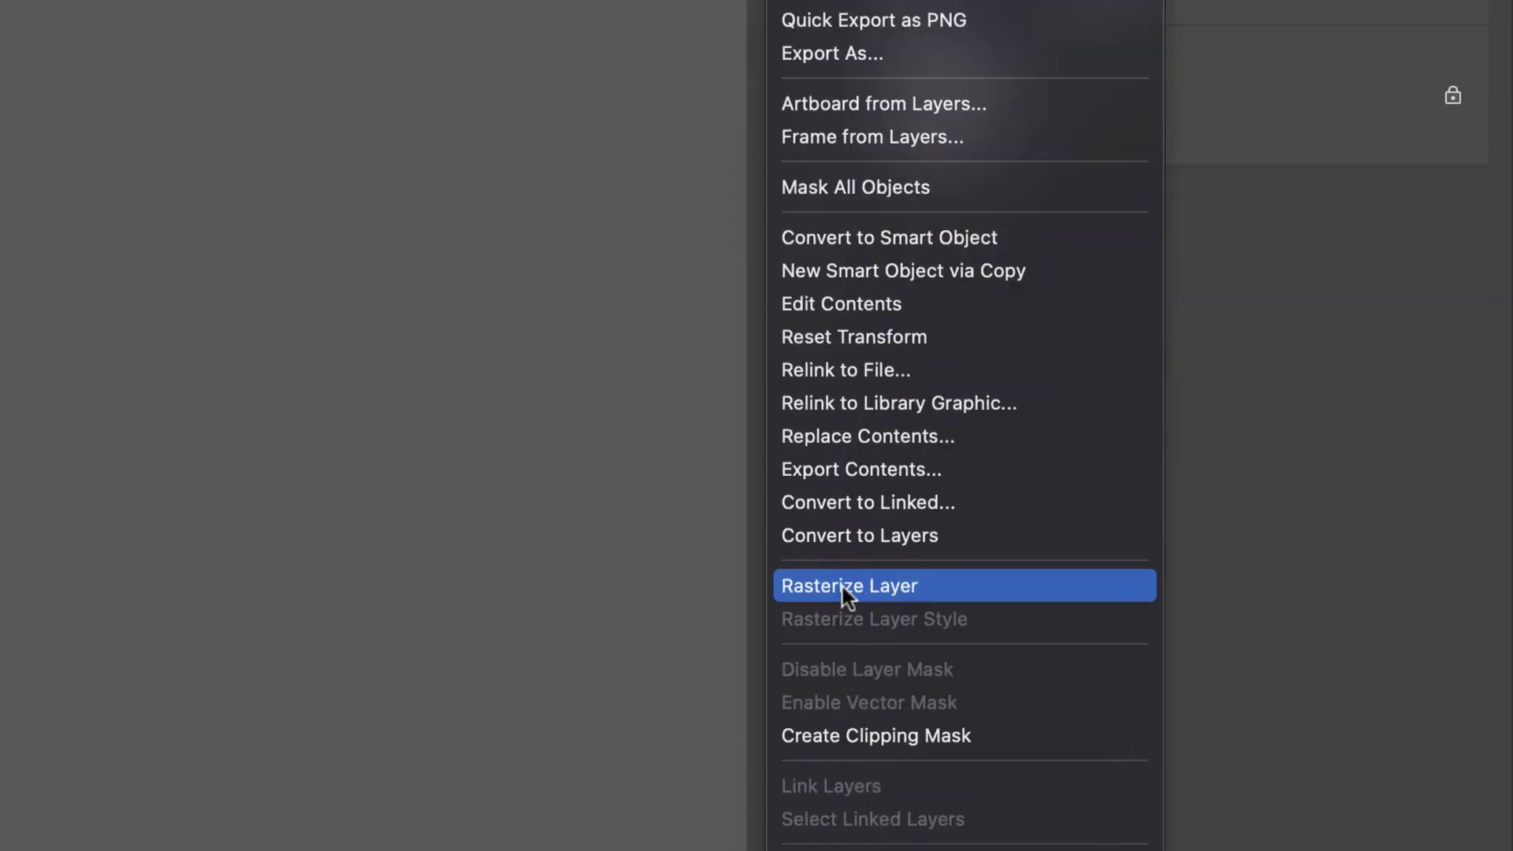
scroll(844, 593, "down", 5)
left_click(851, 230)
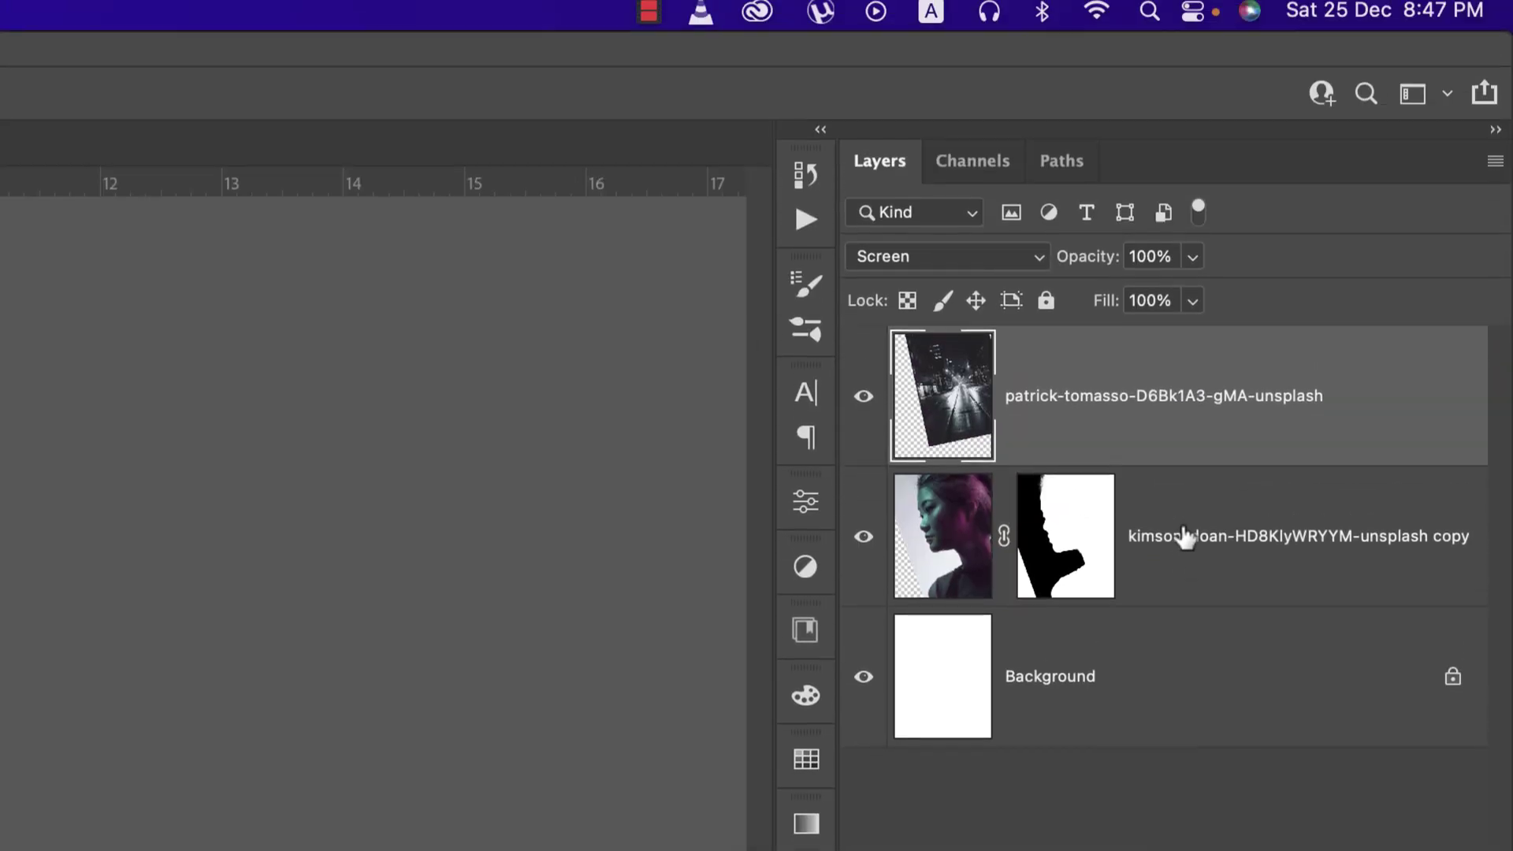
type("road")
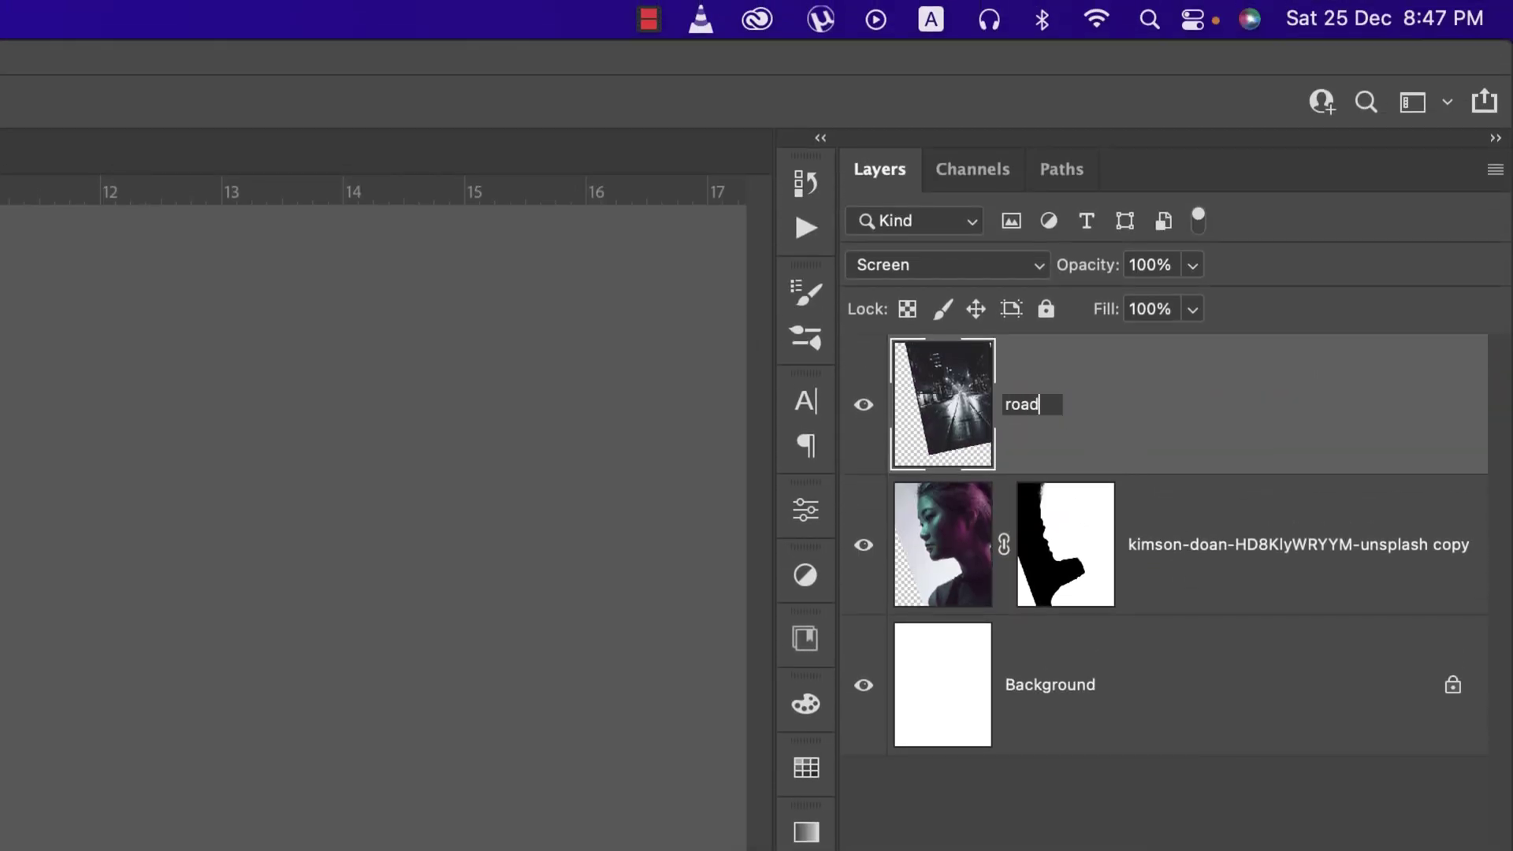
key("Return")
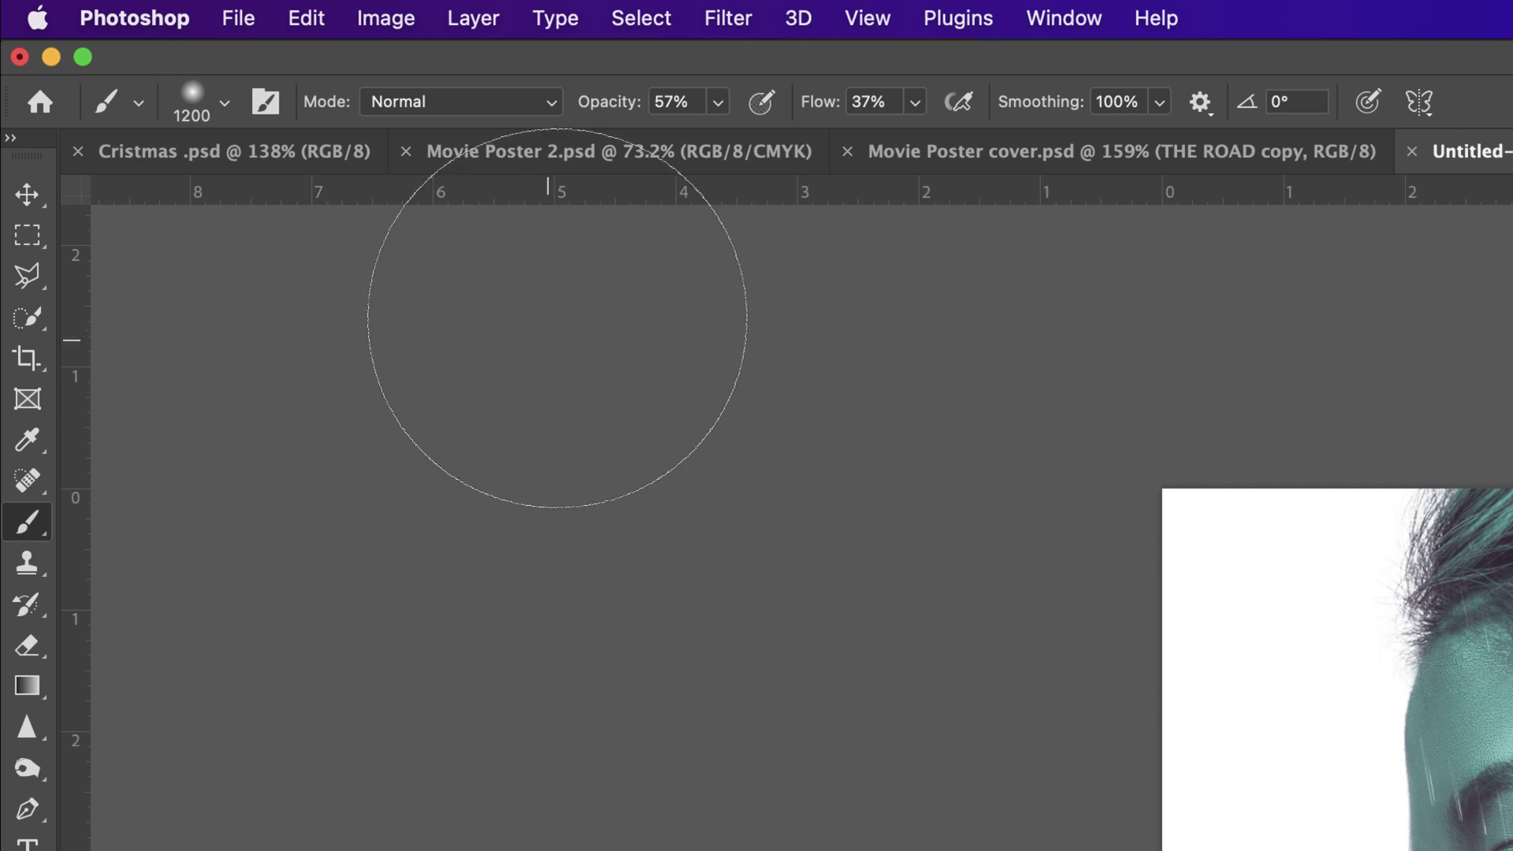
Set the brush to size 1200, 53% opacity and 38% flow.
key("bracketright")
key("bracketright")
left_click_drag(611, 110, 611, 118)
left_click_drag(812, 113, 814, 114)
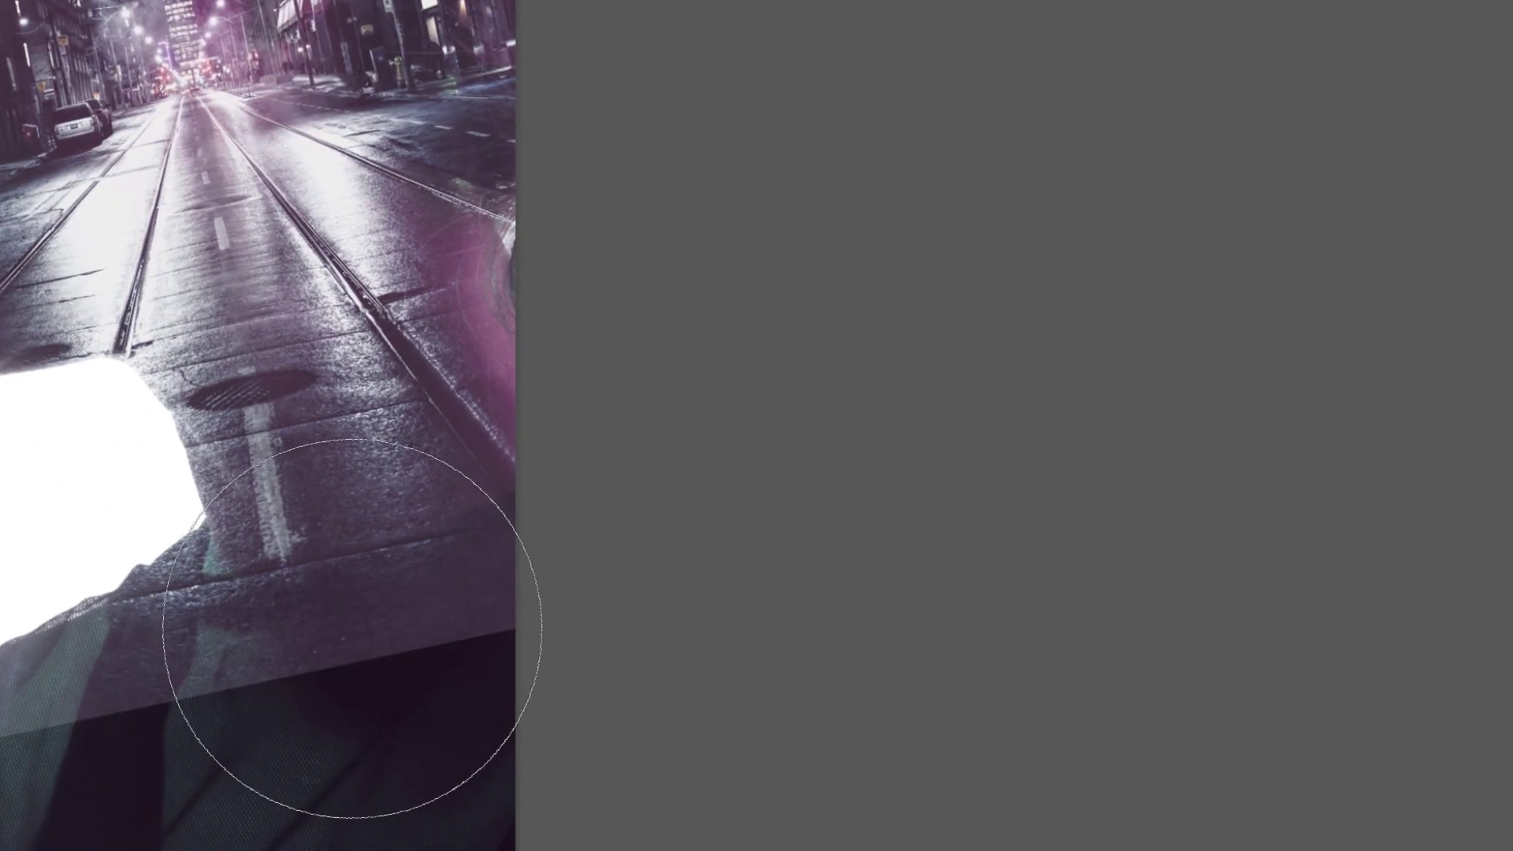
Paint the road mask to hide the street over the jacket, right edge and face.
left_click_drag(0, 709, 99, 678)
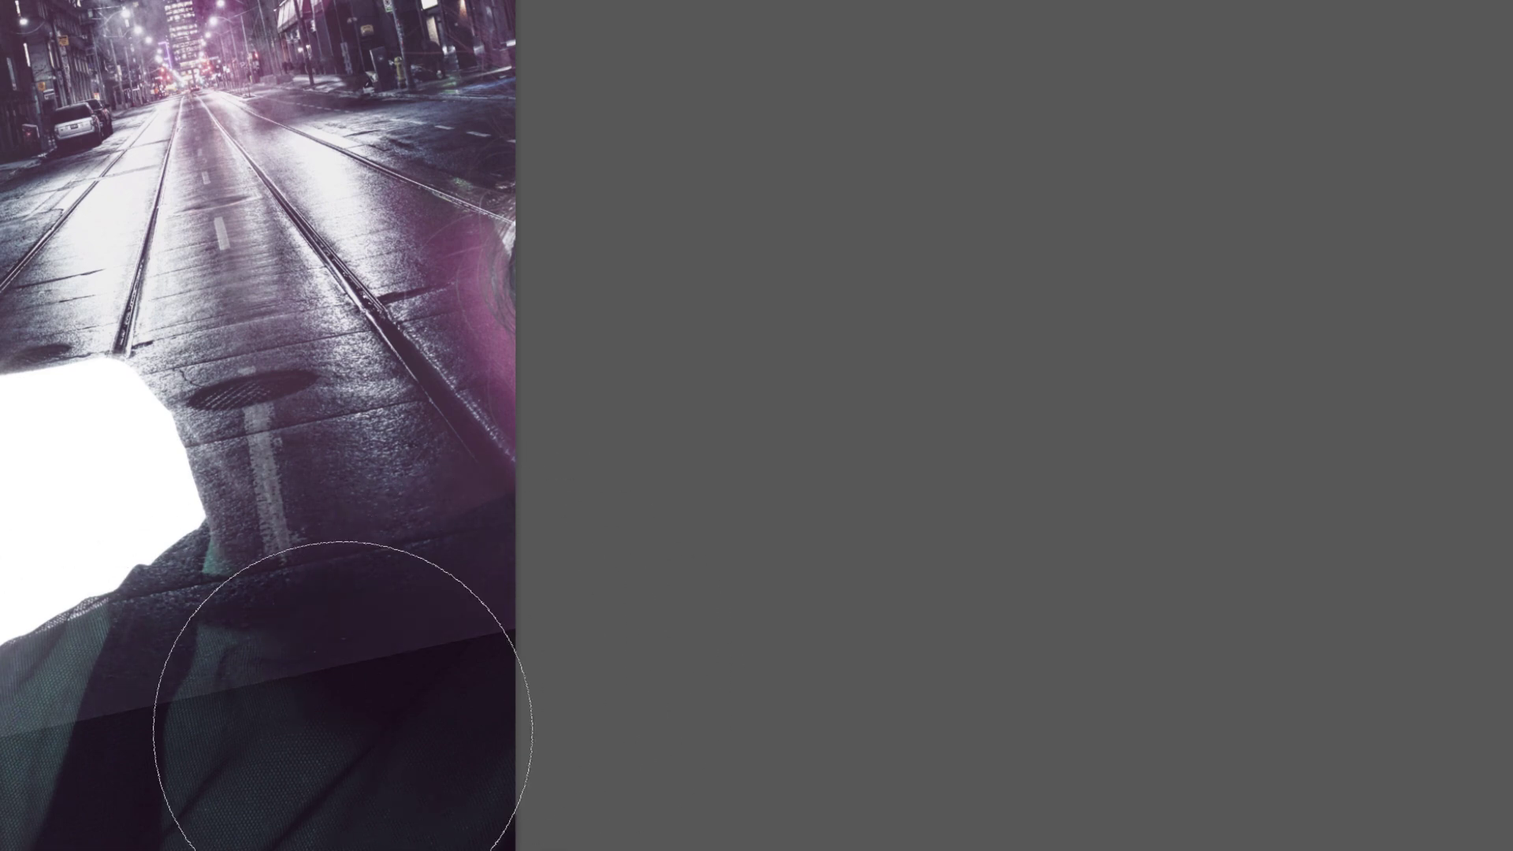
mouse_move(407, 665)
left_mouse_down()
mouse_move(186, 726)
mouse_move(4, 729)
left_mouse_up()
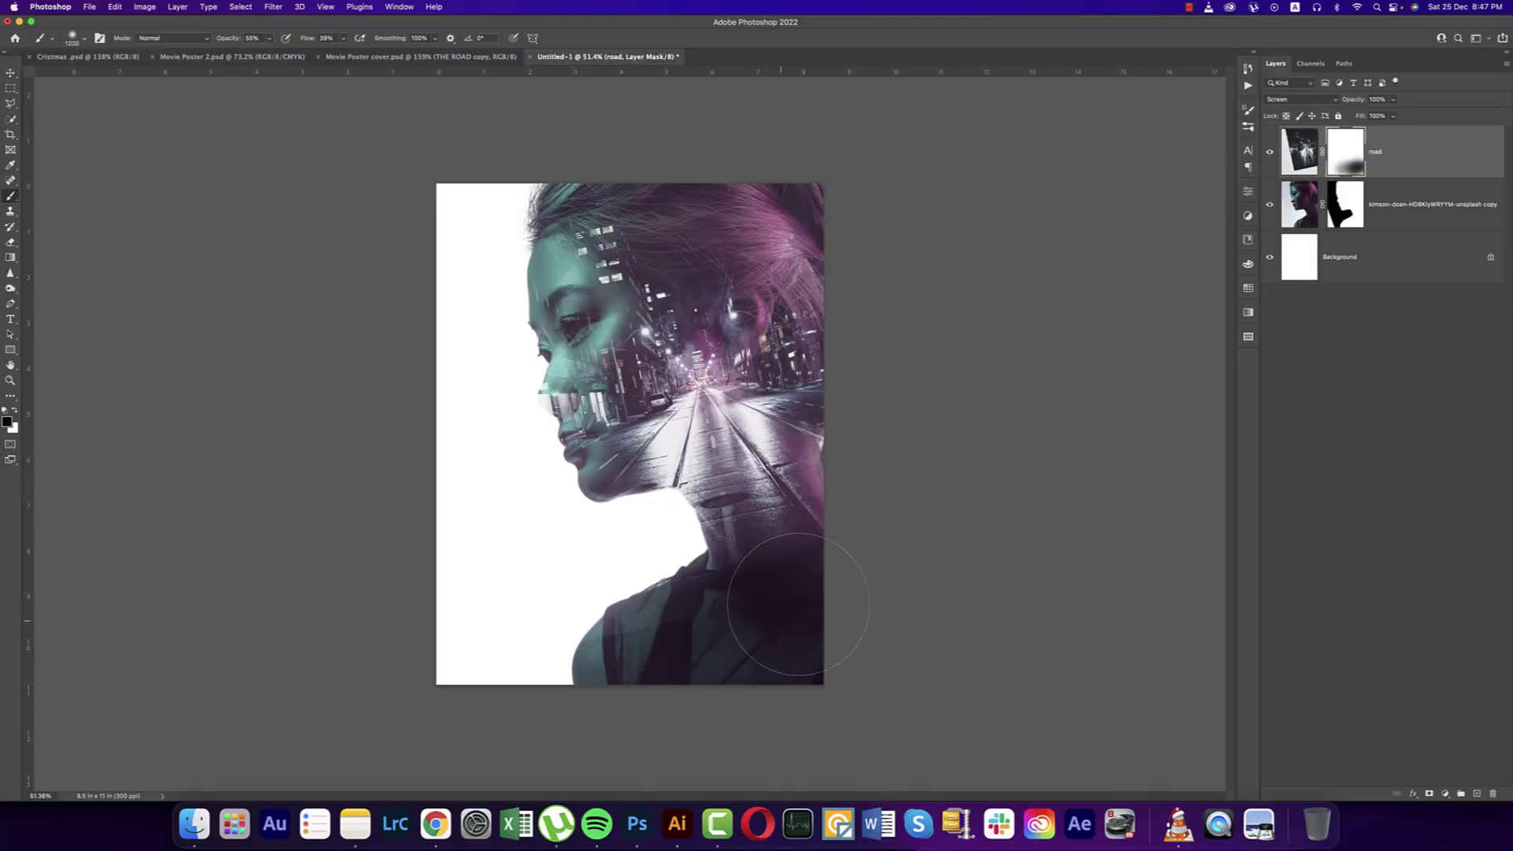
mouse_move(793, 635)
left_mouse_down()
mouse_move(678, 627)
mouse_move(583, 645)
mouse_move(704, 621)
mouse_move(605, 647)
mouse_move(683, 615)
mouse_move(787, 634)
mouse_move(817, 613)
mouse_move(718, 601)
left_mouse_up()
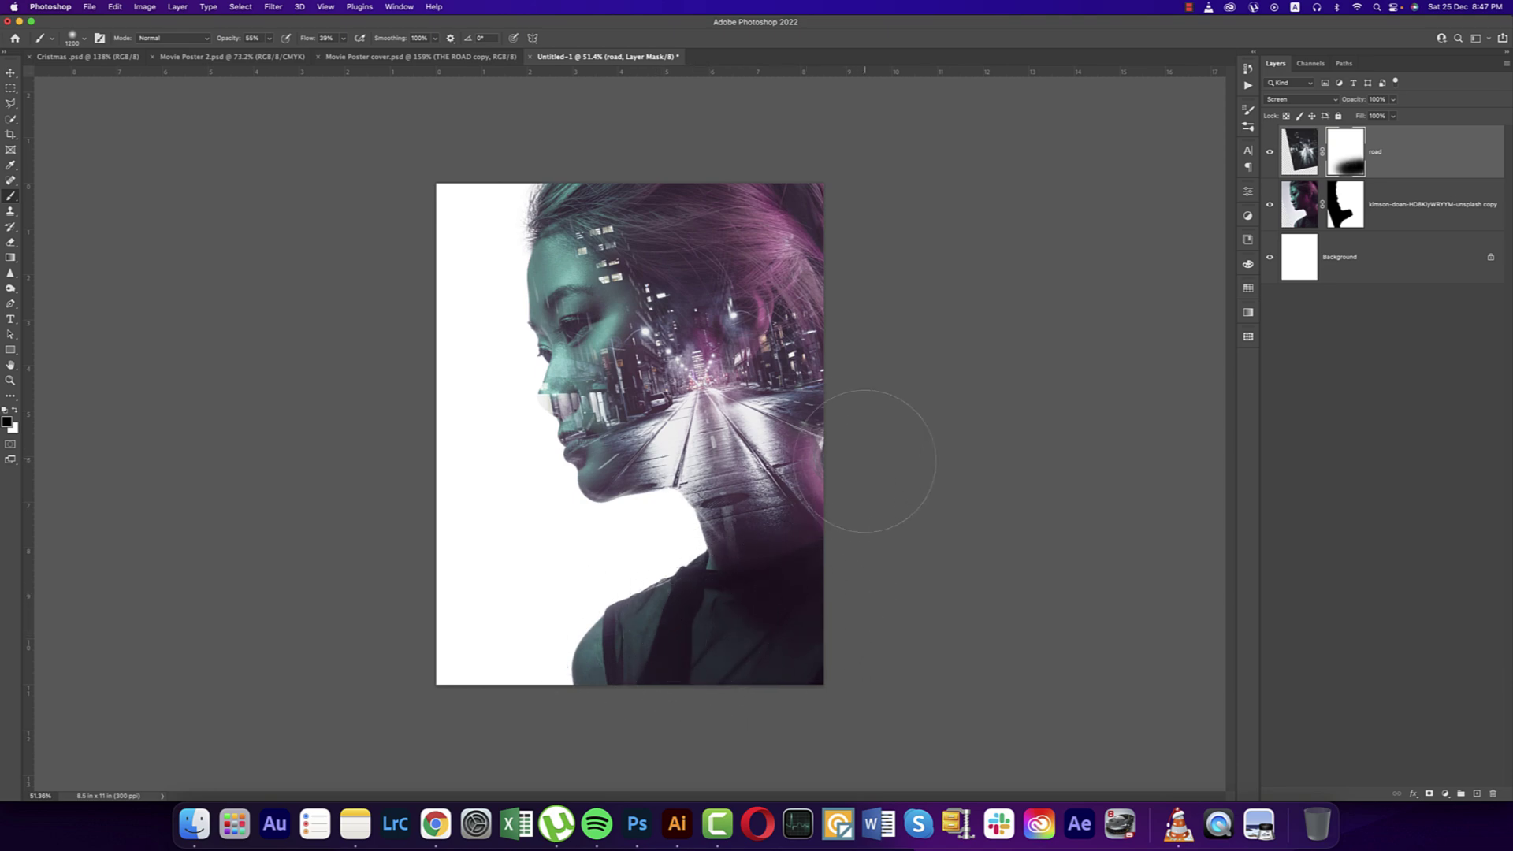
left_click_drag(854, 467, 831, 214)
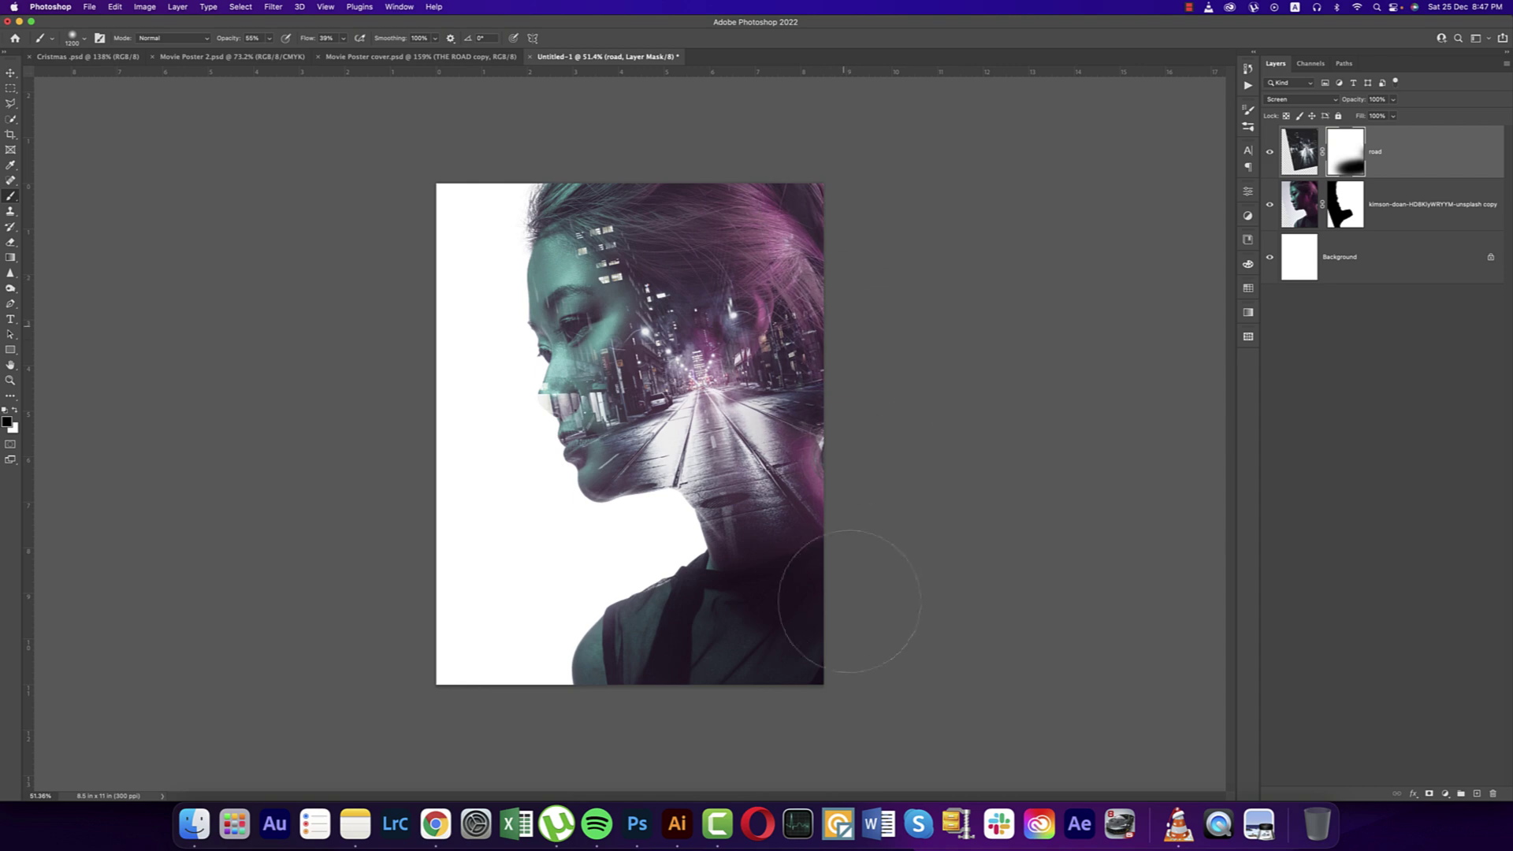
mouse_move(850, 601)
left_mouse_down()
mouse_move(791, 229)
mouse_move(773, 210)
mouse_move(766, 300)
mouse_move(738, 215)
left_mouse_up()
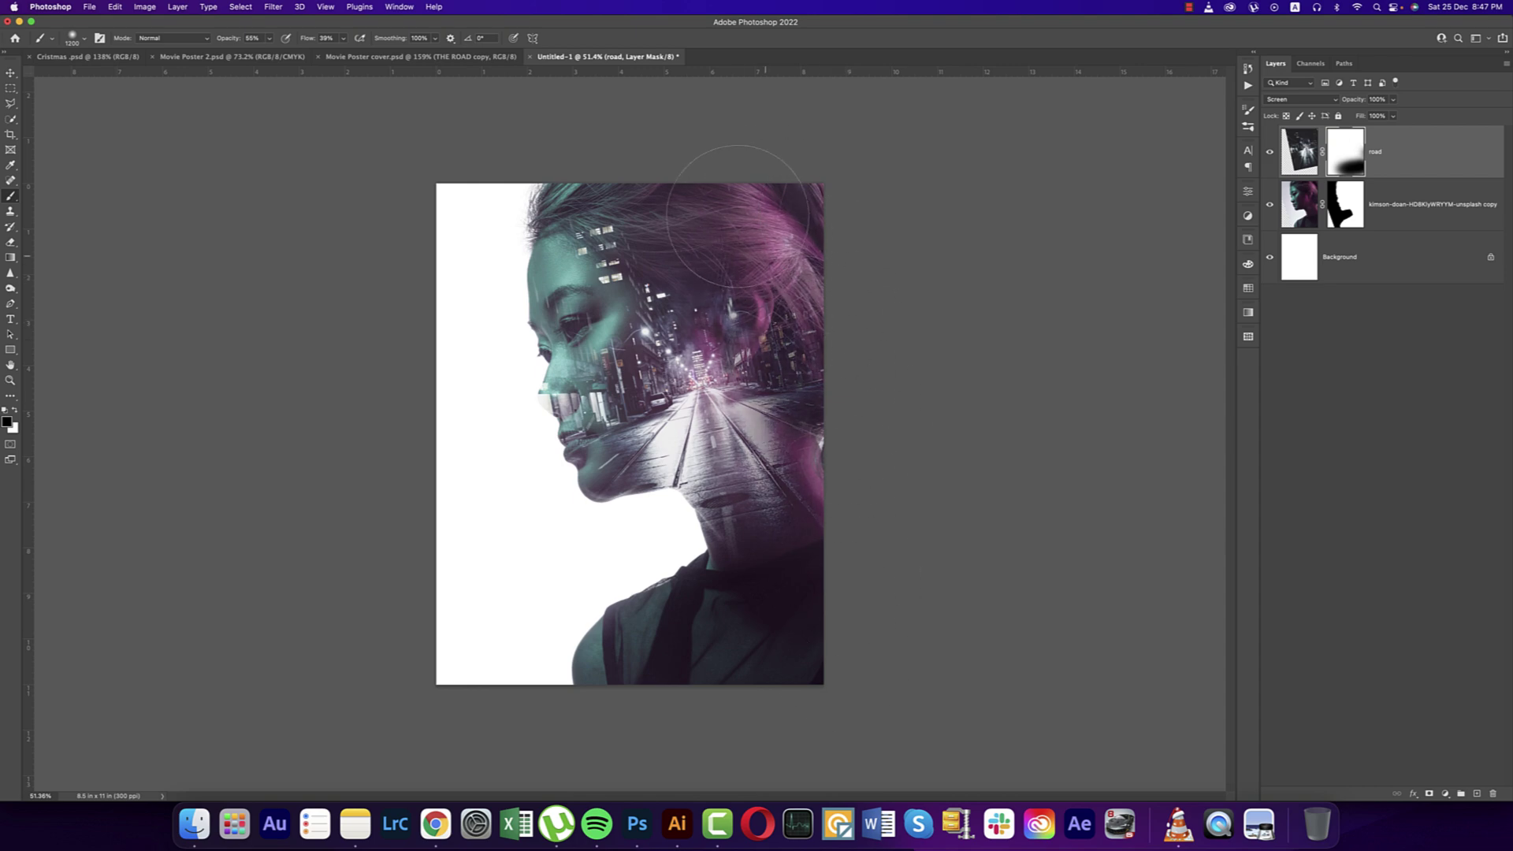
mouse_move(506, 237)
left_mouse_down()
mouse_move(541, 354)
mouse_move(540, 433)
mouse_move(561, 418)
mouse_move(536, 390)
mouse_move(541, 439)
mouse_move(541, 388)
mouse_move(557, 442)
mouse_move(524, 320)
left_mouse_up()
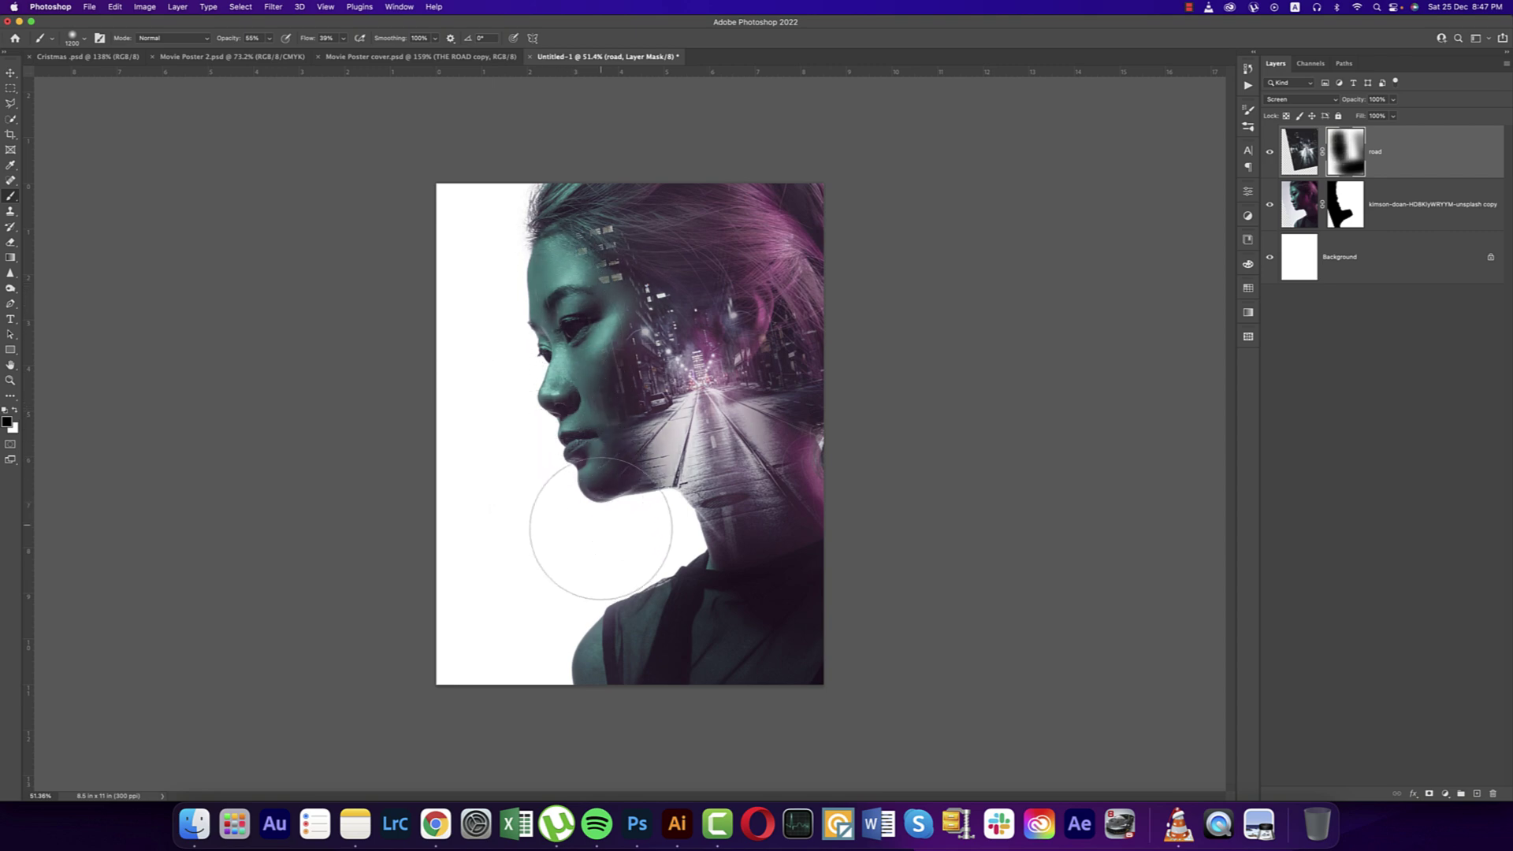
left_click(1307, 214)
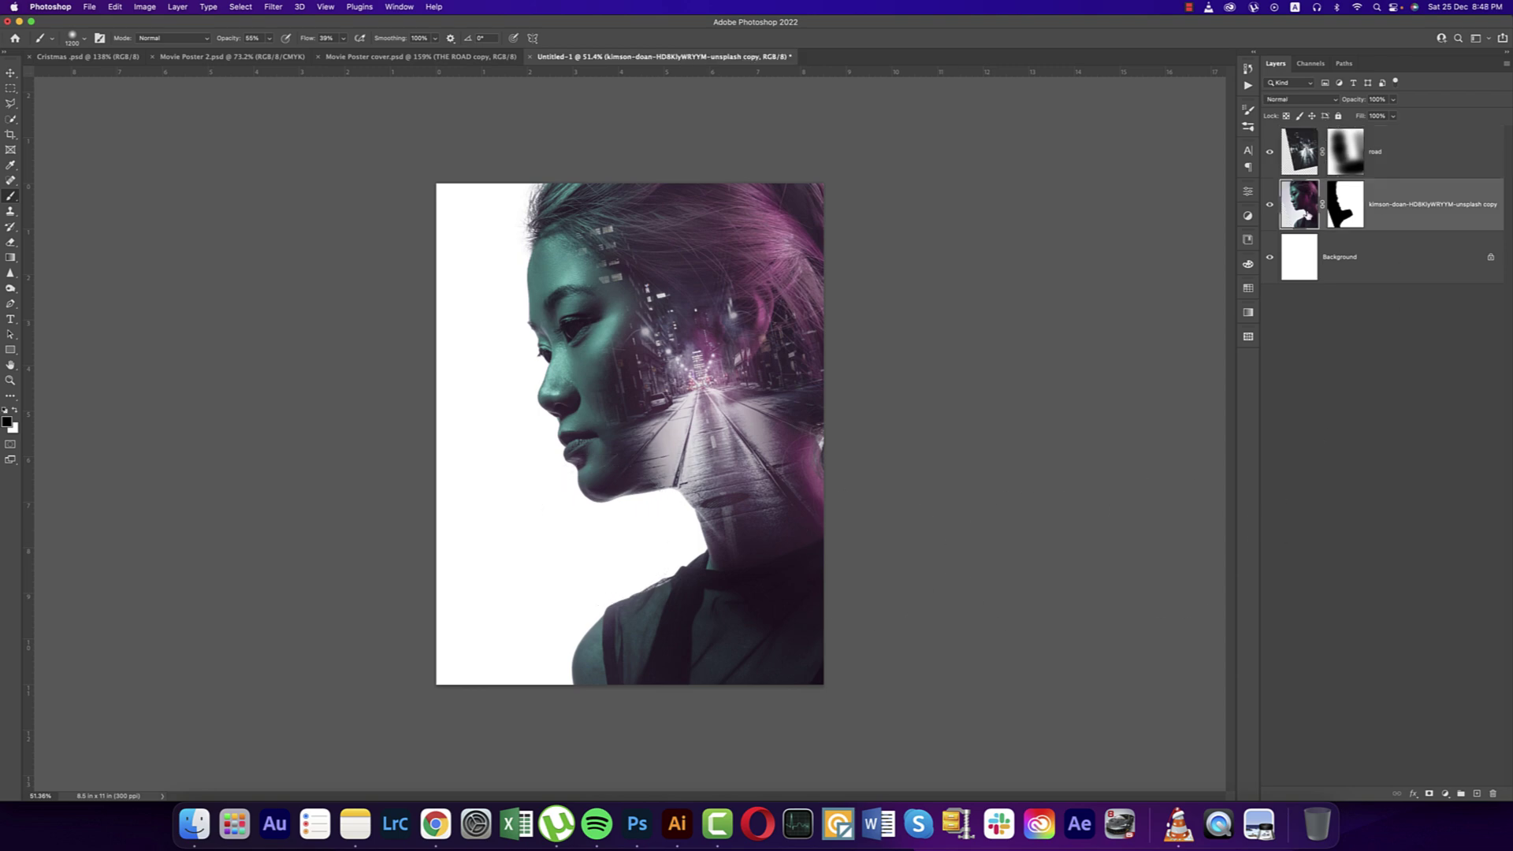
Free-transform the portrait to W 112.84%, nudge it down-right, and commit.
key("super+t")
left_click_drag(1104, 460, 1199, 461)
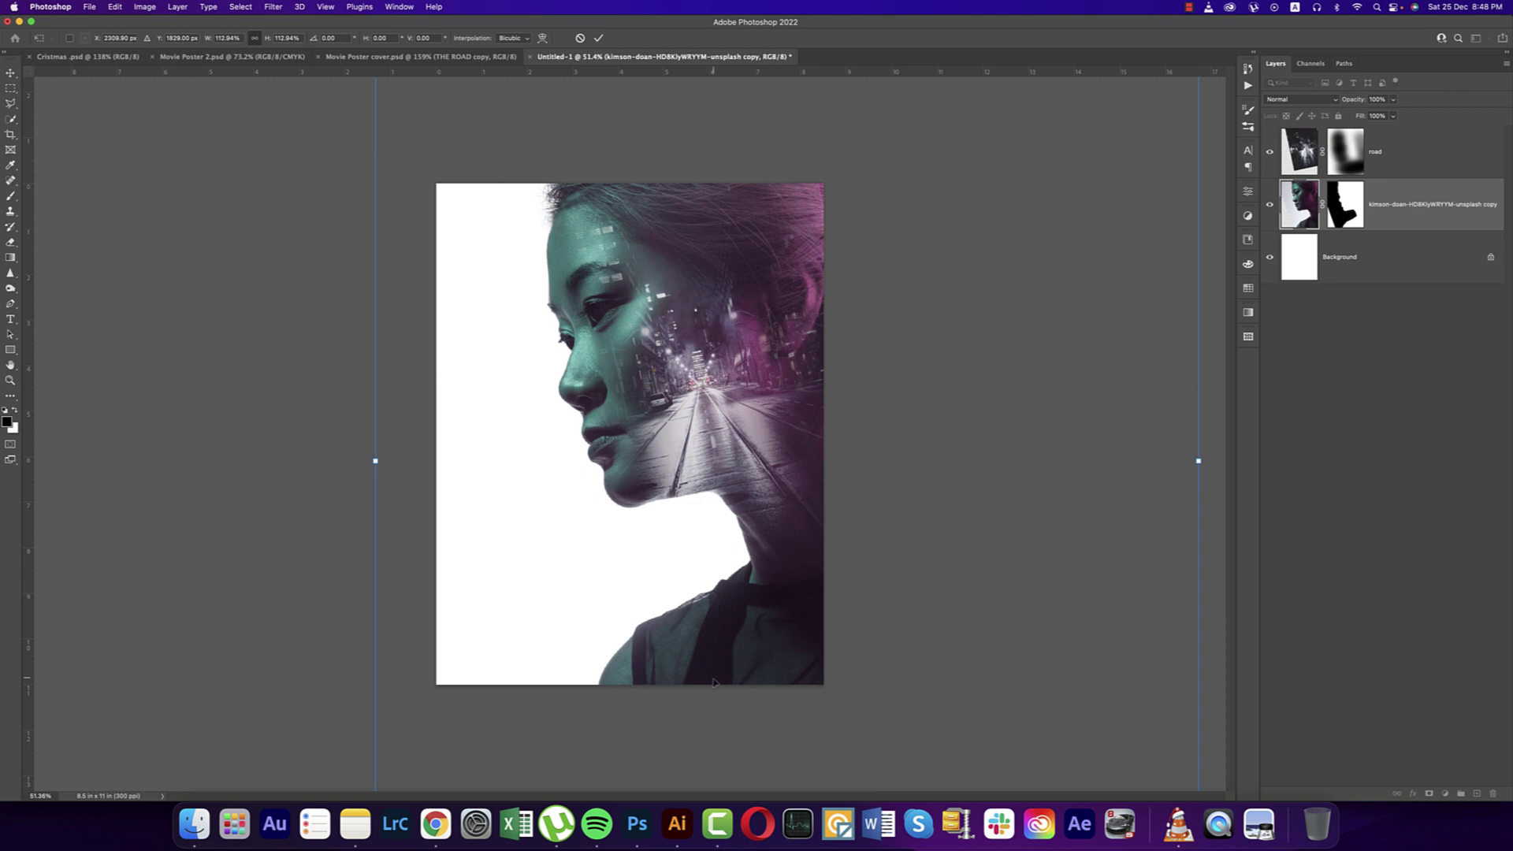
left_click_drag(714, 682, 717, 690)
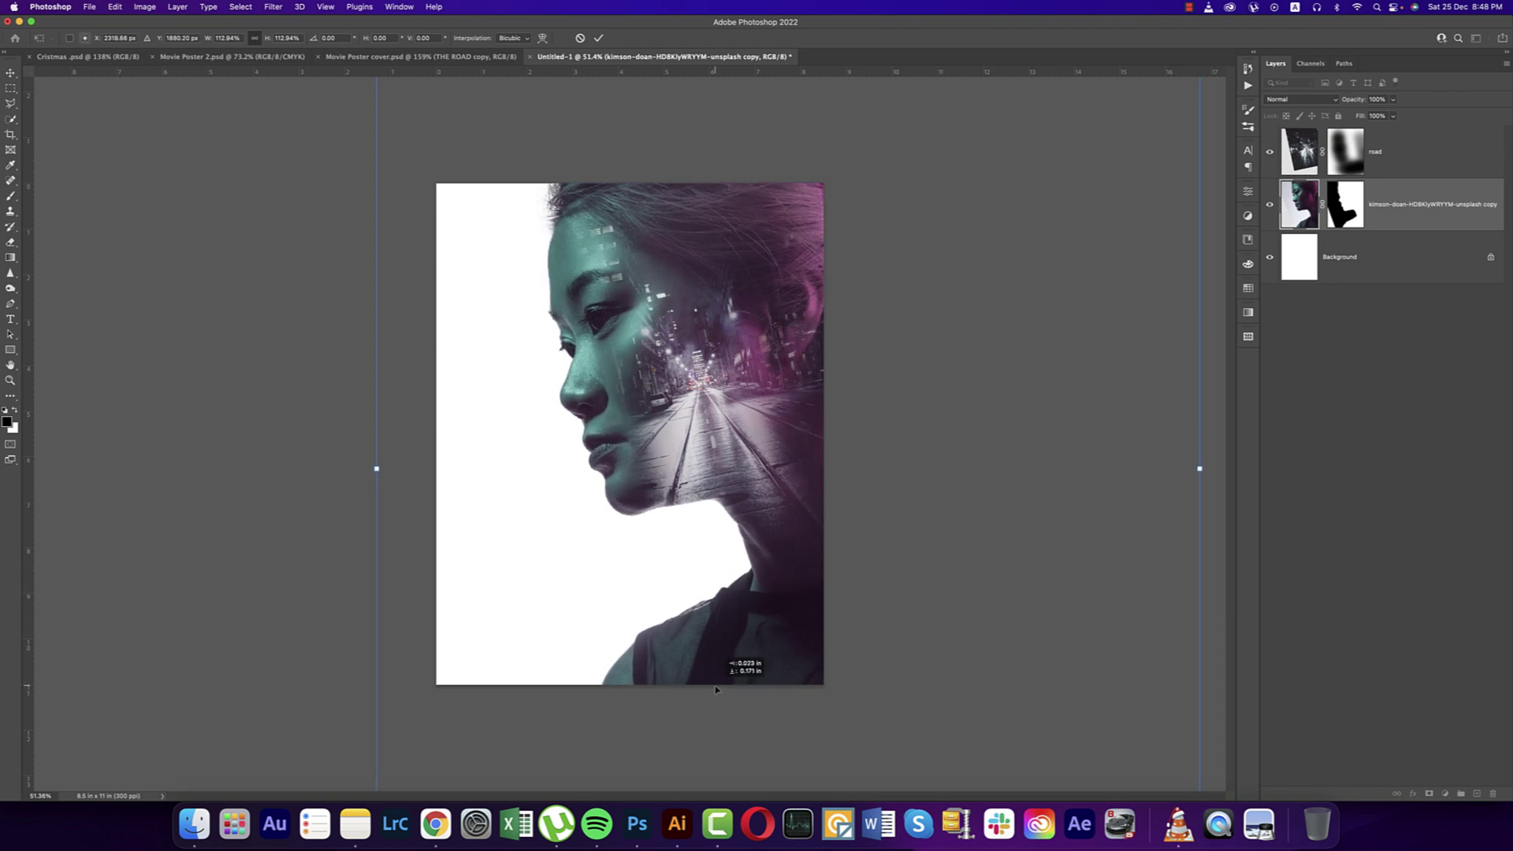
key("Return")
key("b")
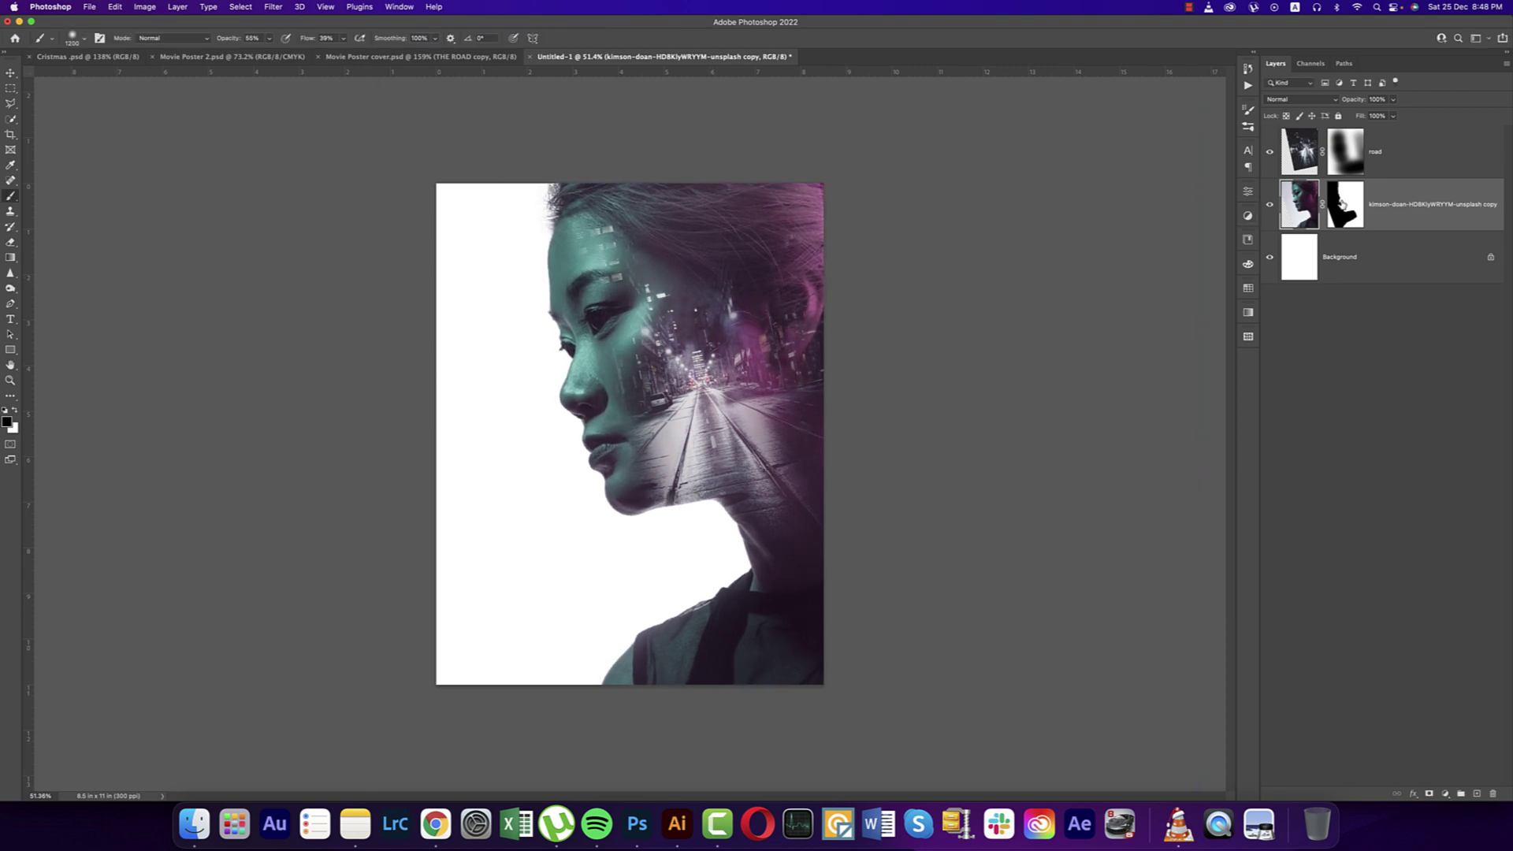
left_click(1306, 151)
Enlarge the road street photo to about 105% and shift it slightly down and right.
key("super+t")
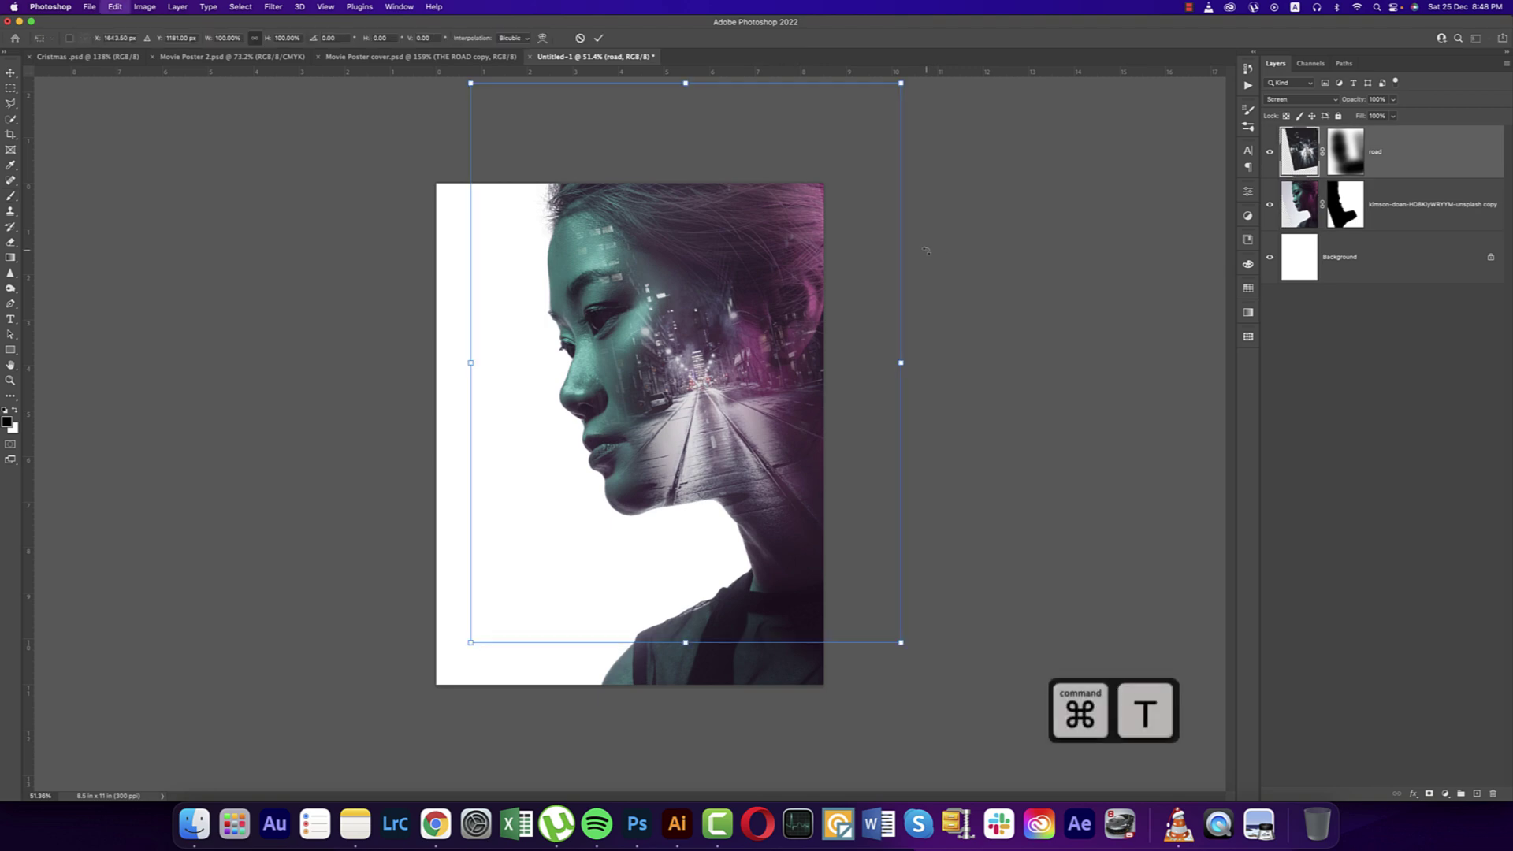
left_click_drag(781, 317, 789, 324)
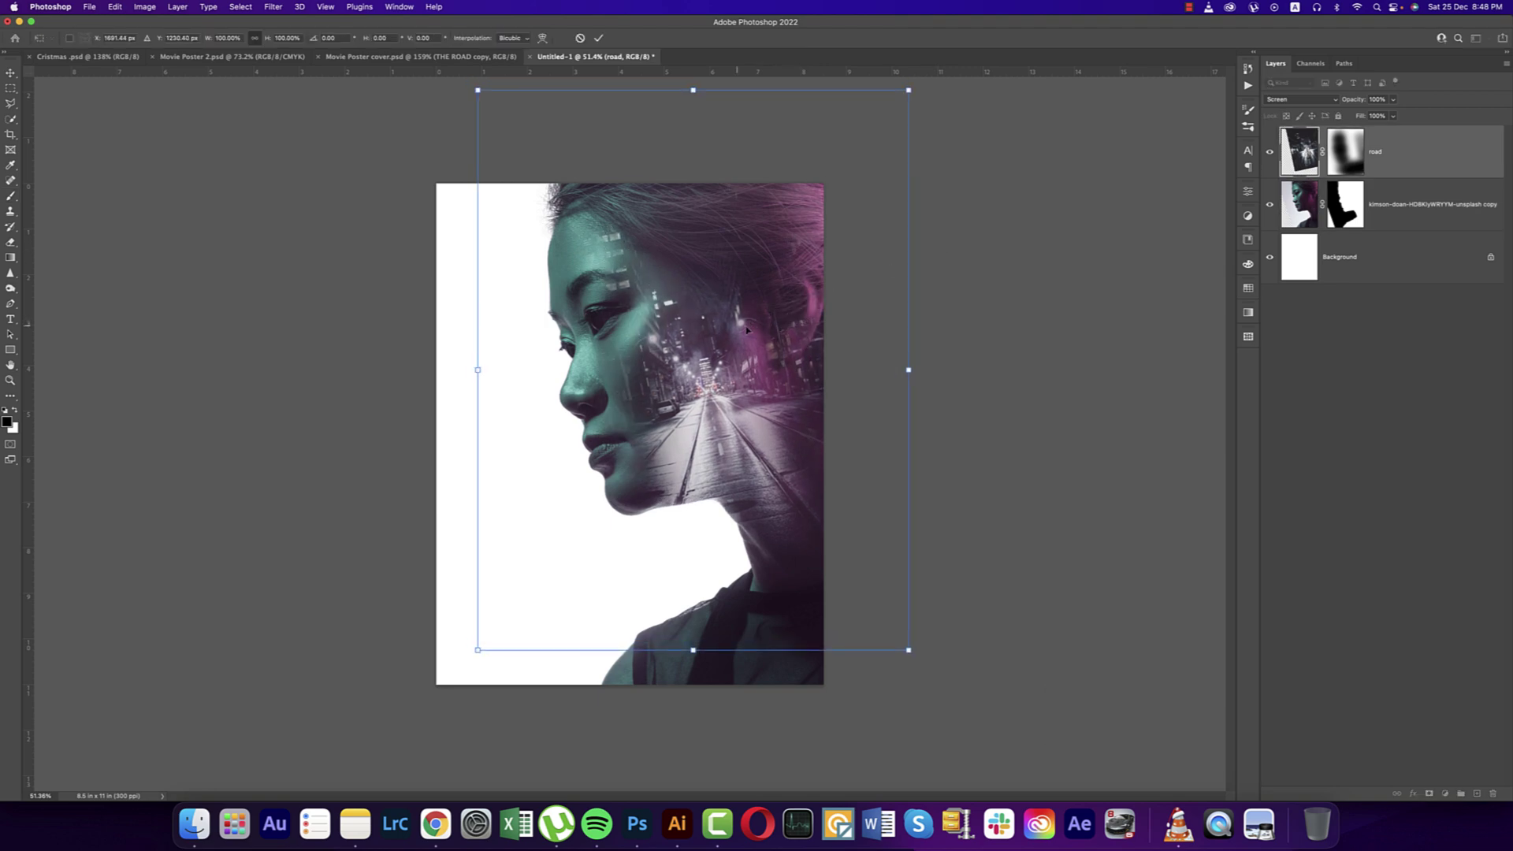
left_click_drag(483, 369, 455, 370)
key("Return")
Paint the road layer's mask to hide the city lights over the forehead and chin-neck edge.
left_click(1345, 154)
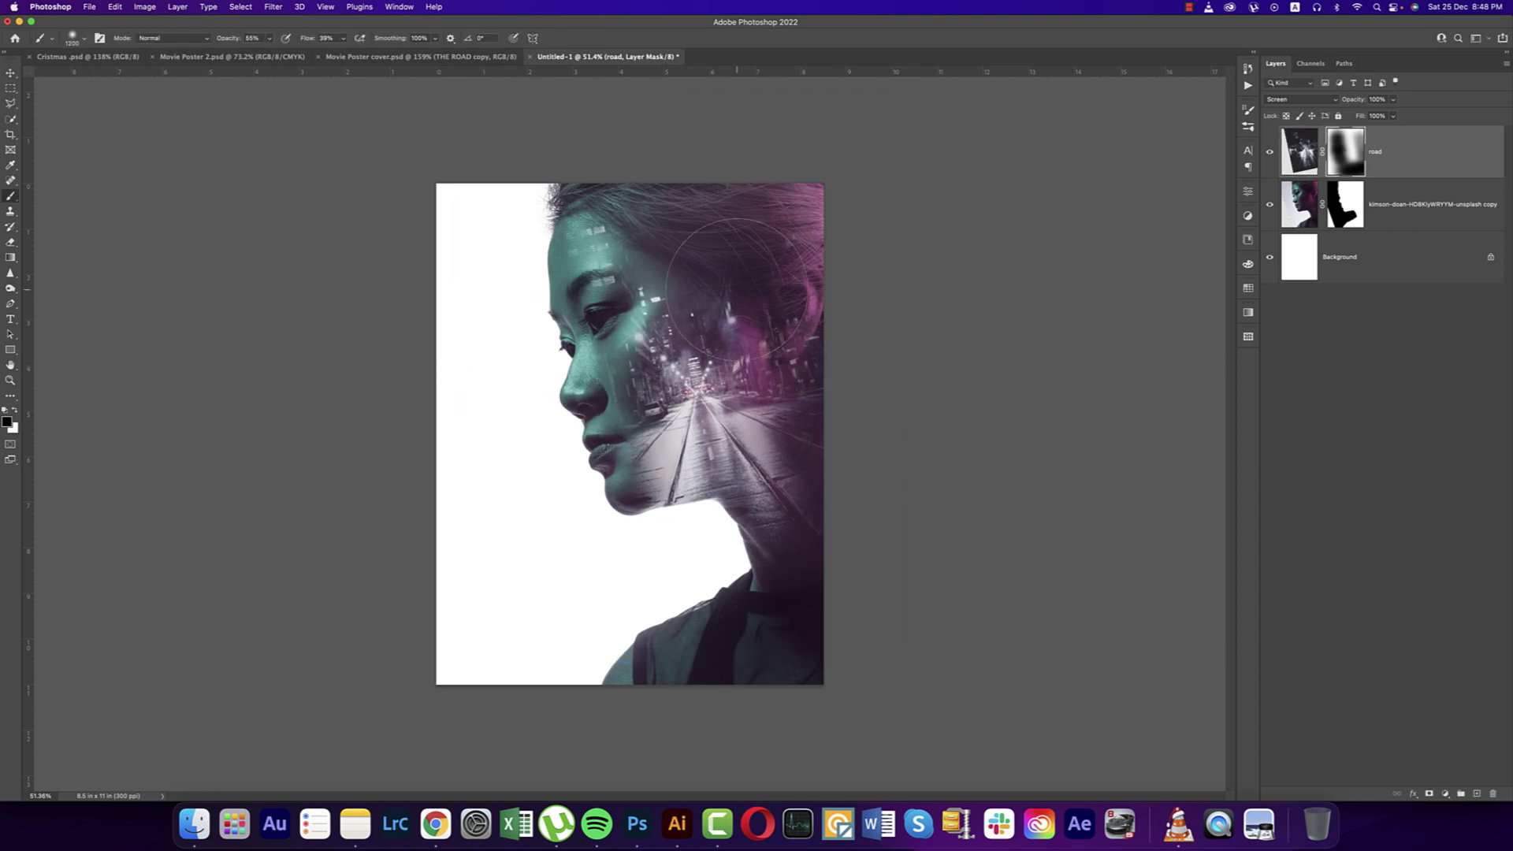
left_click_drag(579, 219, 575, 228)
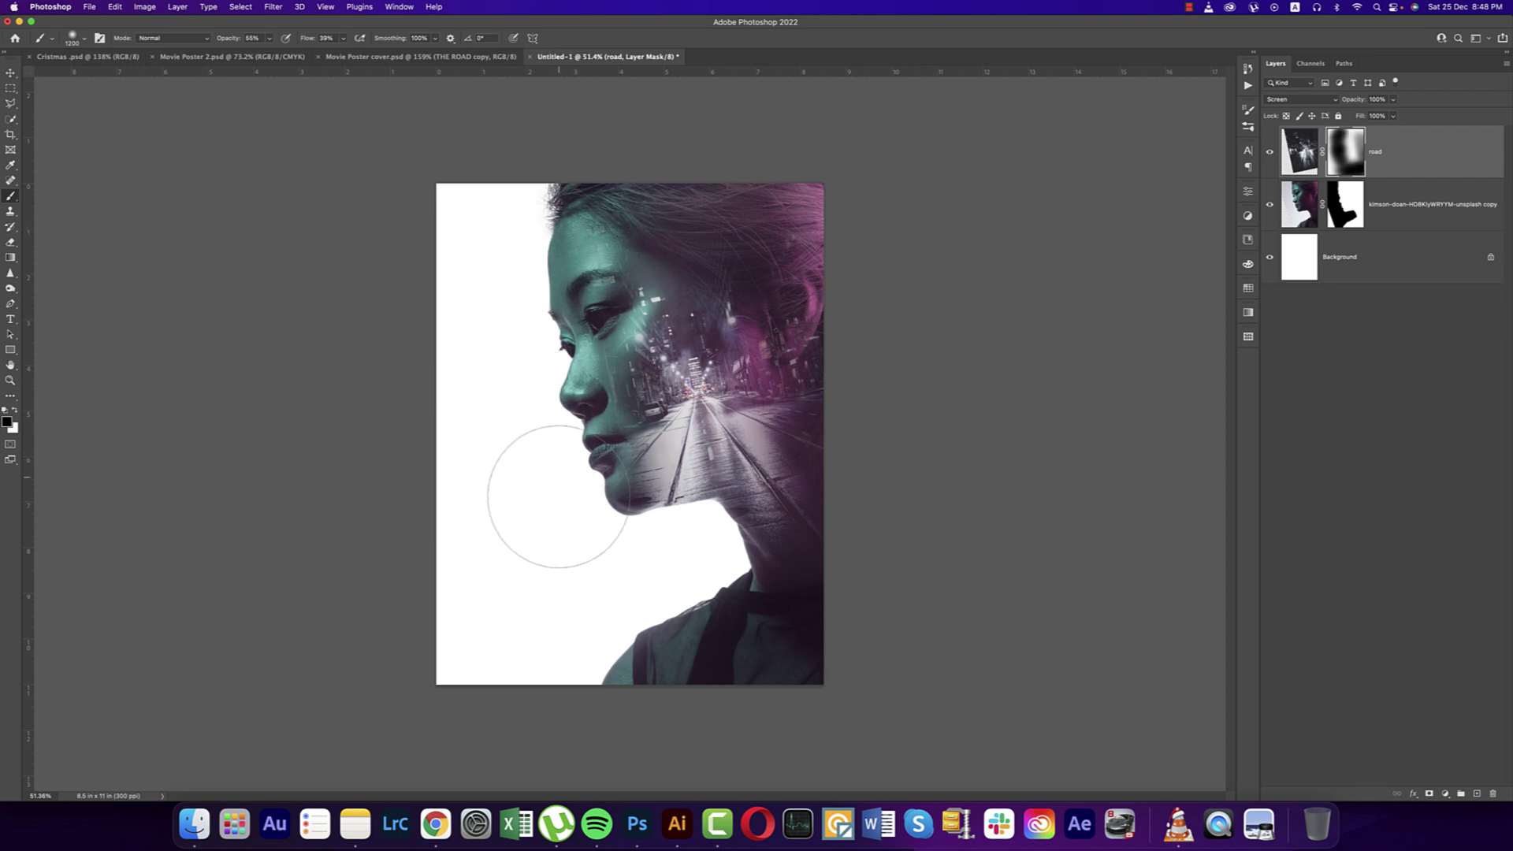
key("bracketleft")
key("bracketleft")
key("bracketleft")
key("bracketleft")
key("bracketleft")
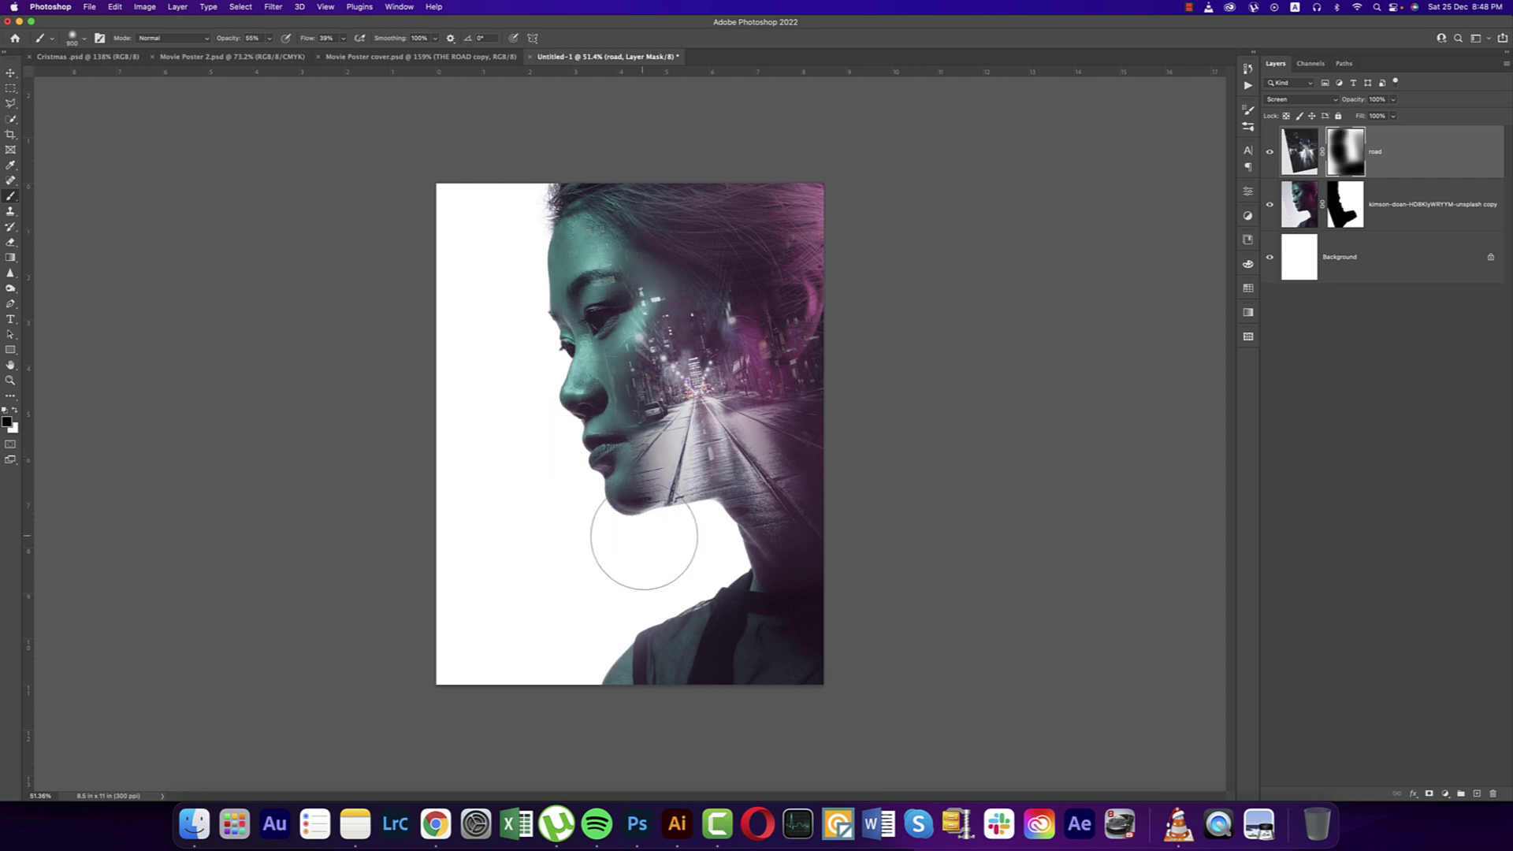
key("bracketleft")
key("bracketleft")
key("bracketleft")
left_click_drag(651, 511, 739, 503)
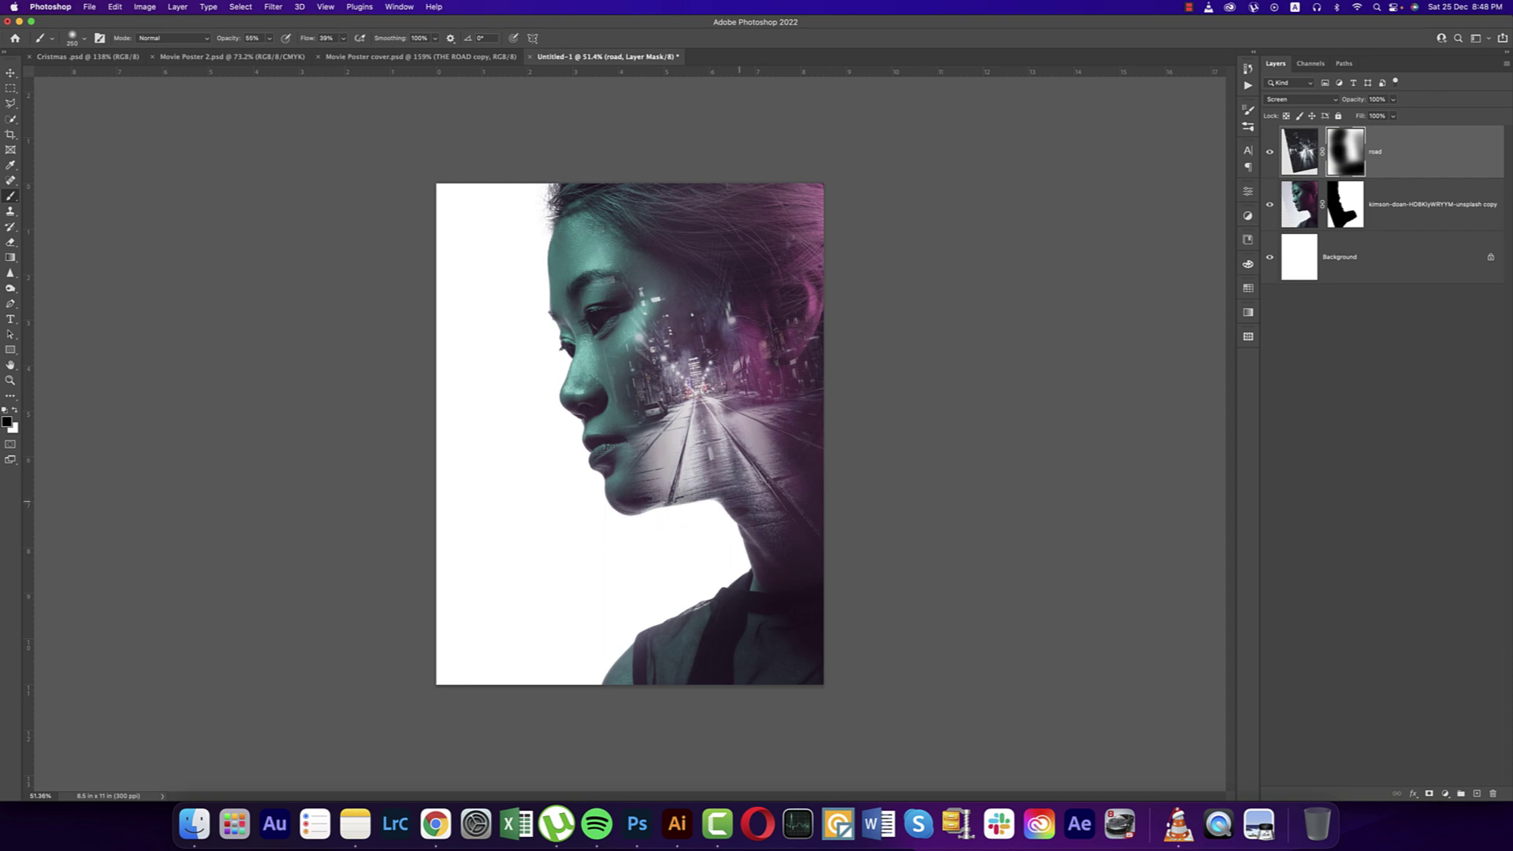
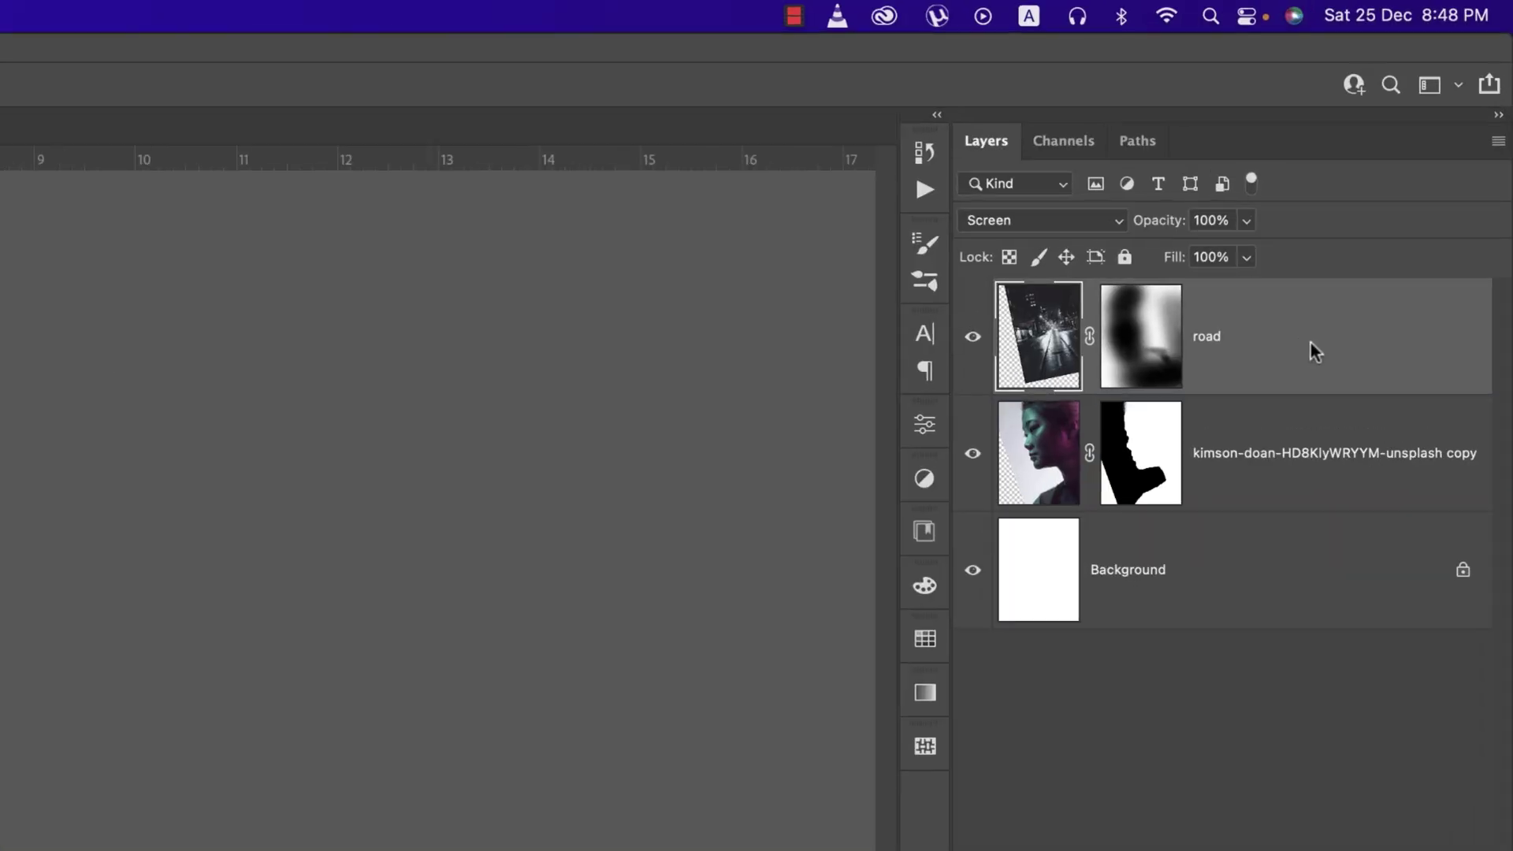
Split the road layer's Underlying Layer black Blend If slider to 3/31 and apply it.
left_click(1139, 356)
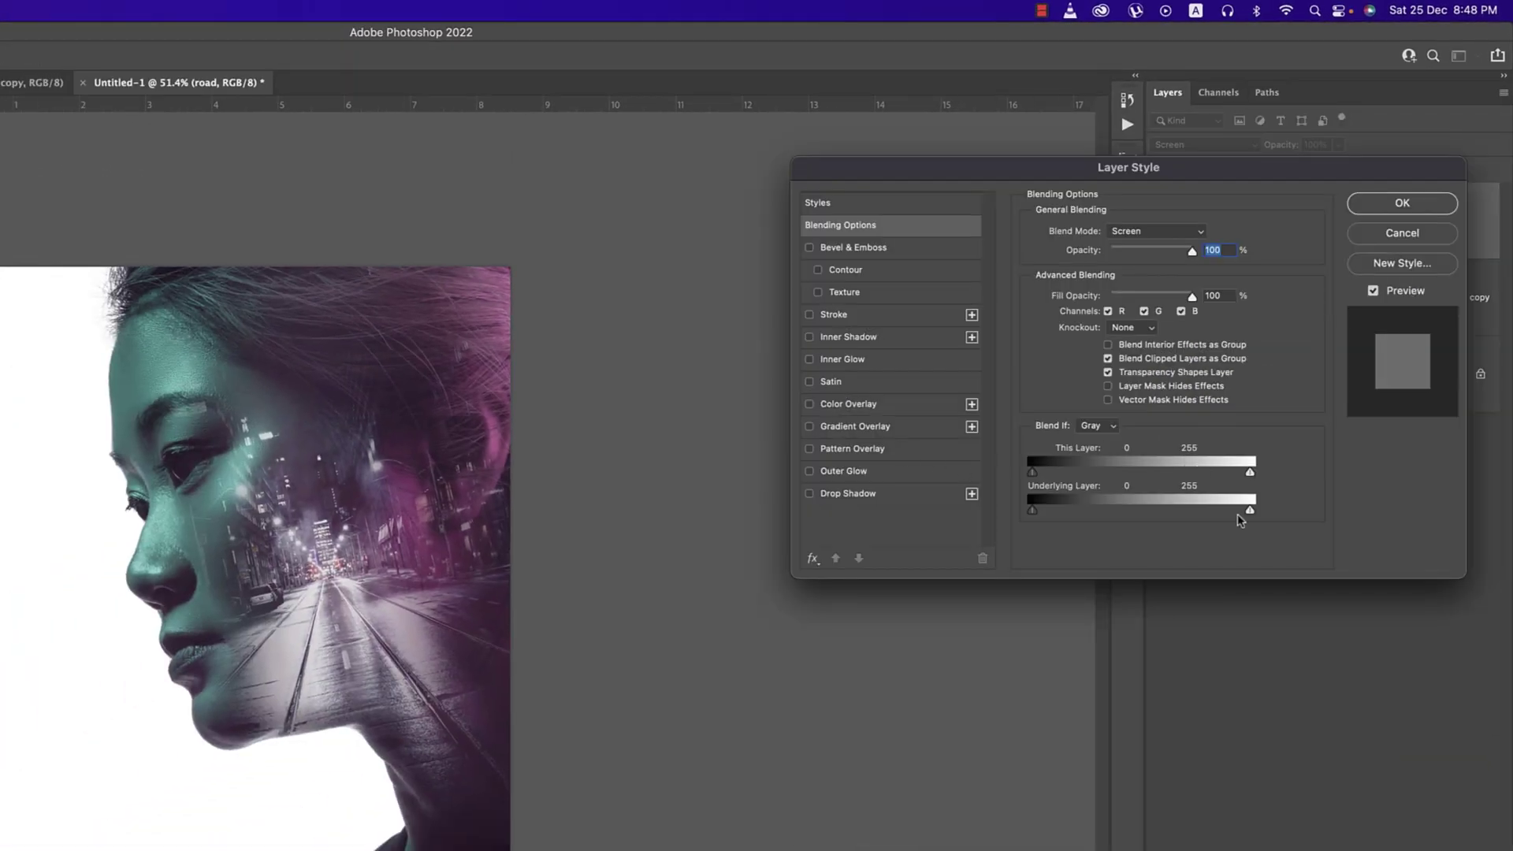
left_click_drag(1034, 510, 1067, 510)
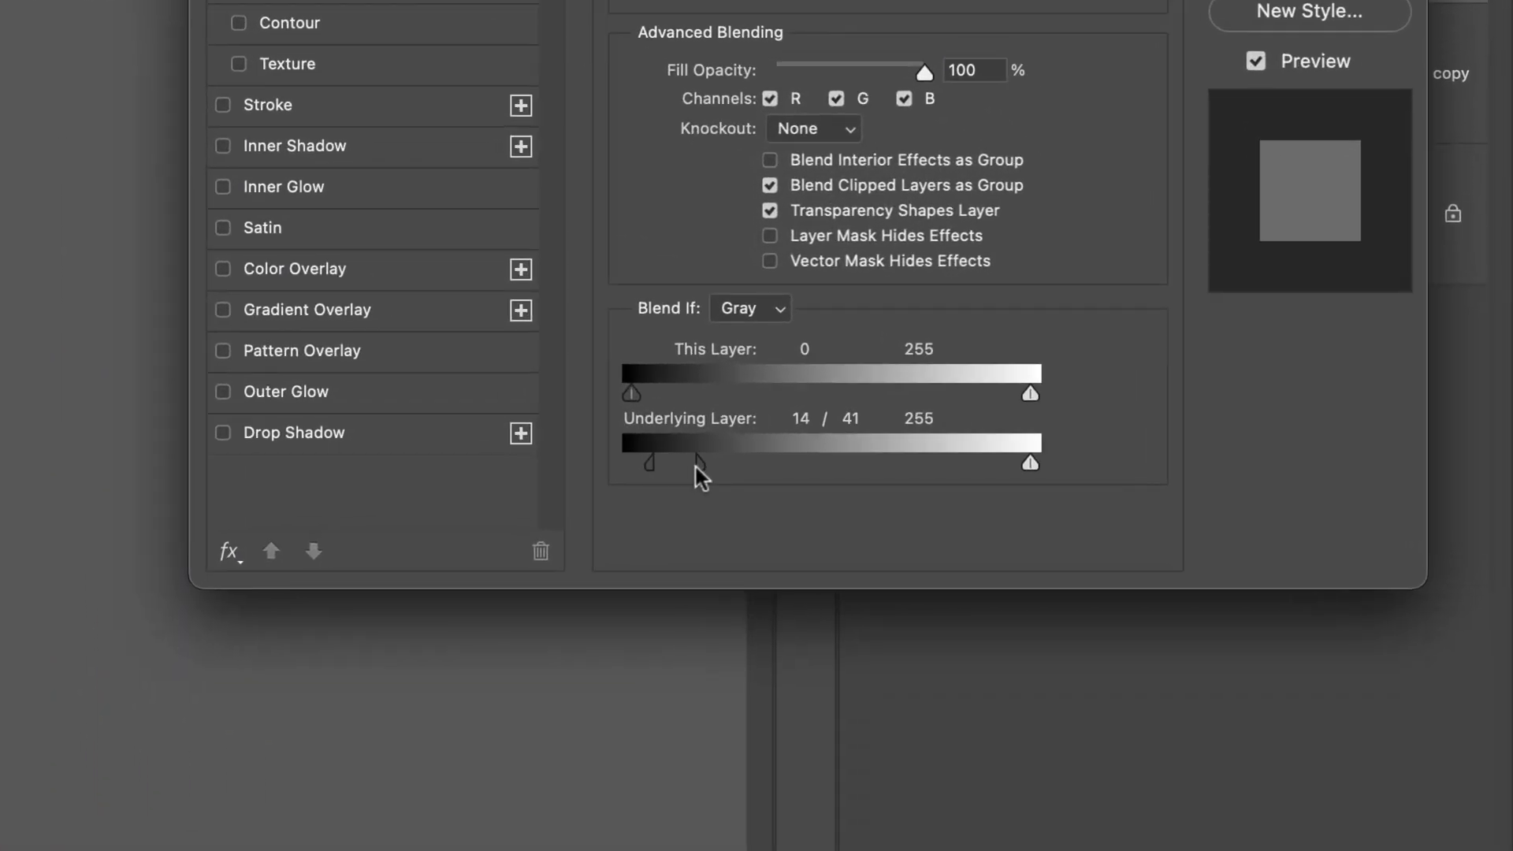
mouse_move(700, 469)
left_mouse_down()
mouse_move(636, 465)
mouse_move(696, 469)
mouse_move(682, 471)
left_mouse_up()
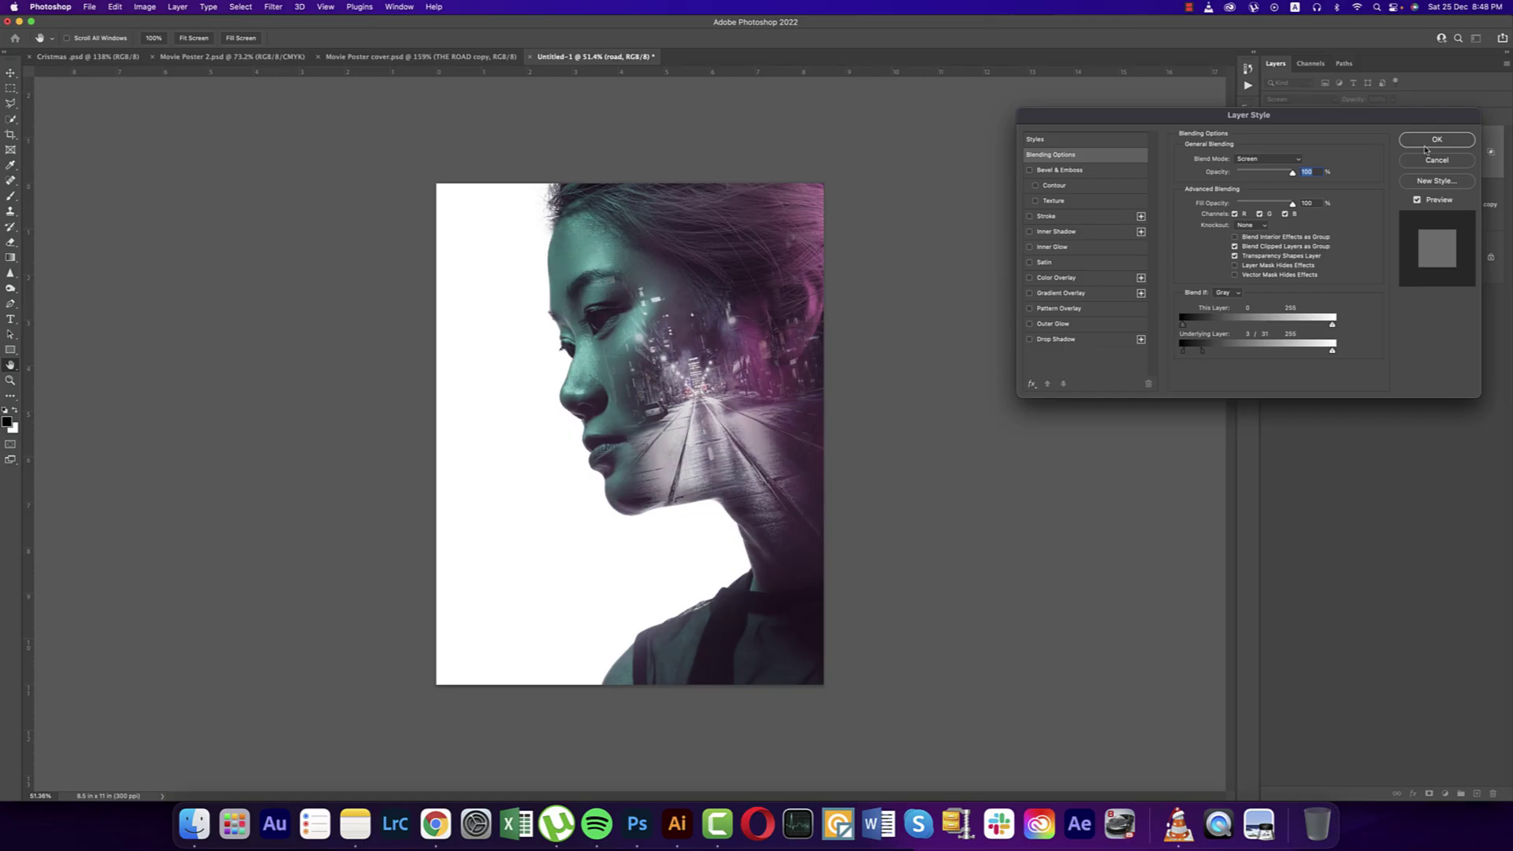
left_click(1406, 149)
left_click(1349, 153)
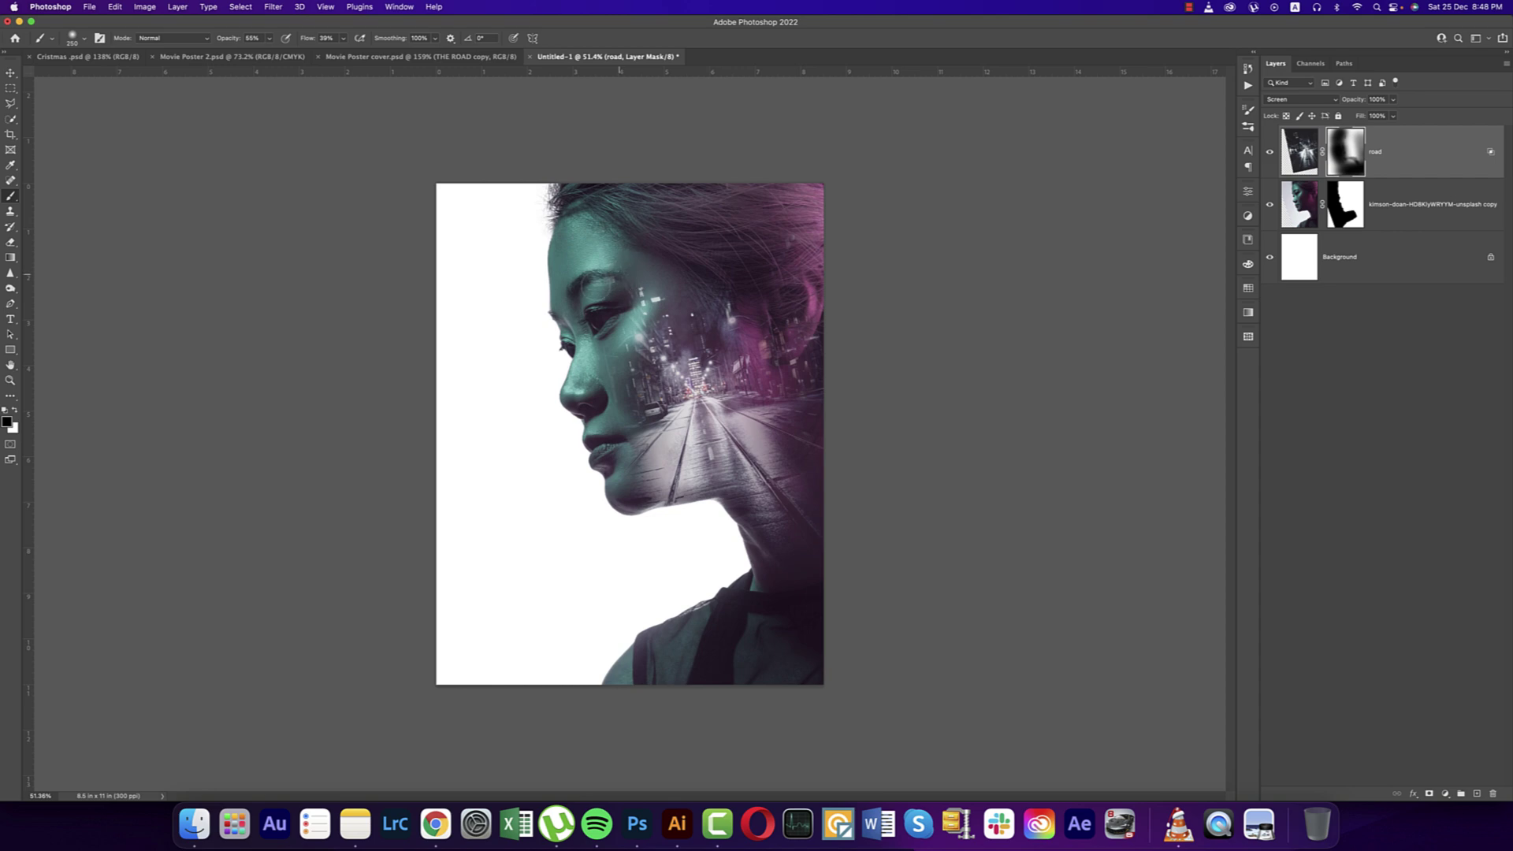
Scale the road layer up to about 107%.
key("super+t")
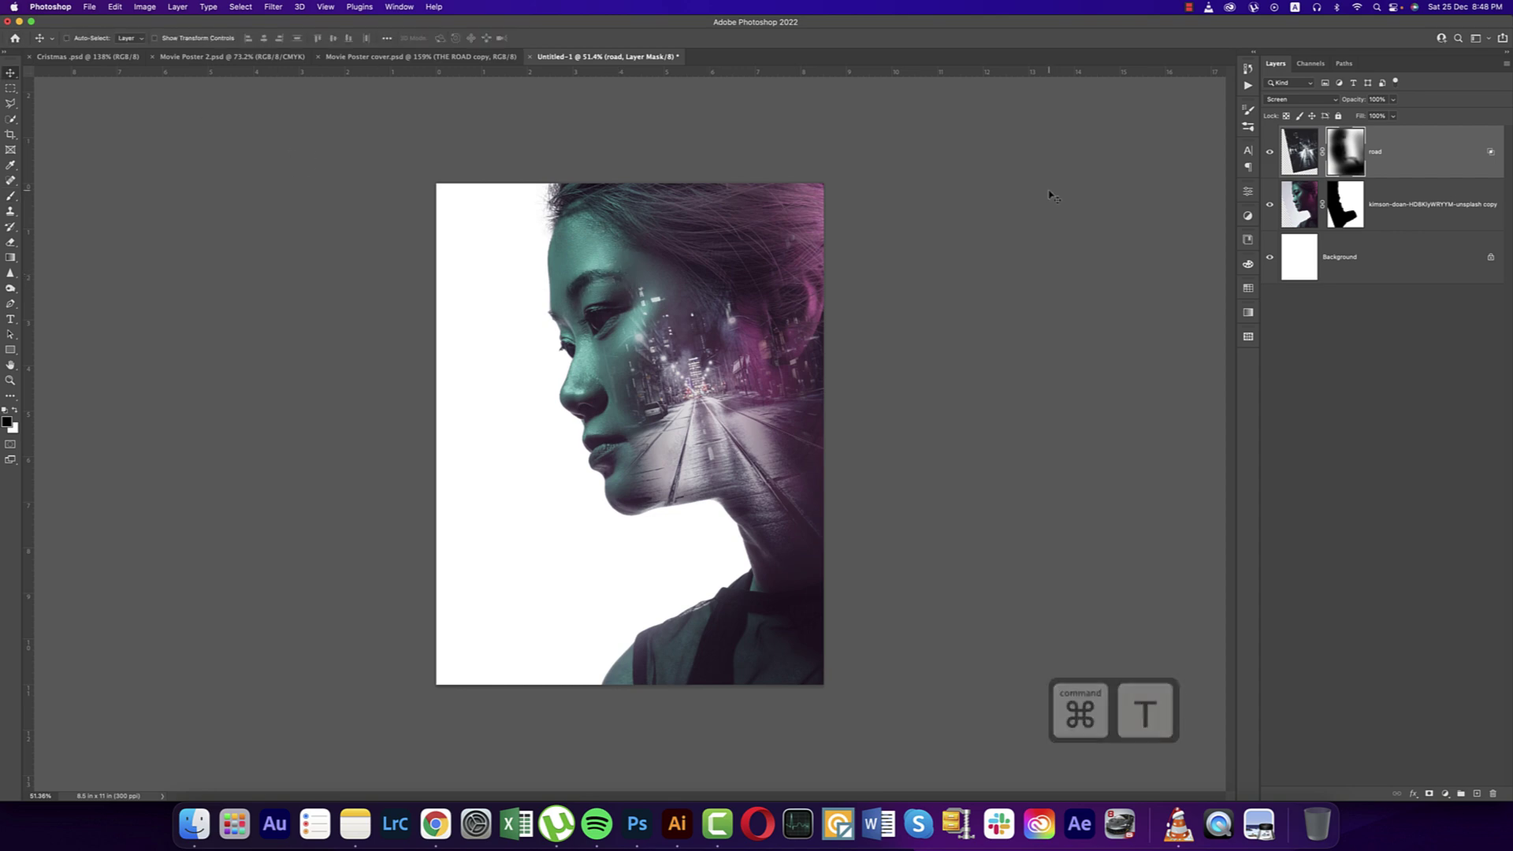
left_click_drag(911, 384, 921, 367)
key("Return")
Brush black on the road mask to hide the city around the ear, then save.
key("b")
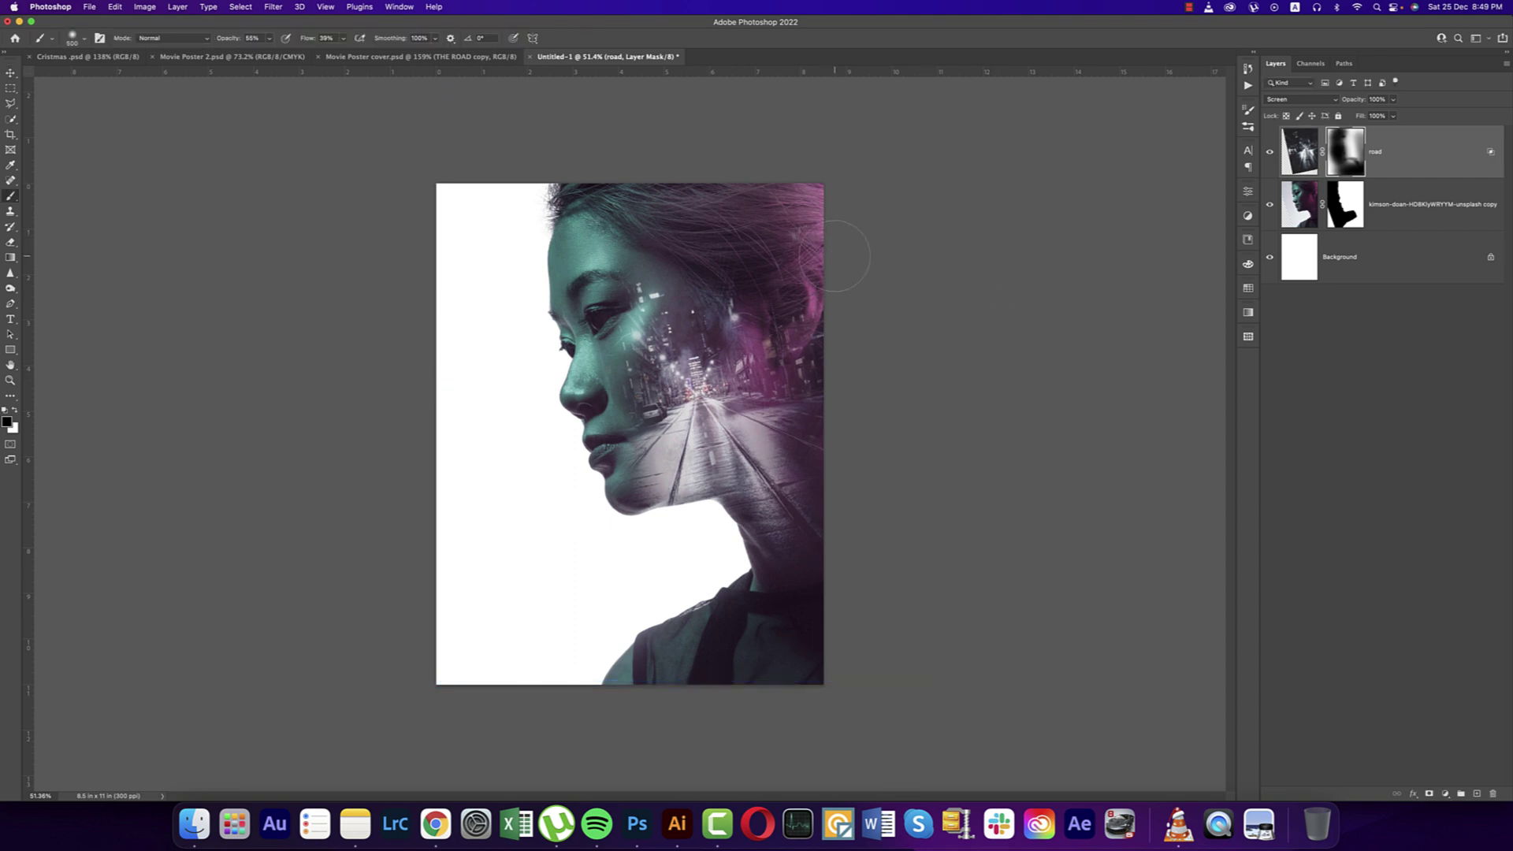
mouse_move(800, 357)
left_mouse_down()
mouse_move(781, 315)
mouse_move(773, 331)
mouse_move(765, 260)
left_mouse_up()
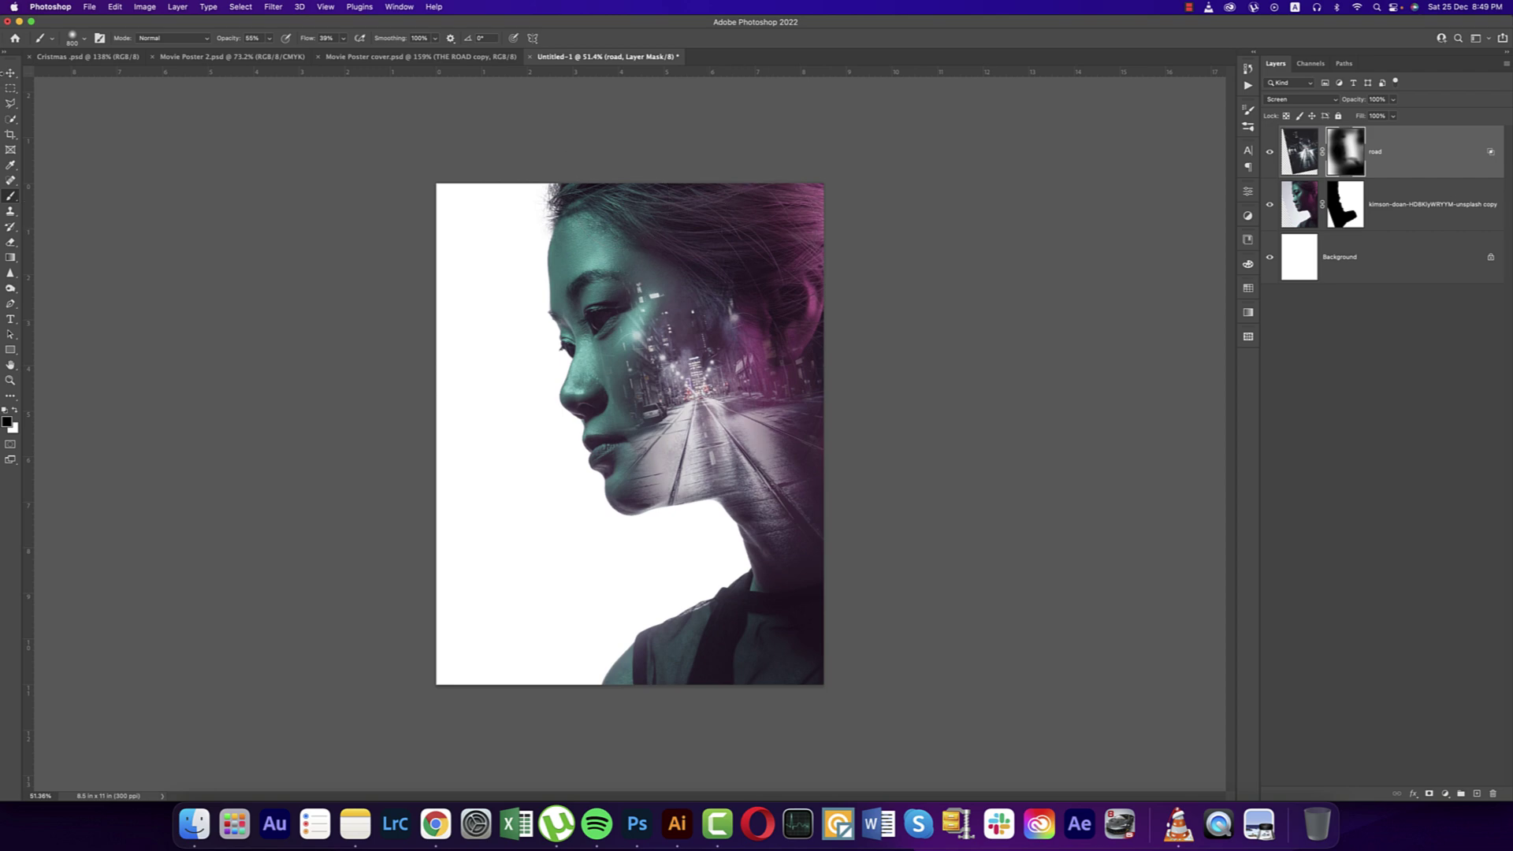
key("super+s")
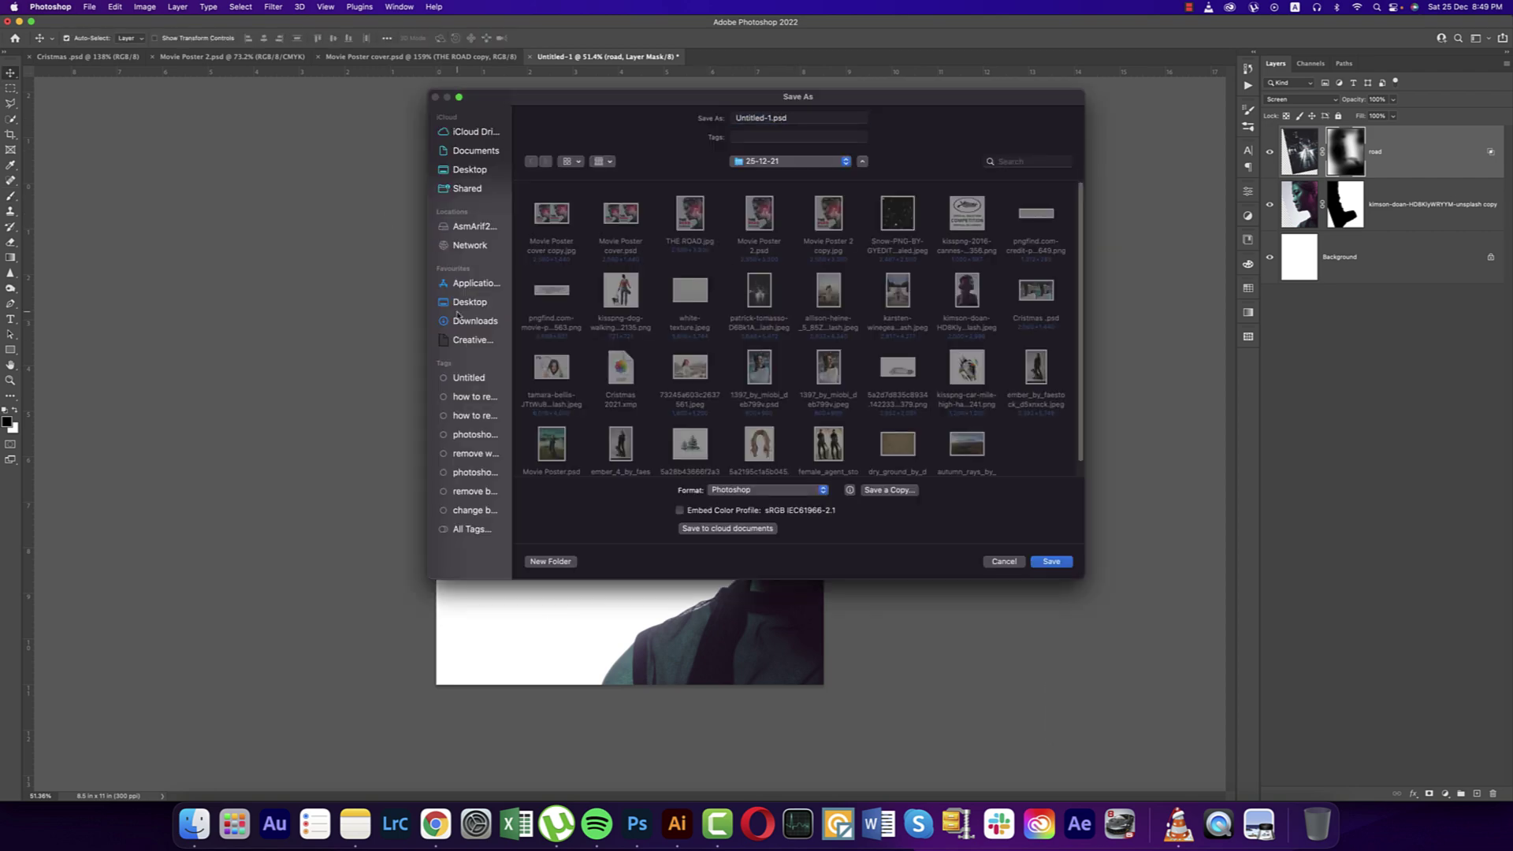
Save the document as poster.psd in the 25-12-21 folder.
left_click(473, 227)
double_click(540, 209)
type("poster")
key("Return")
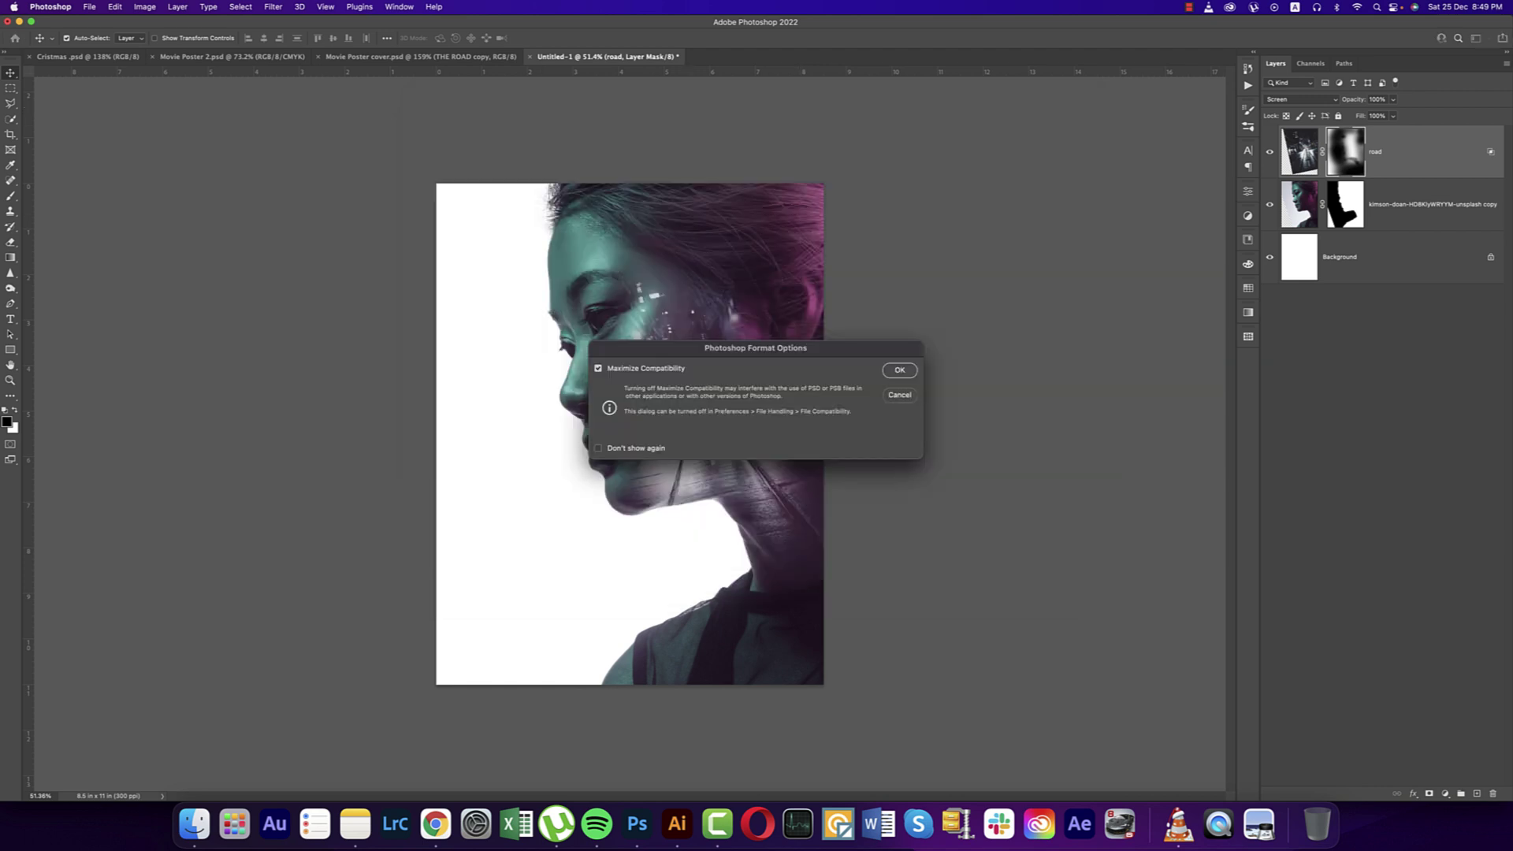
key("Return")
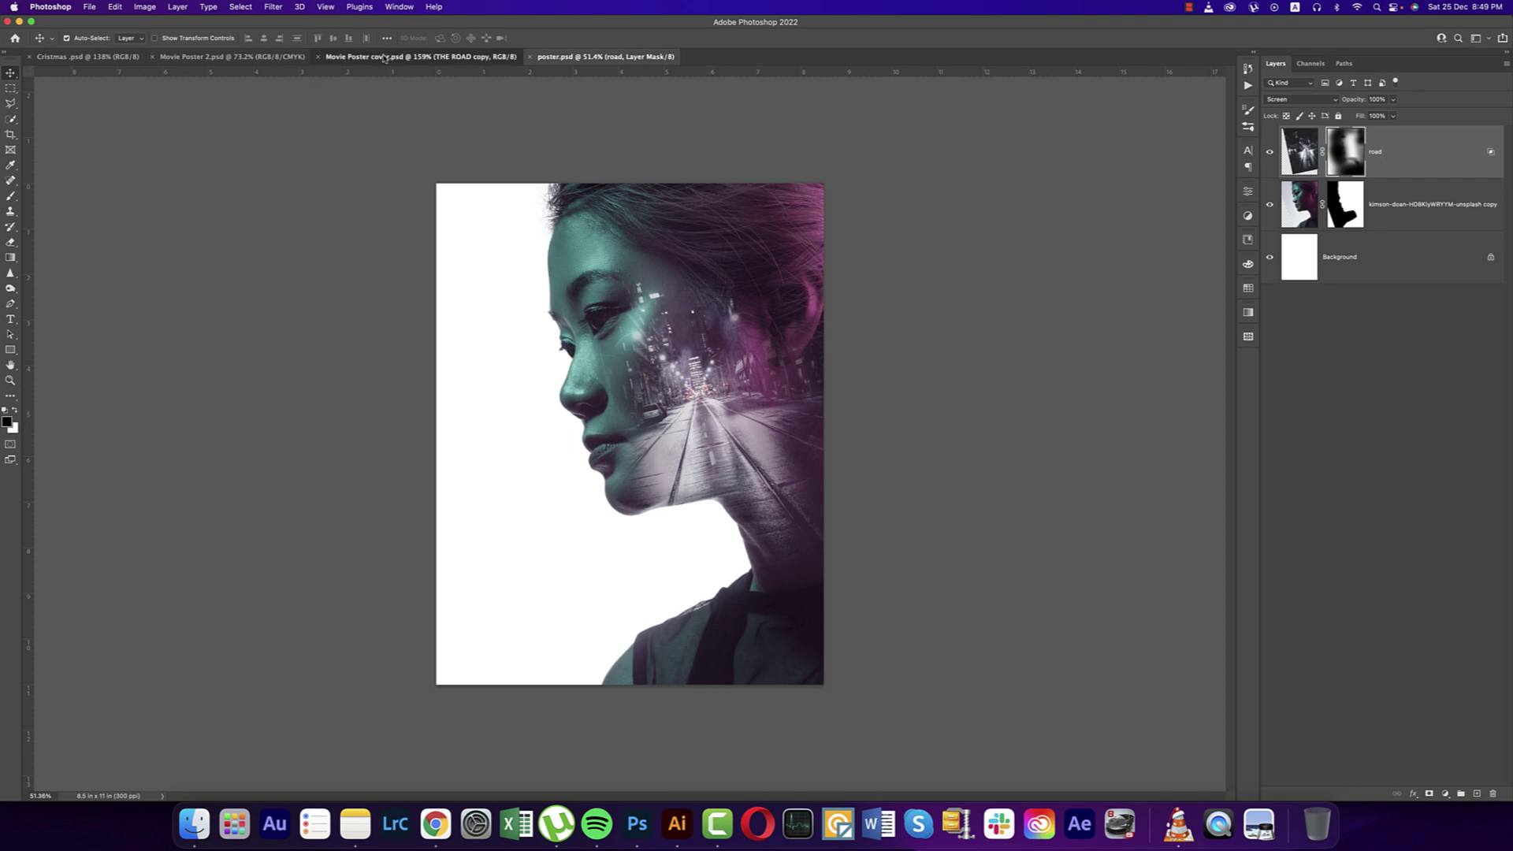
Compare against the Movie Poster cover.psd reference, then return to poster.psd.
left_click(422, 57)
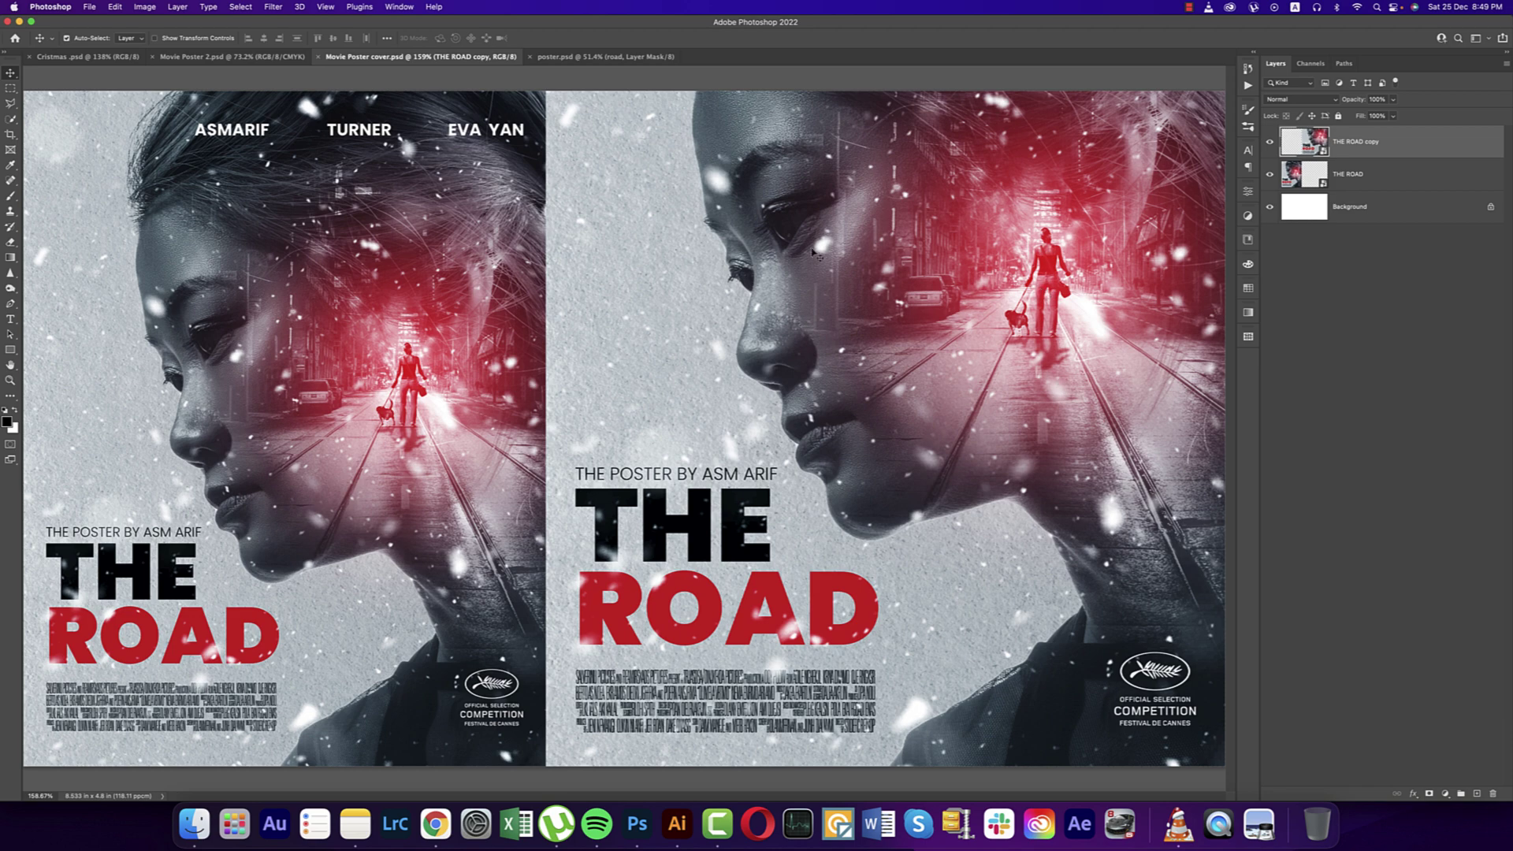
left_click(635, 57)
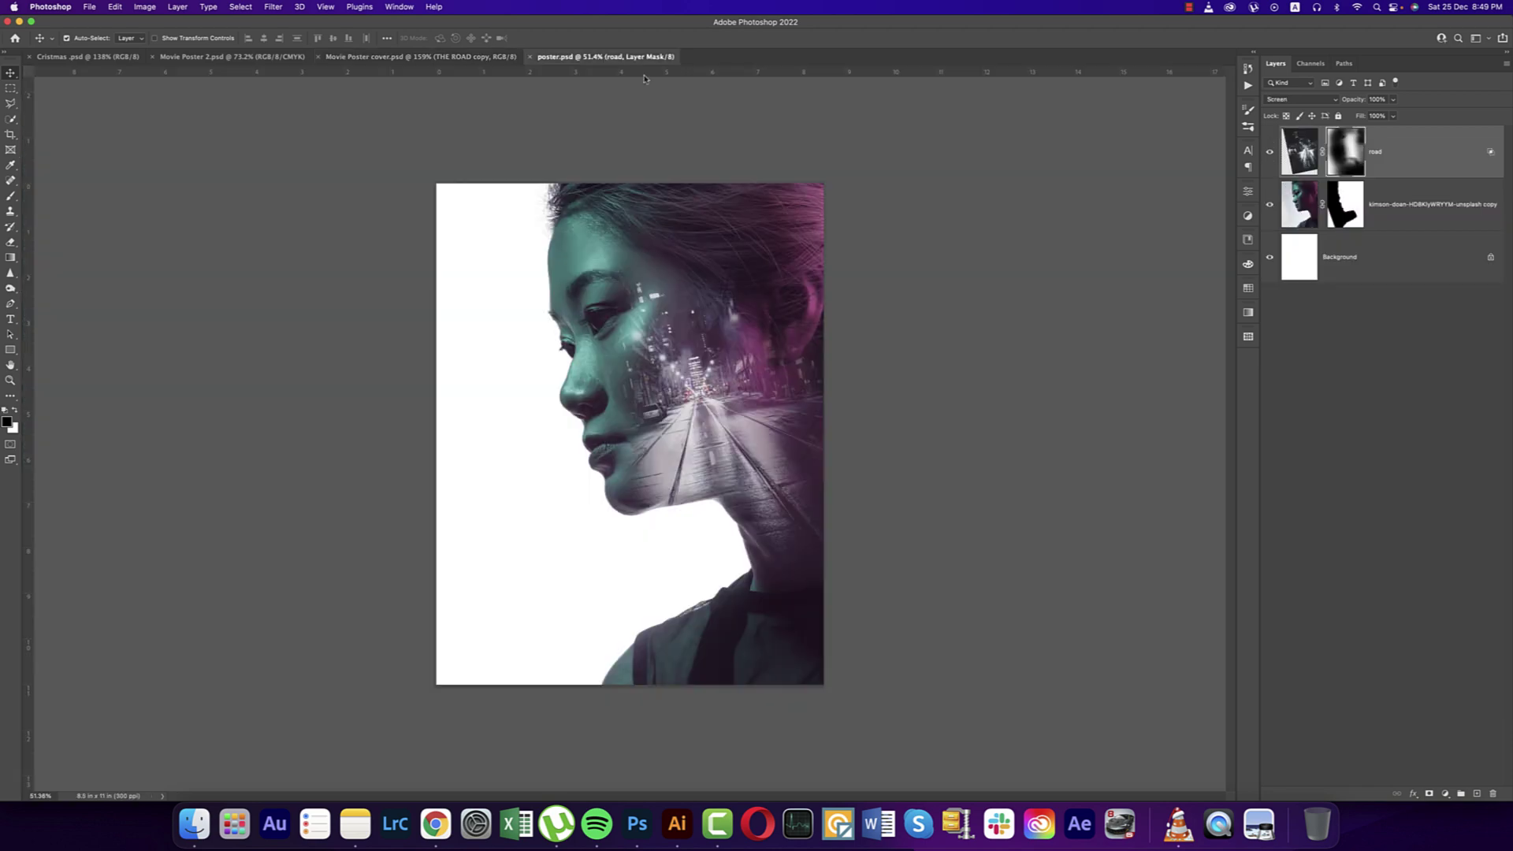
left_click(91, 7)
Place the dog-walking image embedded at 8.5% size and position it on the road.
left_click(148, 232)
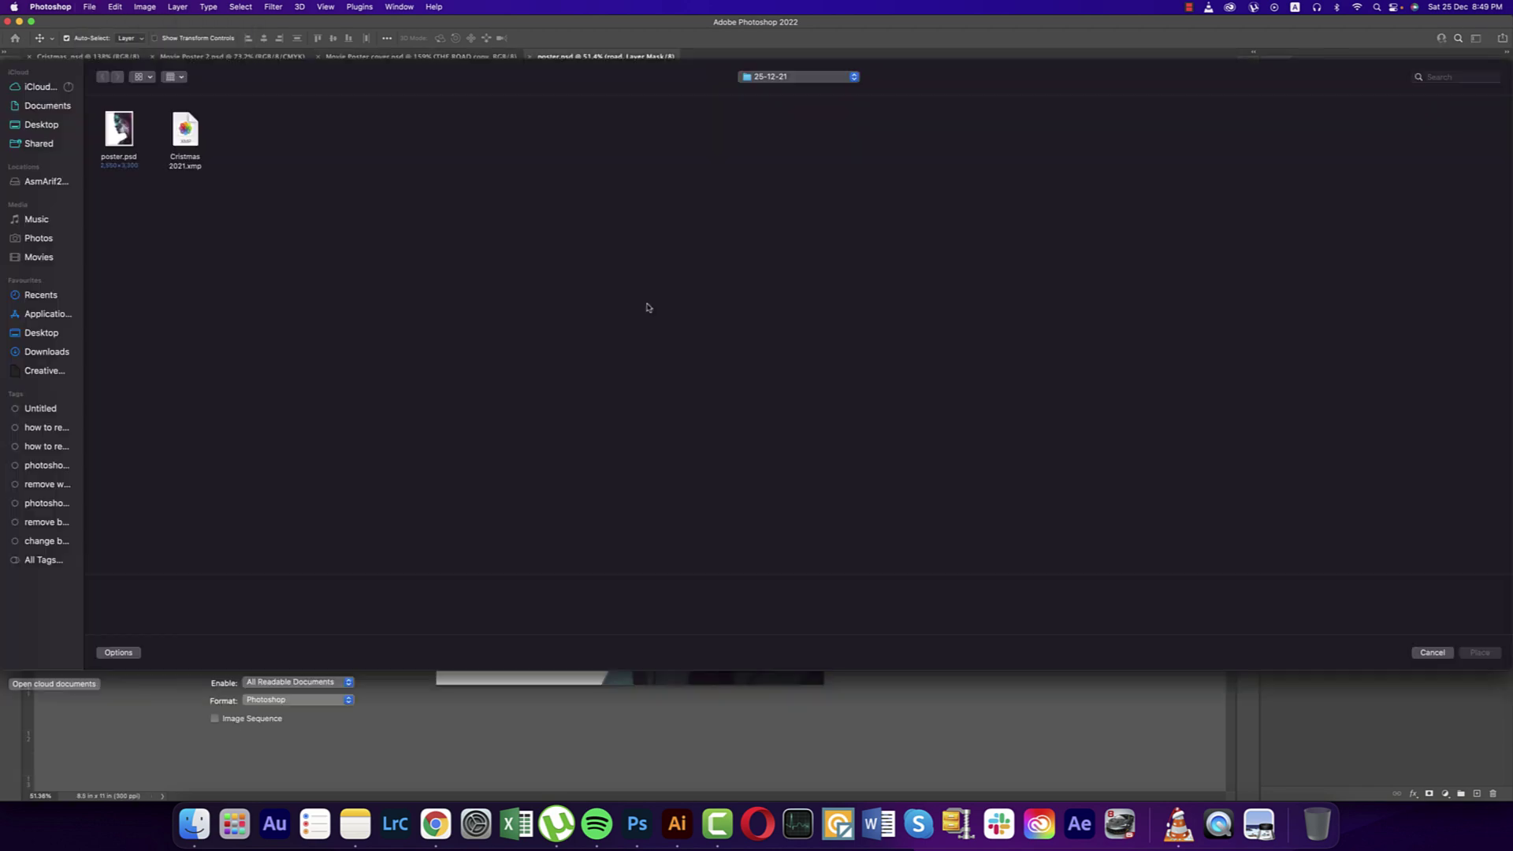
double_click(812, 140)
left_click_drag(824, 433, 815, 344)
scroll(717, 406, "up", 5)
left_click_drag(753, 293, 743, 342)
left_click_drag(730, 396, 707, 382)
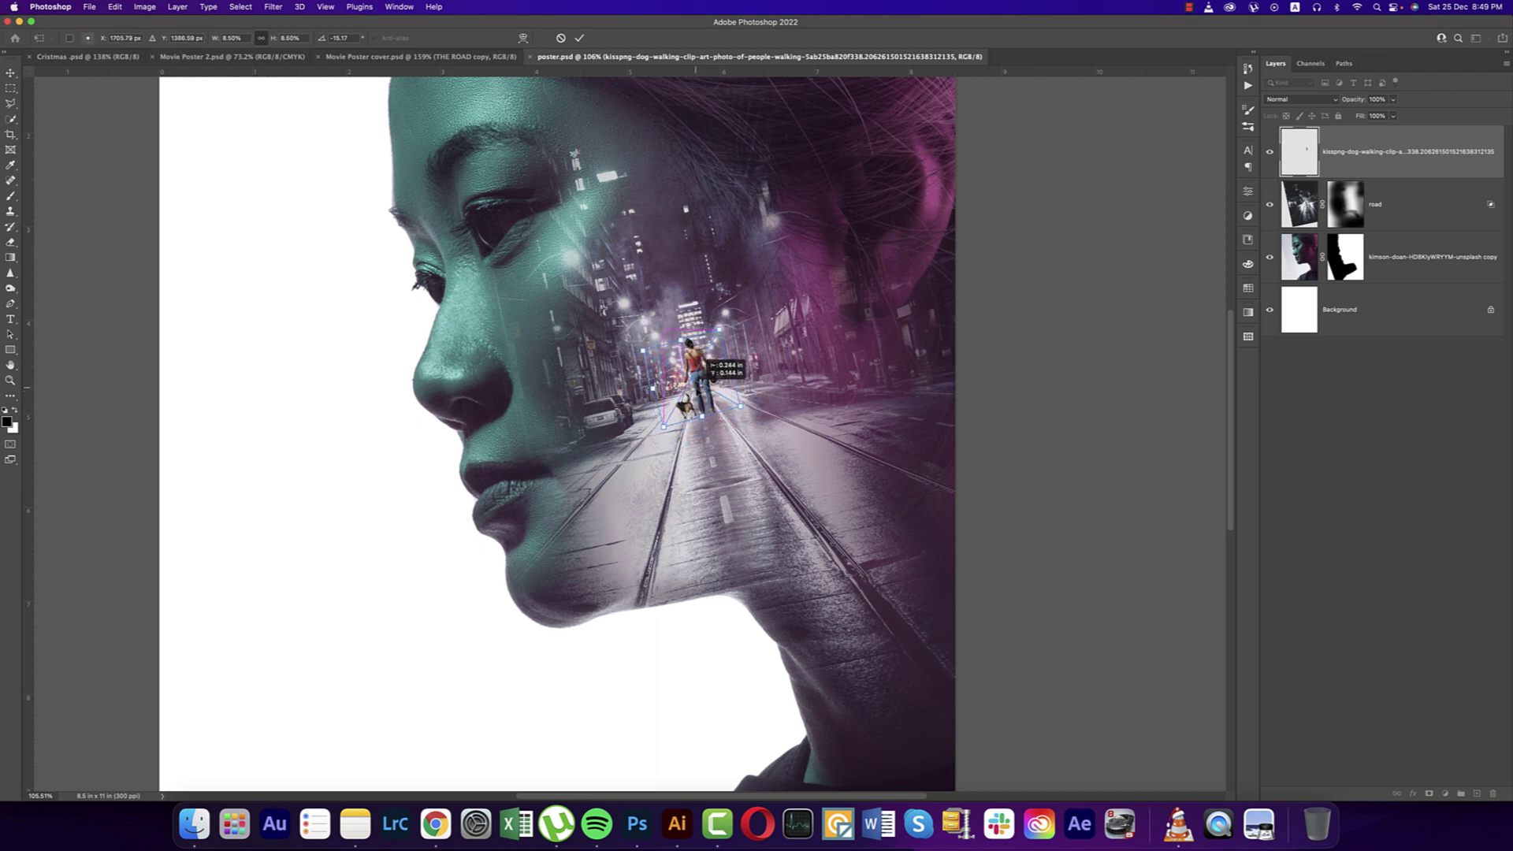
key("Return")
Rasterize the dog-walker layer and rename it girl.
scroll(666, 416, "down", 2)
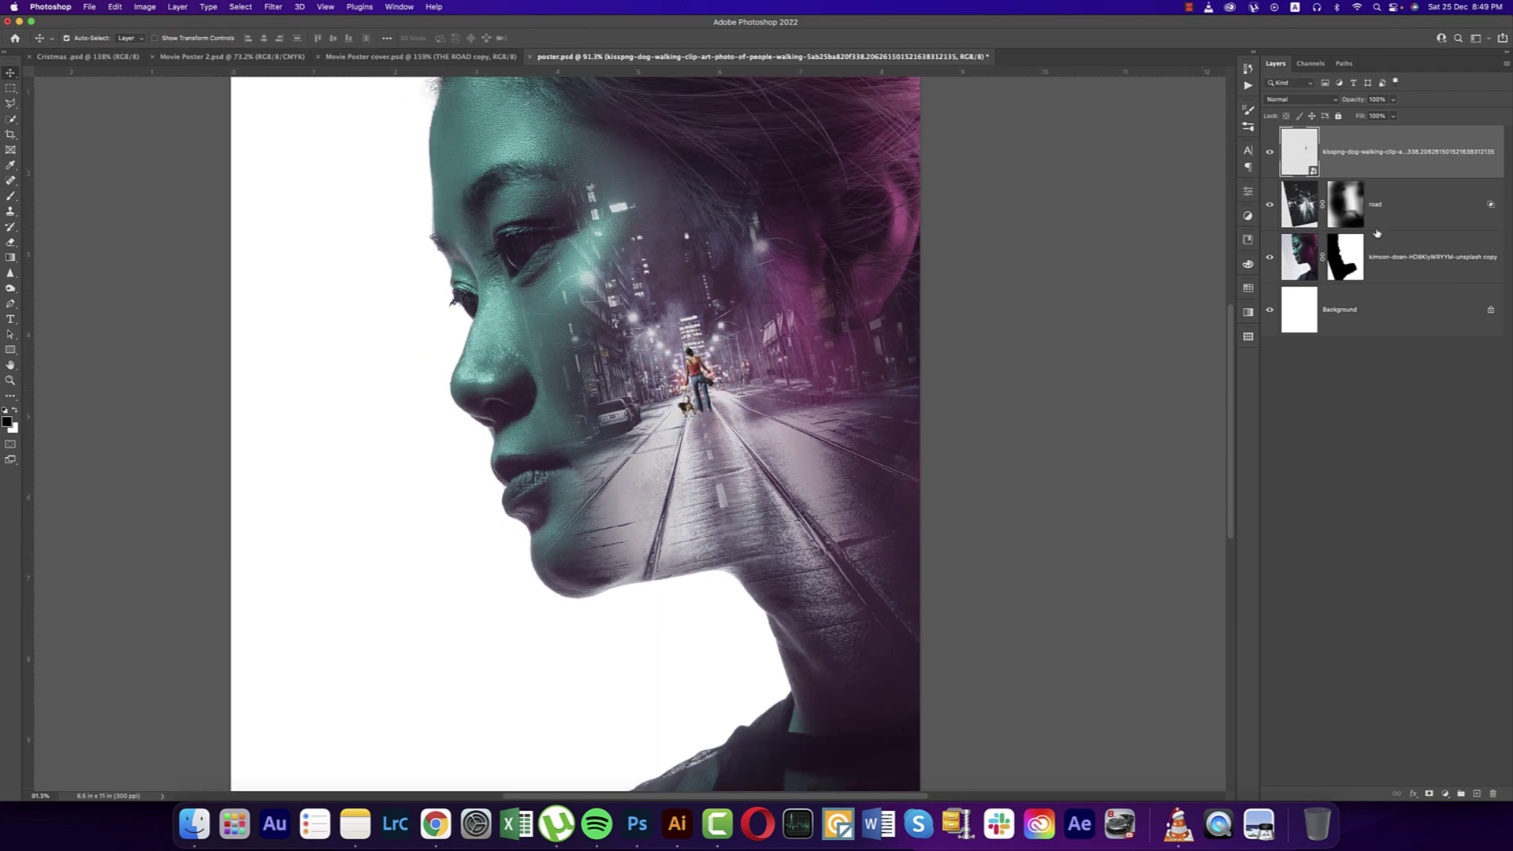
right_click(1376, 155)
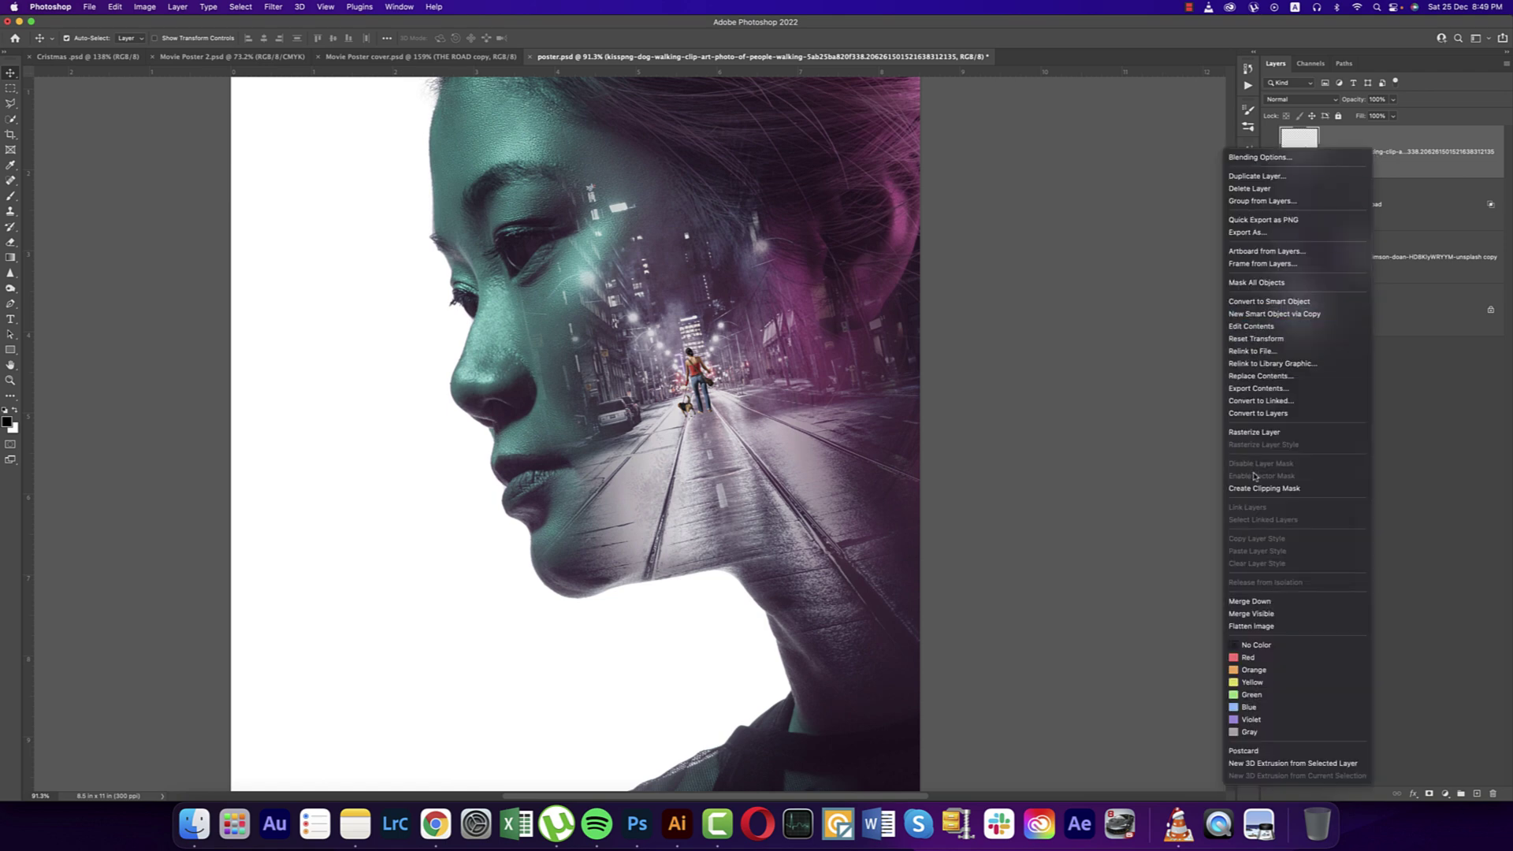
left_click(1249, 435)
double_click(1353, 152)
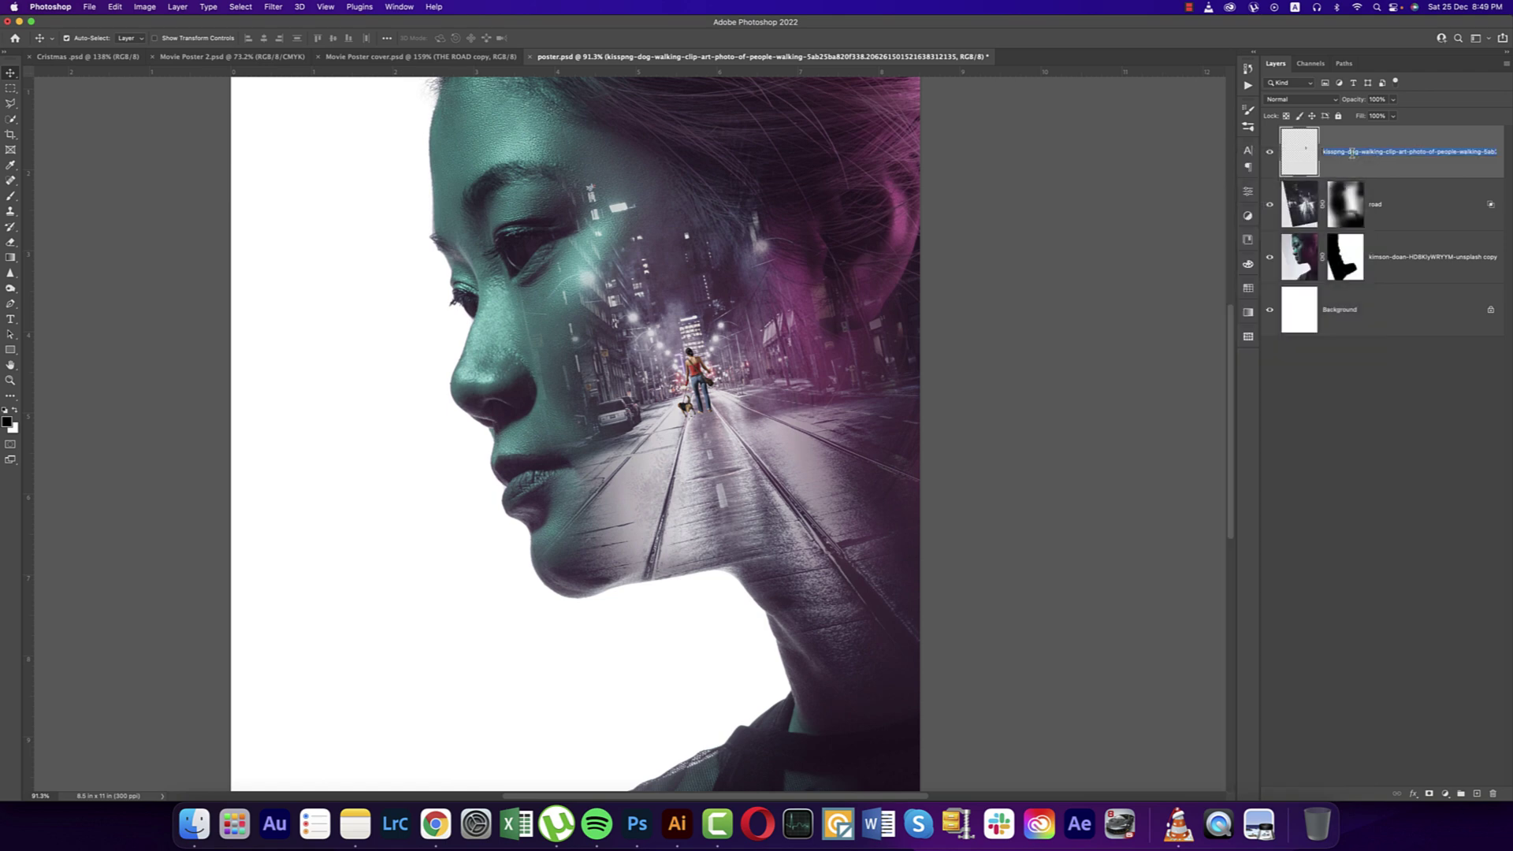
type("d")
key("Return")
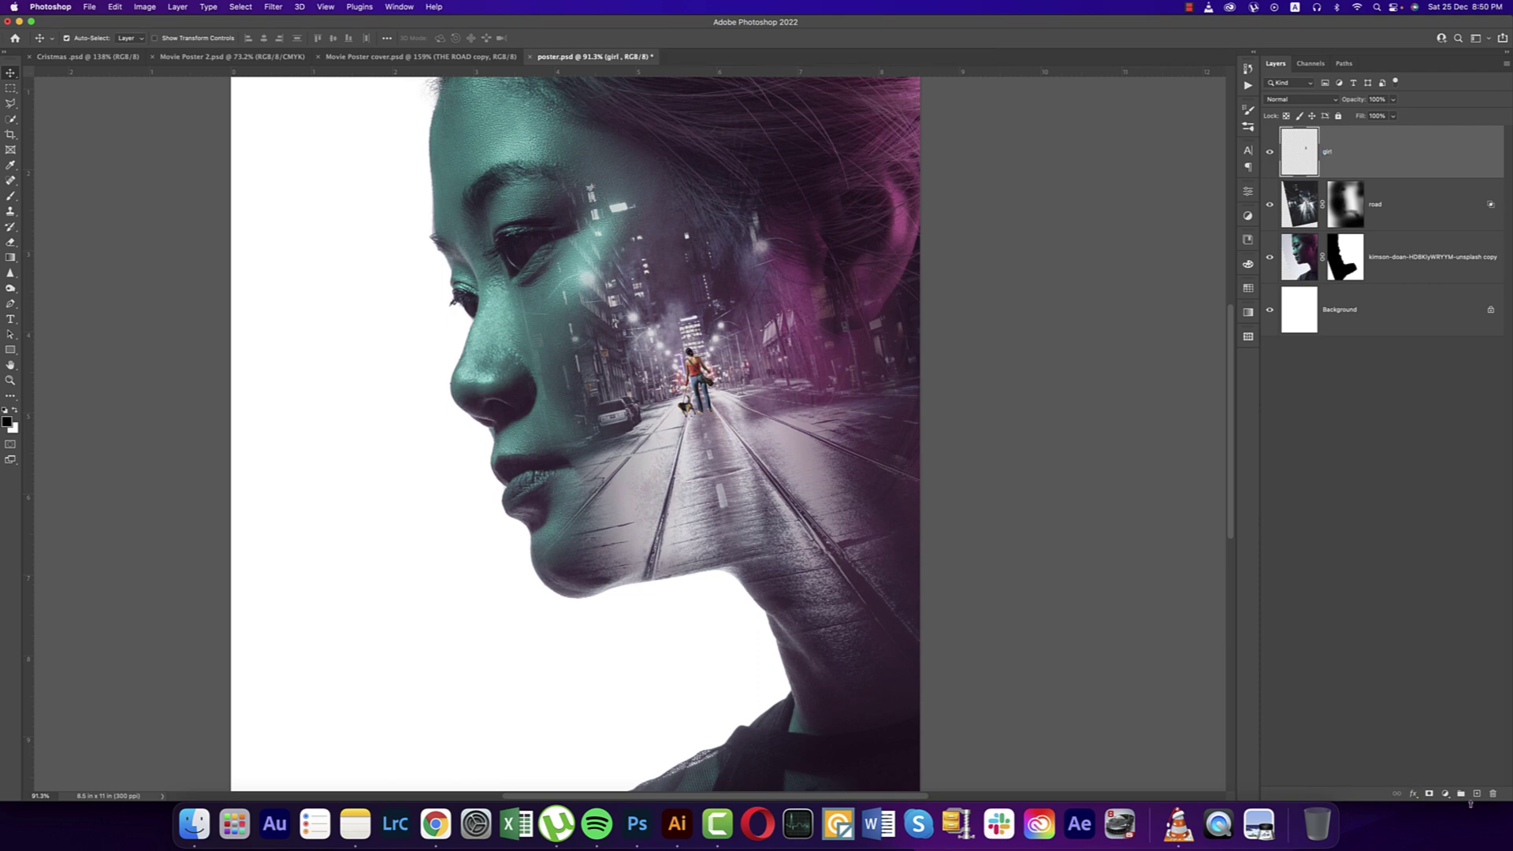
left_click(1446, 794)
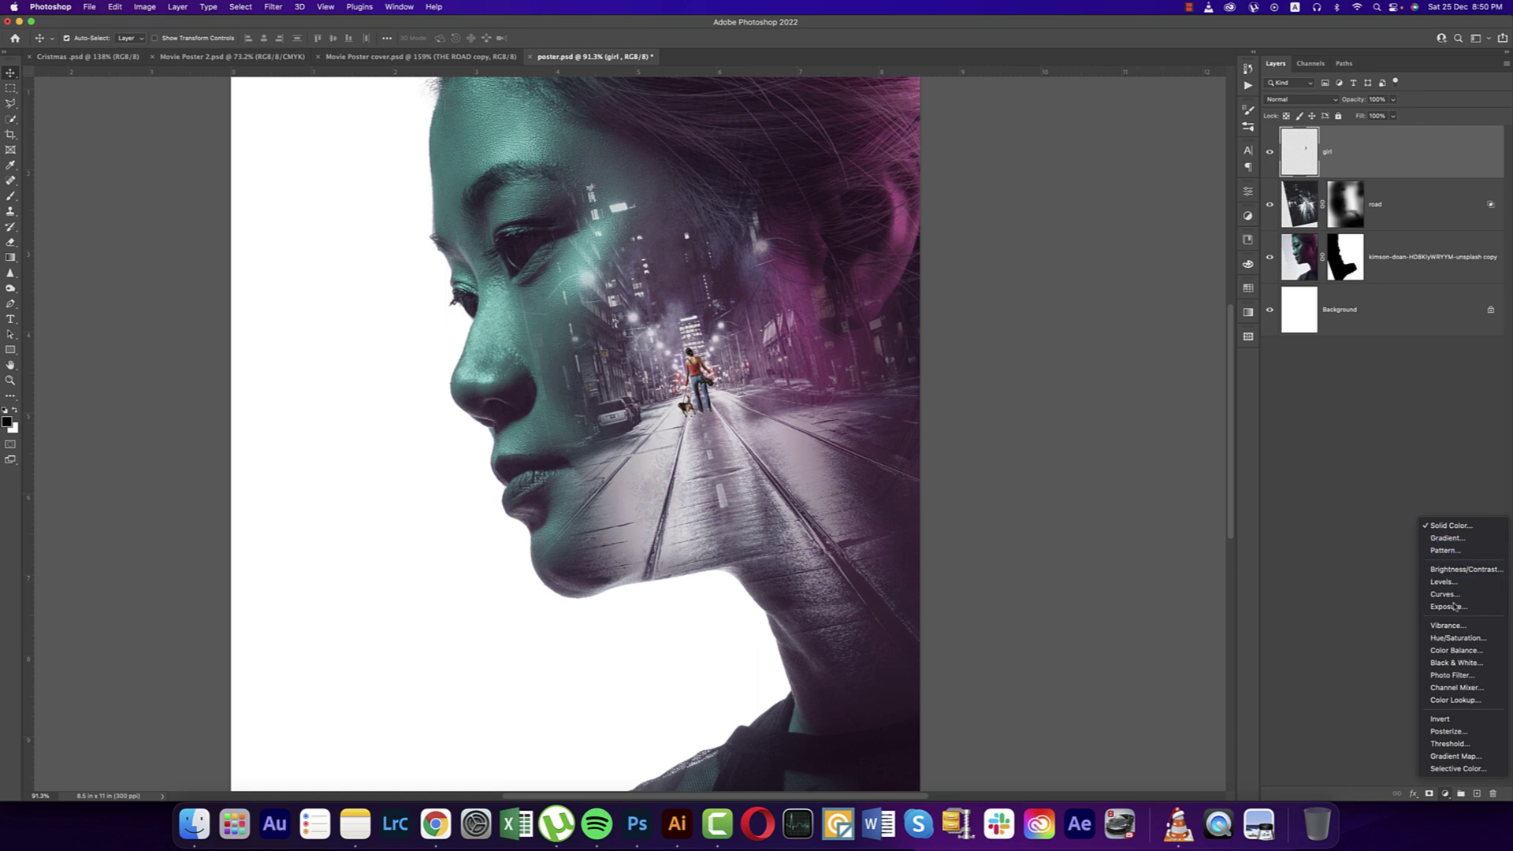
Add a Black & White adjustment layer with the Reds and Blues sliders lowered.
left_click(1453, 665)
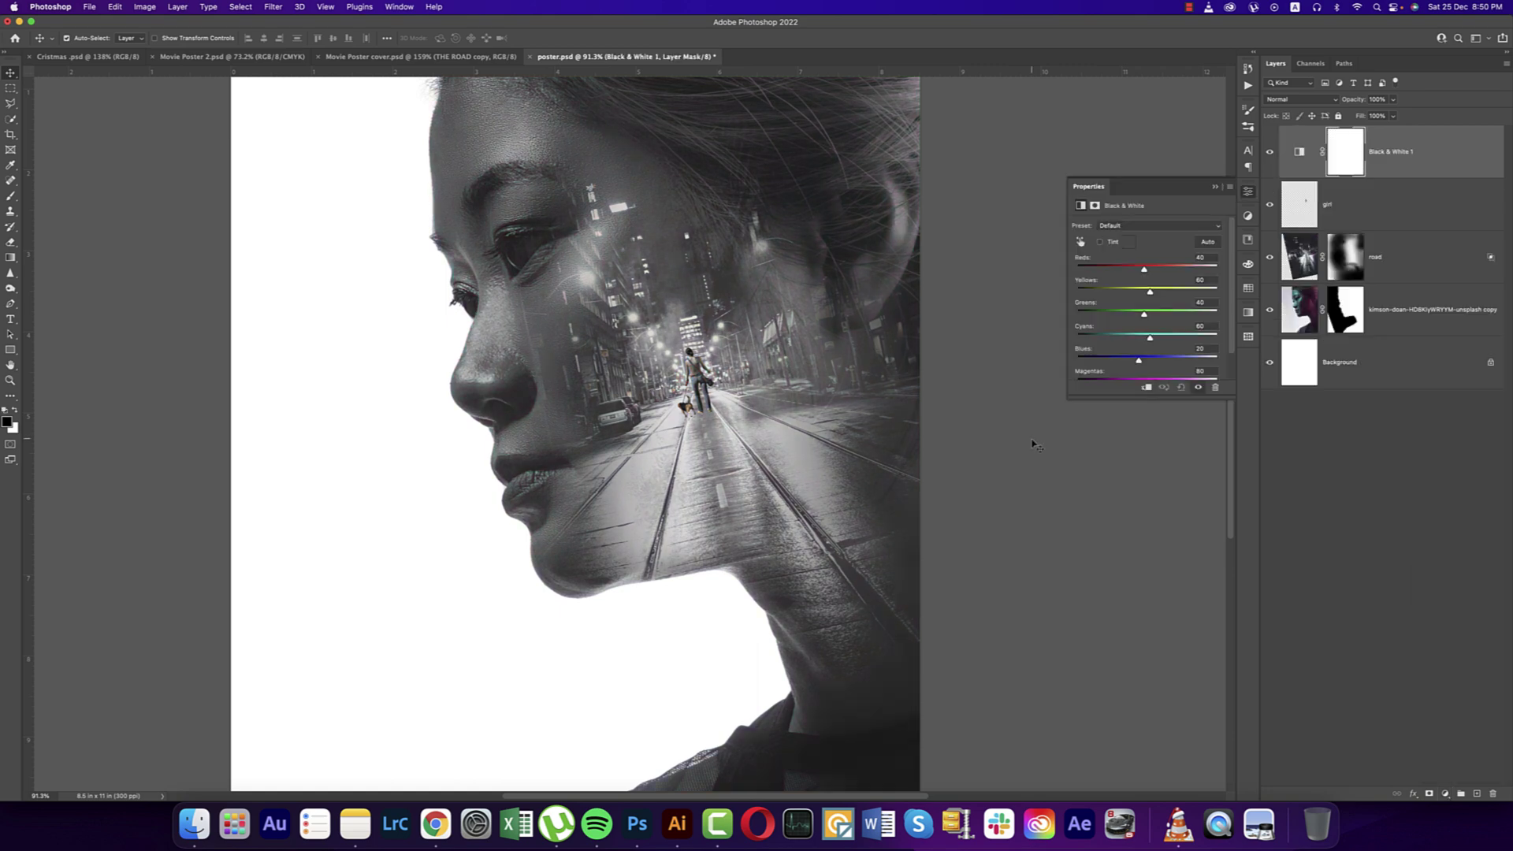
left_click_drag(1145, 271, 1138, 271)
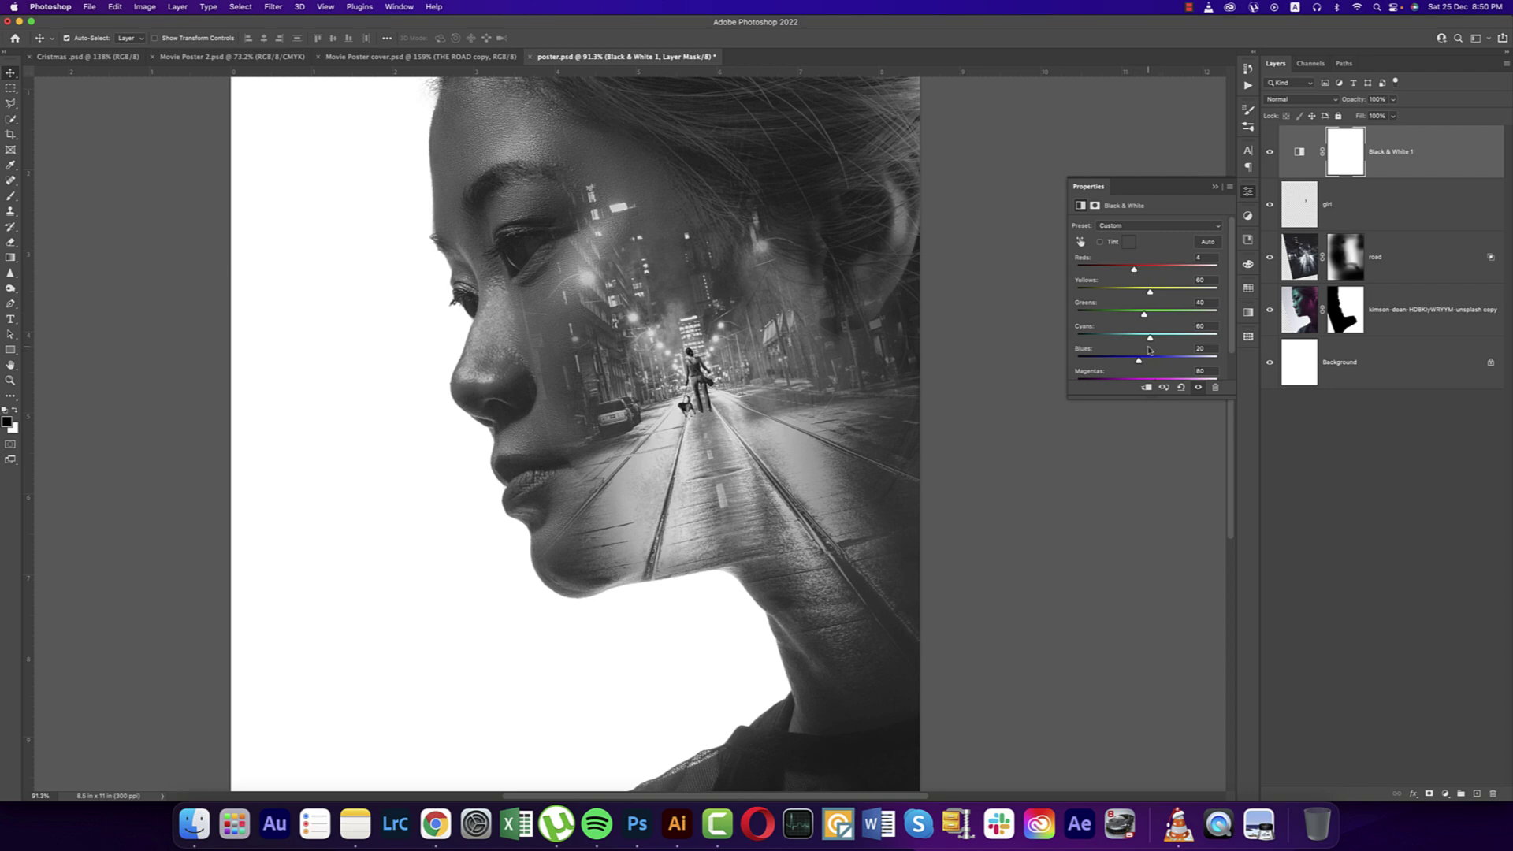
left_click_drag(1155, 364, 1118, 362)
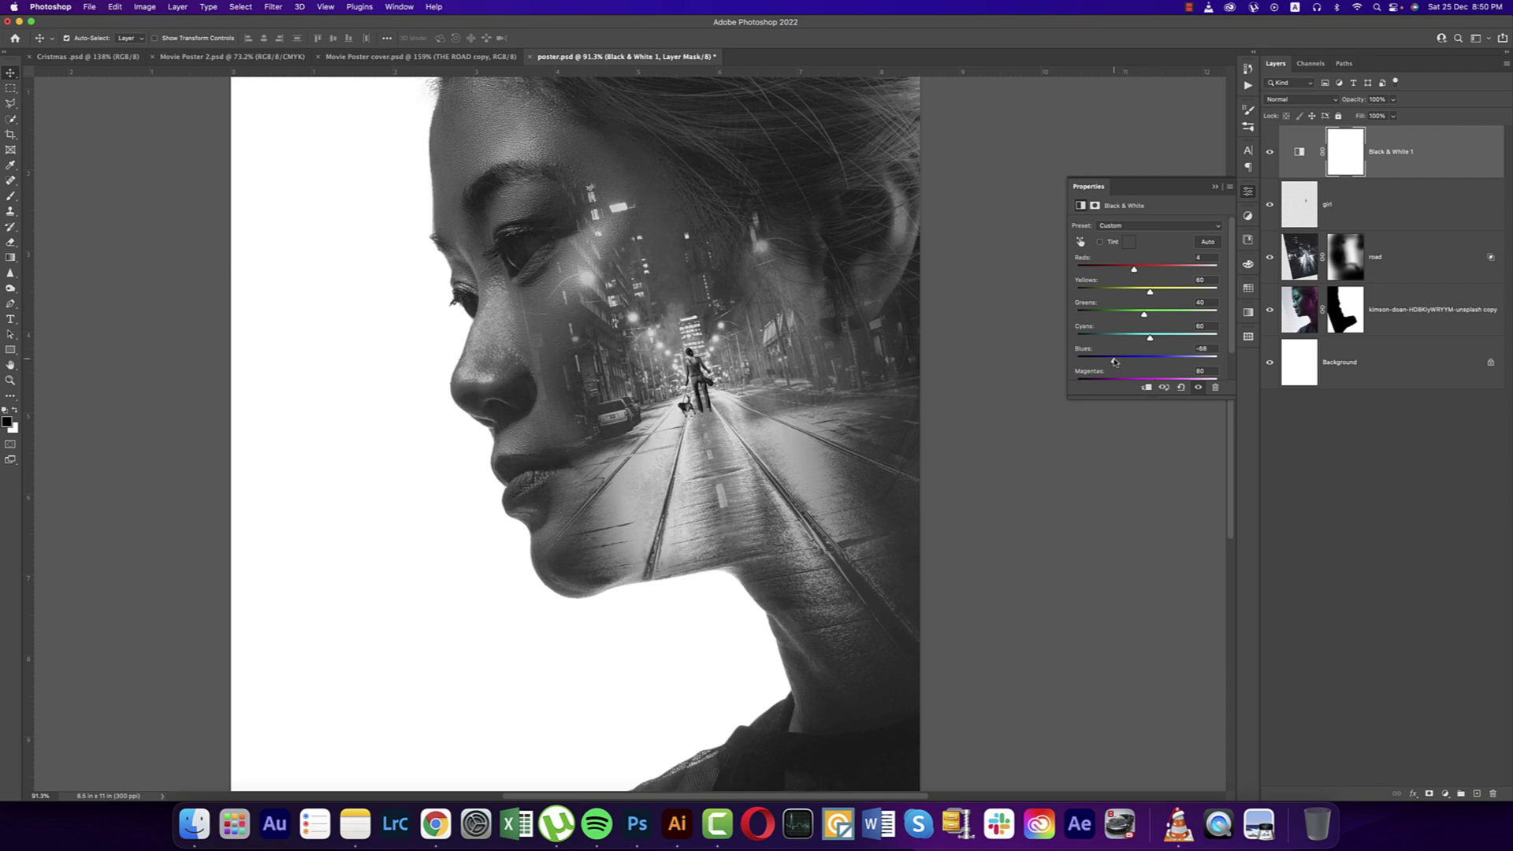
key("super+minus")
key("super+minus")
key("super+minus")
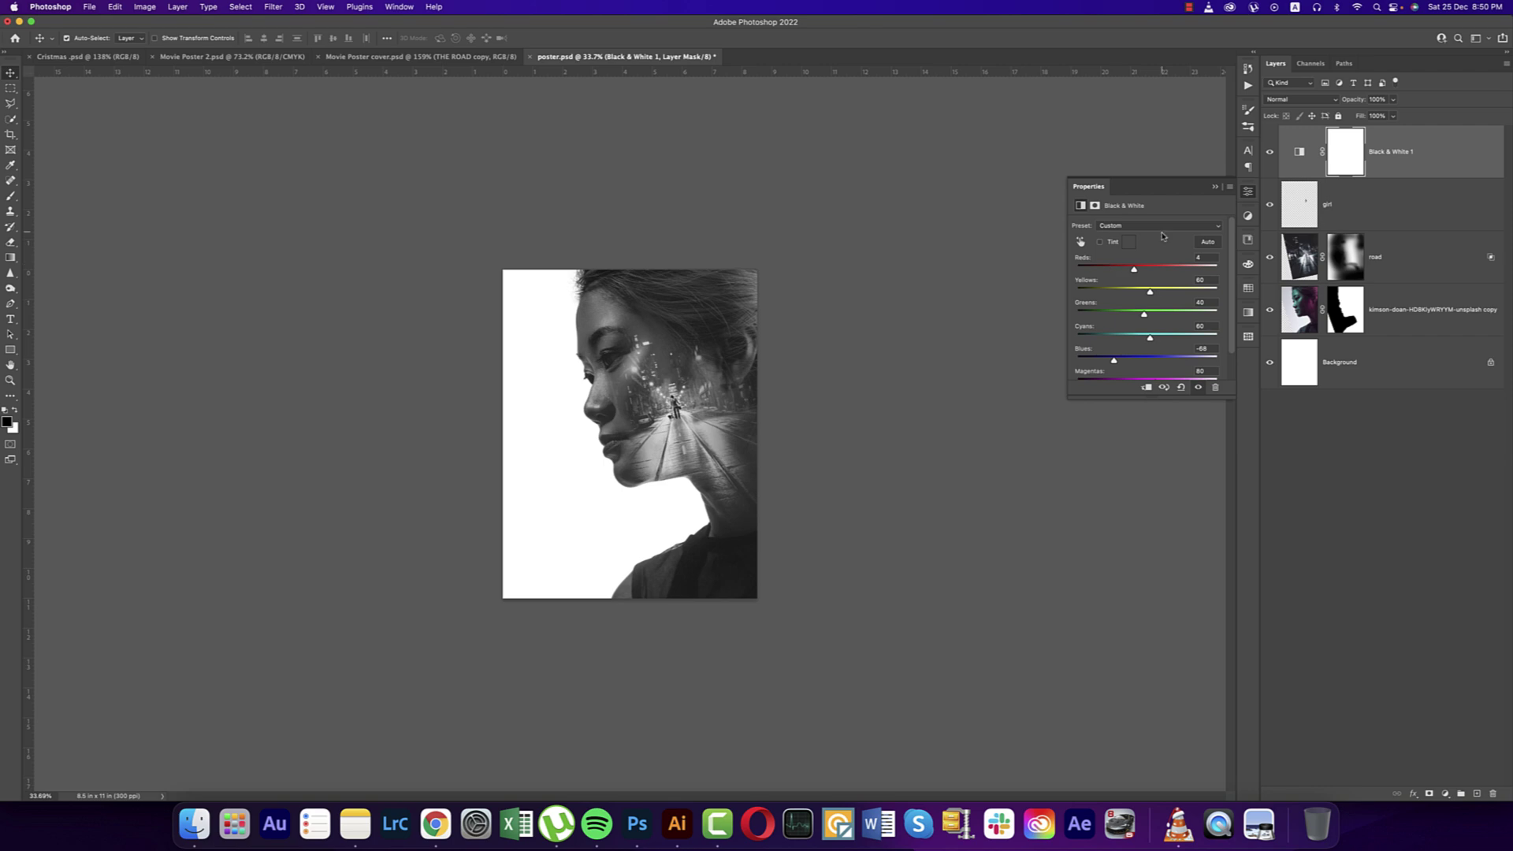
key("super+0")
scroll(725, 423, "up", 3)
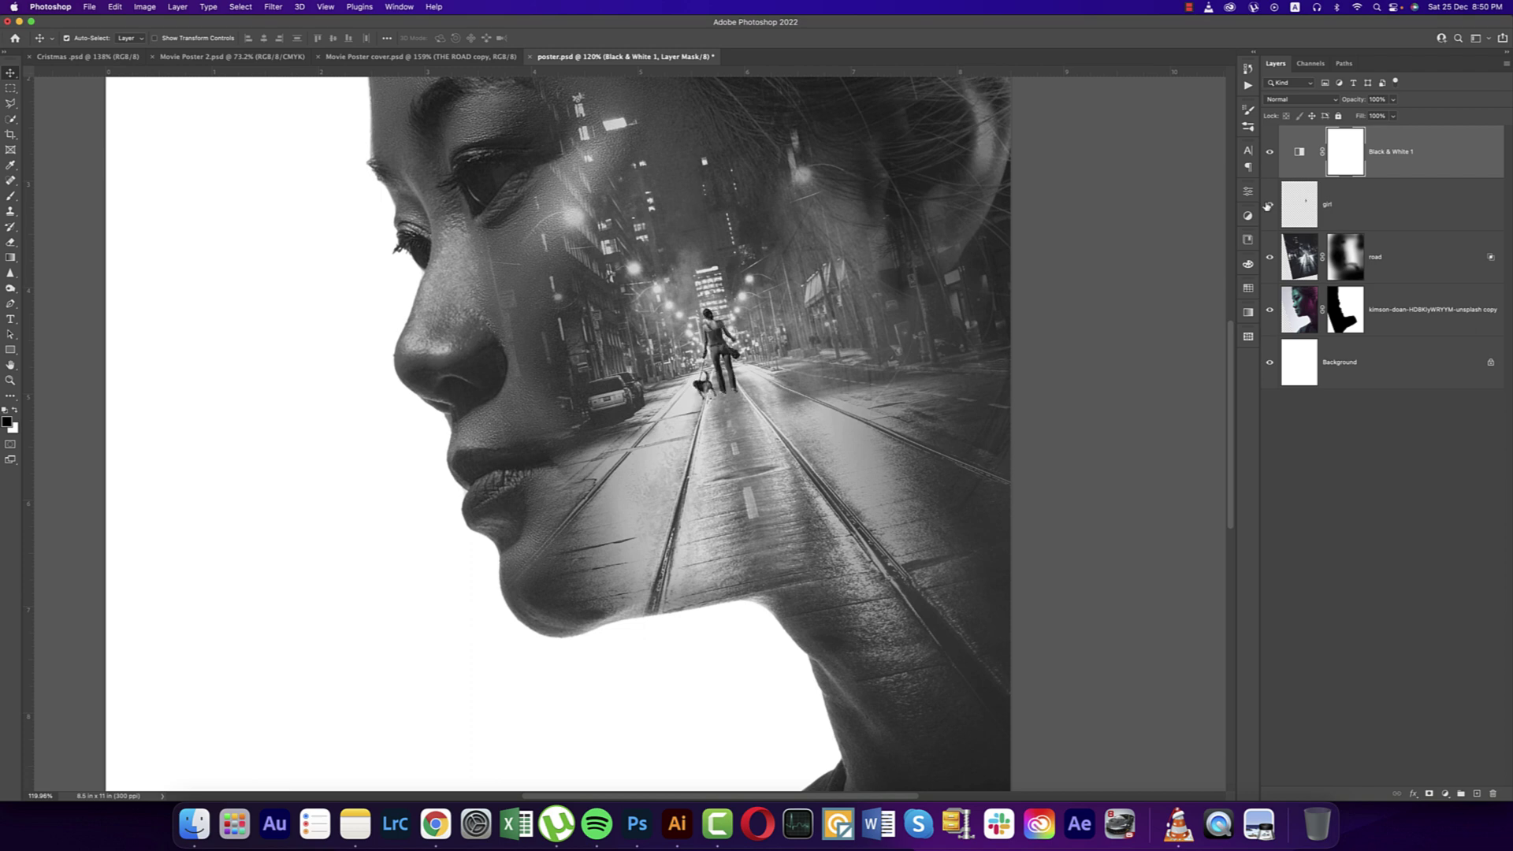
Select the girl layer and hide the Black & White 1 adjustment.
left_click(1345, 207)
left_click(1269, 153)
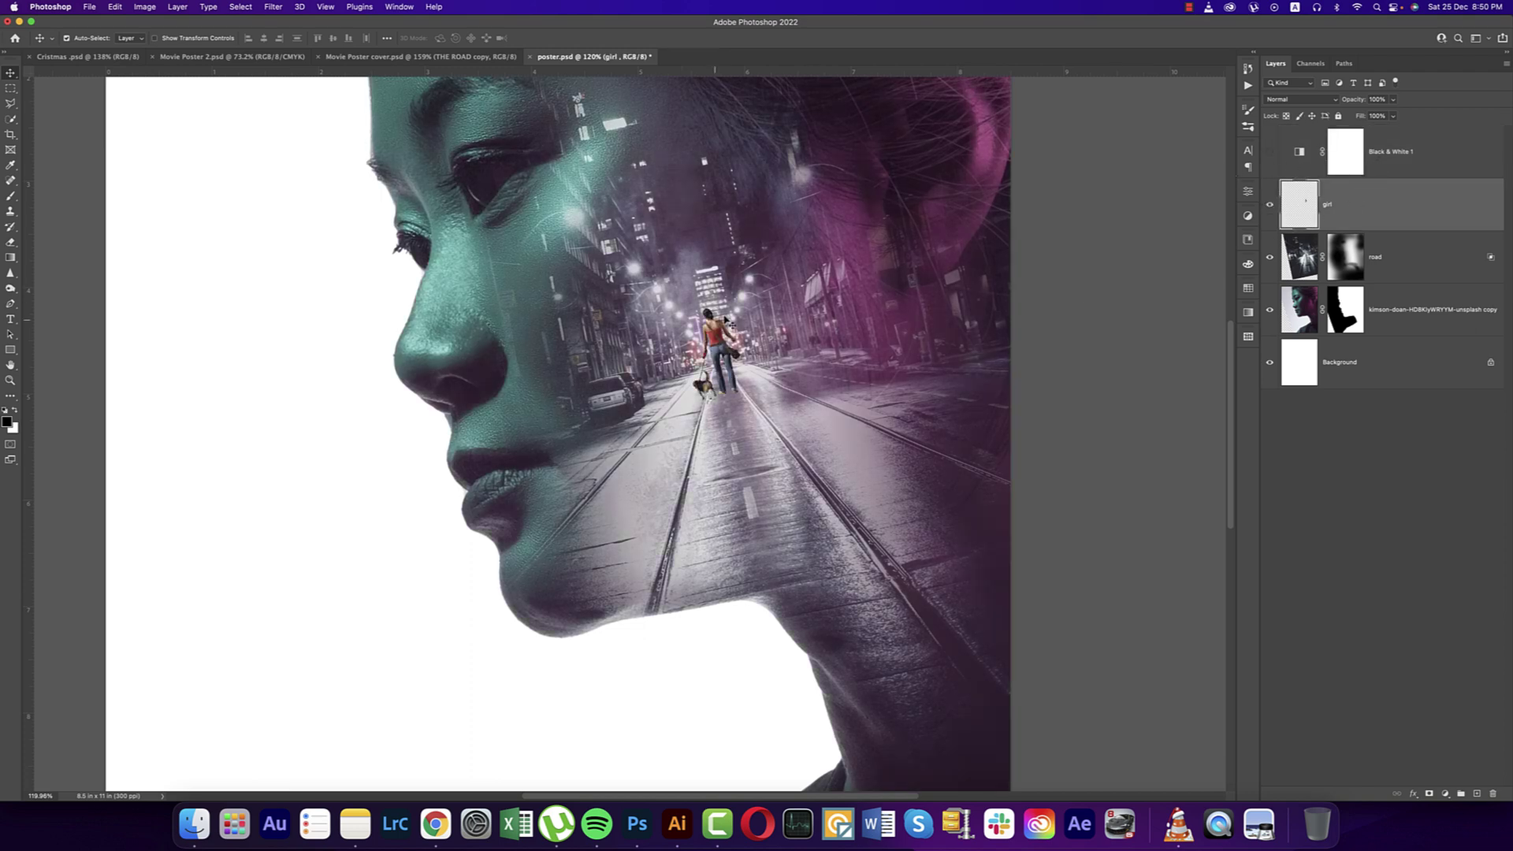
scroll(733, 356, "up", 2)
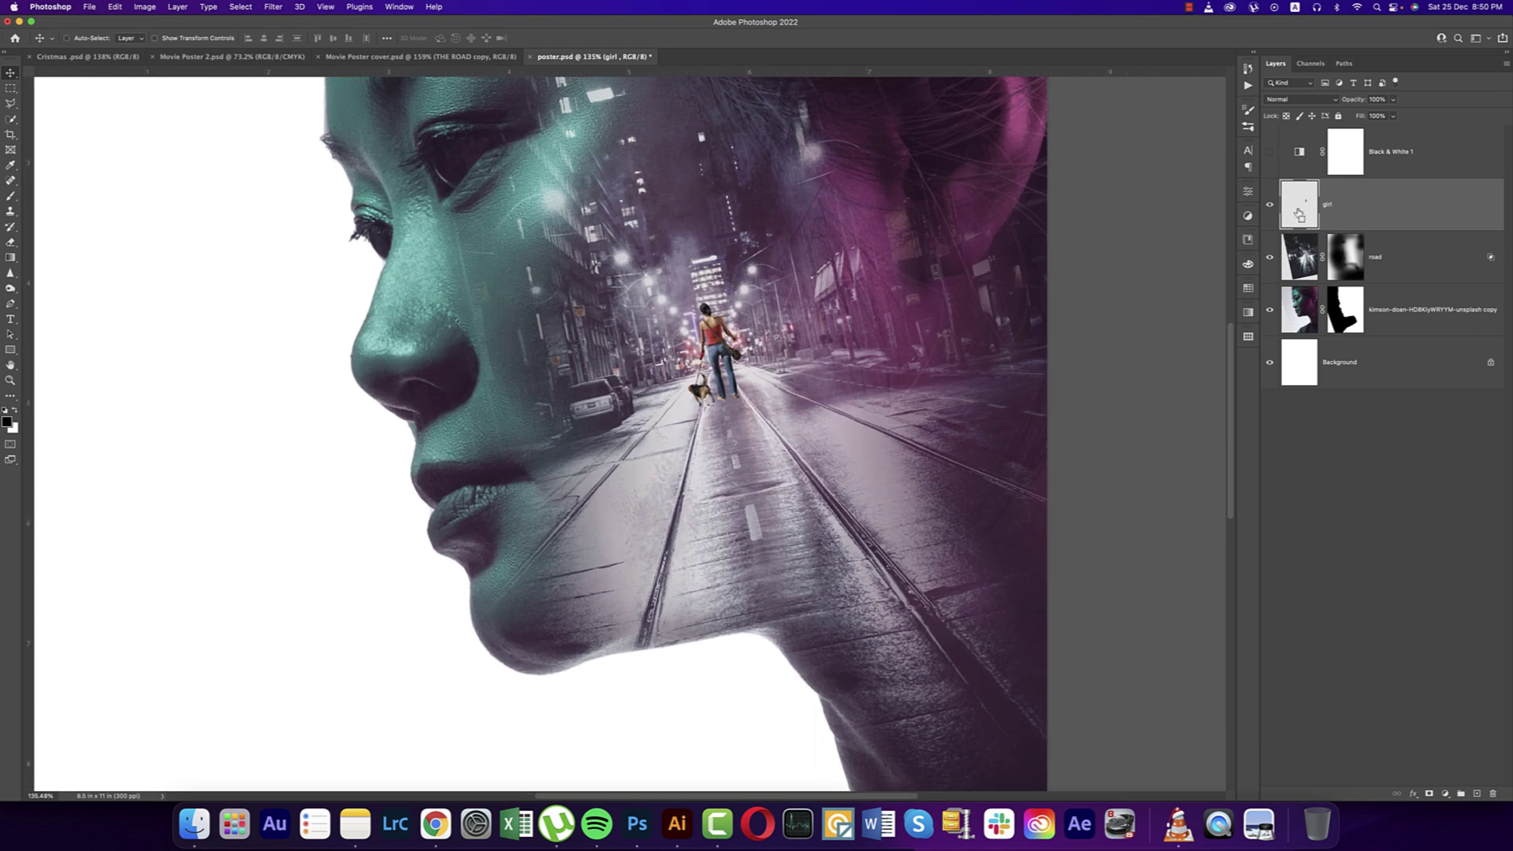
left_click(1303, 209, "super")
Duplicate the girl layer and fill the copied figure with black.
key("super+j")
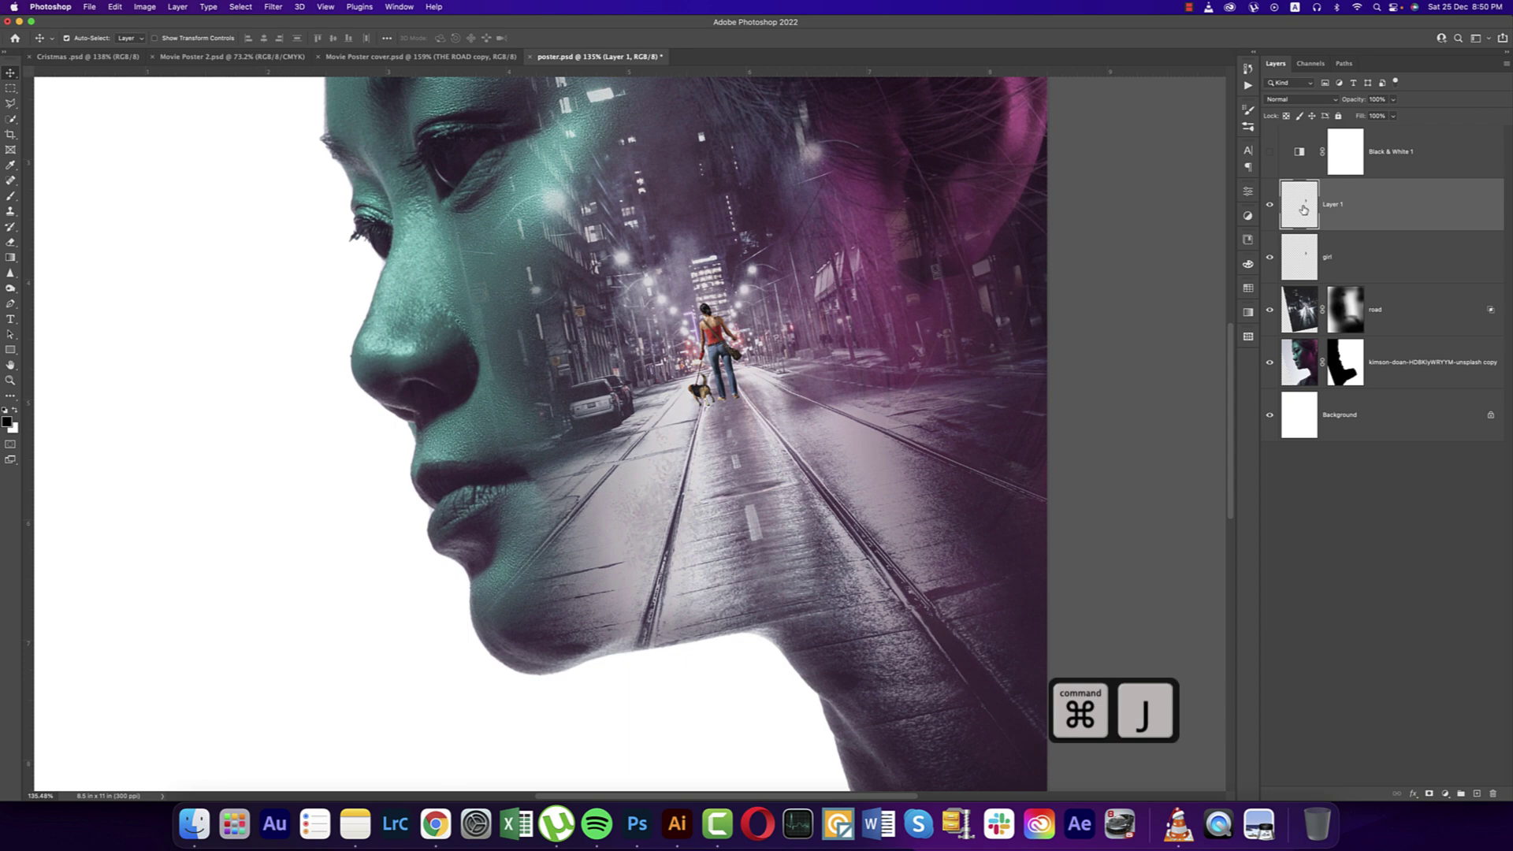
left_click(1304, 210, "super")
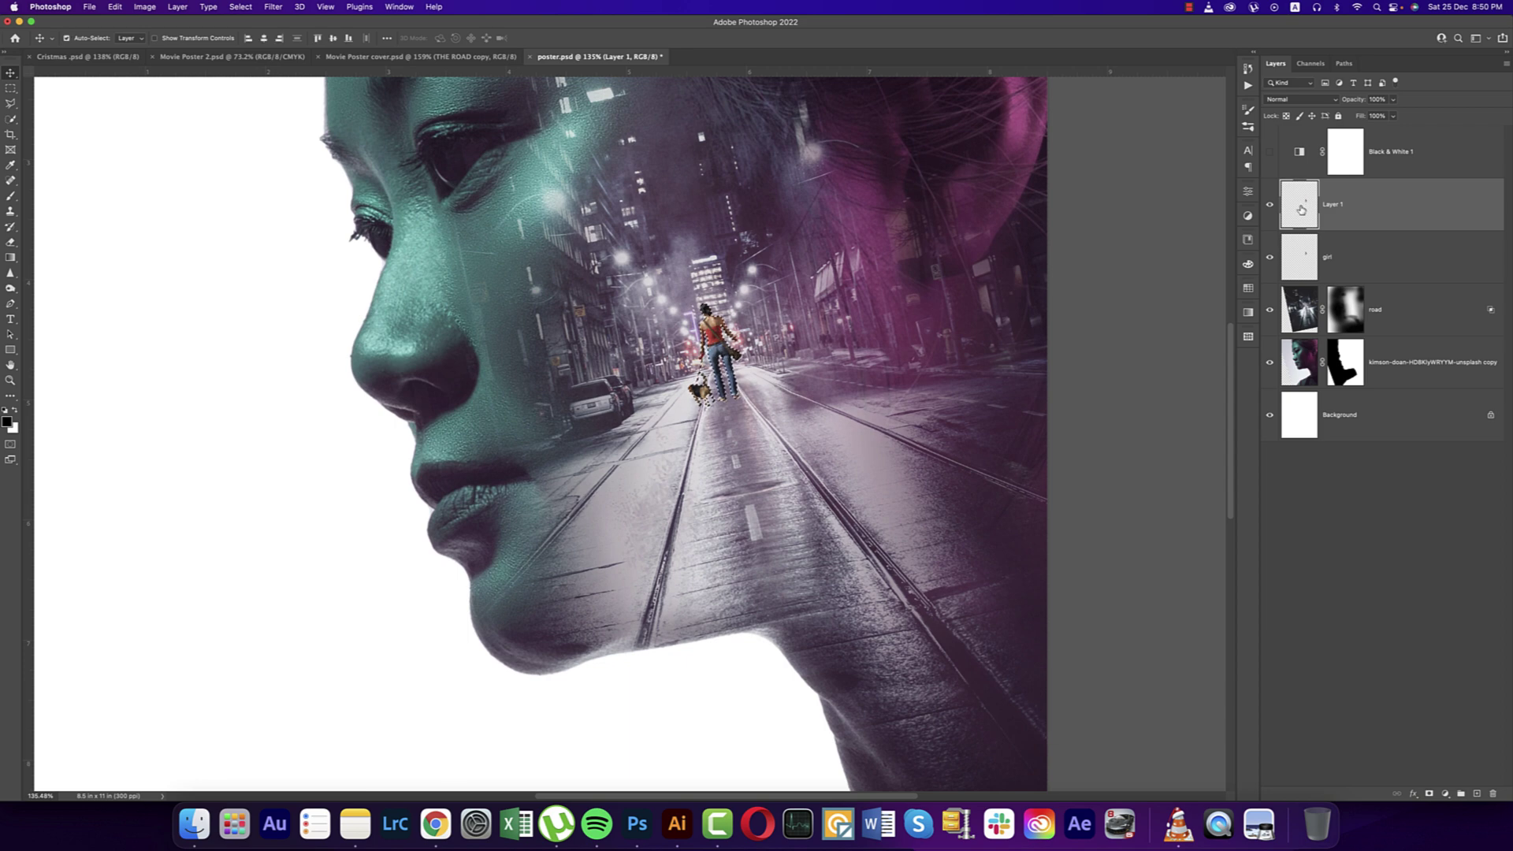
key("alt+BackSpace")
key("super+t")
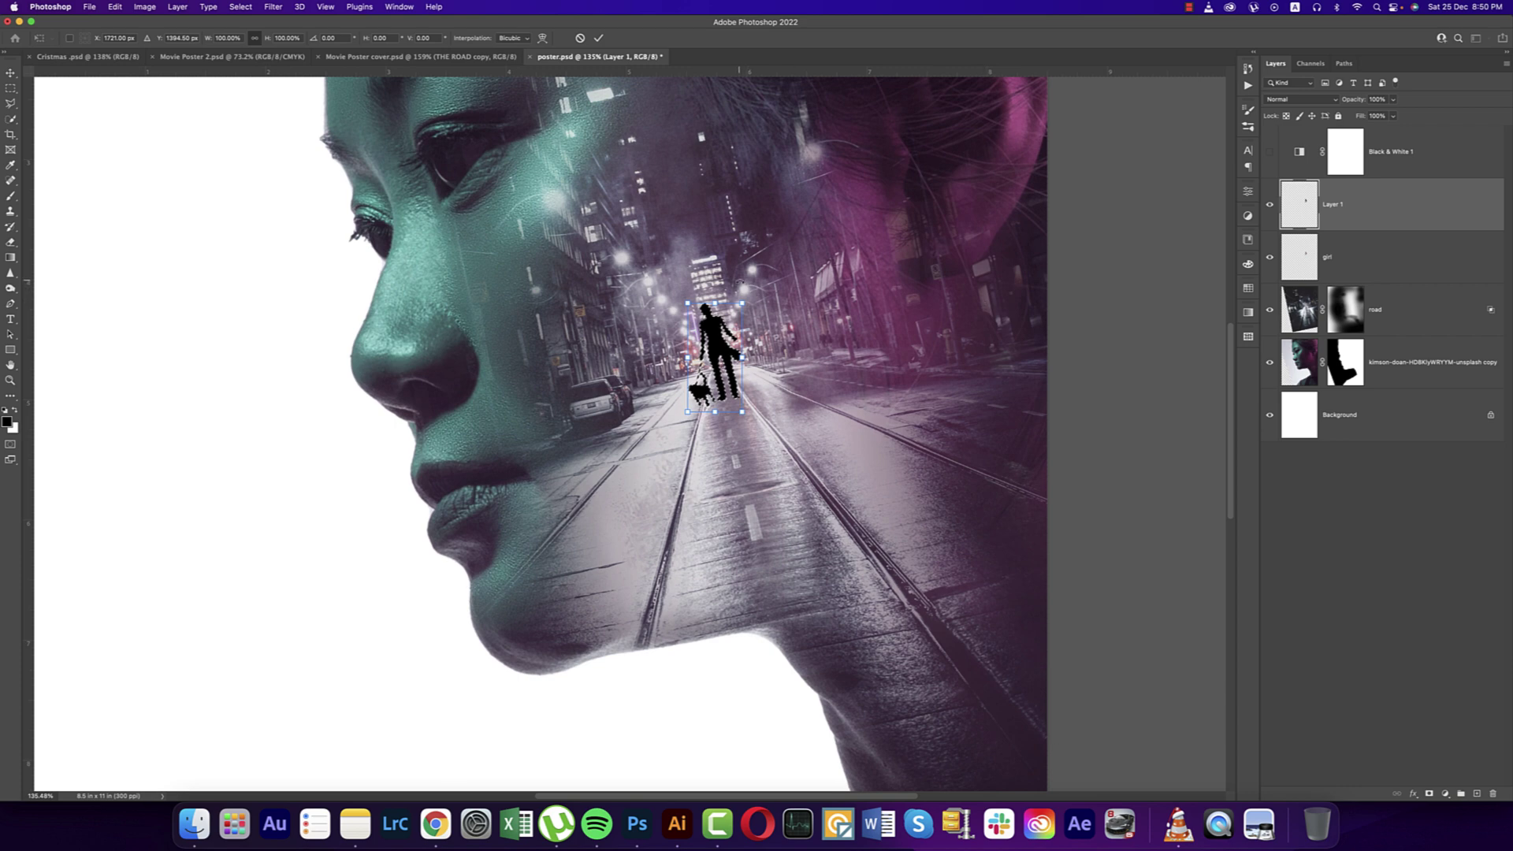
key("Return")
key("super+d")
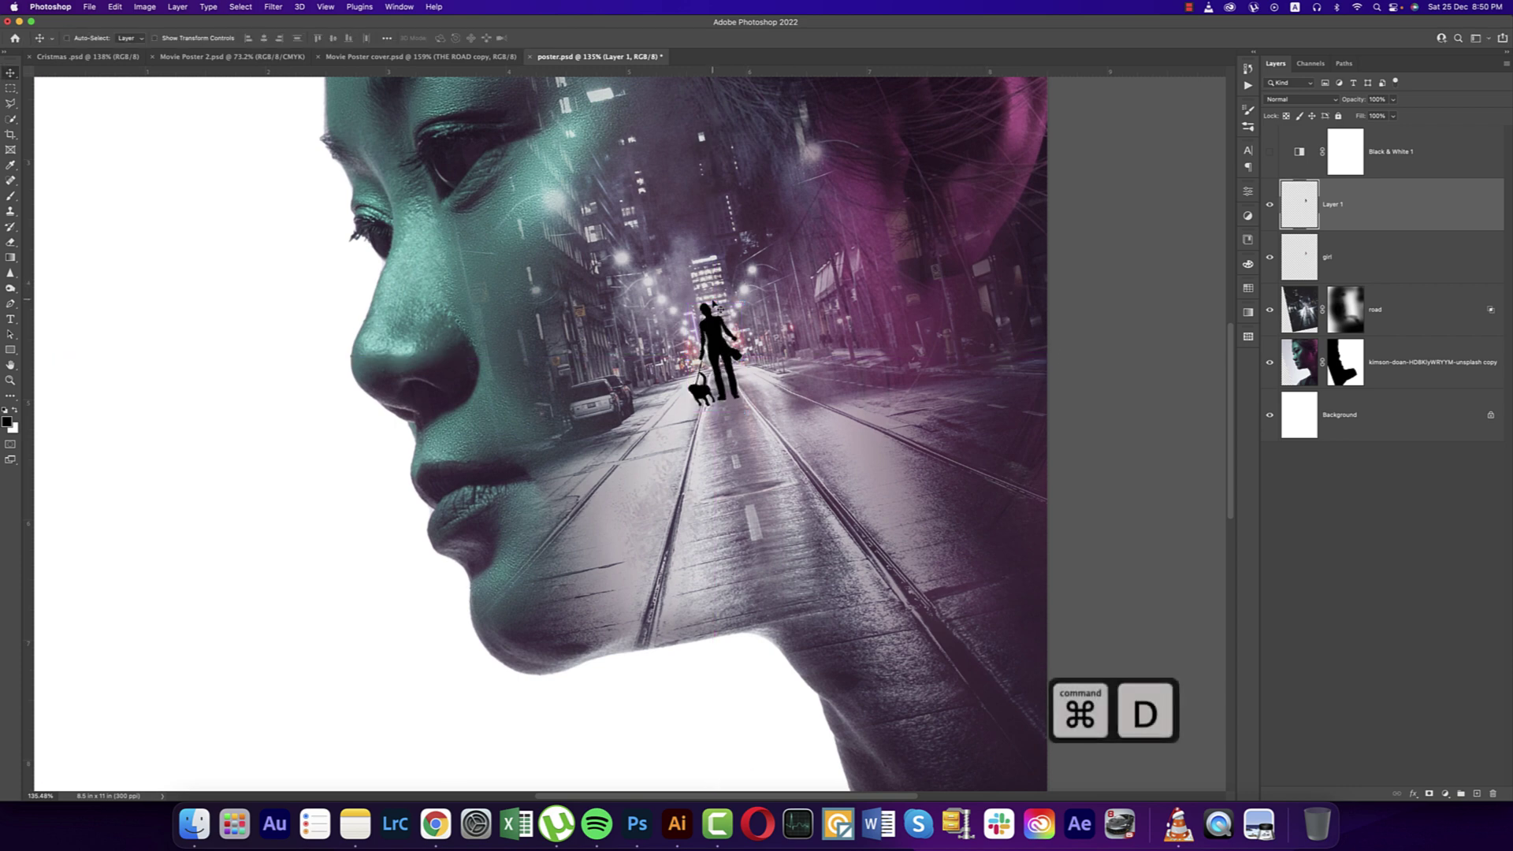
Flip the black figure downward into a shadow below the woman.
key("super+t")
left_click_drag(715, 302, 784, 443)
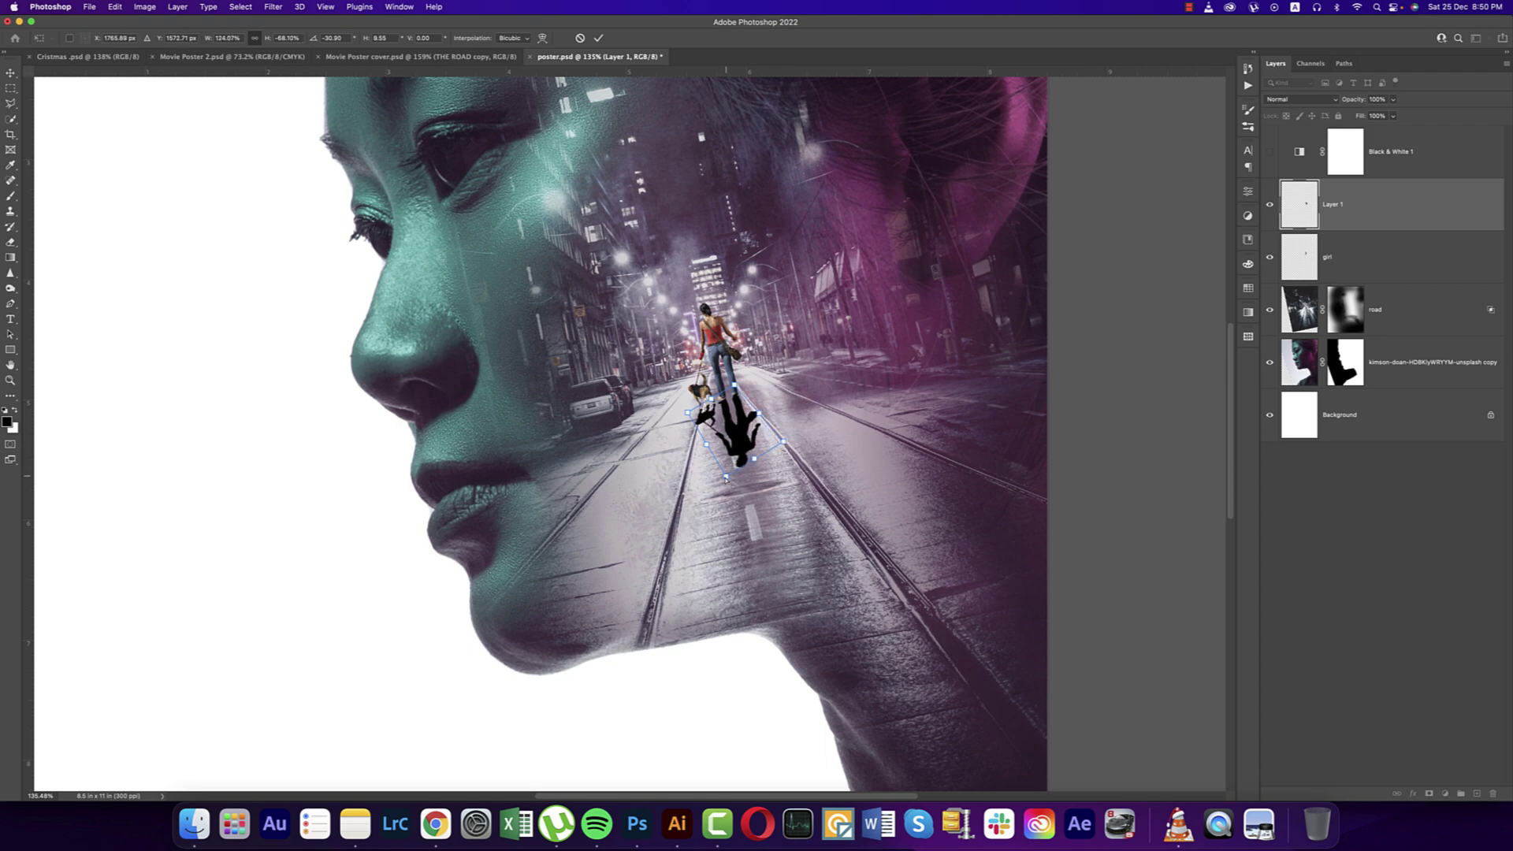
key("Return")
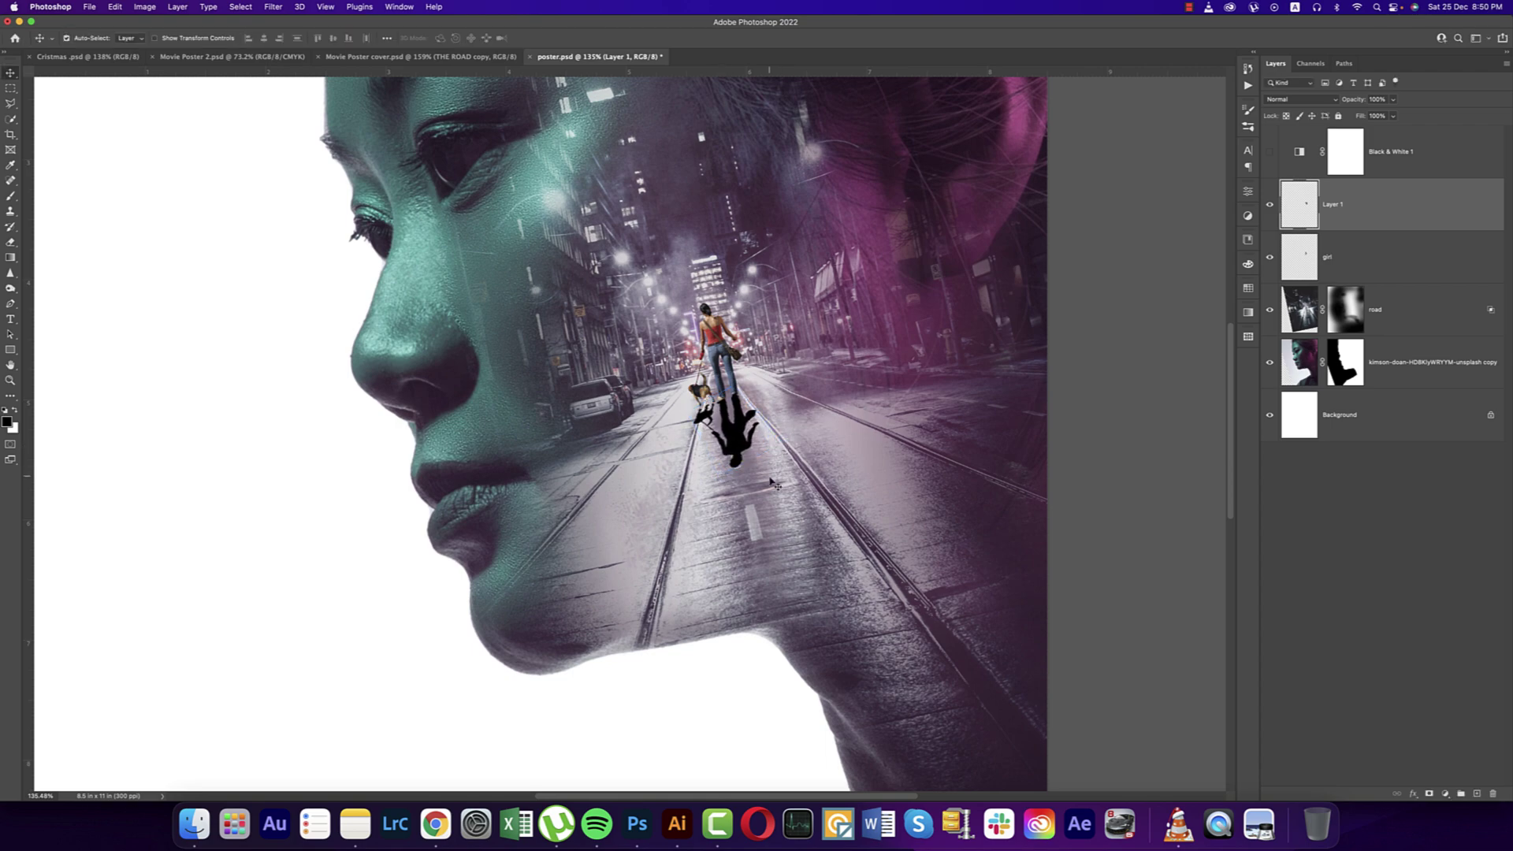
scroll(769, 477, "up", 6)
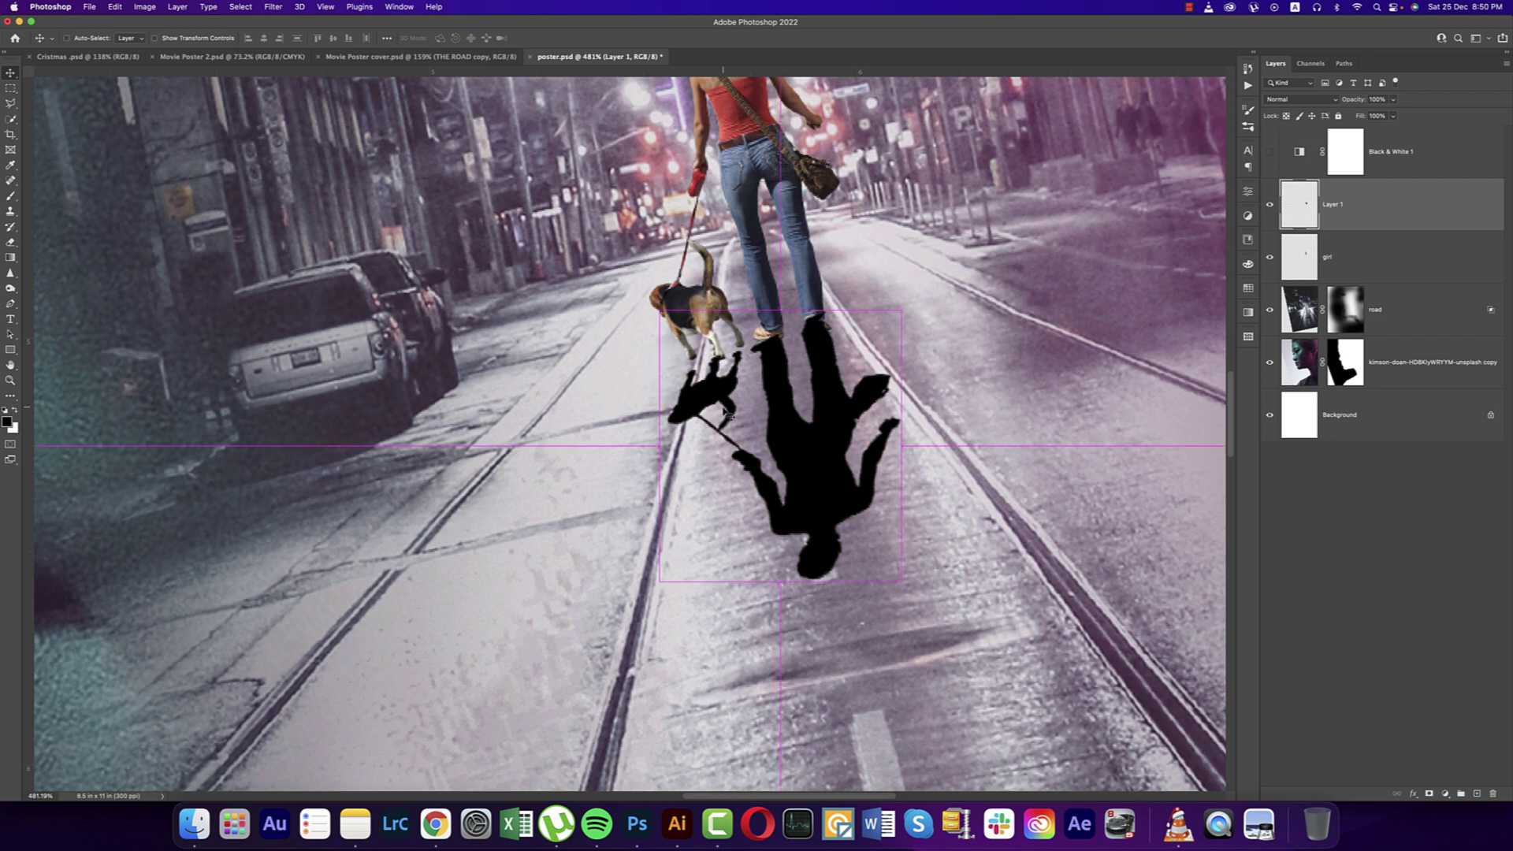
Warp the shadow to meet the woman's and dog's feet and move it below the girl layer.
key("super+t")
right_click(708, 387)
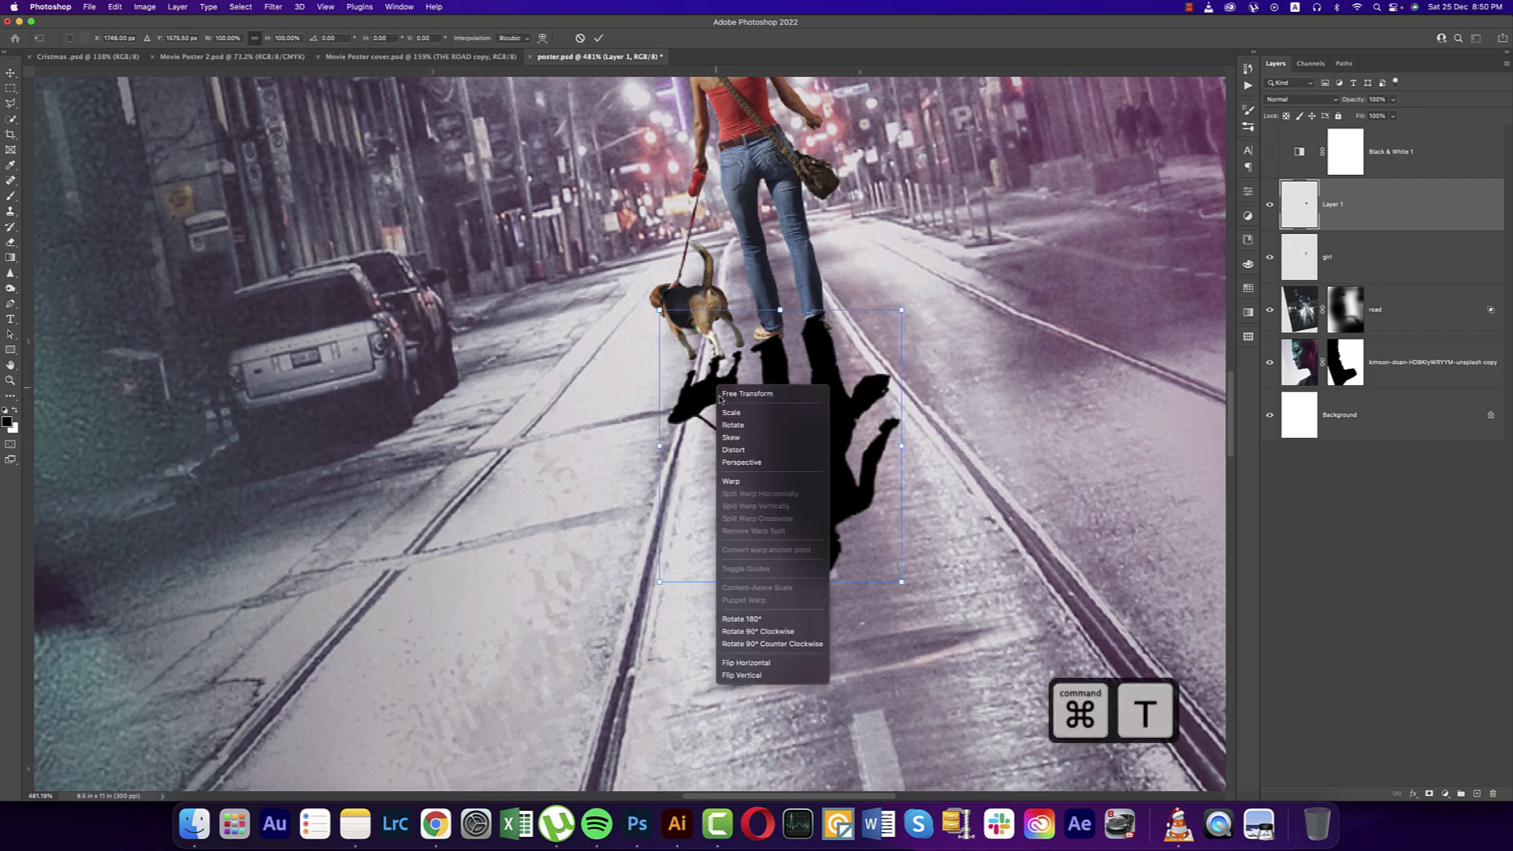
left_click(741, 480)
left_click_drag(694, 392, 749, 345)
left_click_drag(822, 313, 840, 321)
left_click_drag(661, 306, 653, 282)
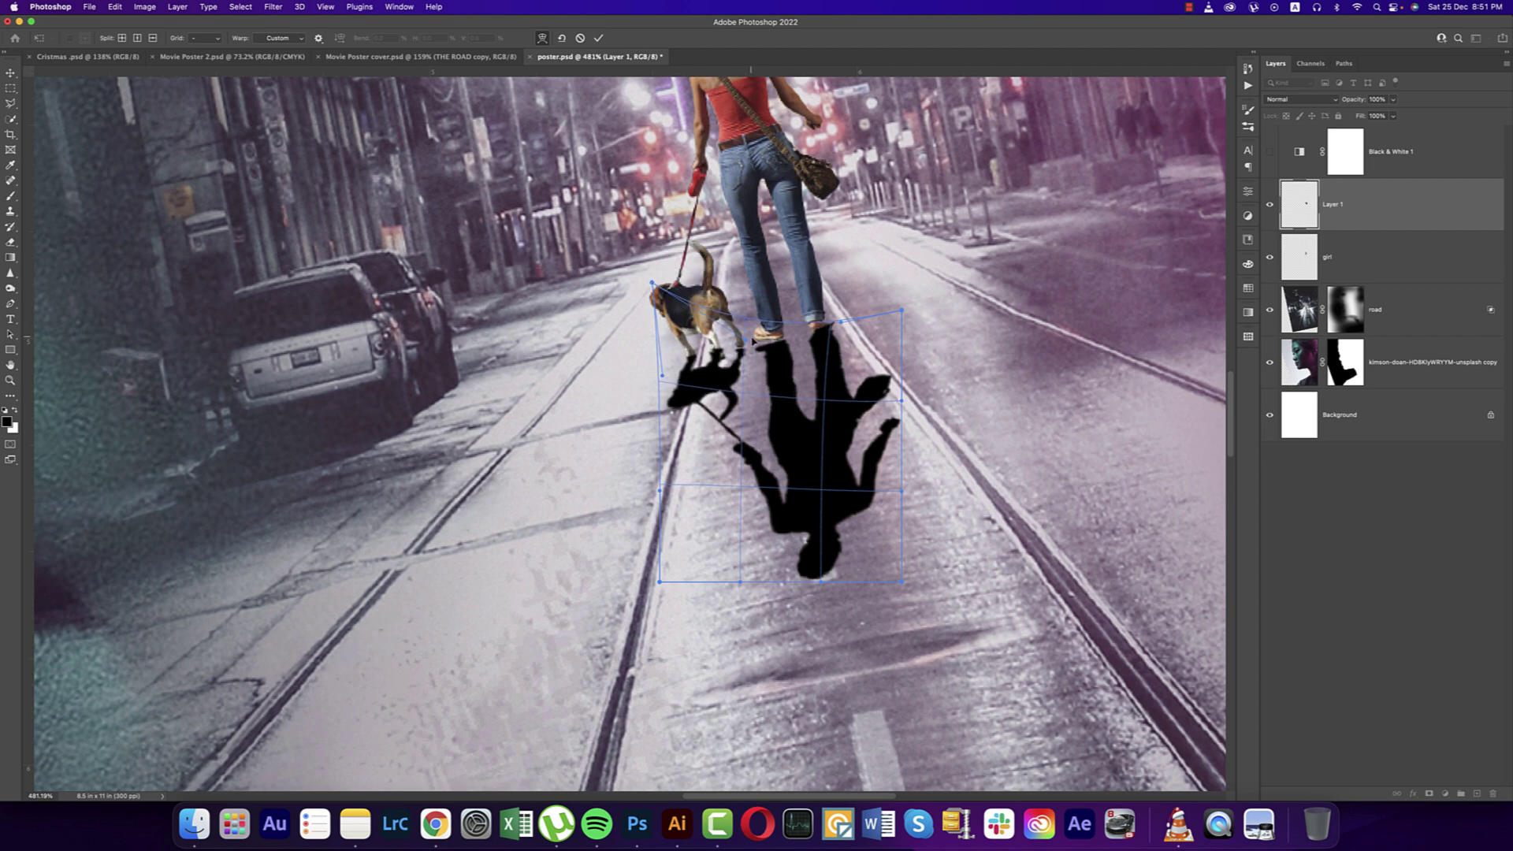
key("Return")
left_click_drag(1328, 249, 1328, 277)
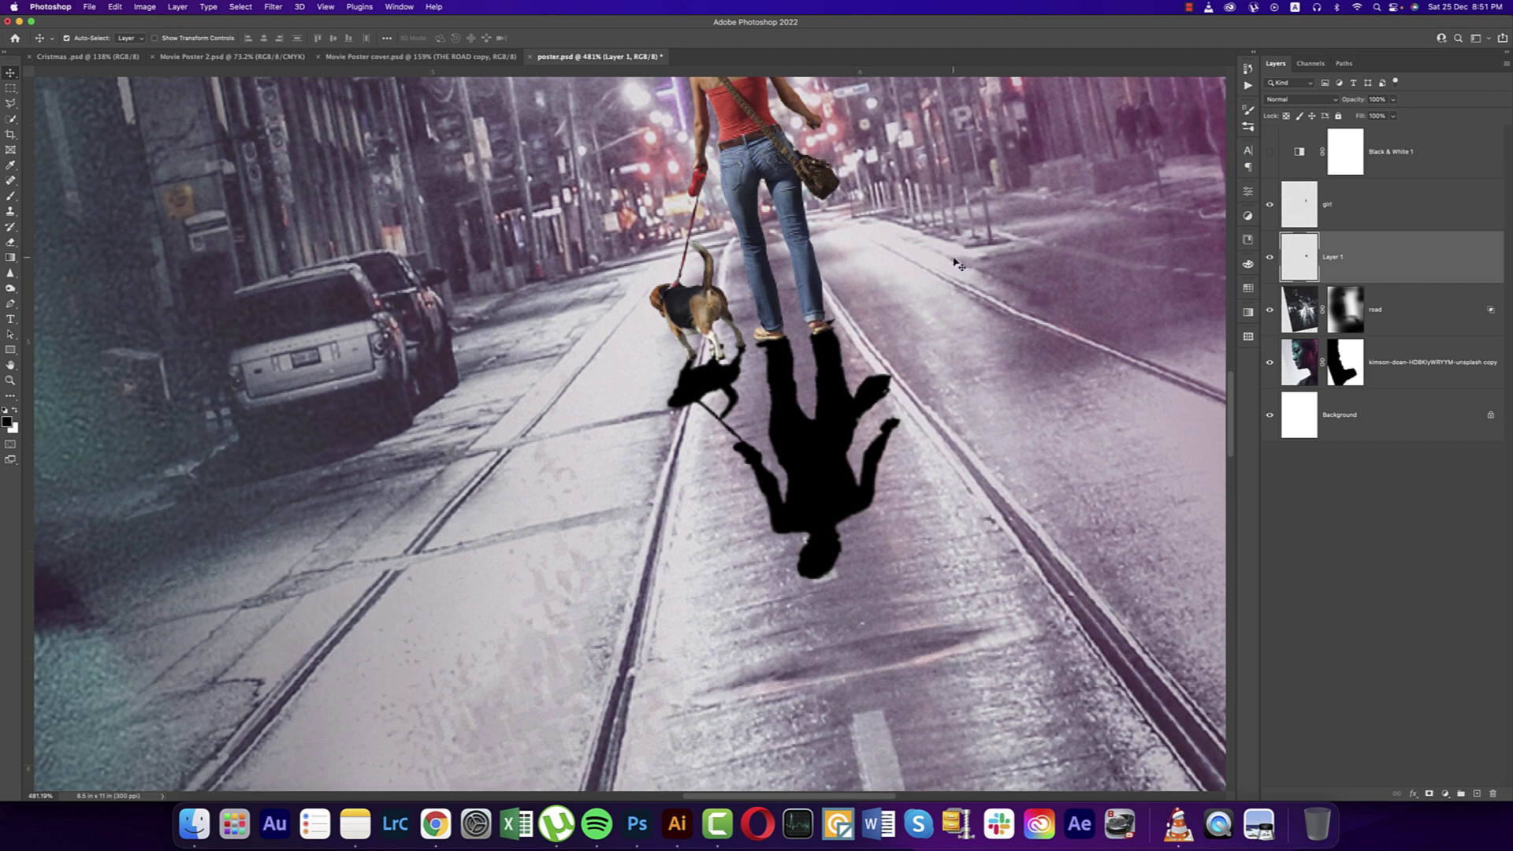
left_click(273, 6)
Apply a 4.6 px Gaussian Blur to the shadow and set Layer 1 opacity to 80%.
mouse_move(326, 164)
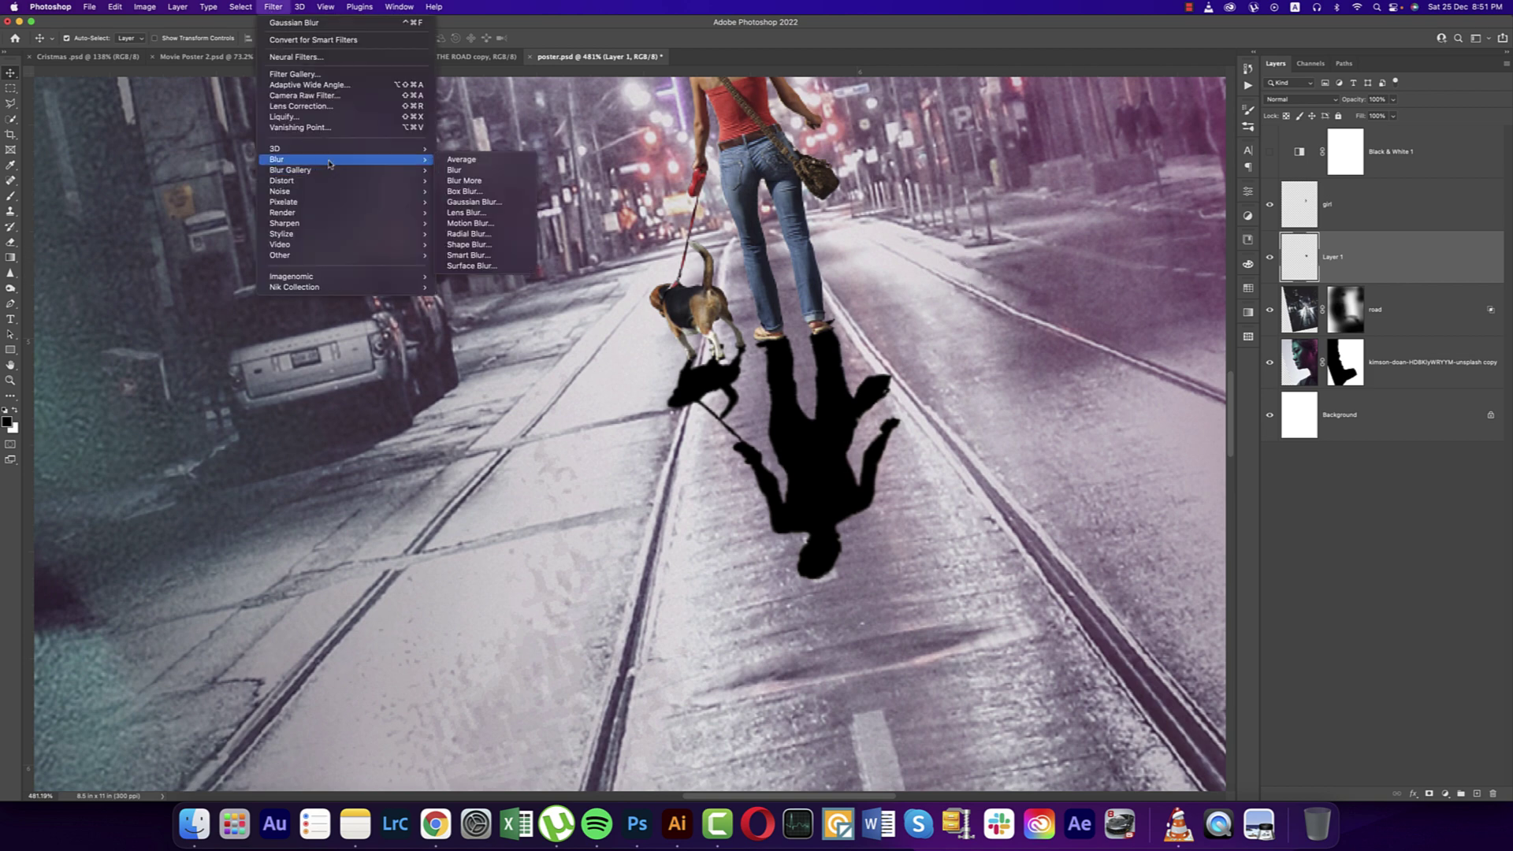
left_click(473, 202)
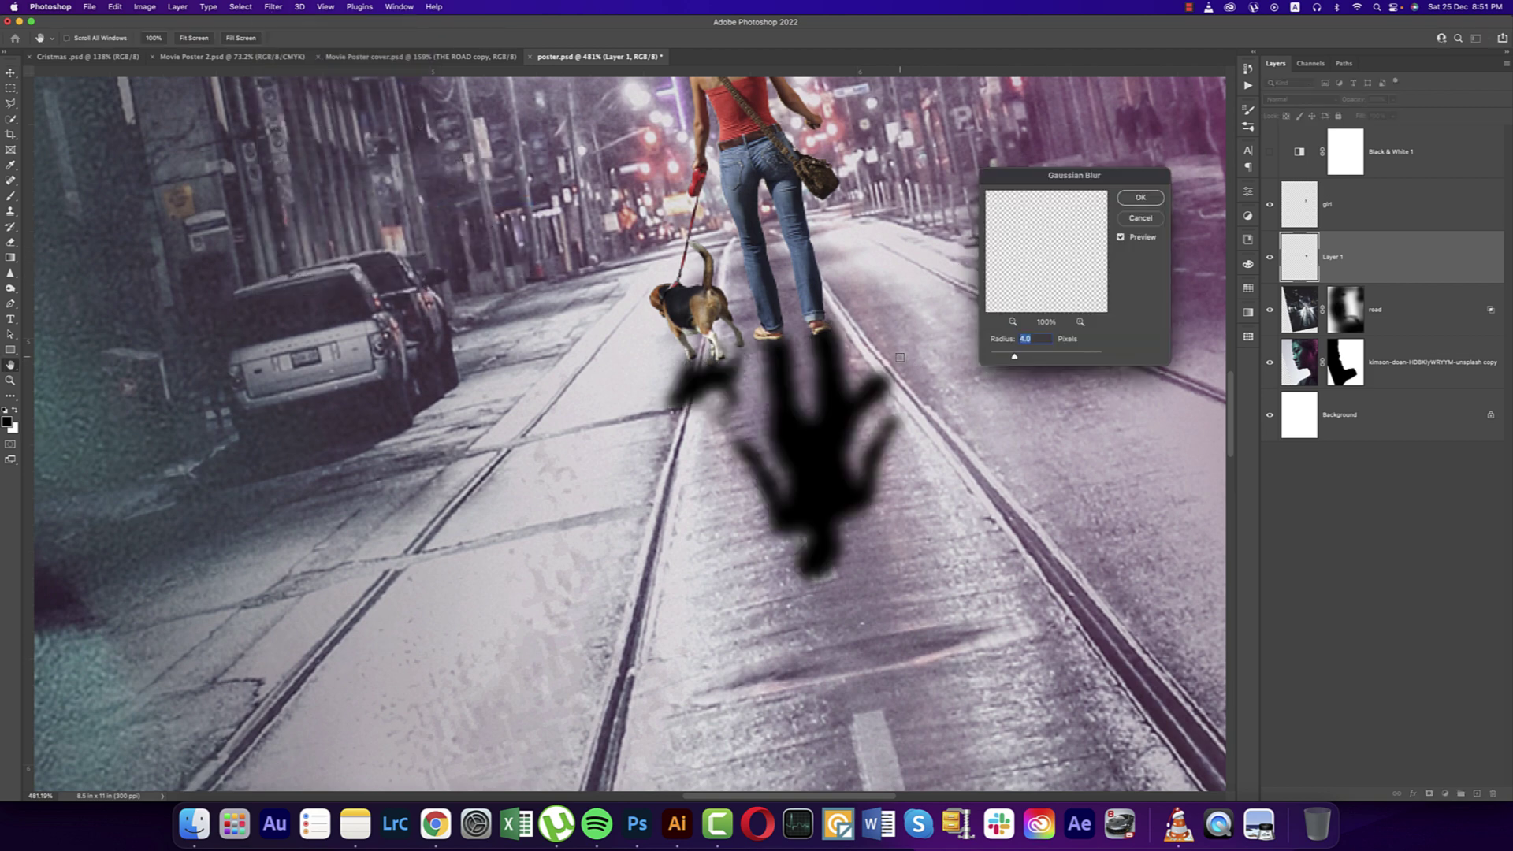
left_click_drag(1013, 359, 1018, 359)
left_click(1141, 197)
left_click_drag(1353, 102, 1335, 103)
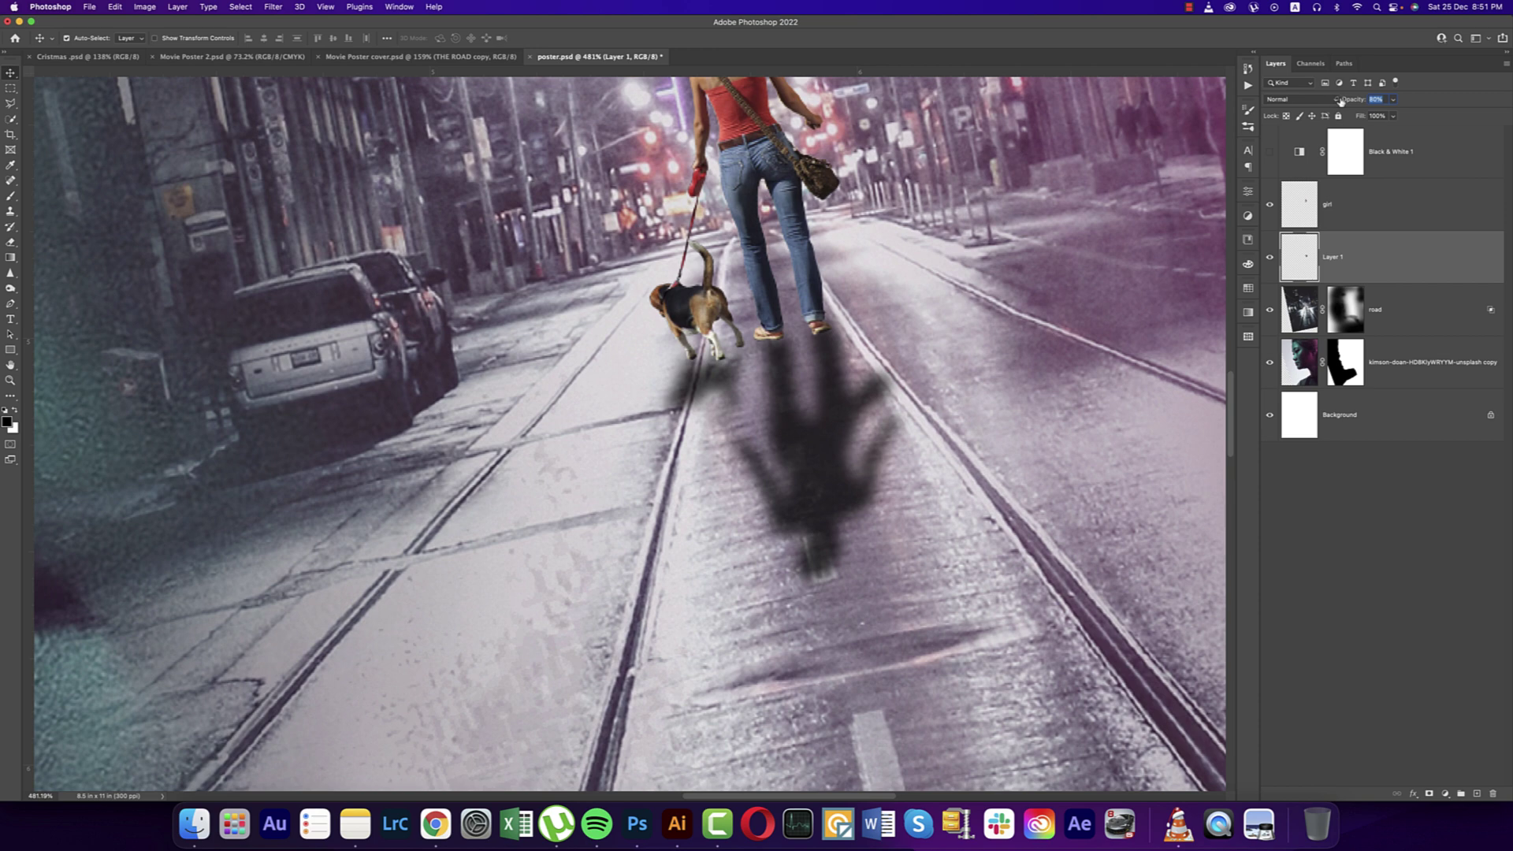
key("Return")
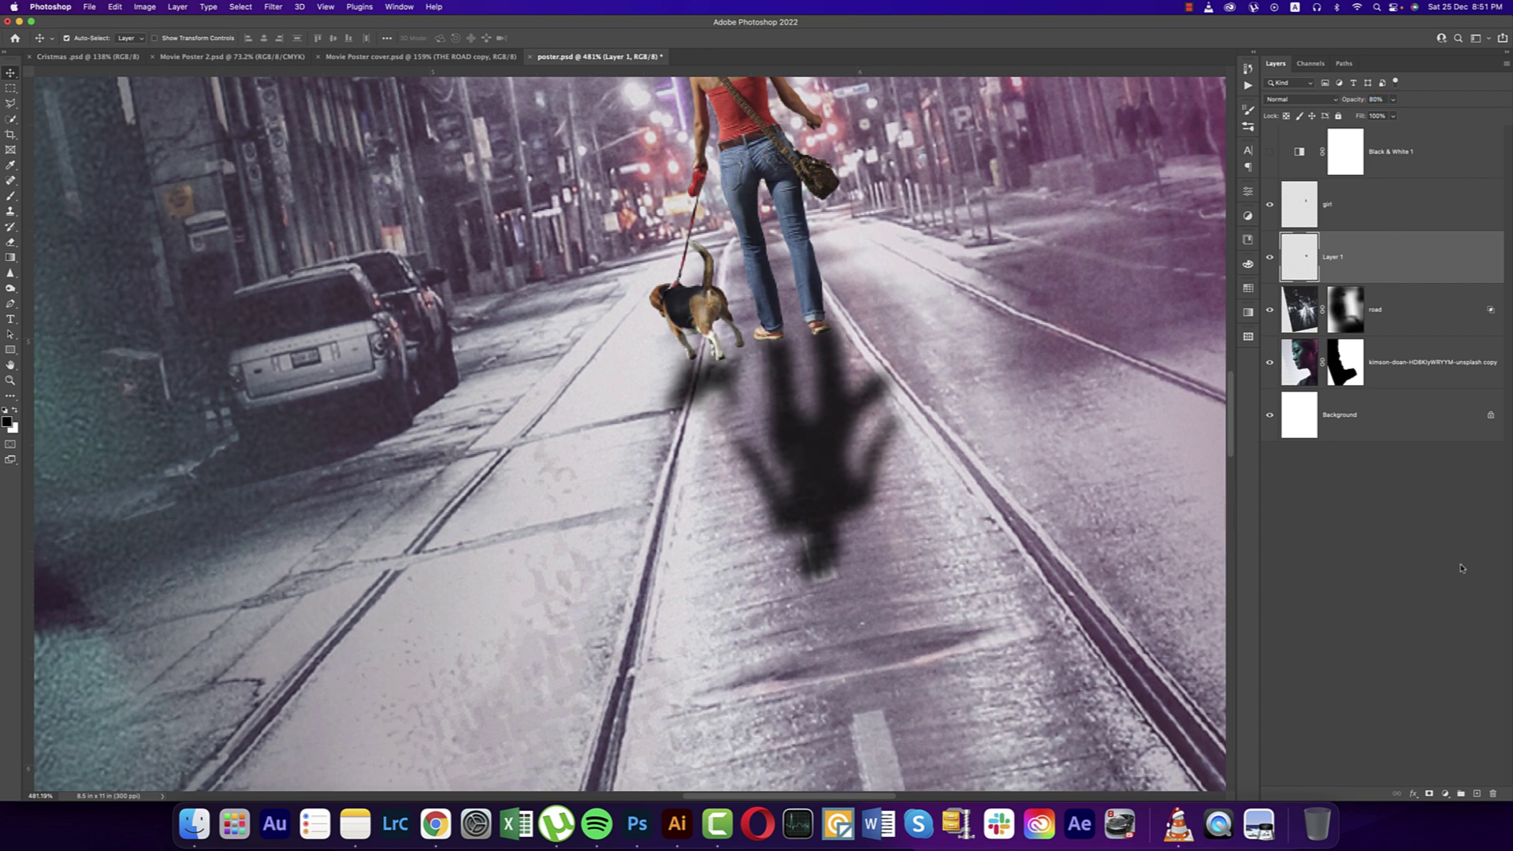
On a new layer, paint a black dab with a 150 px brush at full opacity and flow.
left_click(1476, 793)
key("b")
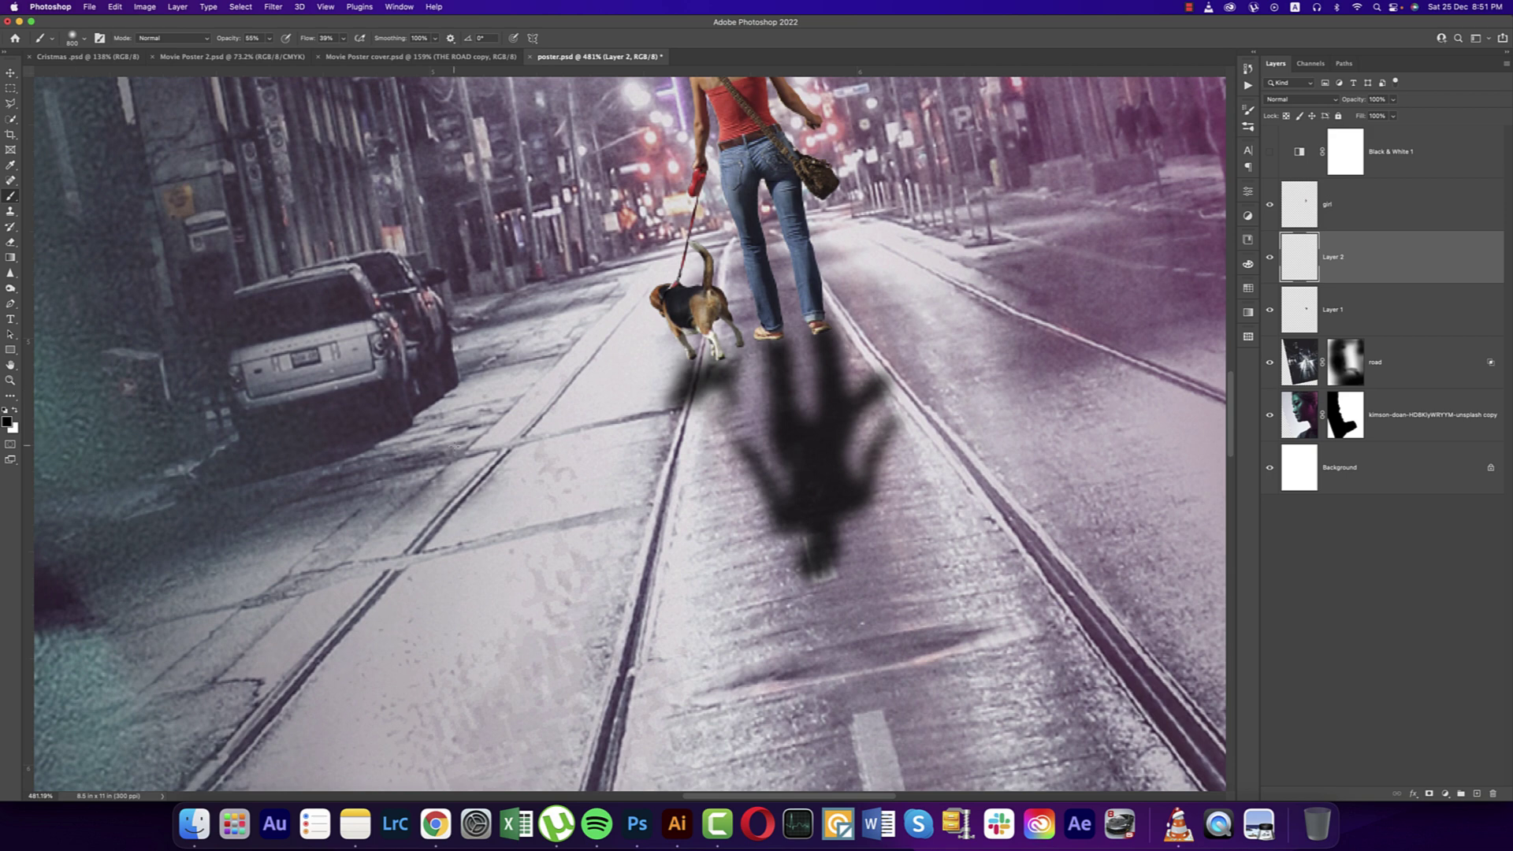
key("bracketleft")
key("bracketleft")
key("bracketleft")
key("bracketleft")
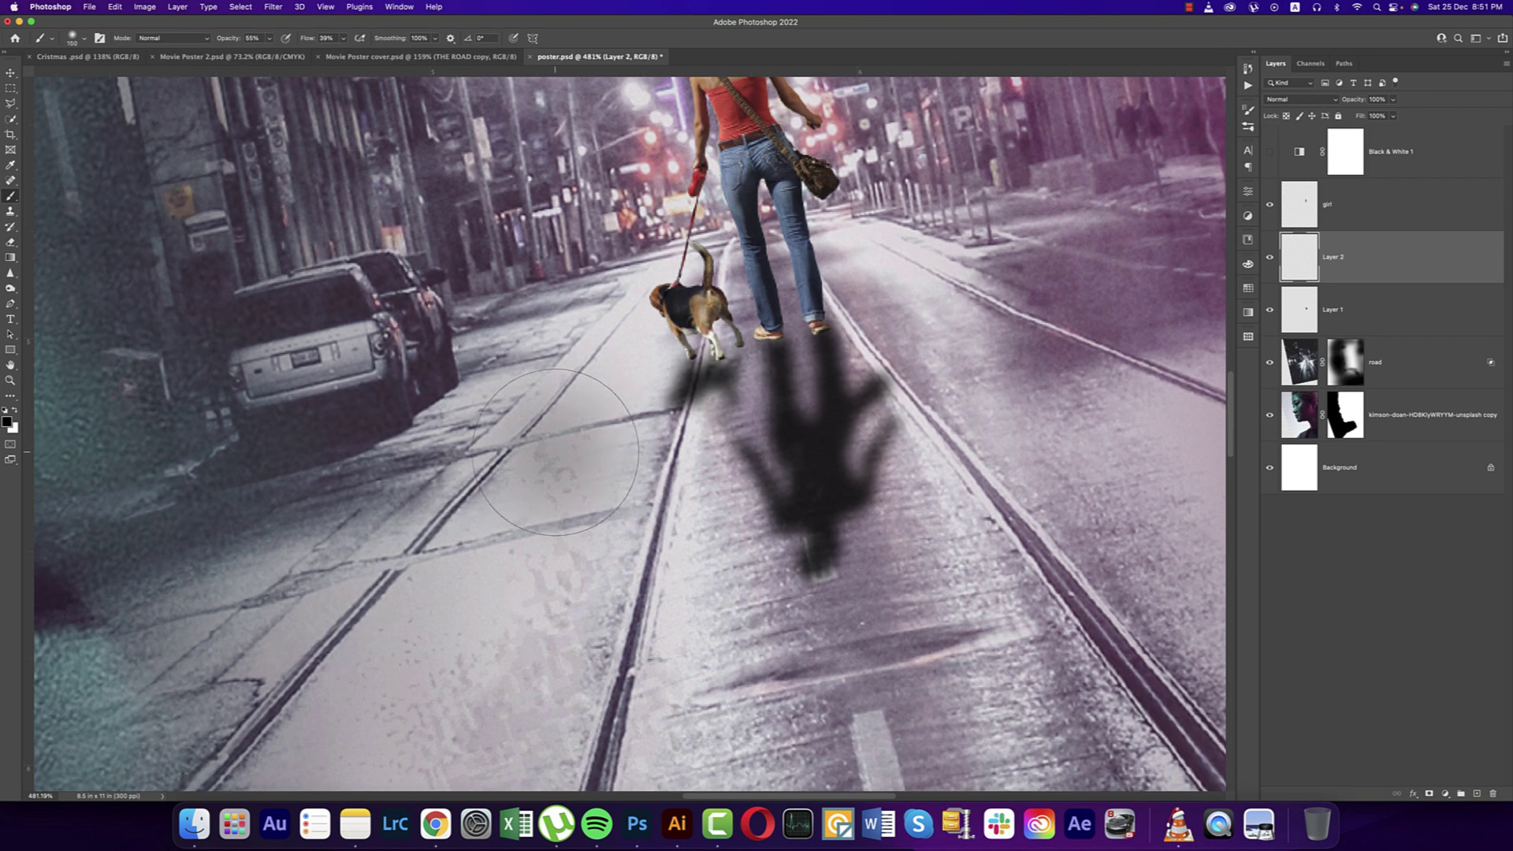
key("super+z")
key("0")
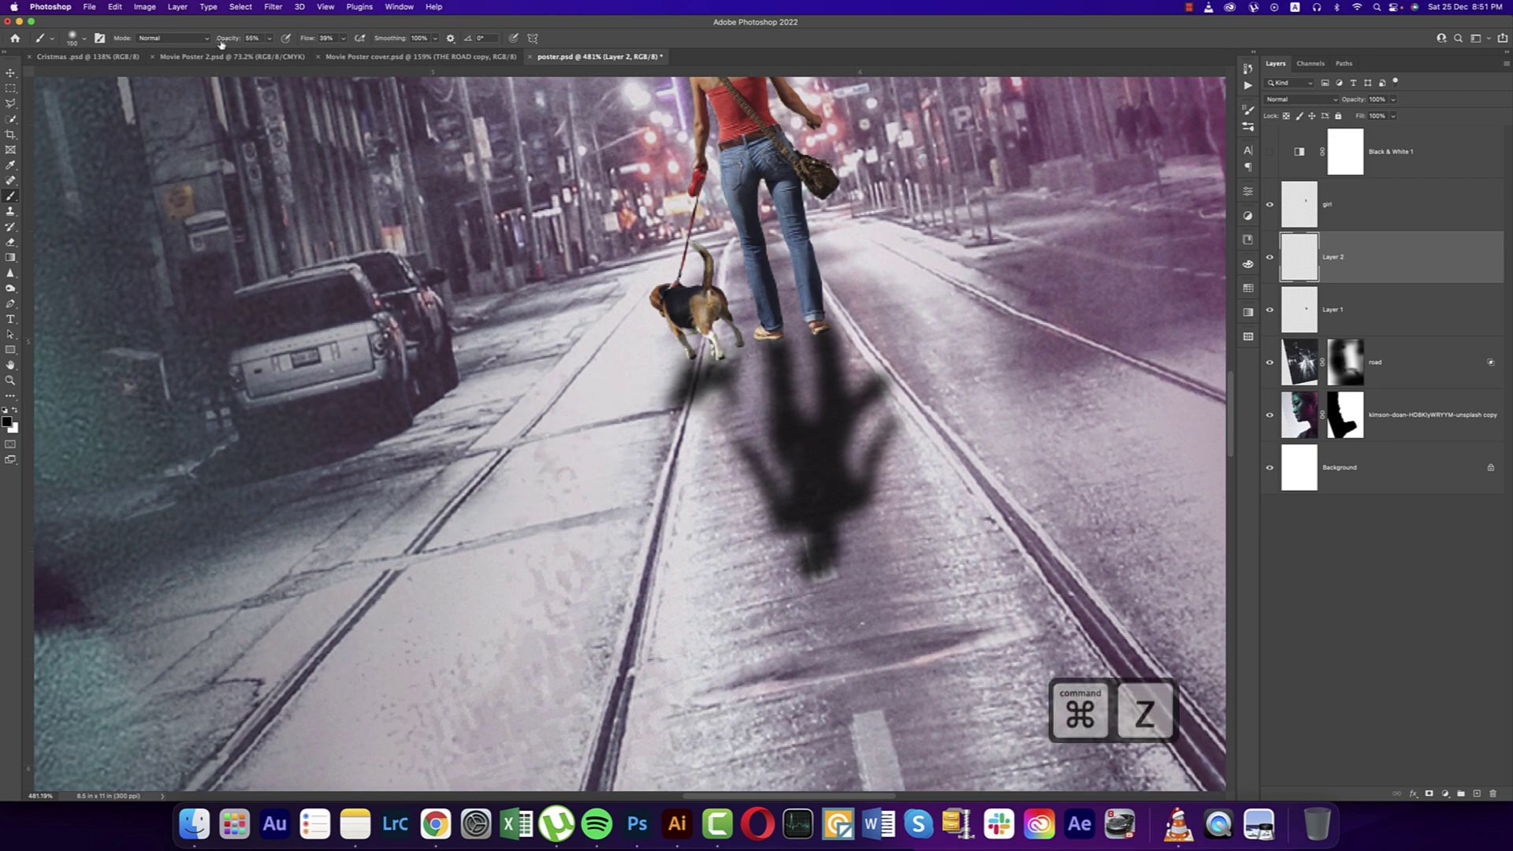
key("shift+0")
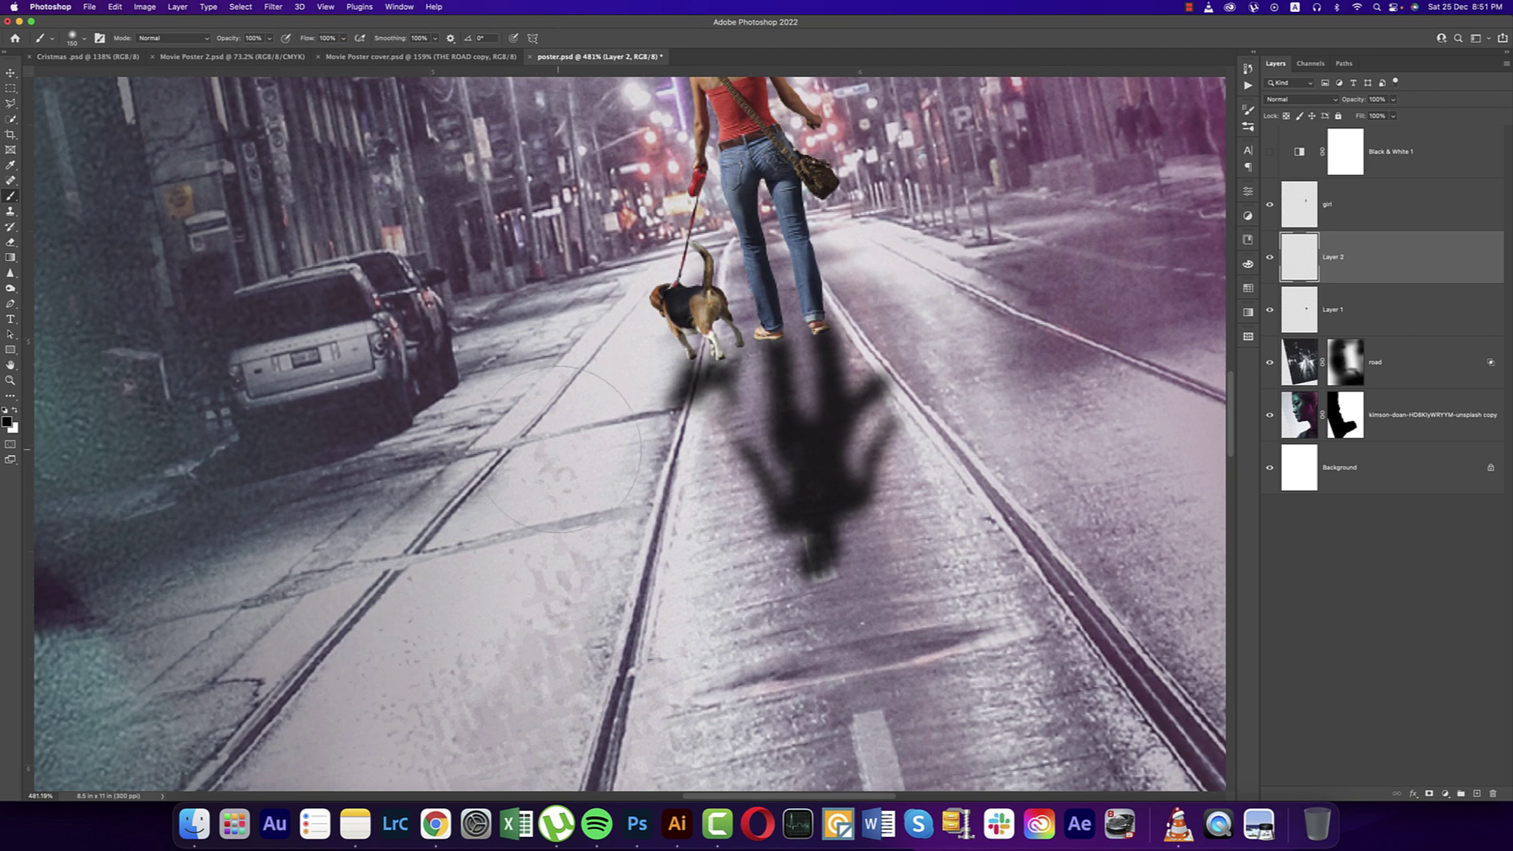
left_click(558, 449)
Squash and warp the dab into a contact shadow under the feet at 66% opacity.
key("super+t")
mouse_move(559, 277)
left_mouse_down()
mouse_move(587, 597)
mouse_move(773, 361)
left_mouse_up()
mouse_move(898, 366)
left_mouse_down()
mouse_move(912, 304)
mouse_move(991, 280)
mouse_move(906, 297)
left_mouse_up()
key("super+z")
key("super+z")
key("super+z")
left_click(542, 38)
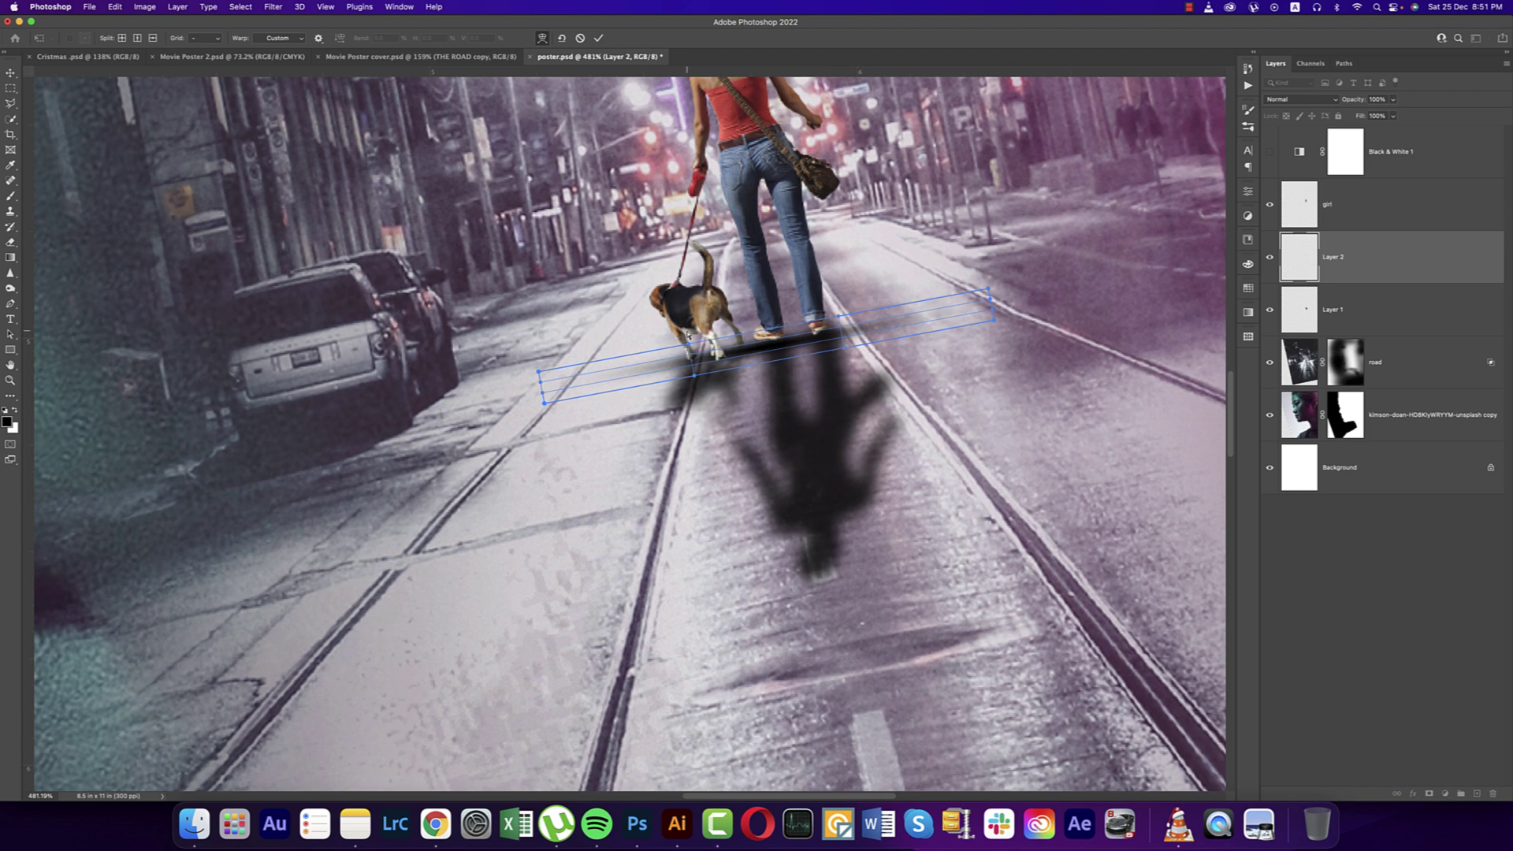
left_click_drag(676, 315, 670, 290)
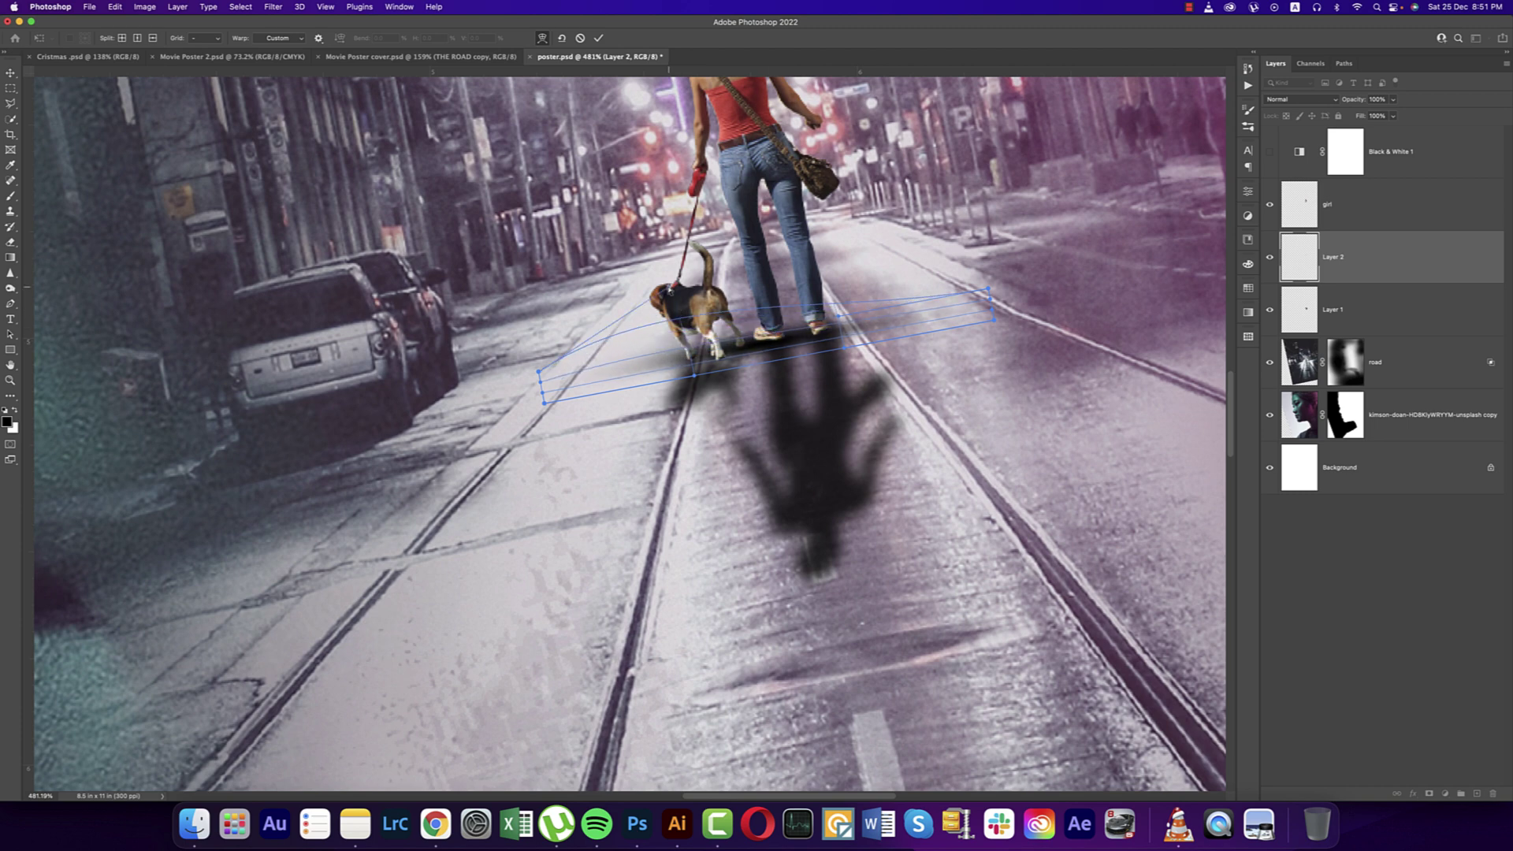
key("Return")
left_click(10, 73)
left_click_drag(1353, 100, 1326, 104)
scroll(1035, 356, "down", 5)
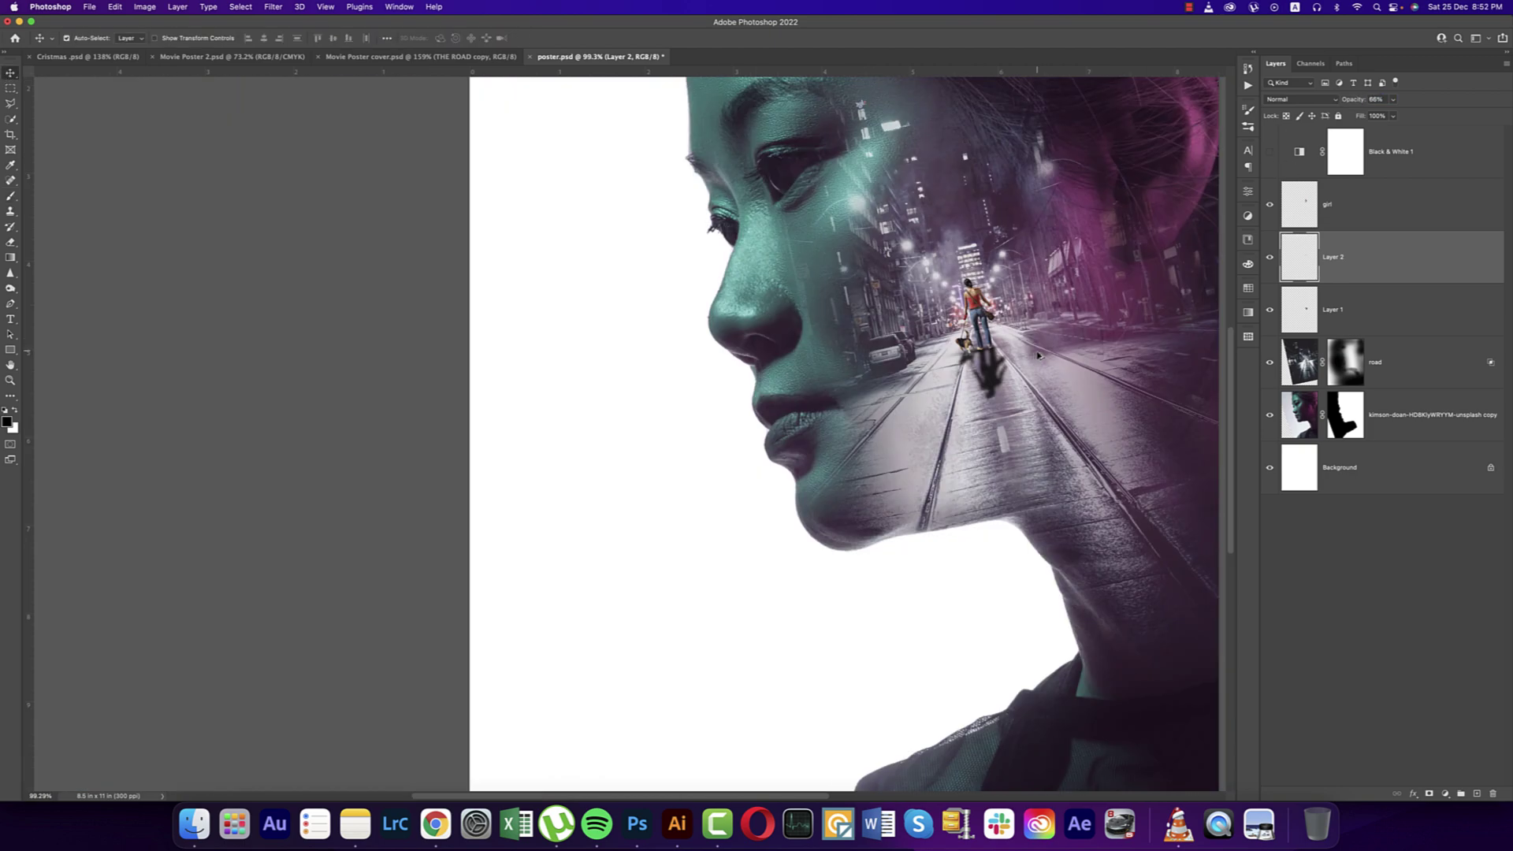
Save the poster and turn the Black & White adjustment layer back on.
key("super+s")
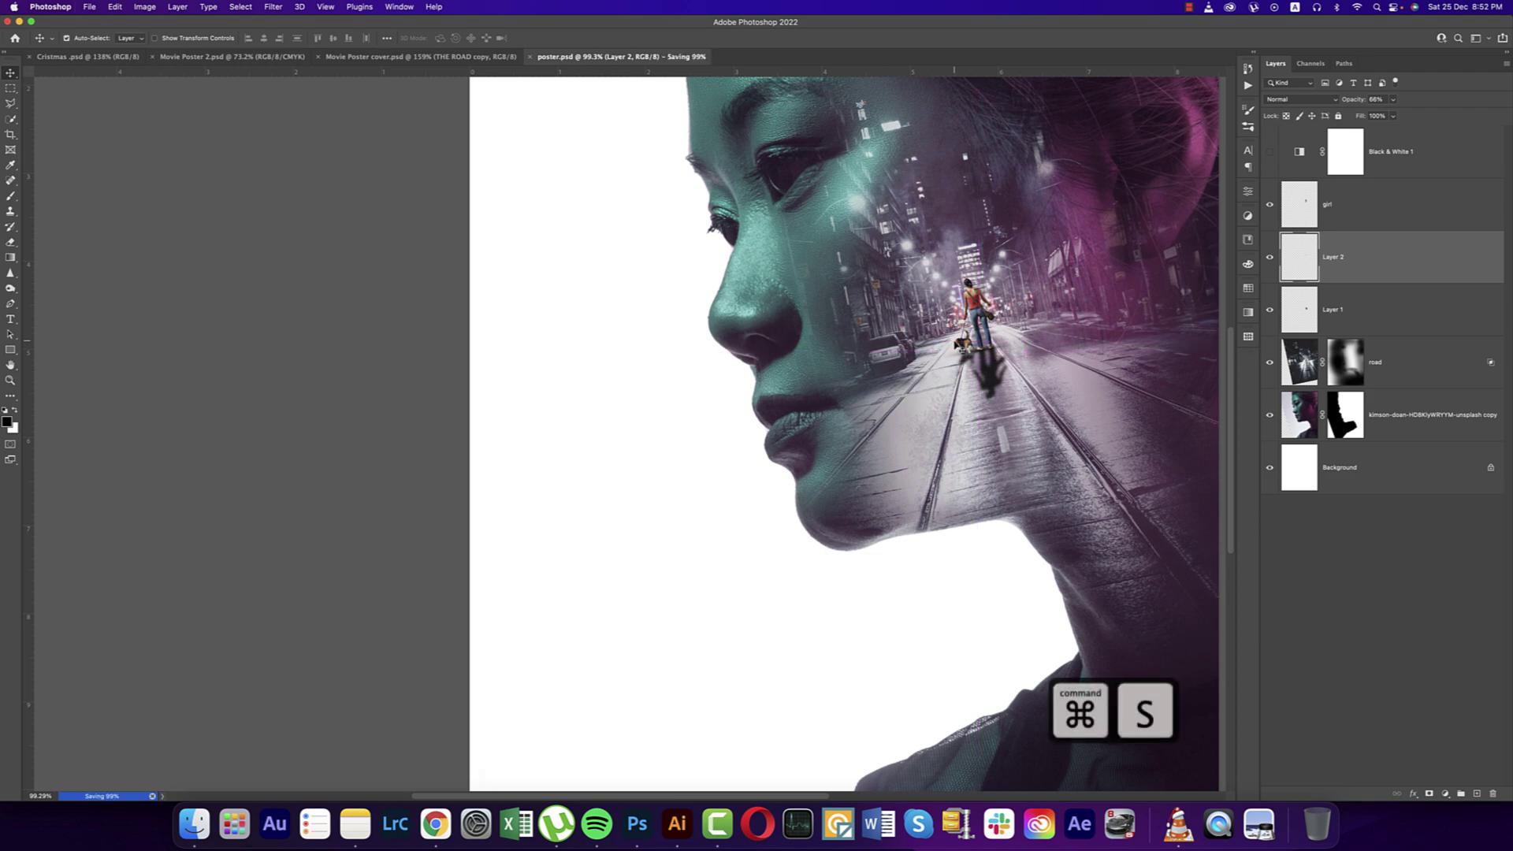
key("super+0")
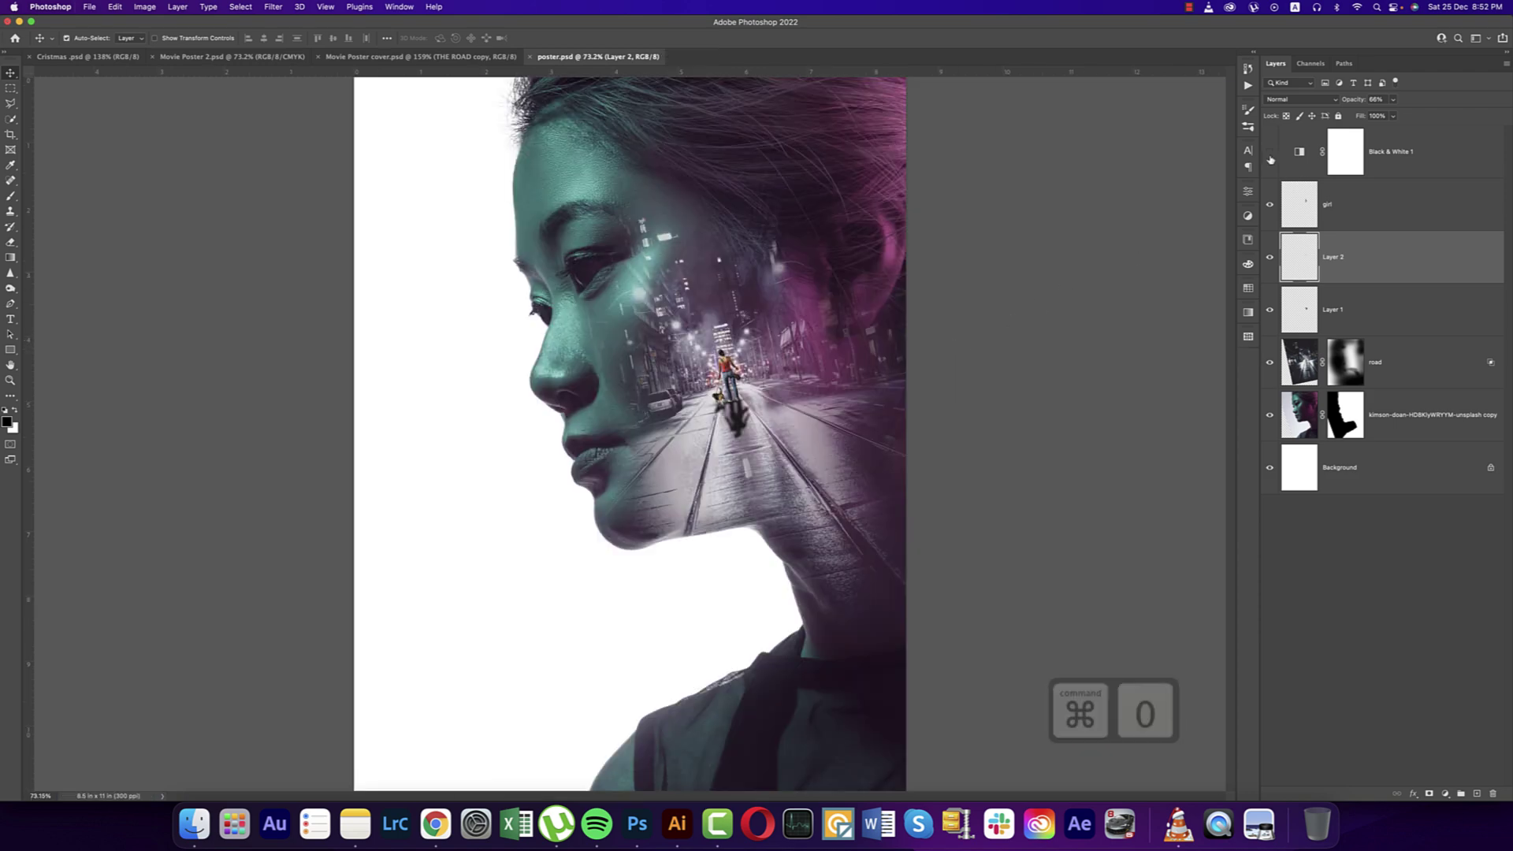
left_click(1270, 152)
left_click(1404, 169)
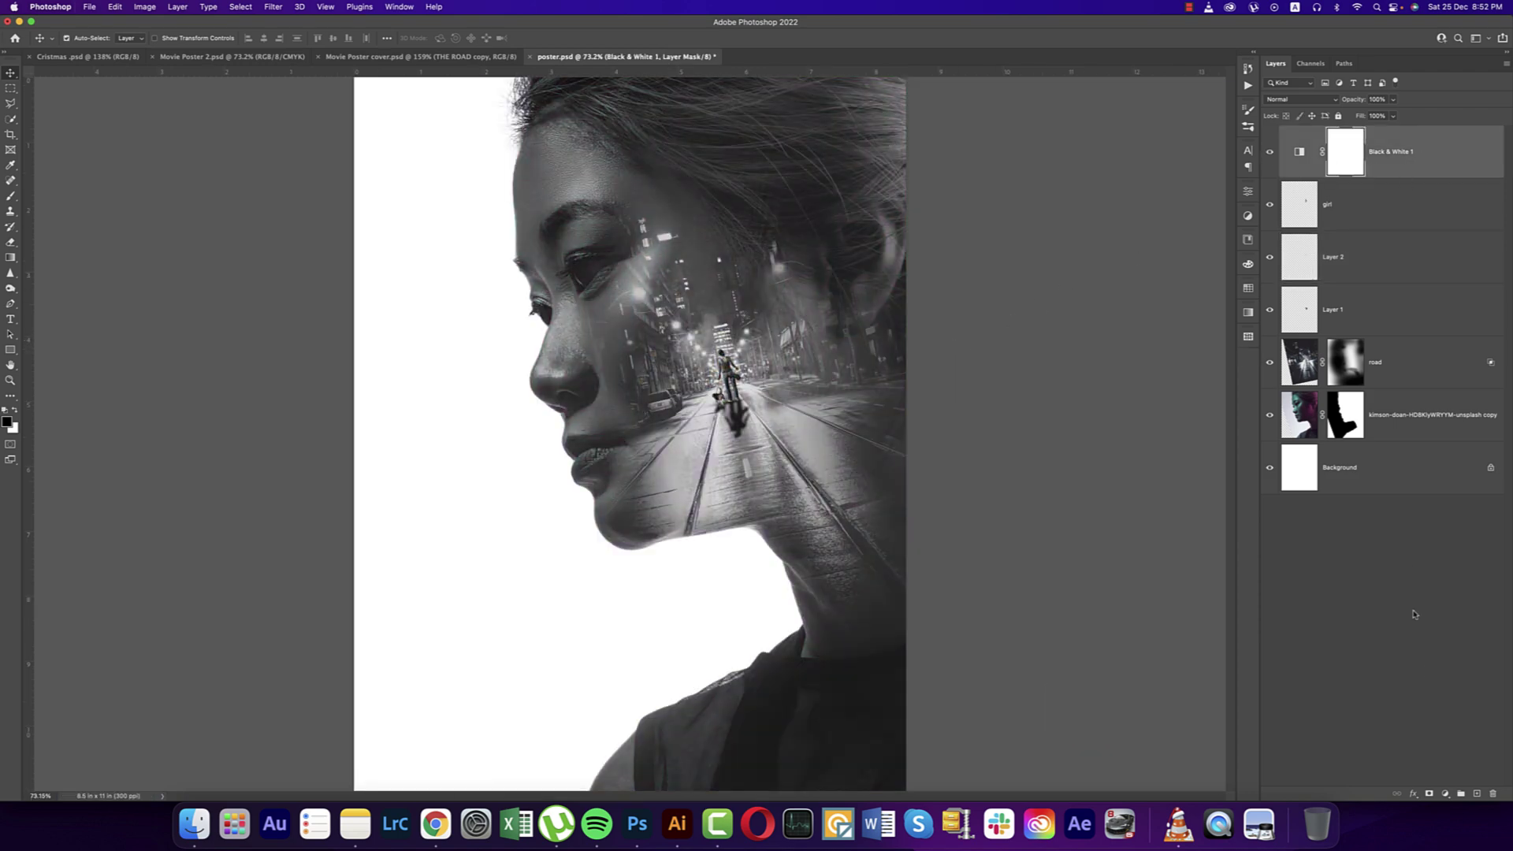
On a new top layer, paint a pure red dab over the street and enlarge it into a glow.
left_click(1478, 794)
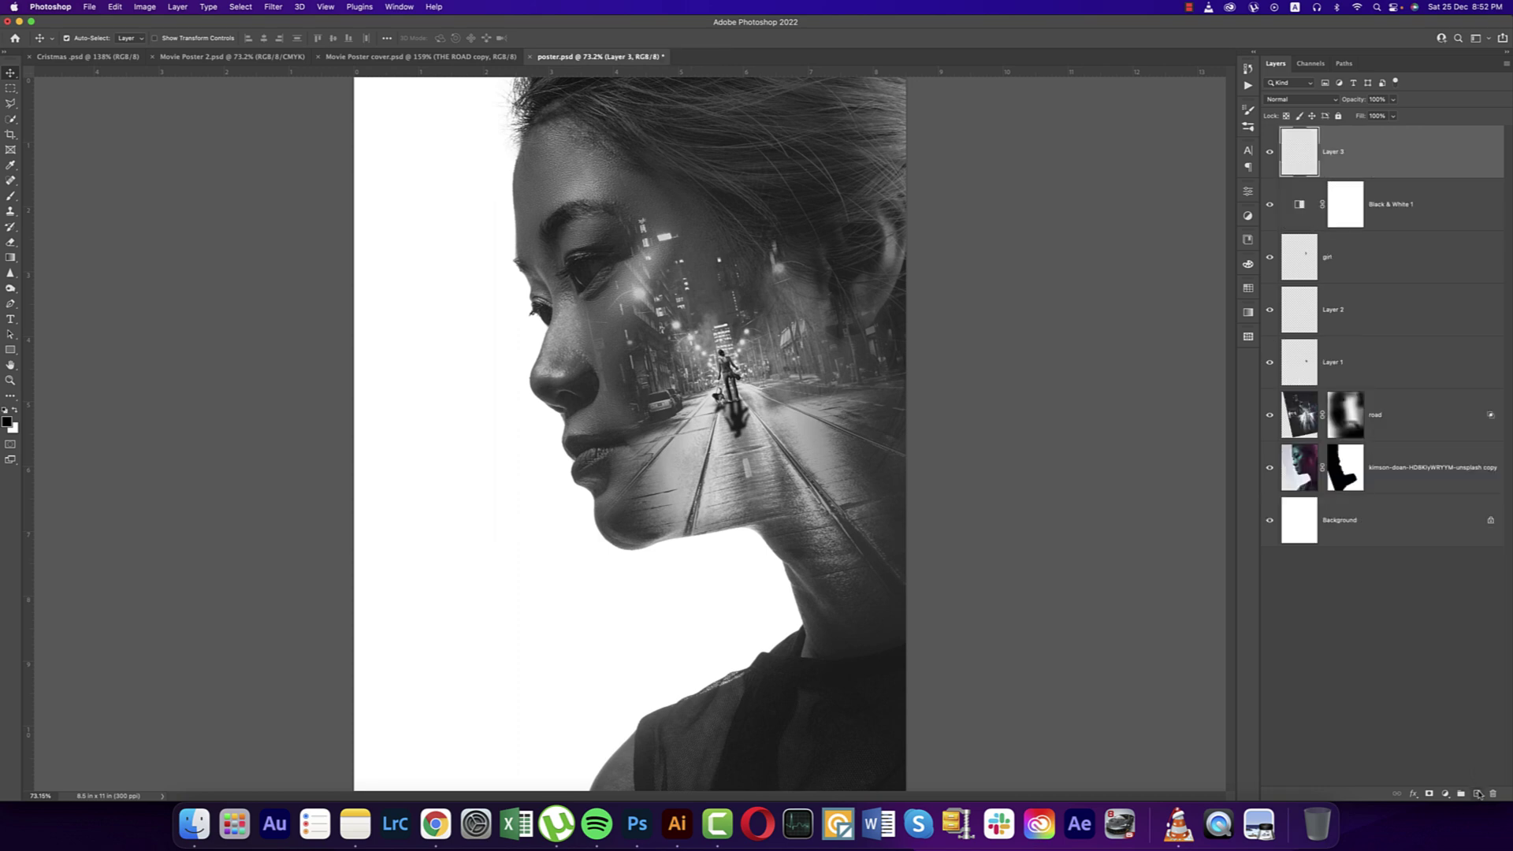
left_click(8, 421)
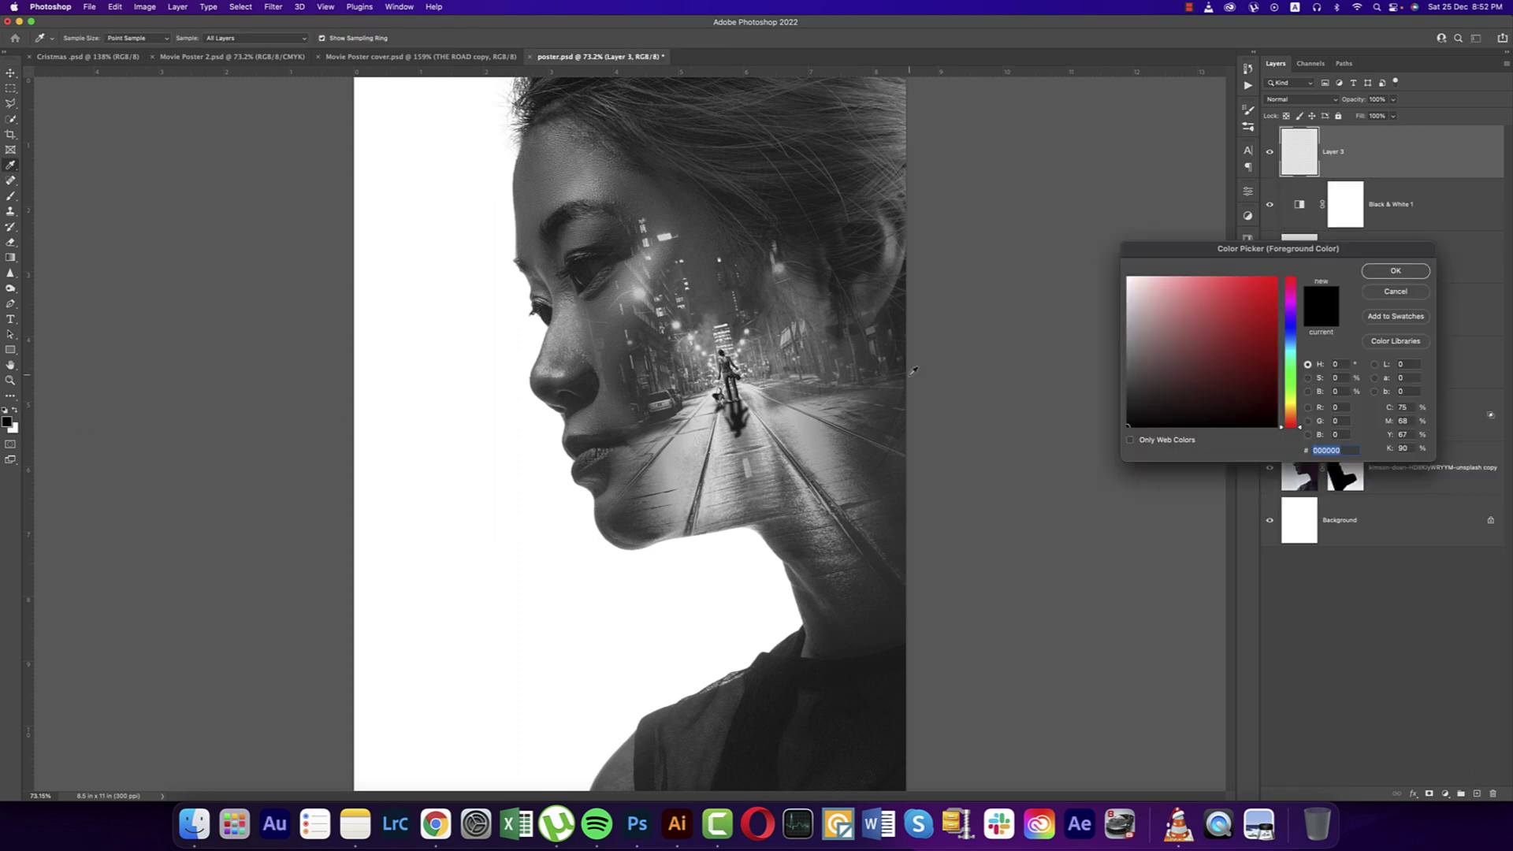
left_click(1256, 303)
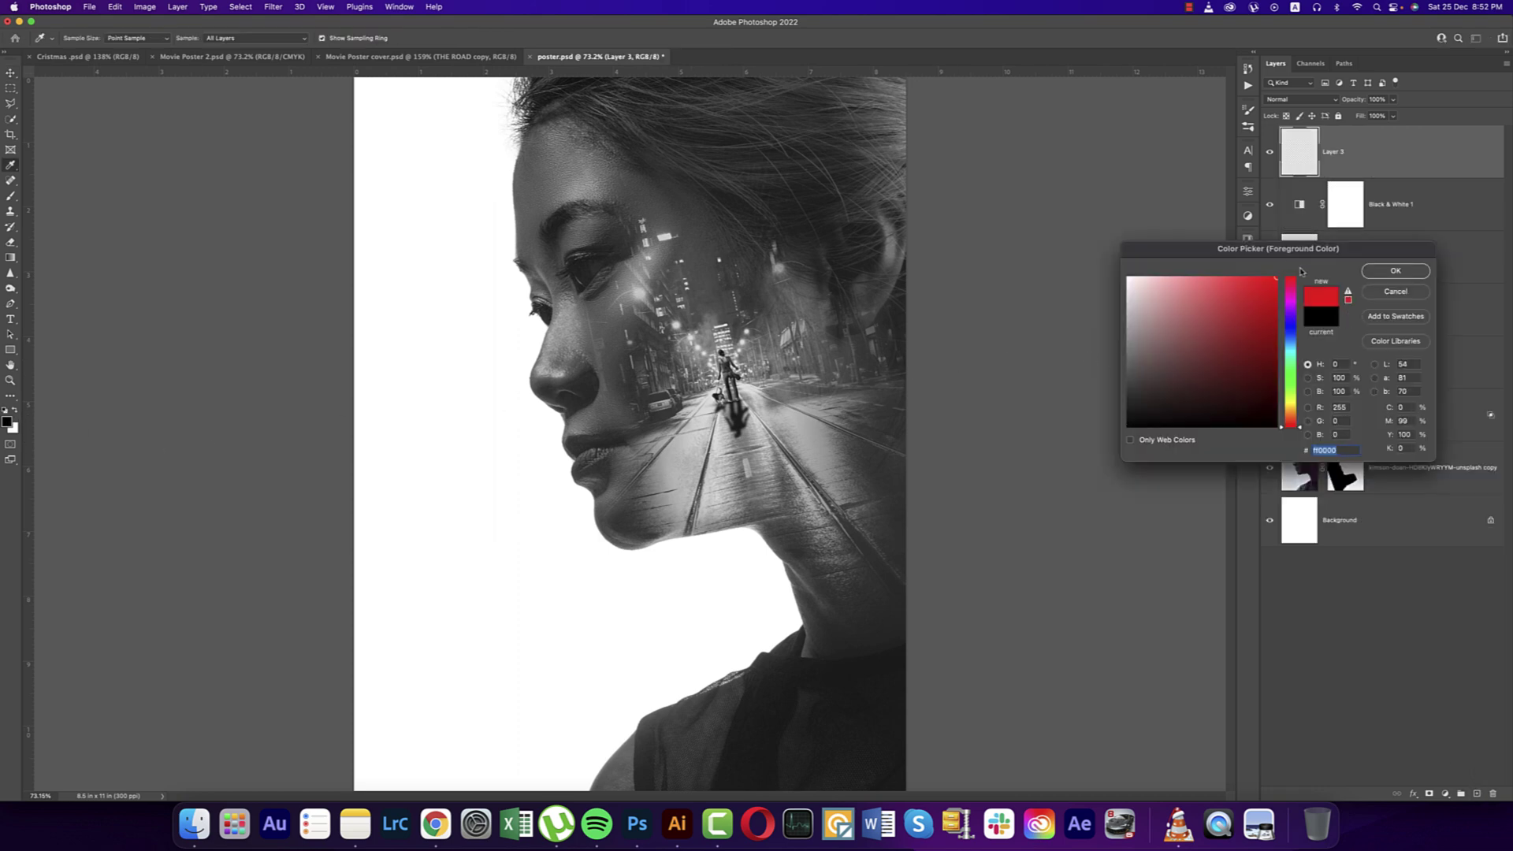
left_click(1396, 271)
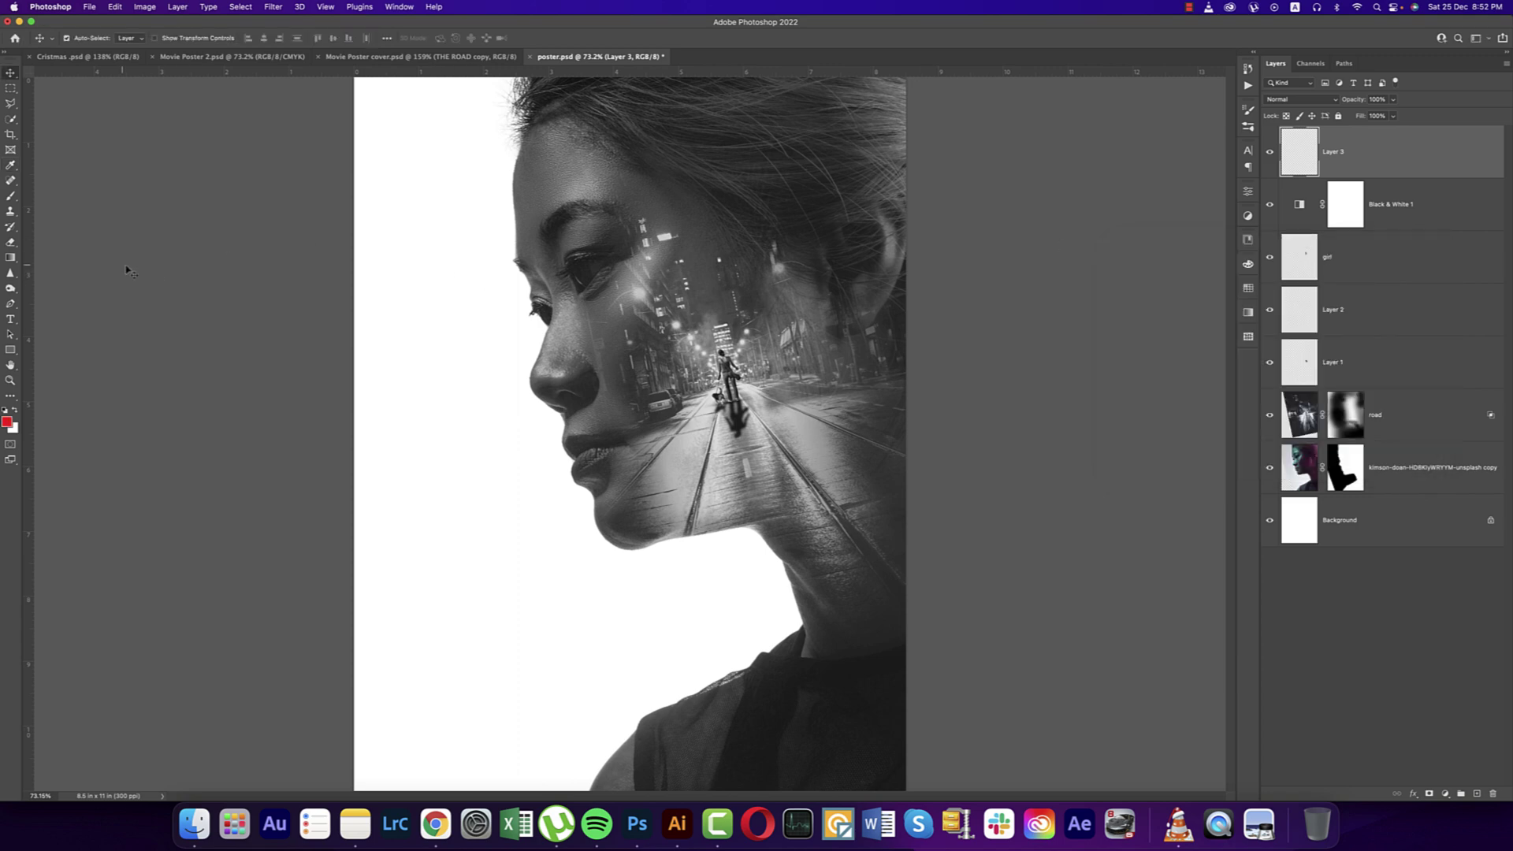
key("b")
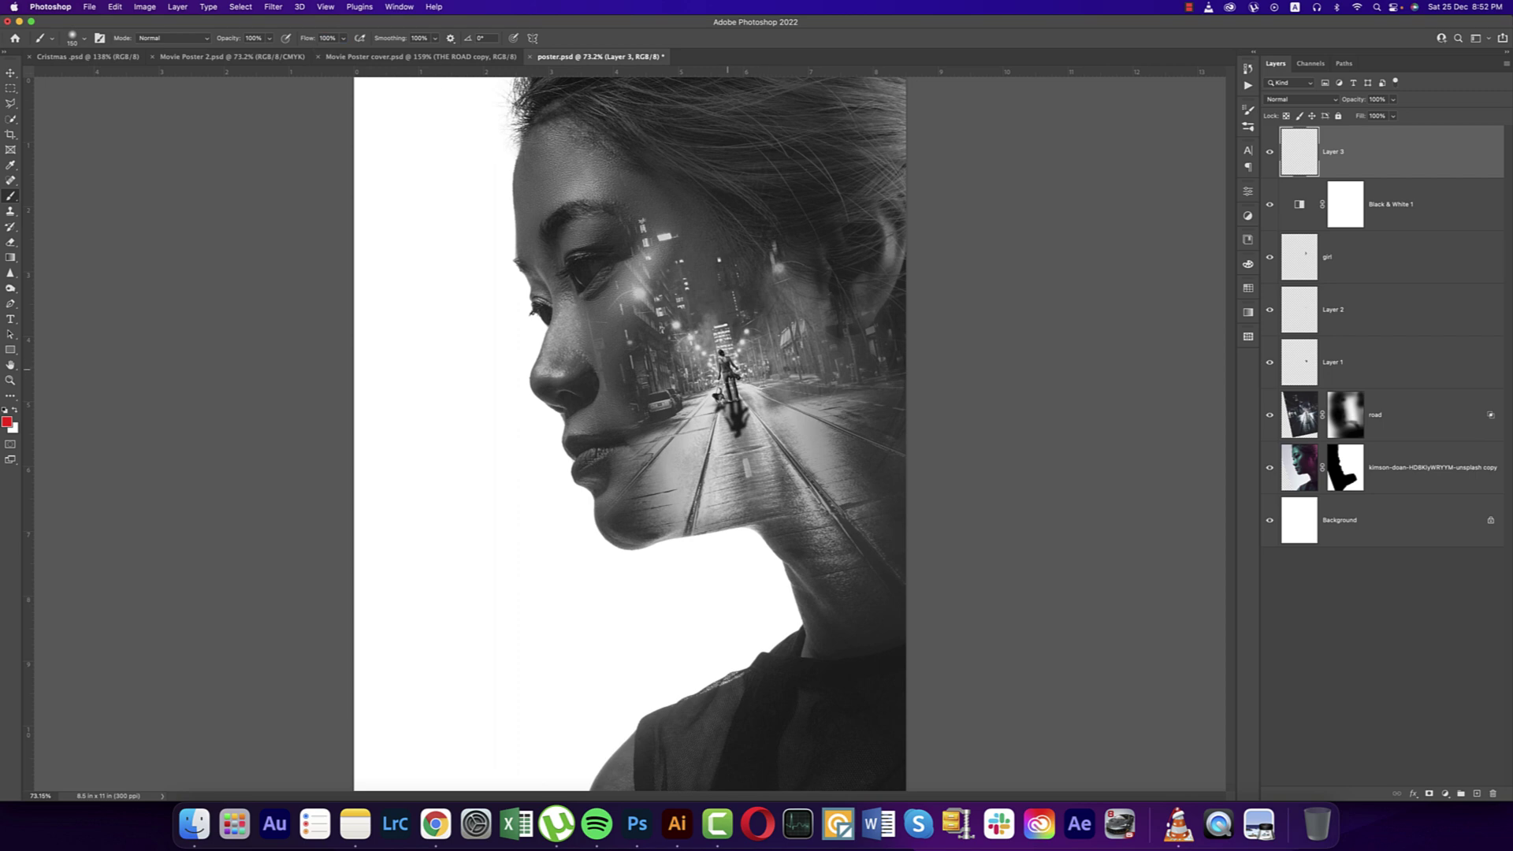
left_click(734, 321)
key("super+t")
left_click_drag(763, 322, 1084, 363)
key("Return")
Set the red glow layer to Screen blend mode, adjust its height, and save.
left_click(1332, 100)
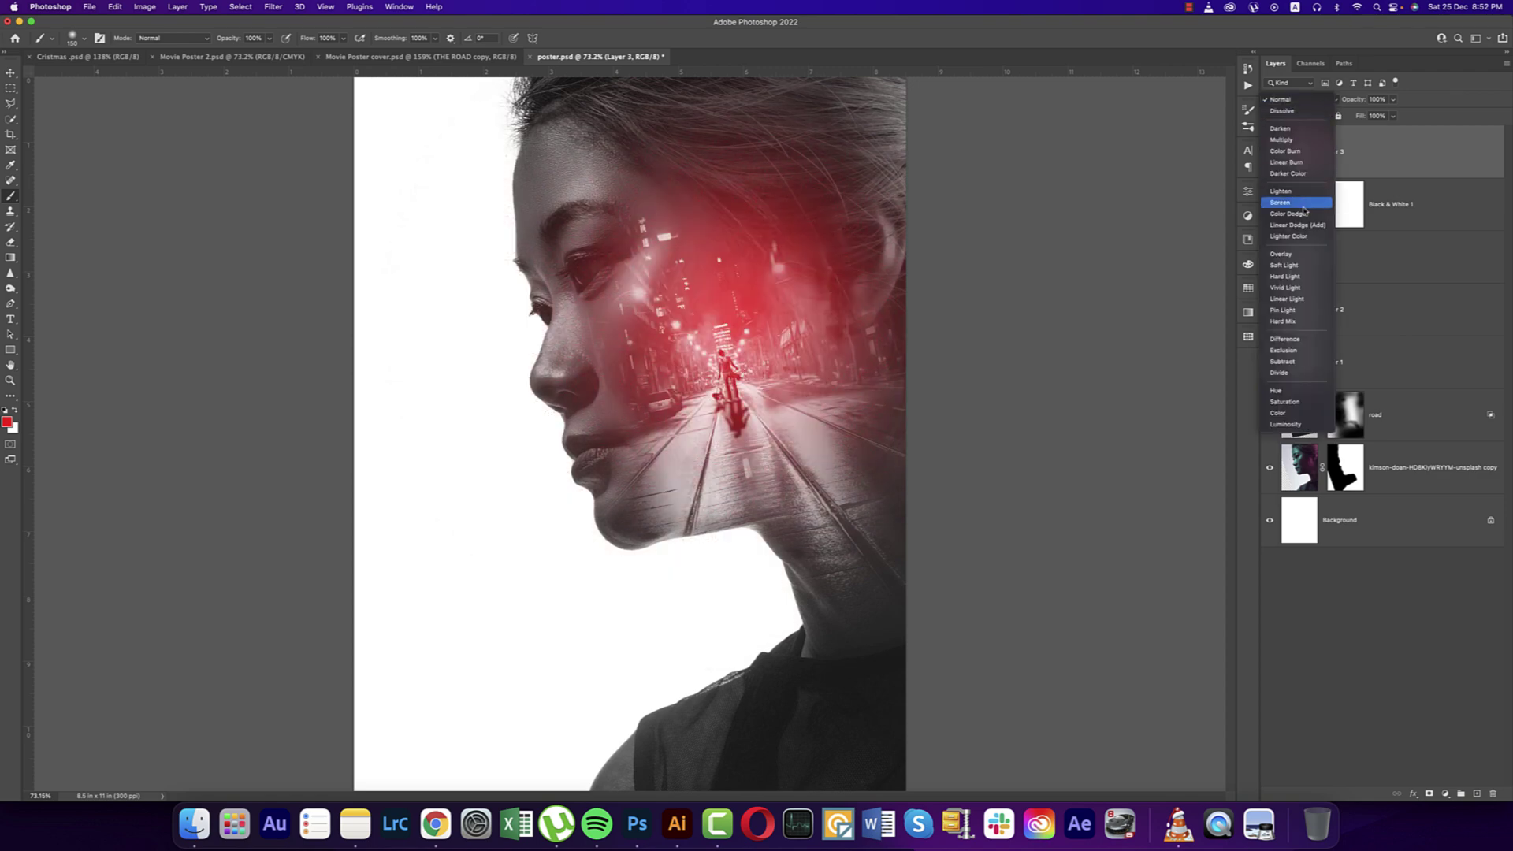
left_click(1304, 202)
scroll(764, 302, "down", 4)
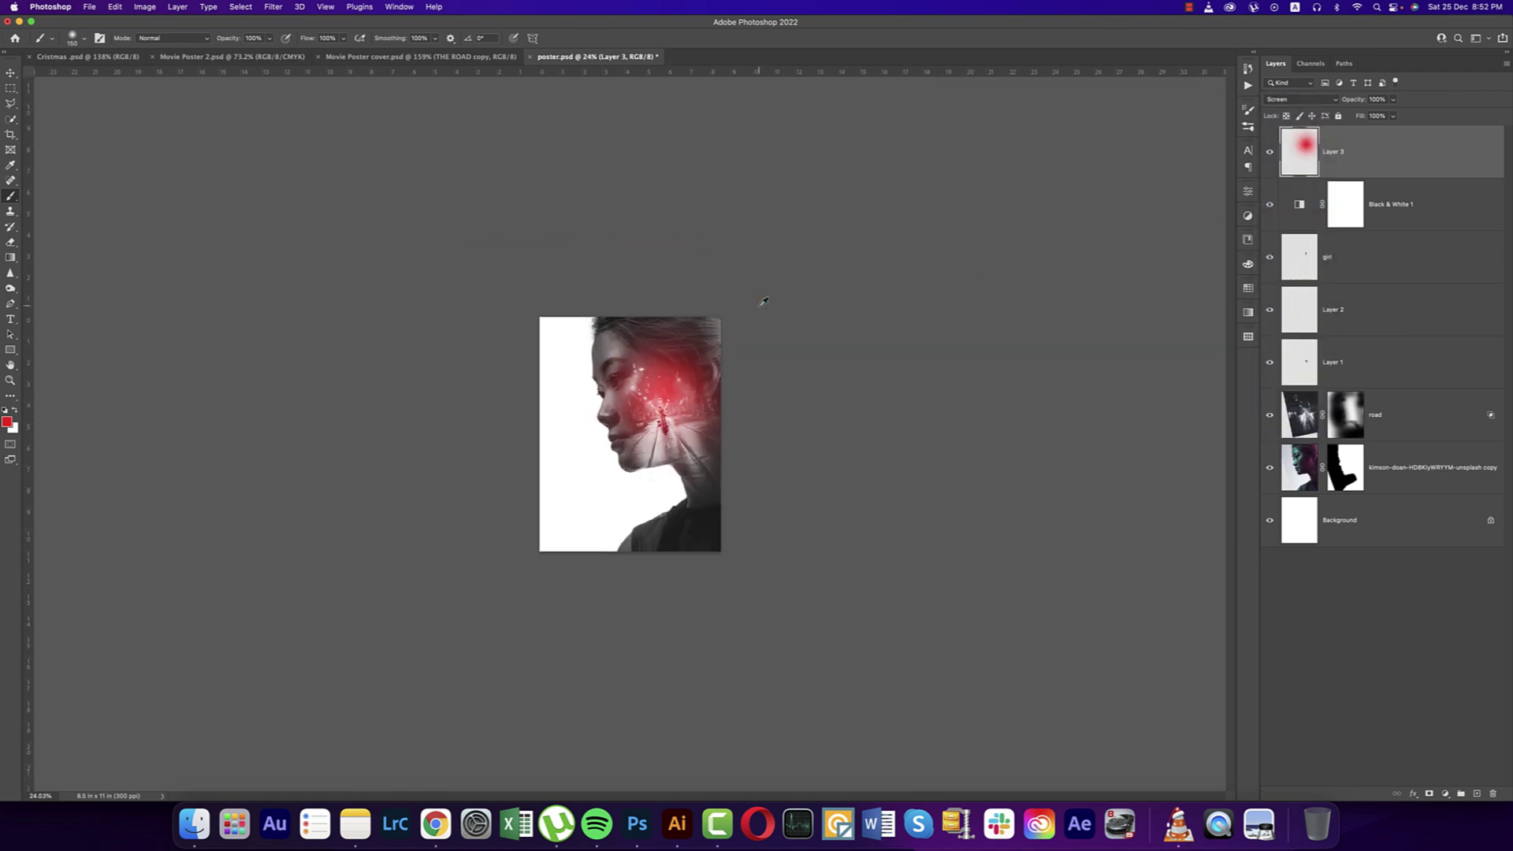
scroll(763, 302, "up", 2)
key("super+t")
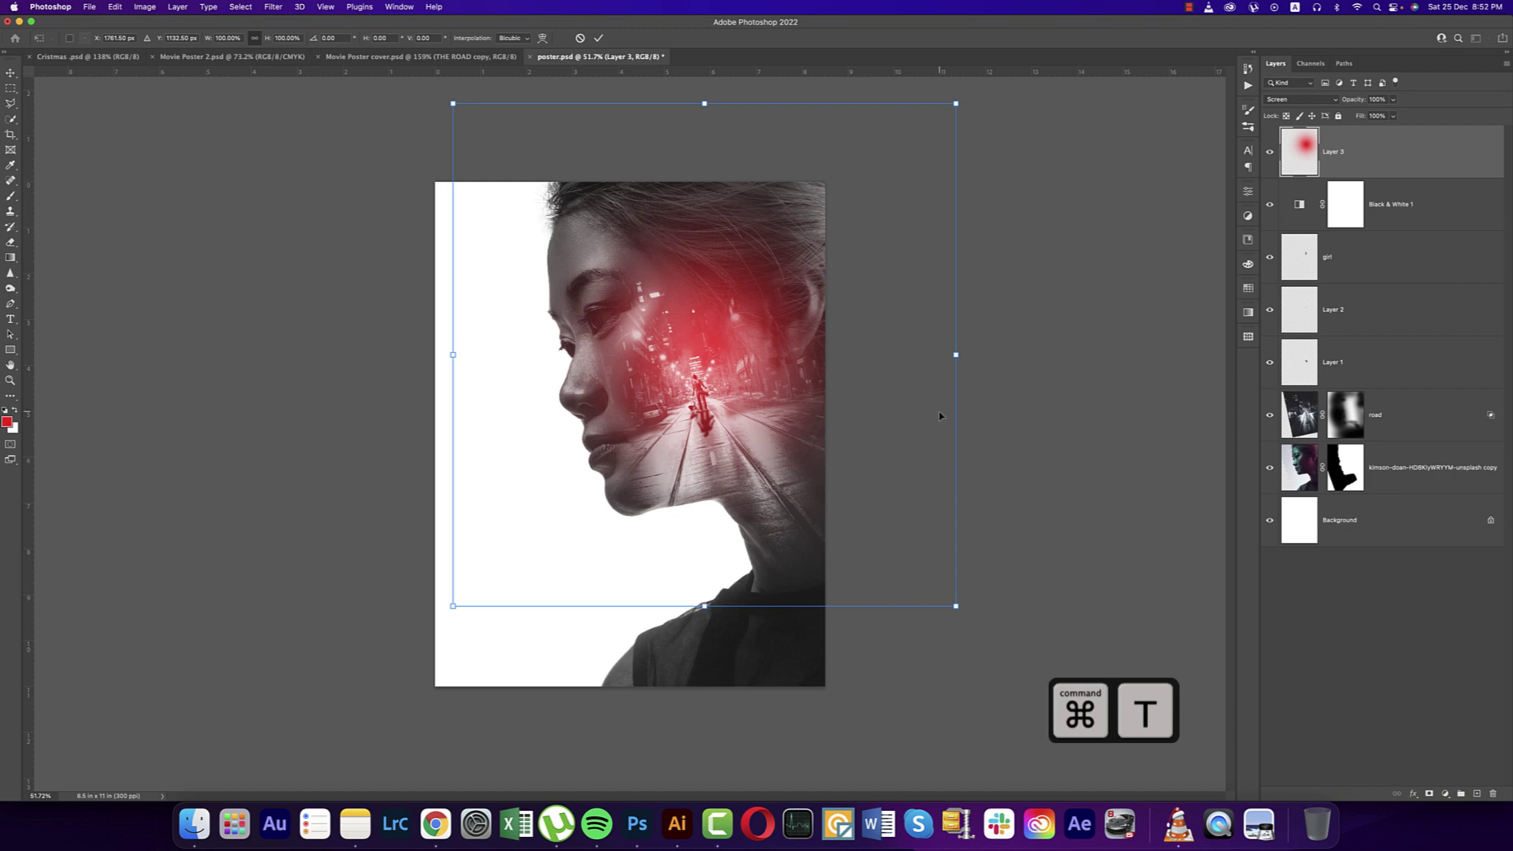
mouse_move(705, 606)
left_mouse_down()
mouse_move(720, 657)
mouse_move(720, 610)
left_mouse_up()
key("Return")
key("b")
key("super+s")
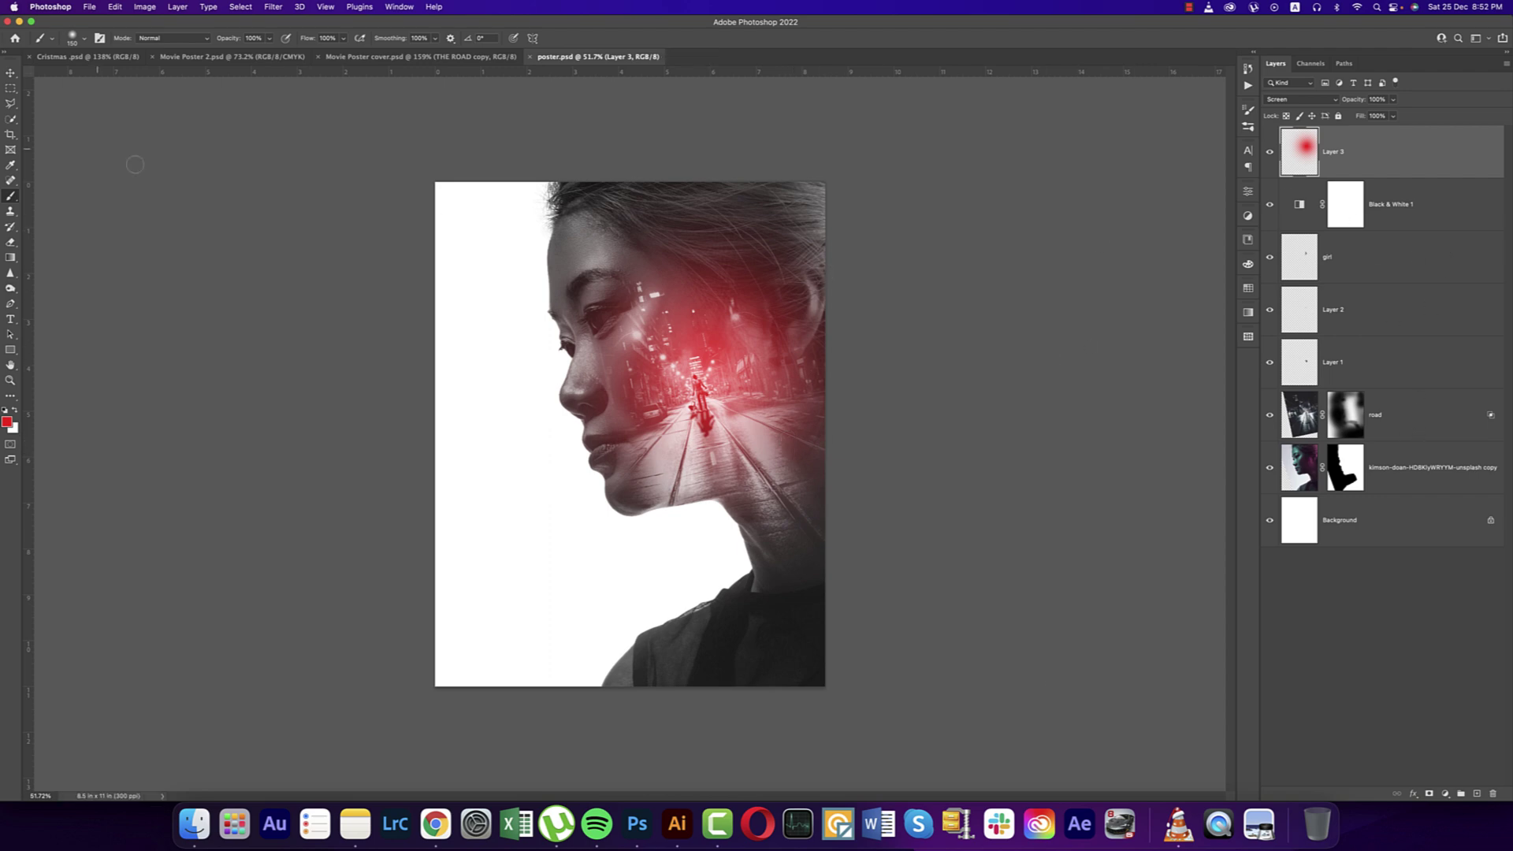
left_click(11, 72)
Unlock and delete the plain white Background layer.
left_click(1371, 528)
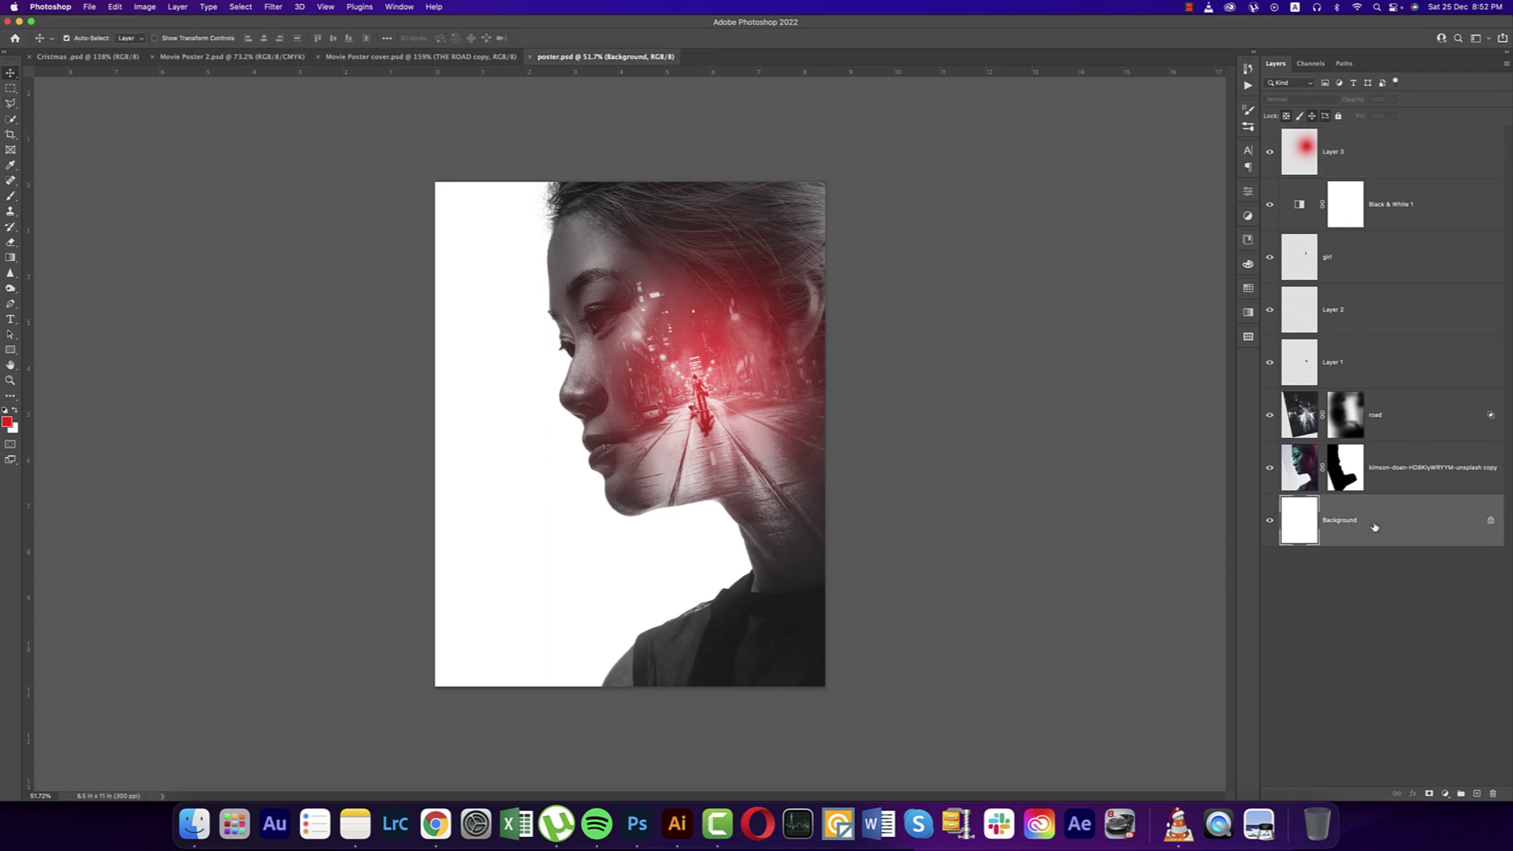
left_click(1493, 525)
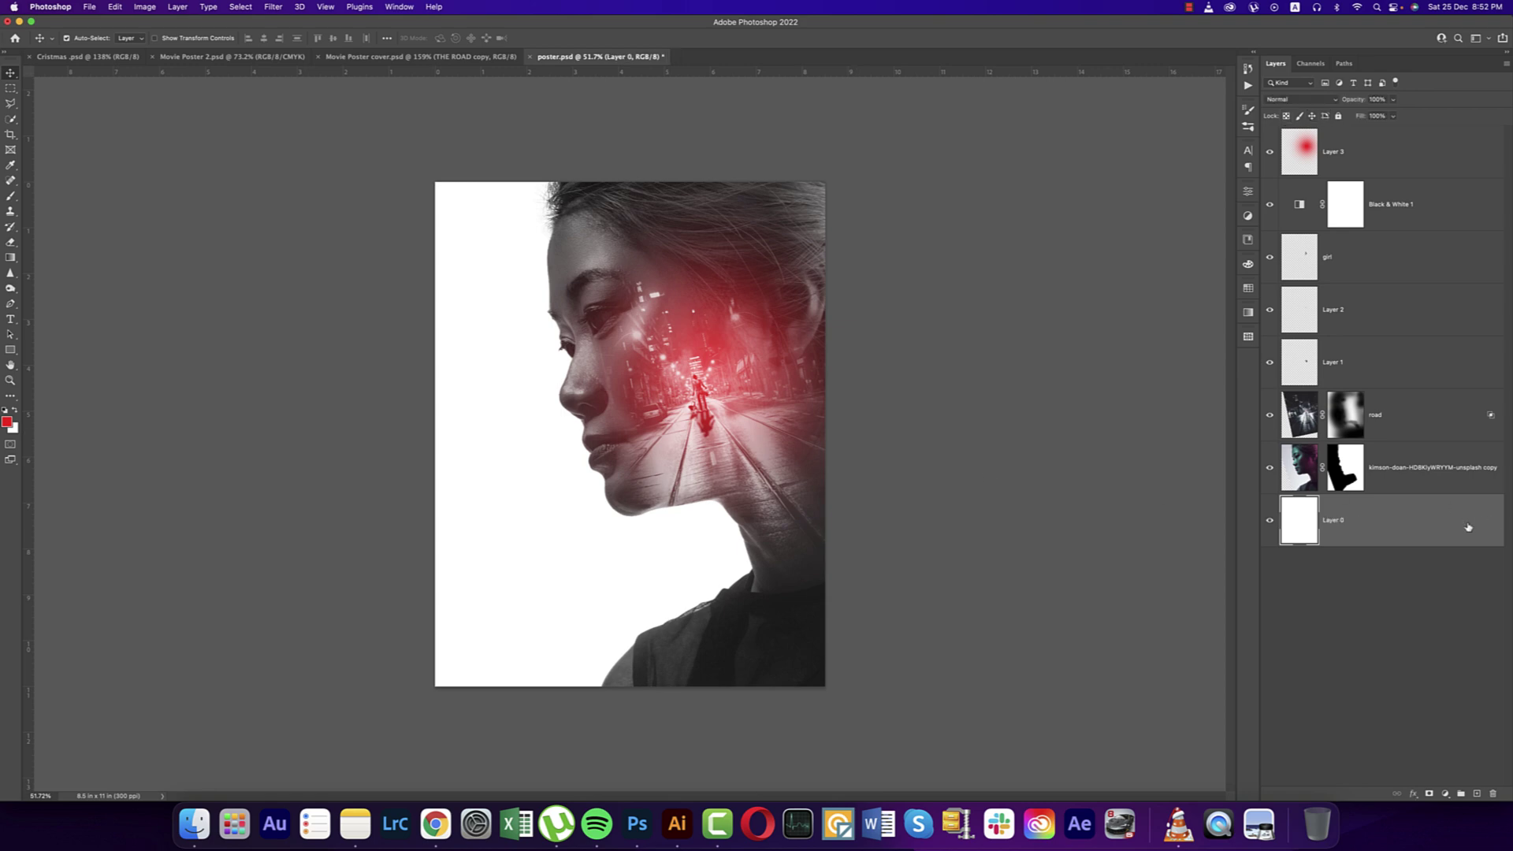
key("Delete")
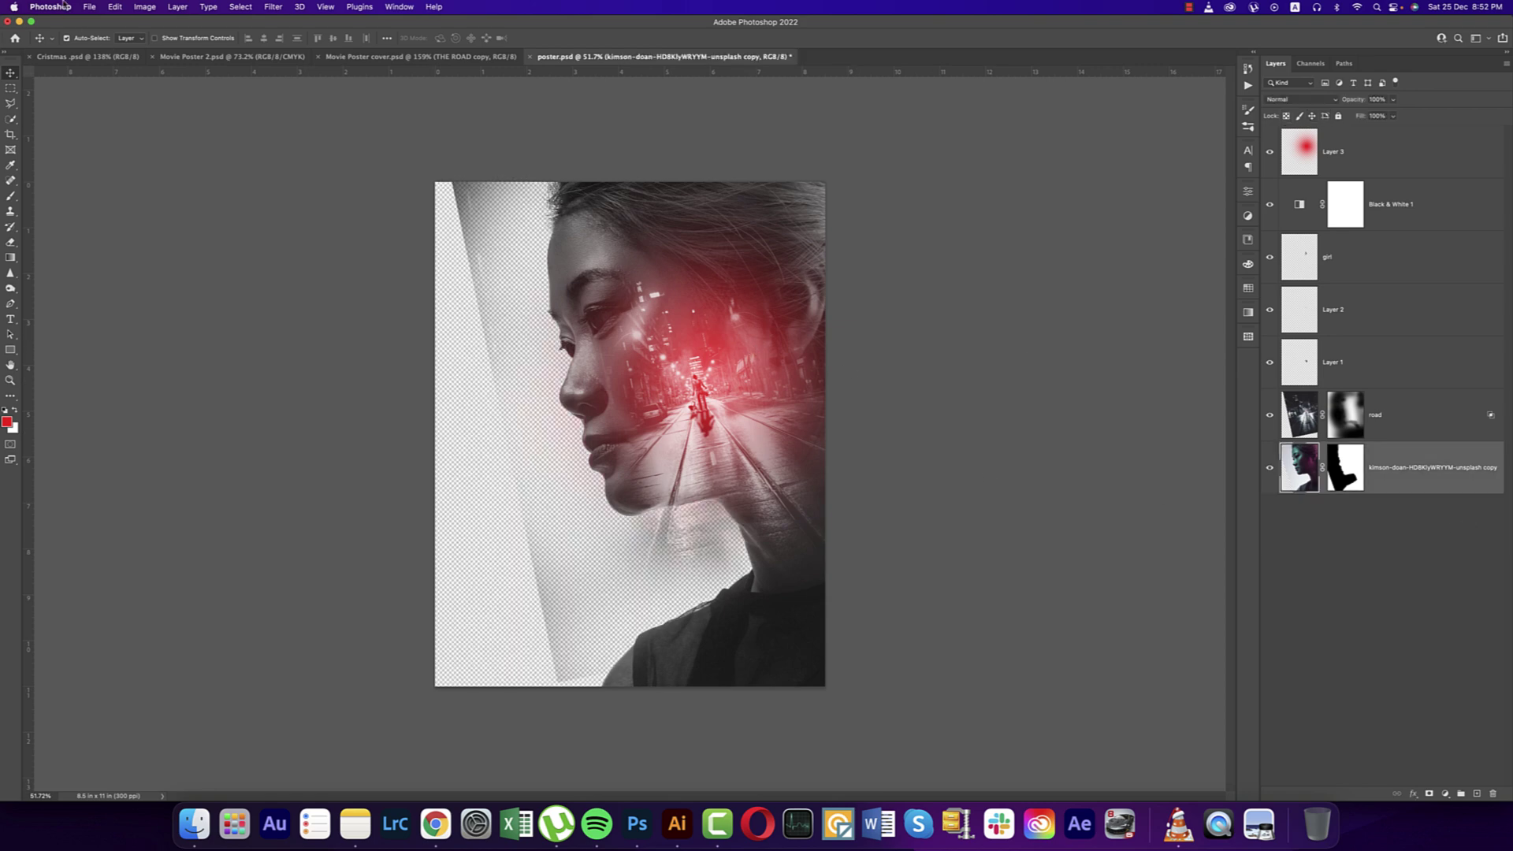
Place the white texture embedded, rotated -90° and scaled to fill, beneath the portrait.
left_click(89, 7)
left_click(146, 237)
double_click(872, 152)
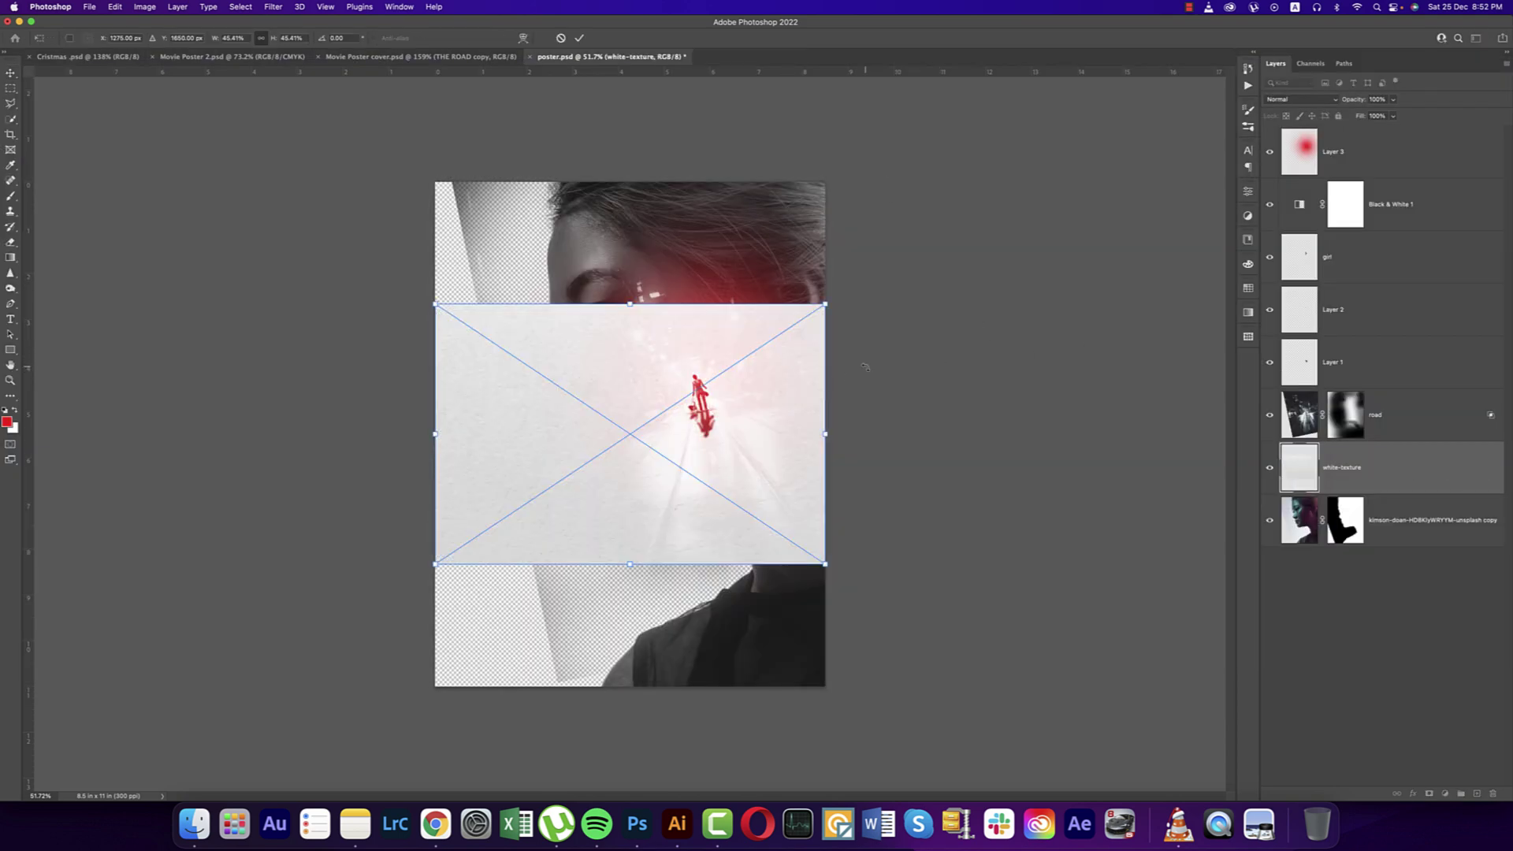
left_click_drag(874, 318, 517, 191)
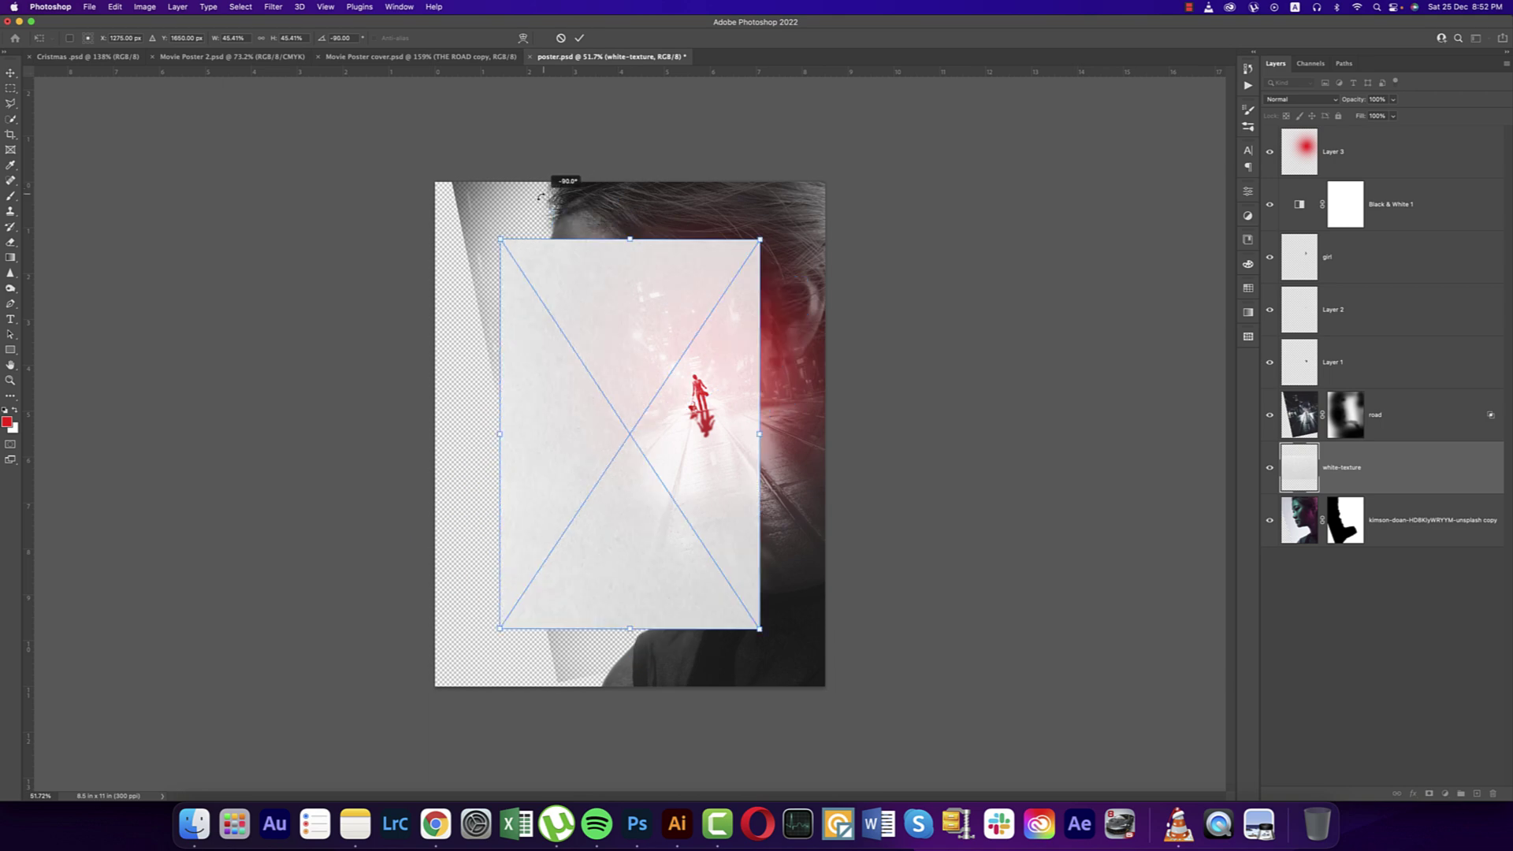
left_click_drag(758, 433, 875, 433)
key("Return")
left_click_drag(1393, 467, 1395, 581)
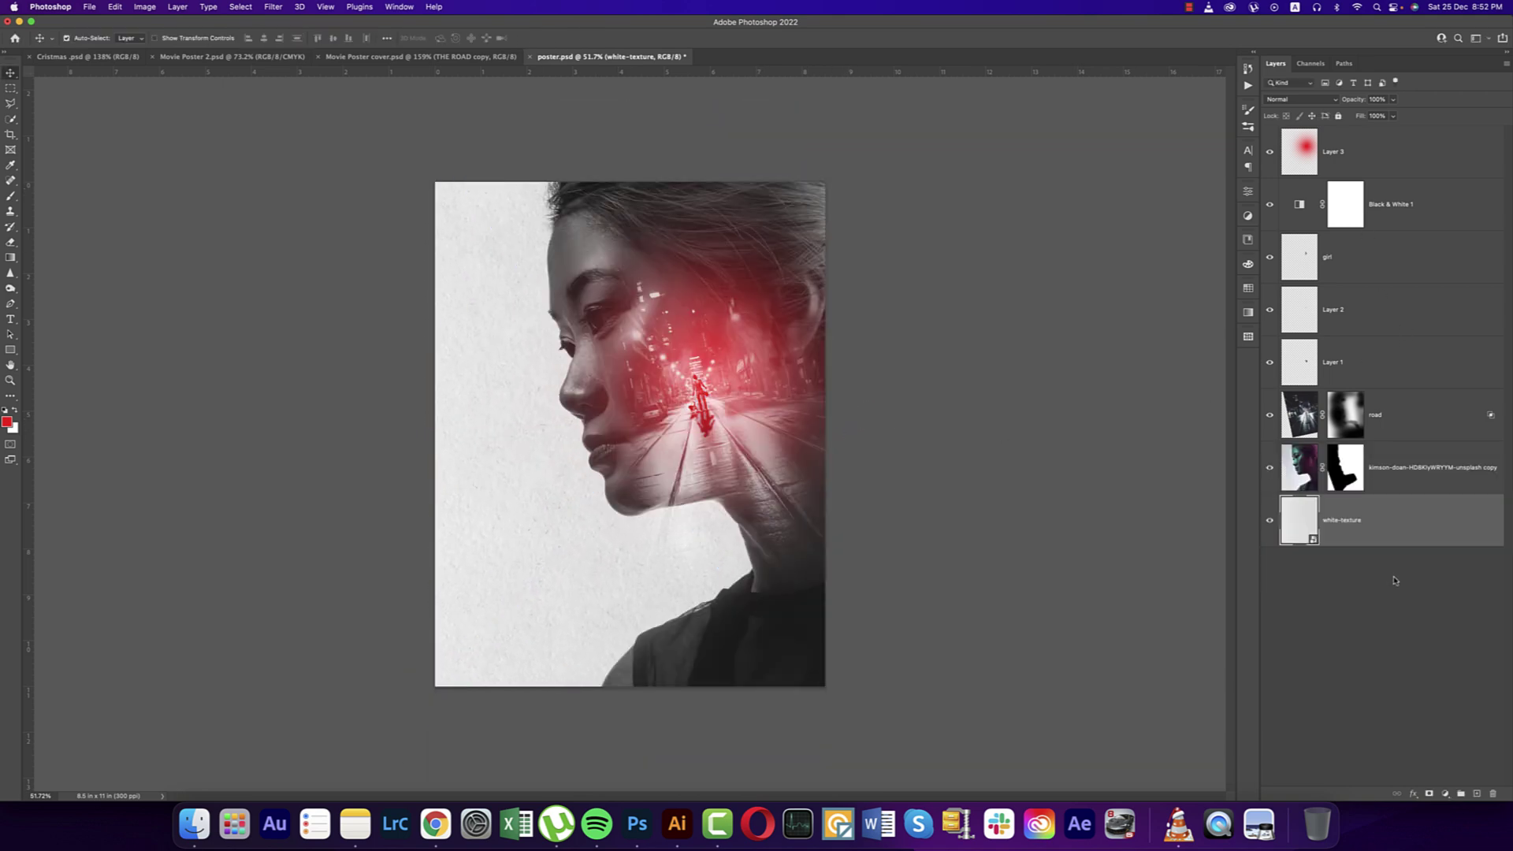
scroll(959, 494, "down", 1)
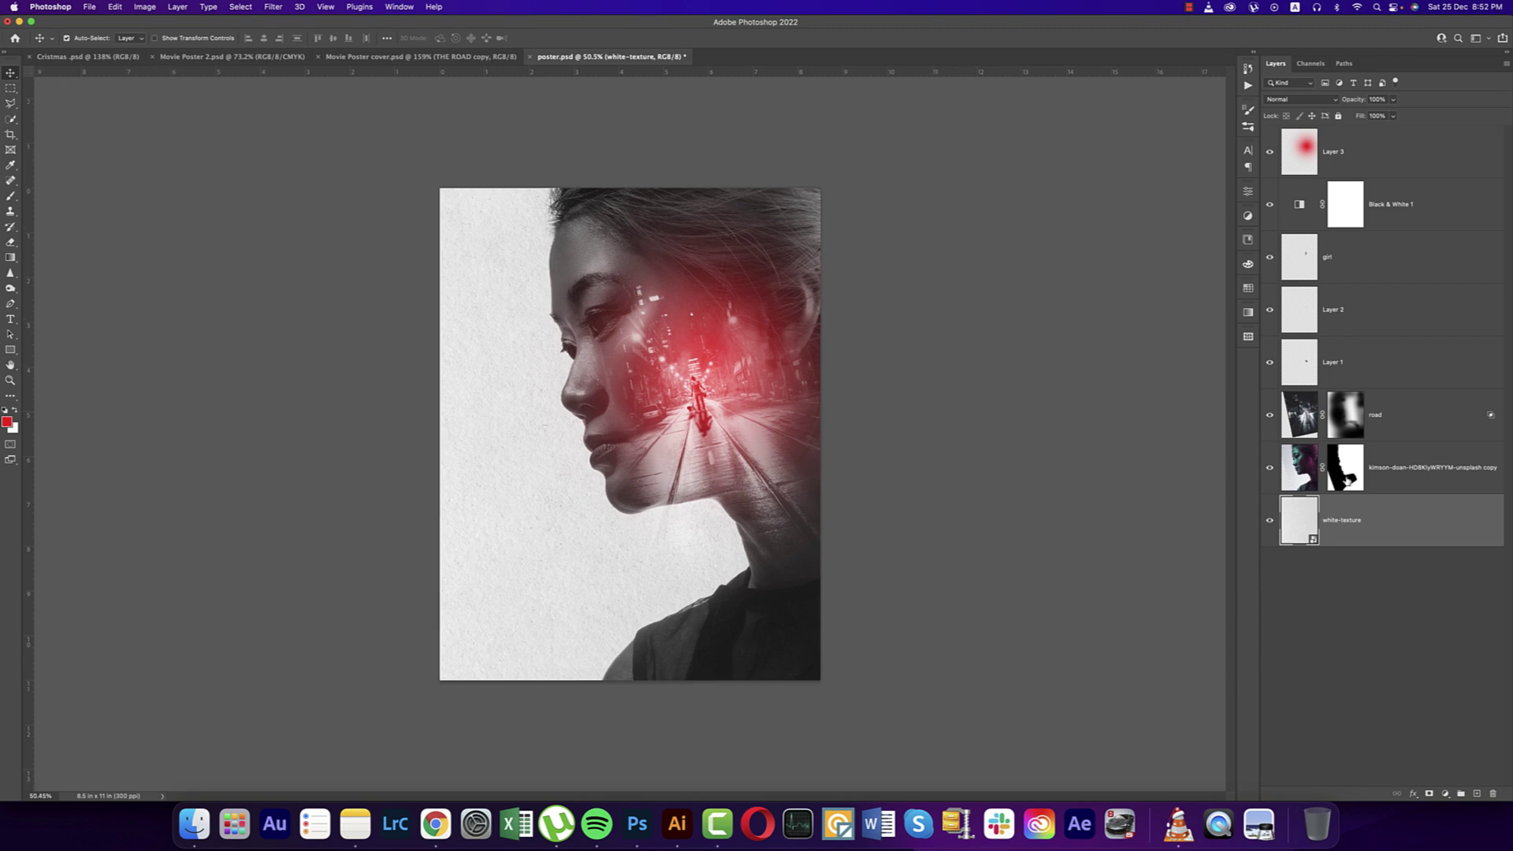
Rasterize the white-texture layer into a regular pixel layer.
left_click(1346, 415)
scroll(694, 544, "up", 5)
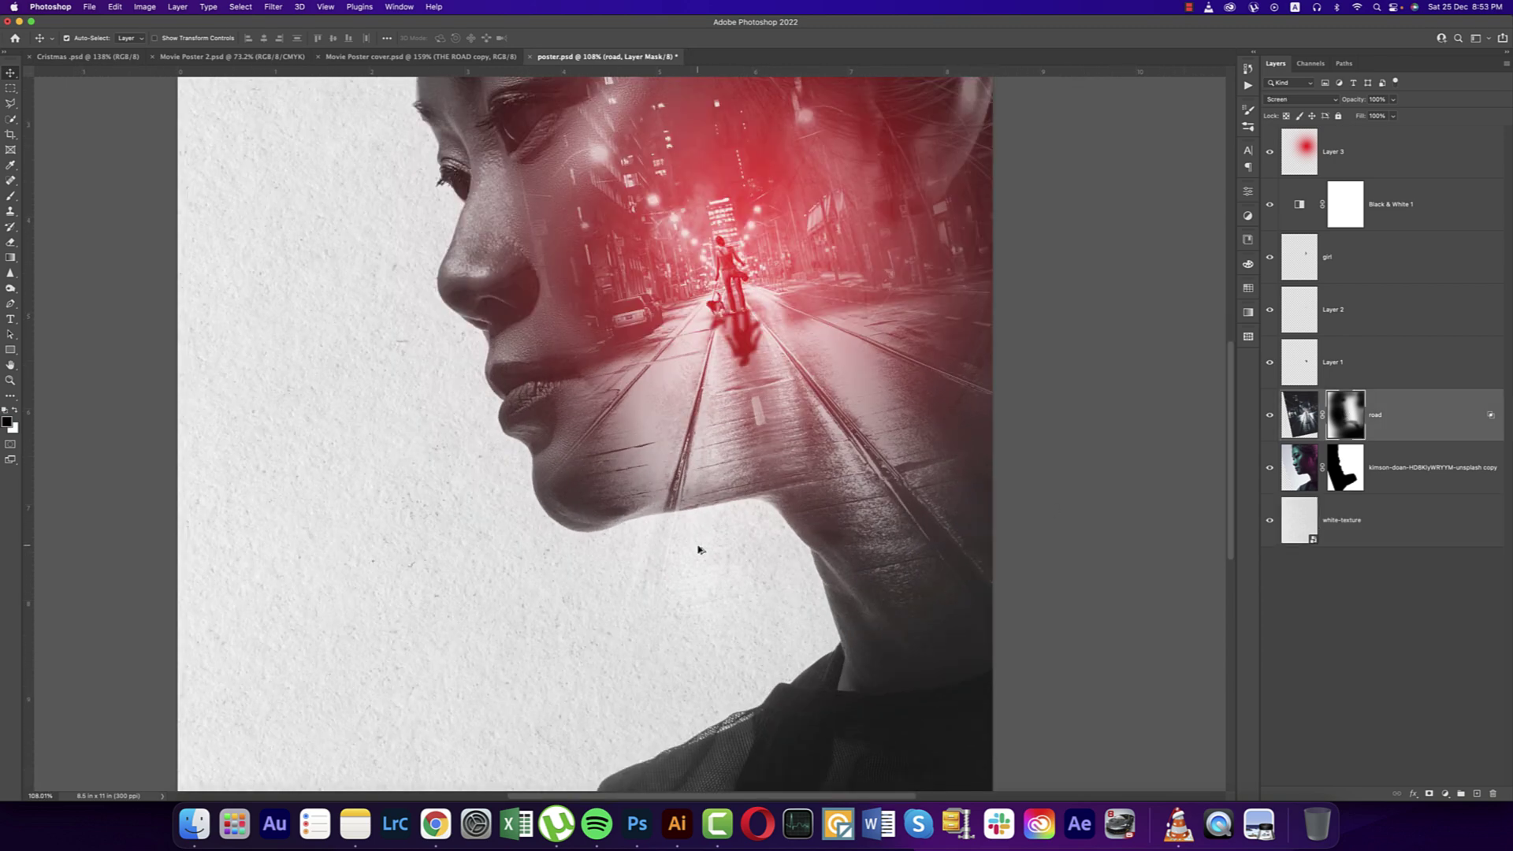
scroll(699, 549, "down", 3)
scroll(674, 548, "up", 7)
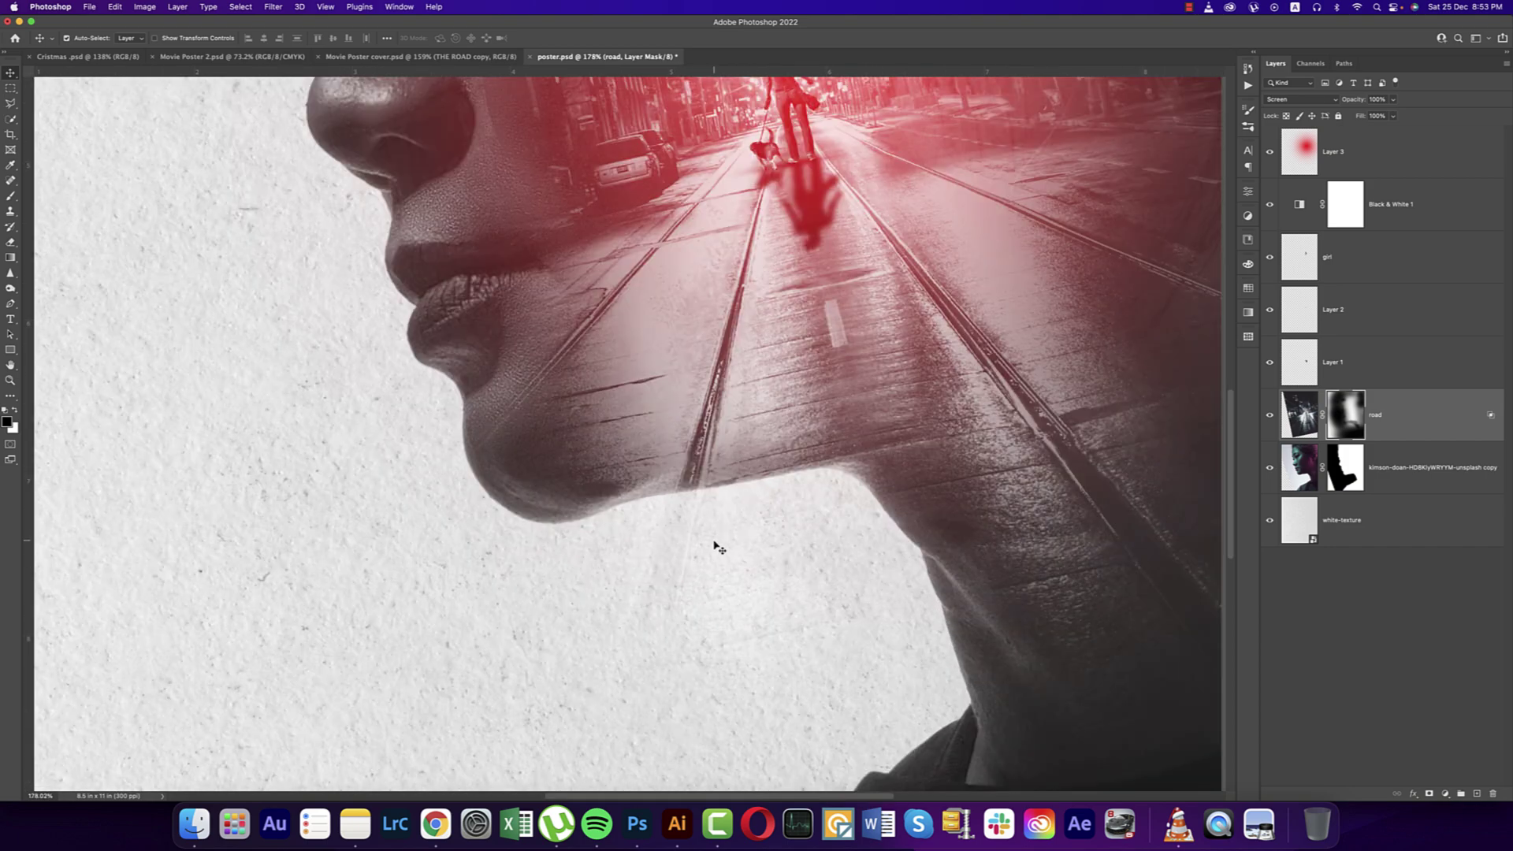
right_click(1416, 525)
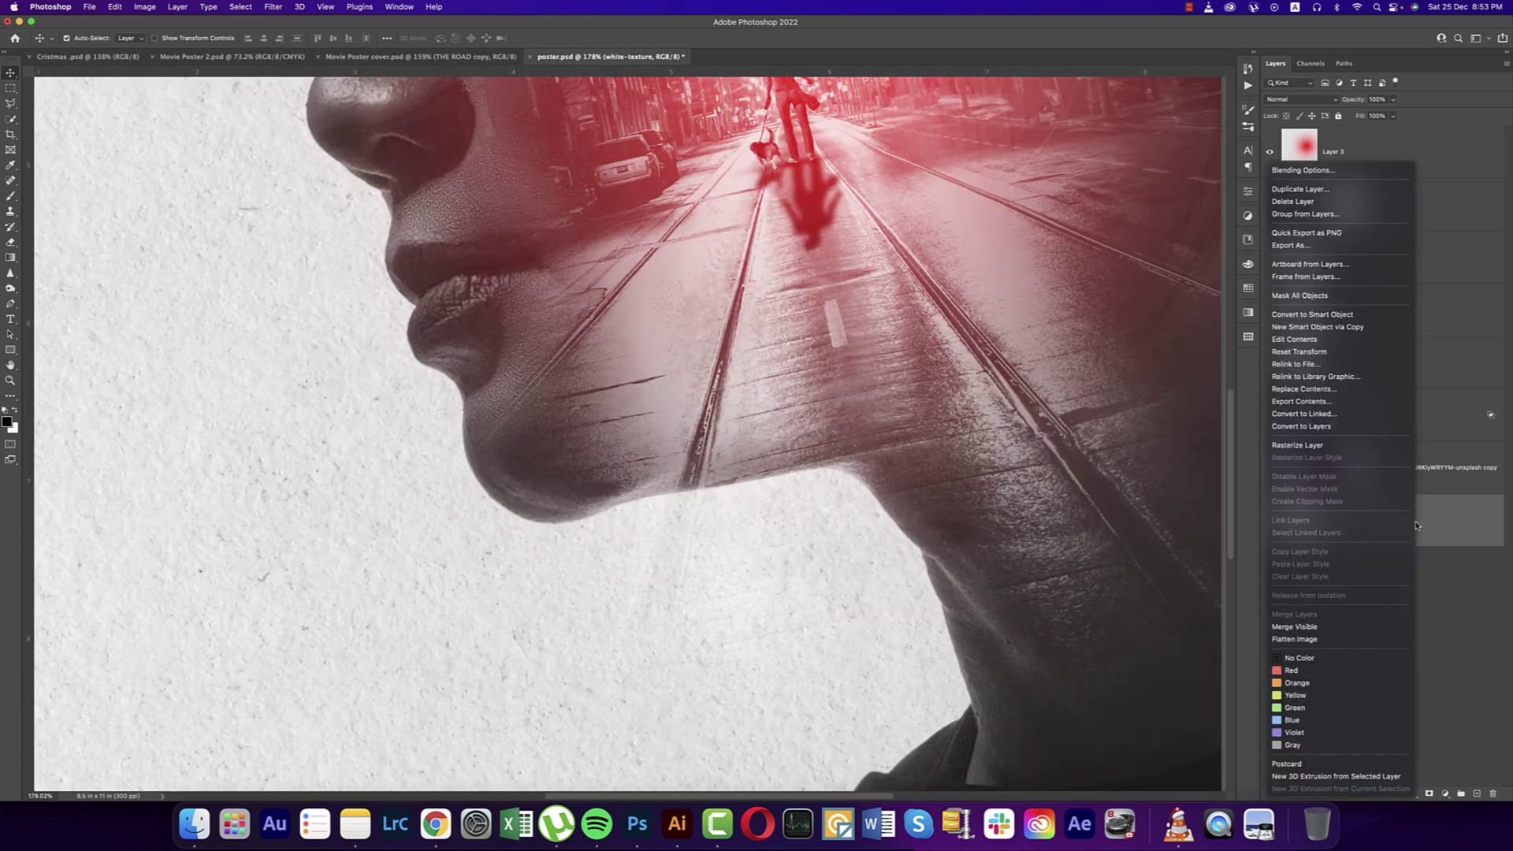
left_click(1244, 455)
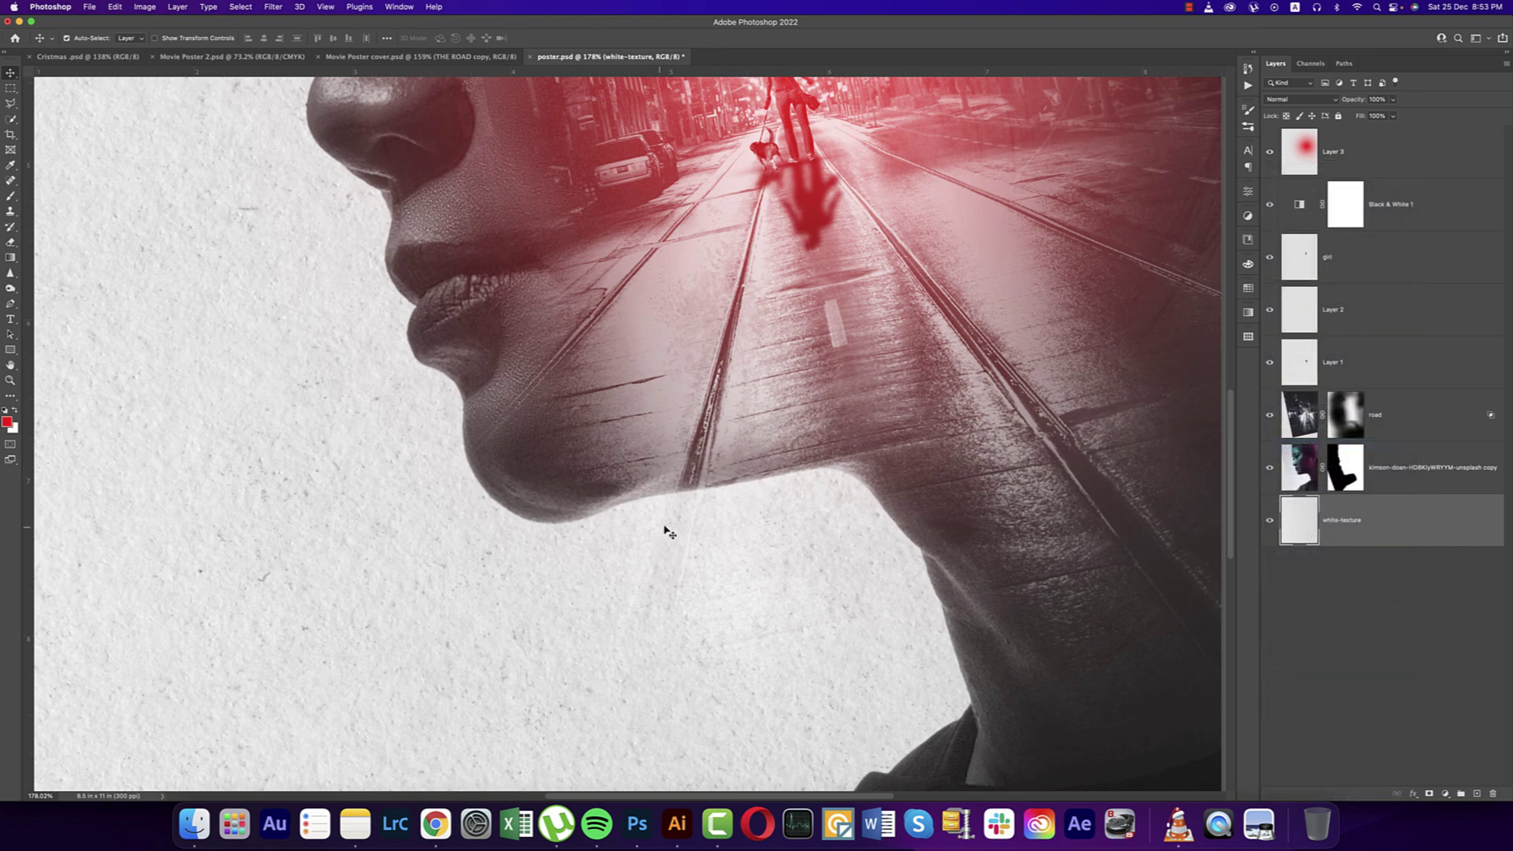
scroll(697, 529, "down", 5)
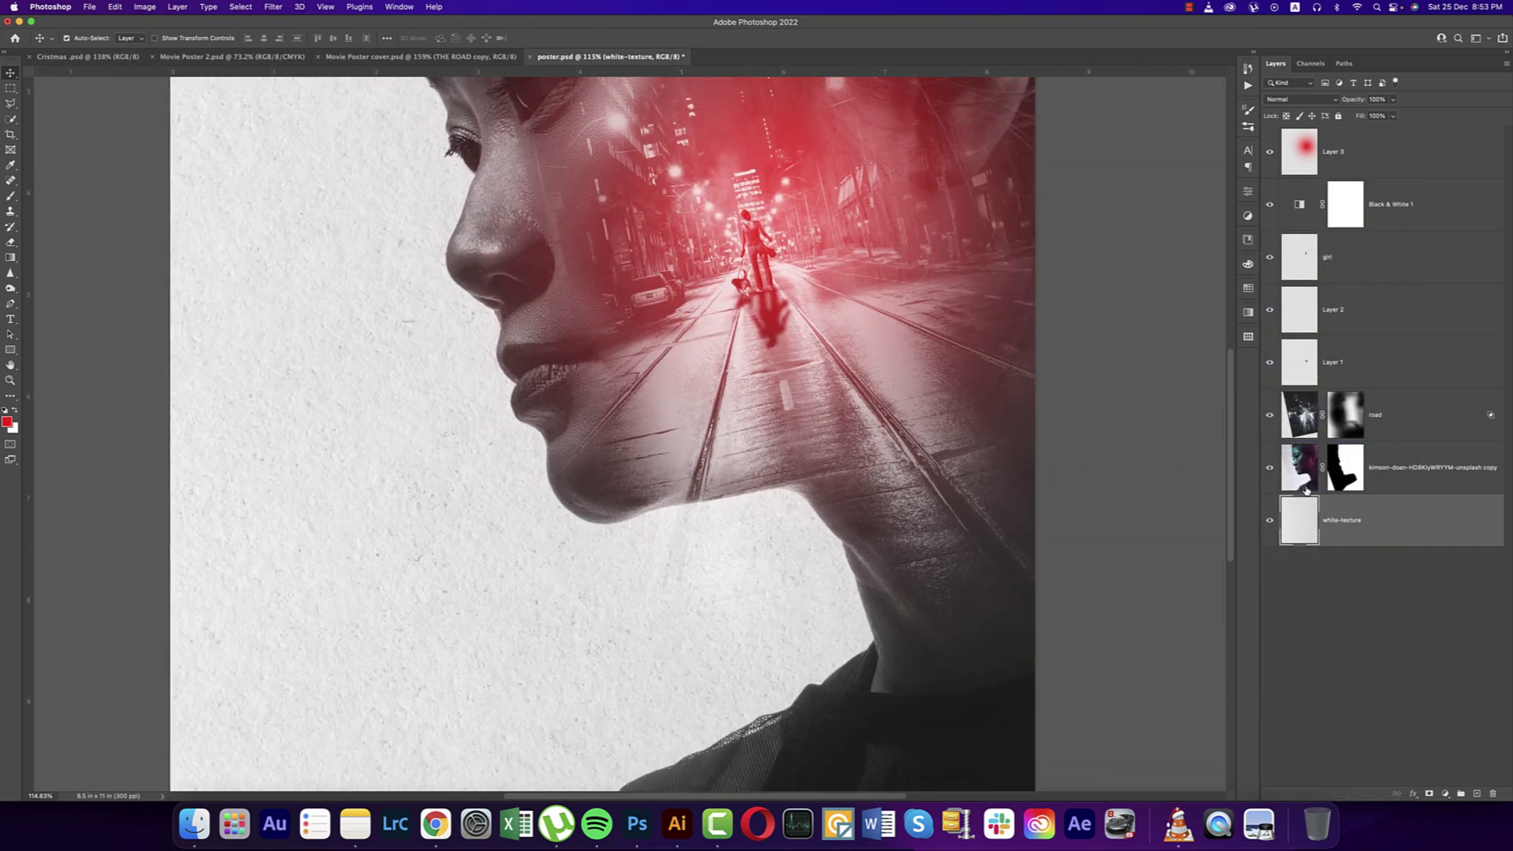
Paint the road mask outside the inverted woman's silhouette with a size-800 brush.
left_click(1358, 426)
left_click(1270, 416)
left_click(1270, 416)
scroll(1051, 502, "down", 4)
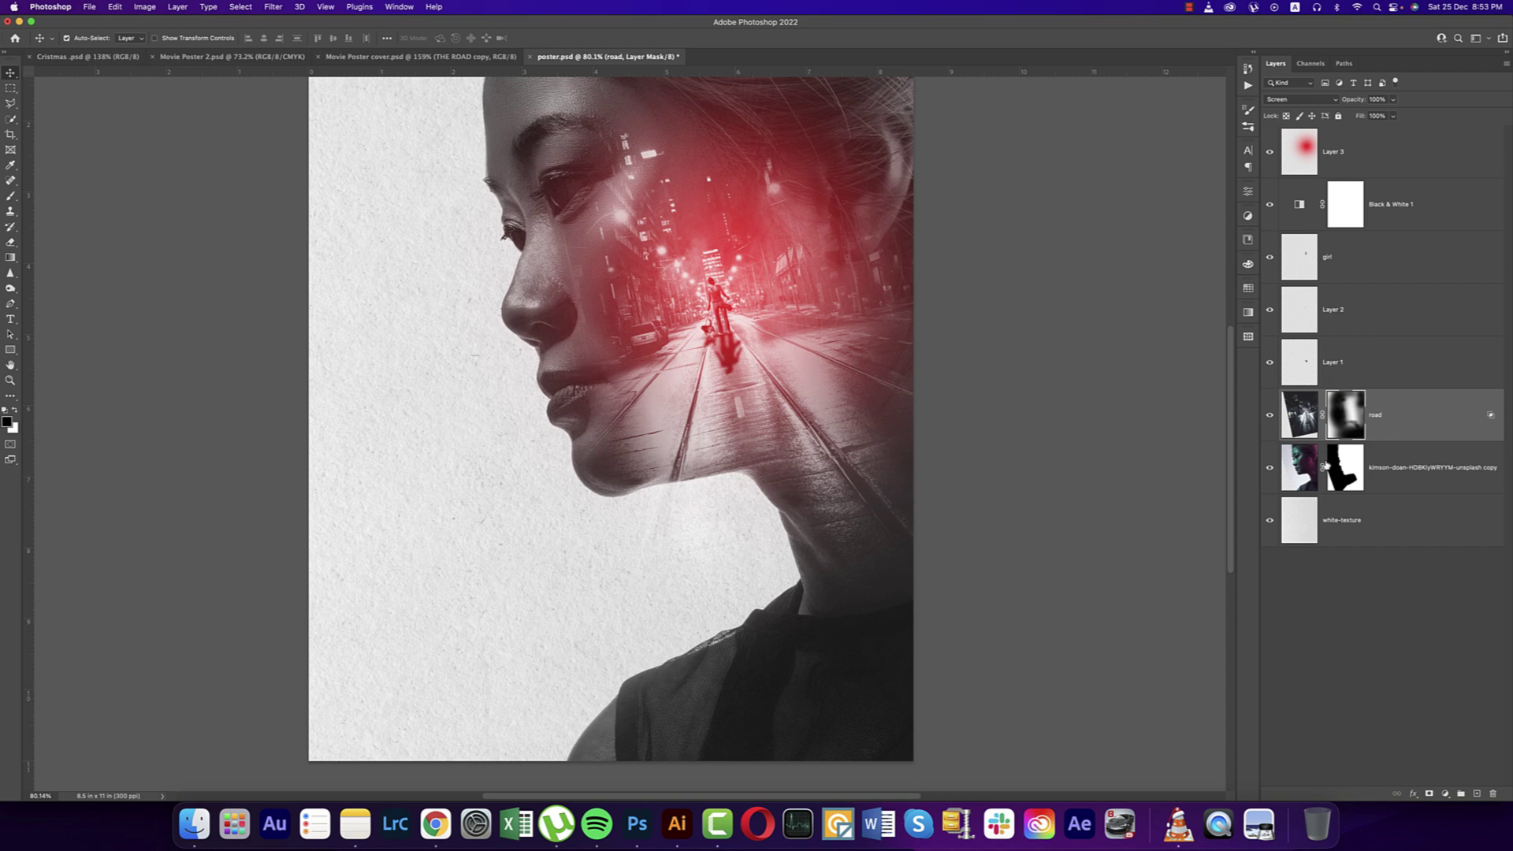
left_click(1351, 471, "super")
left_click(240, 6)
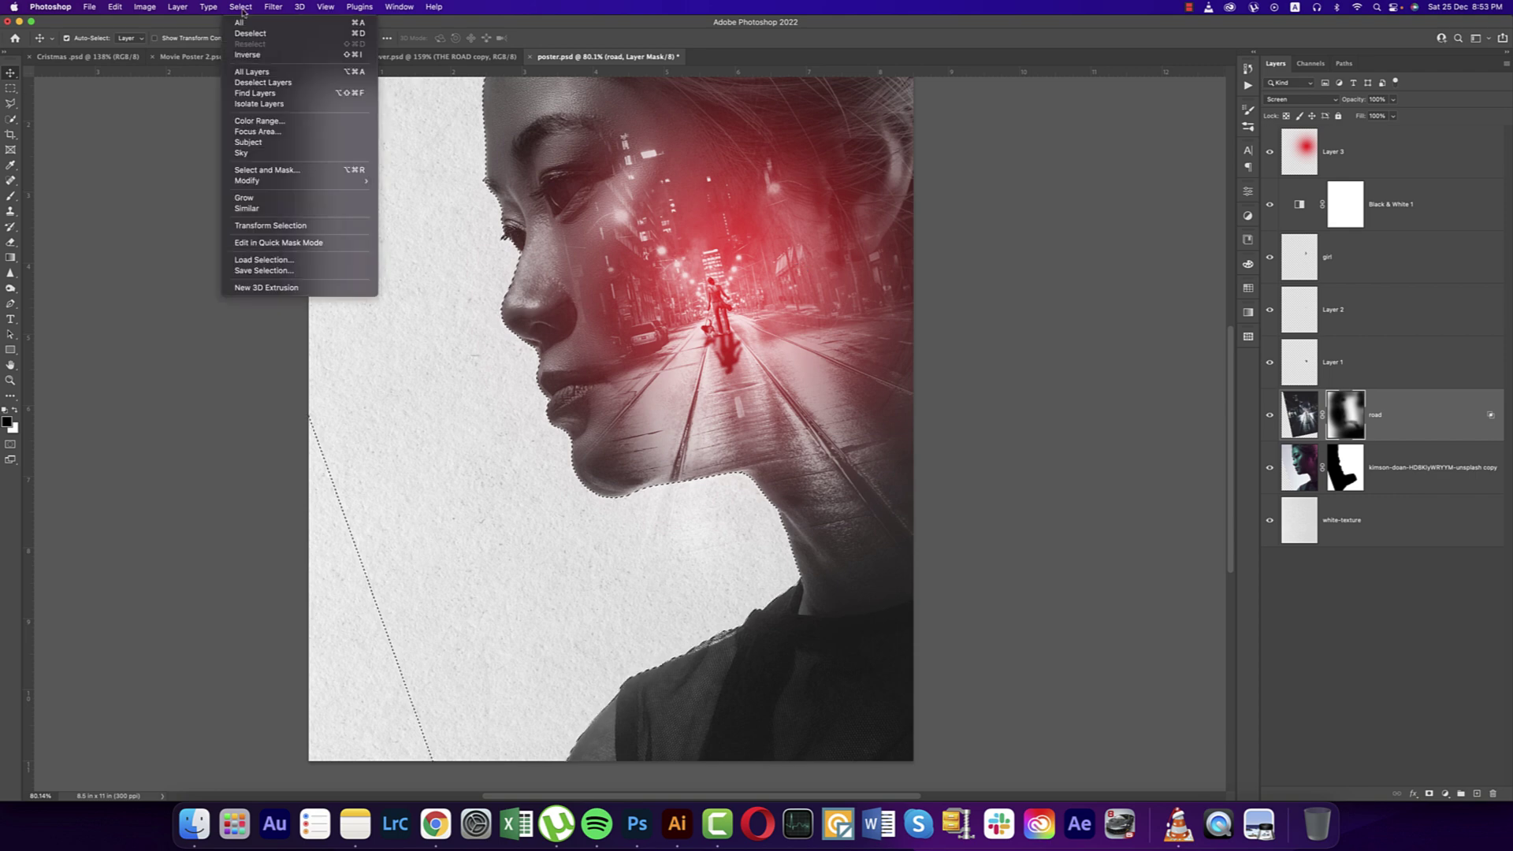
left_click(252, 52)
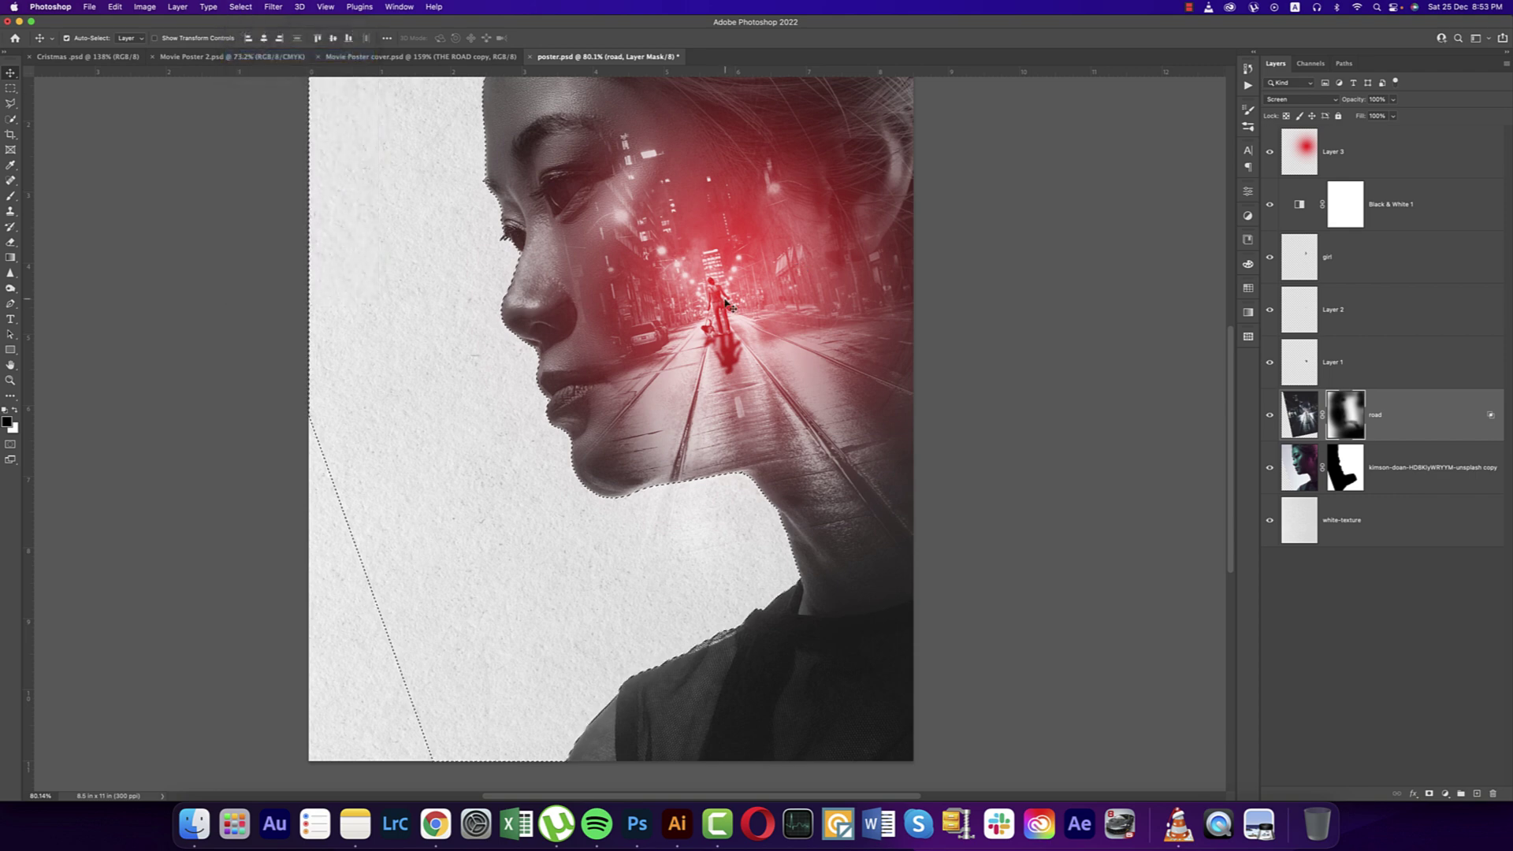
left_click(10, 196)
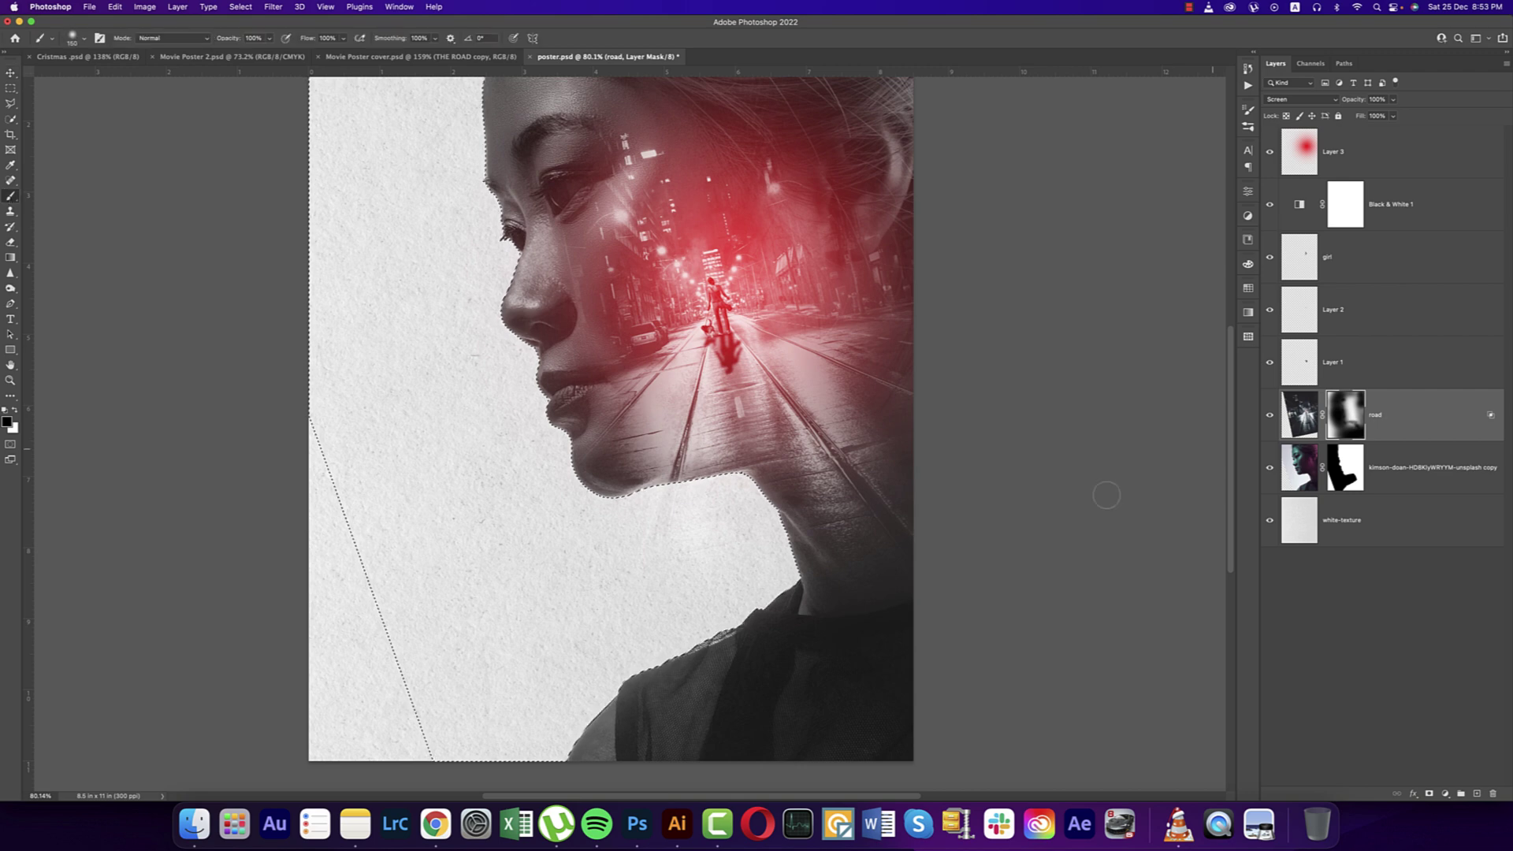
key("bracketright")
key("bracketright")
key("bracketright")
key("bracketright")
key("bracketright")
key("bracketright")
key("bracketright")
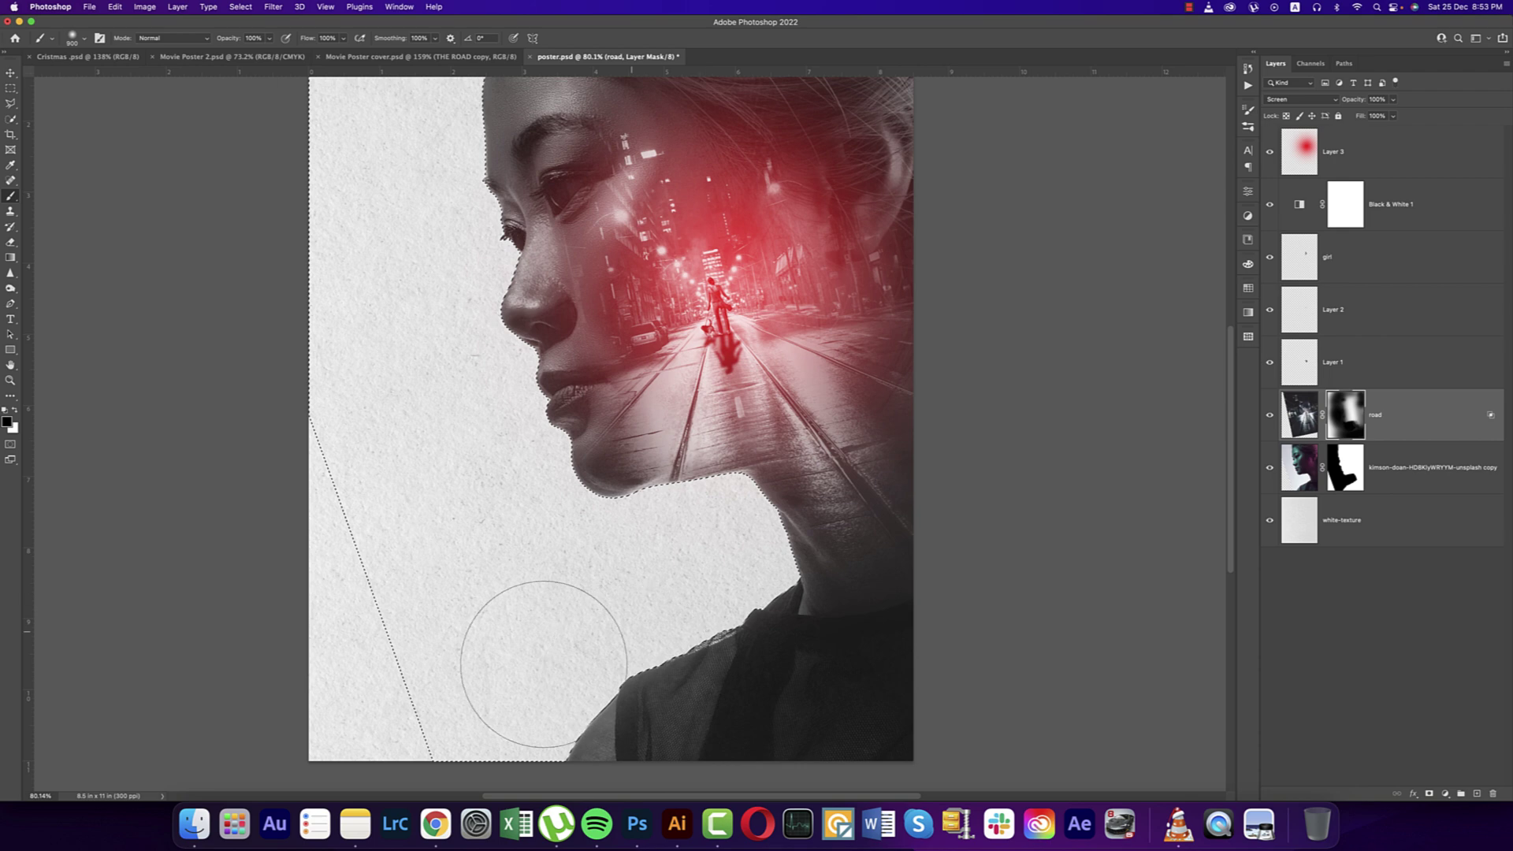
scroll(702, 499, "down", 5)
key("super+d")
key("super+0")
Lower the road layer's opacity to 92%.
key("v")
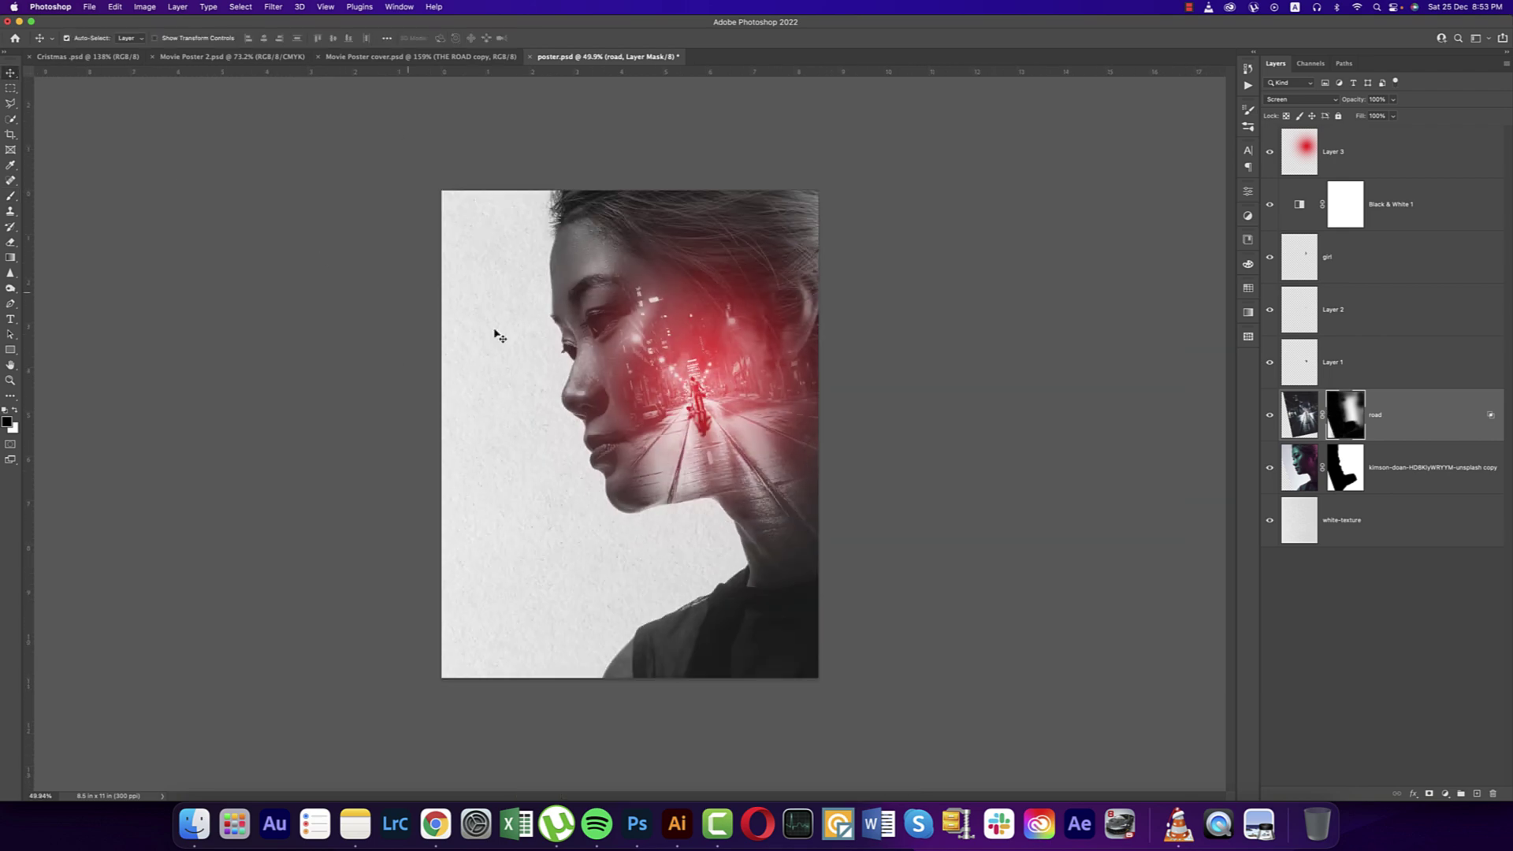
scroll(749, 470, "up", 1)
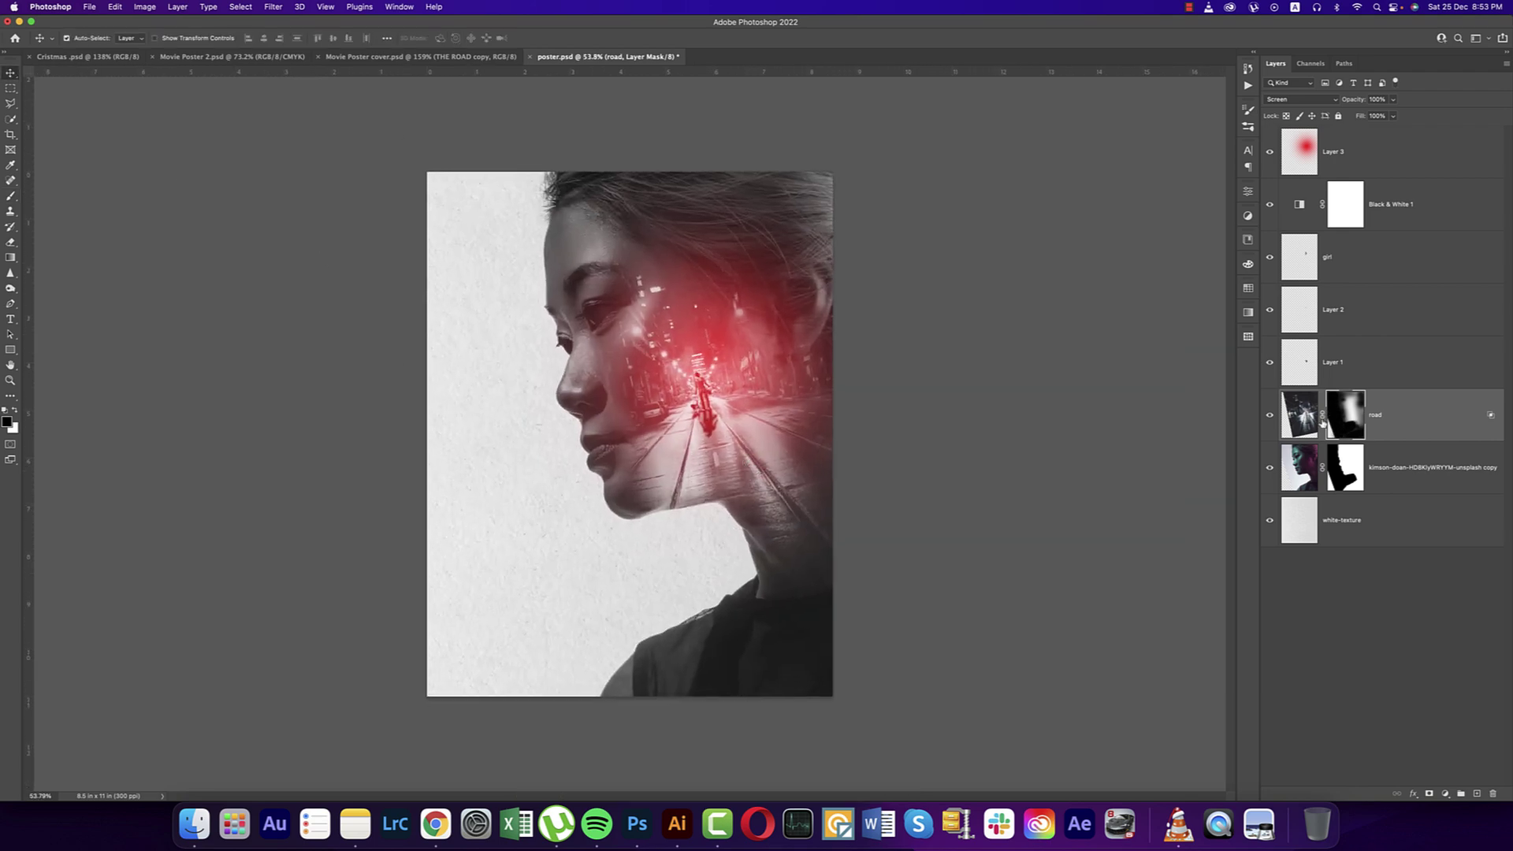
key("super+2")
left_click_drag(1358, 102, 1354, 104)
scroll(893, 363, "down", 2)
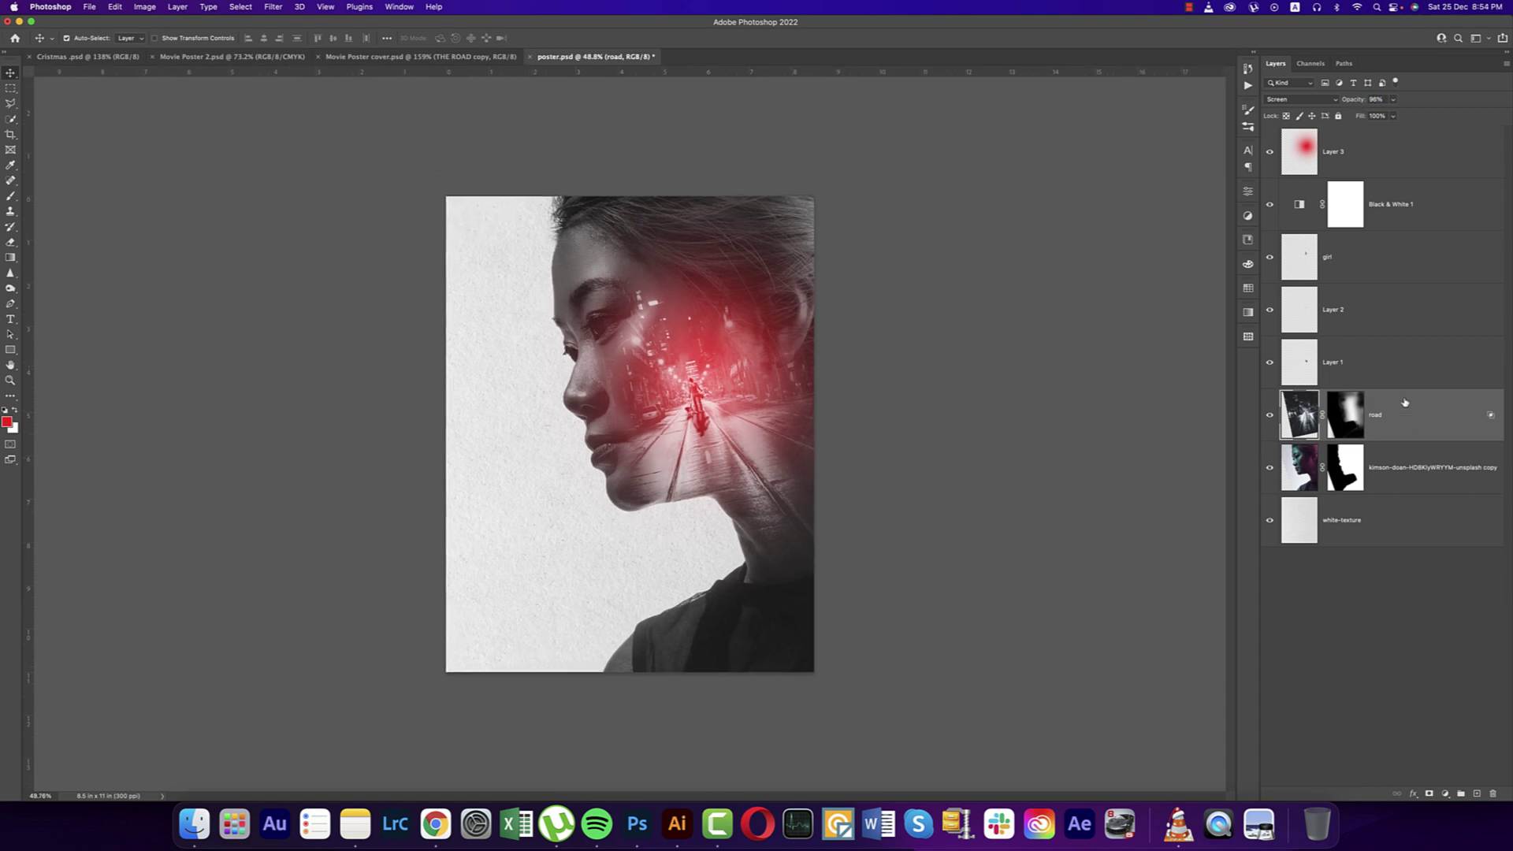
left_click(1375, 154)
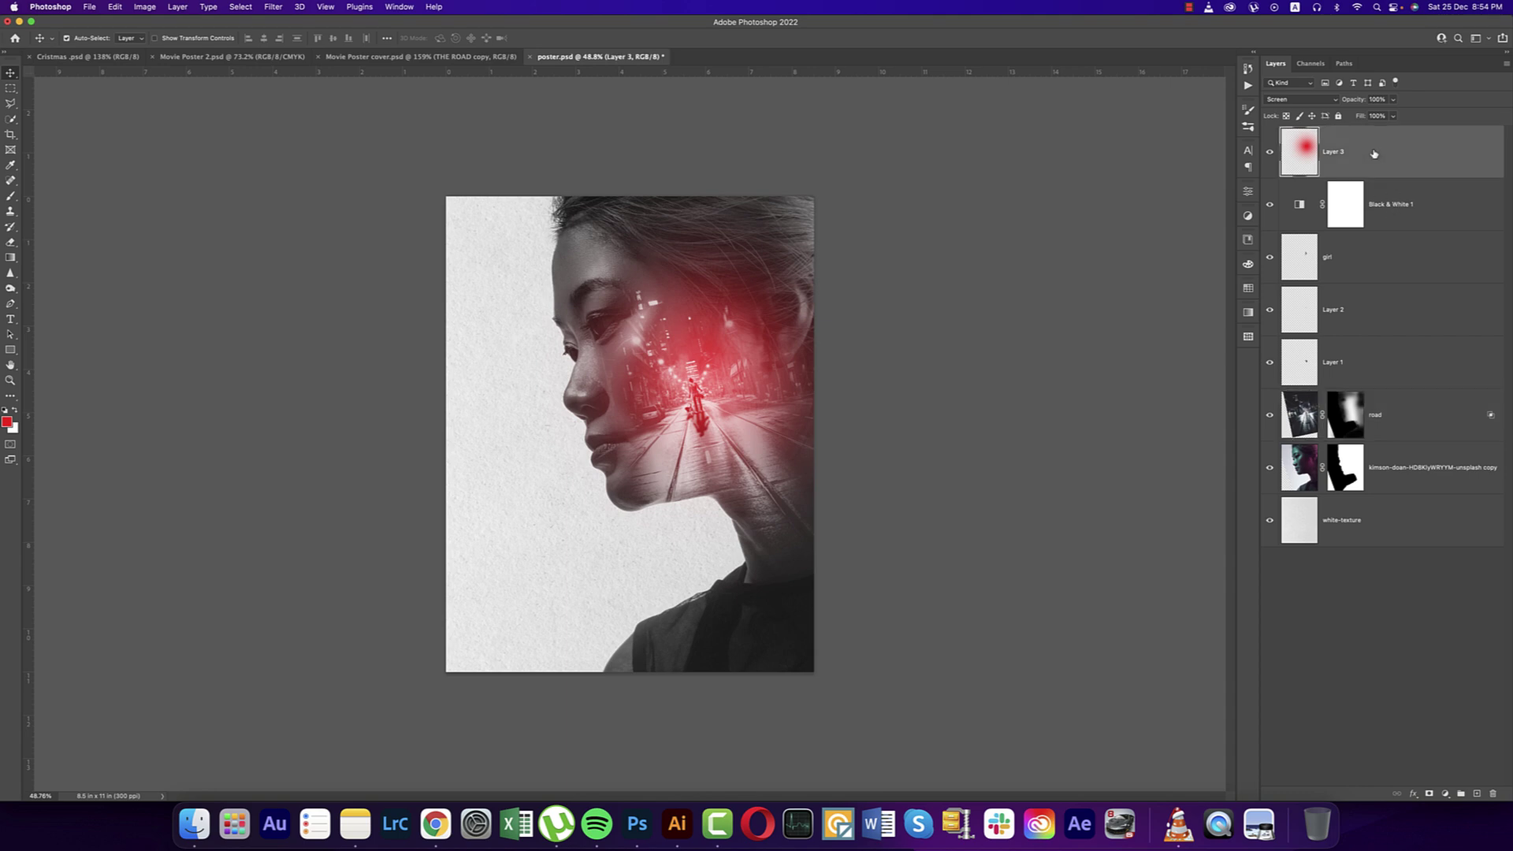
Group all the poster layers into a group named Main.
left_click(1406, 523, "shift")
key("super+g")
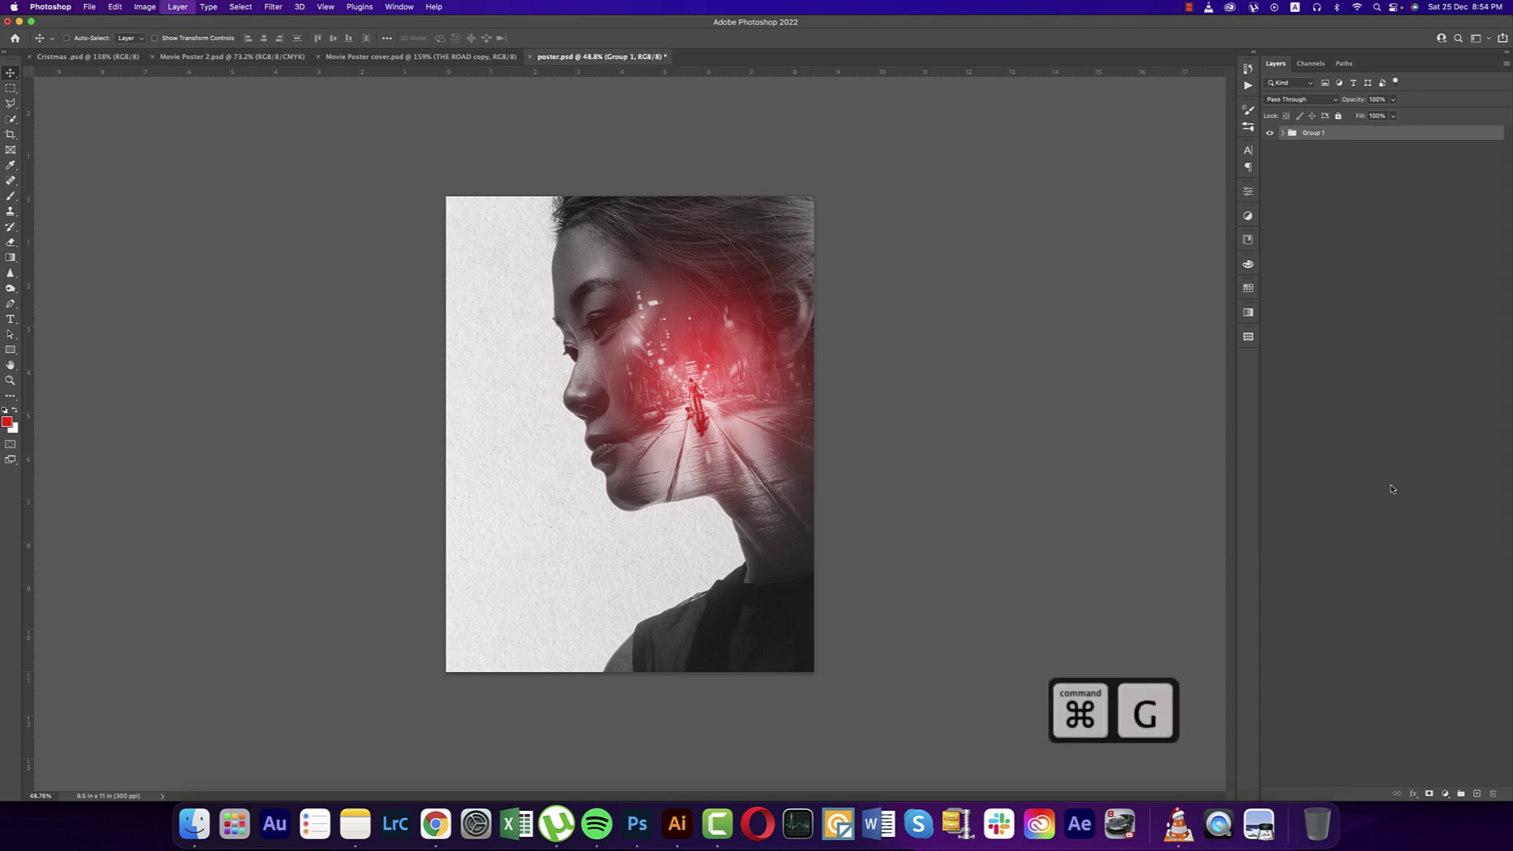
double_click(1314, 132)
type("Main")
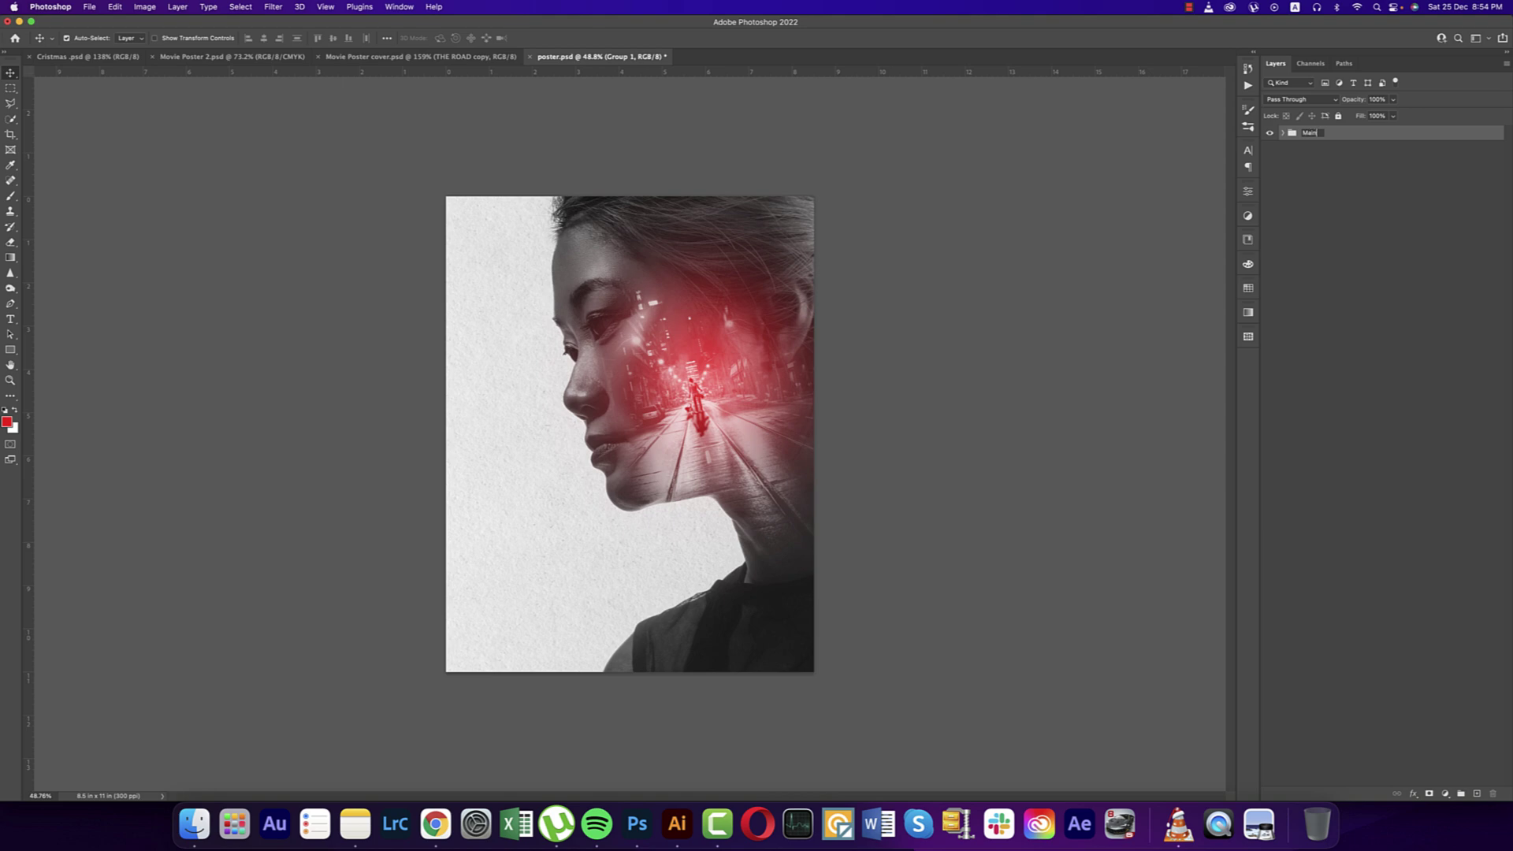
key("Return")
Rotate the Main group by about -5 degrees.
key("super+t")
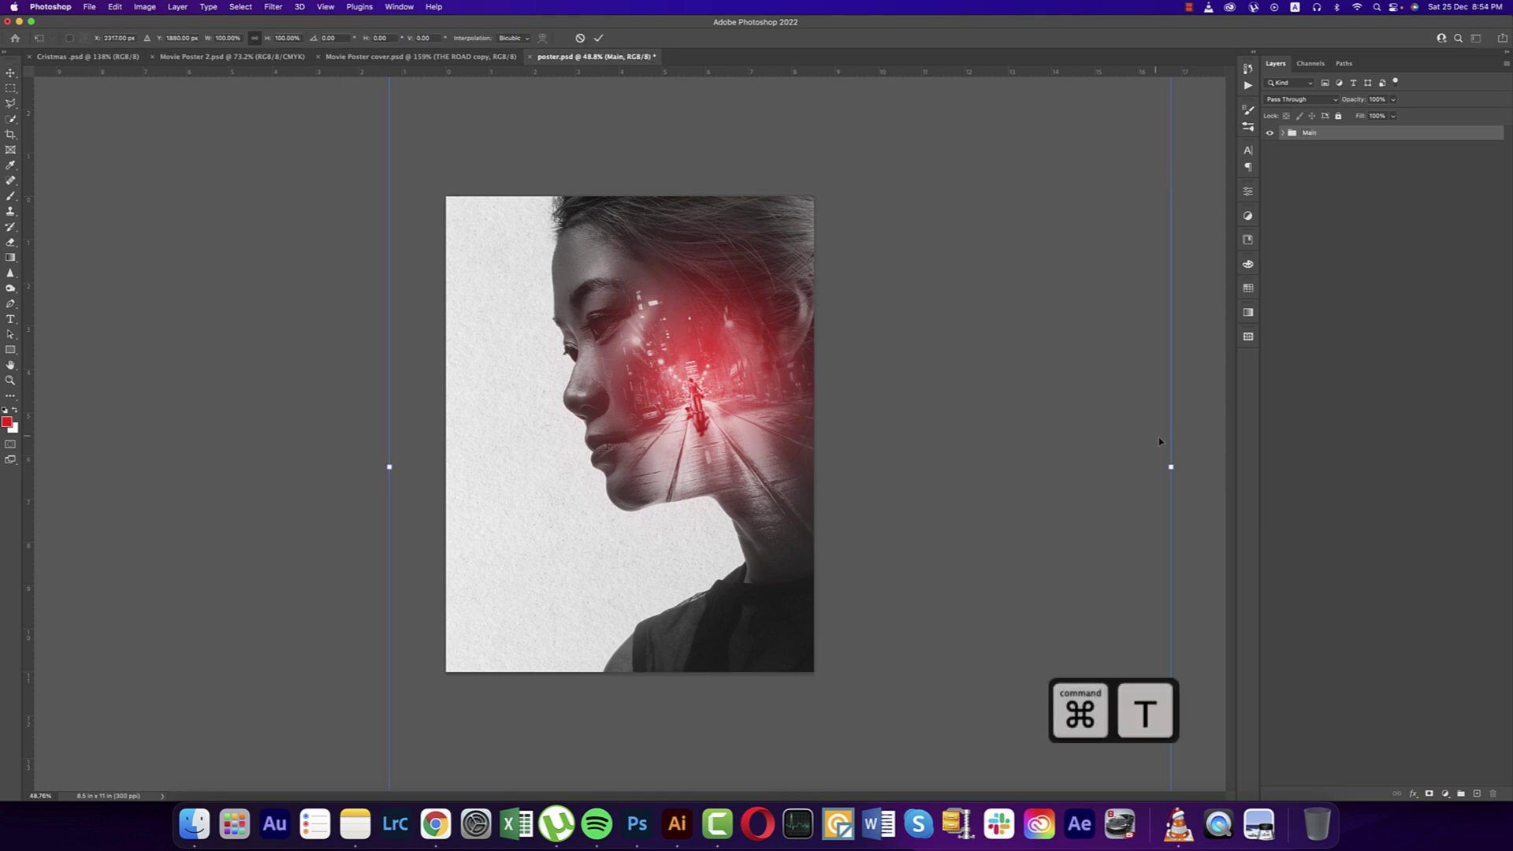
left_click_drag(1190, 468, 1196, 418)
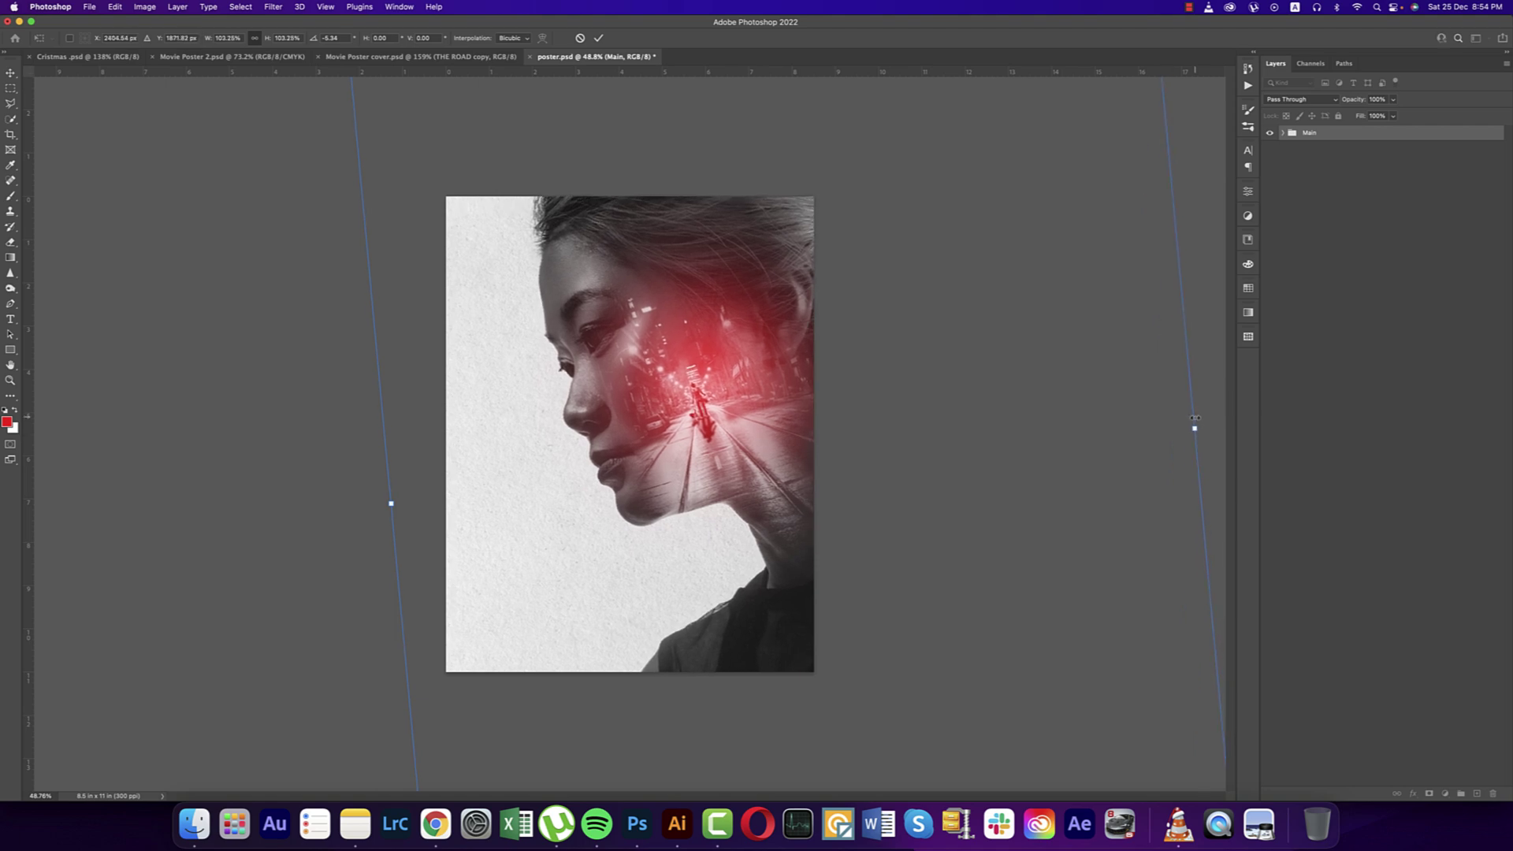
key("Return")
scroll(623, 474, "up", 3)
scroll(623, 474, "down", 3)
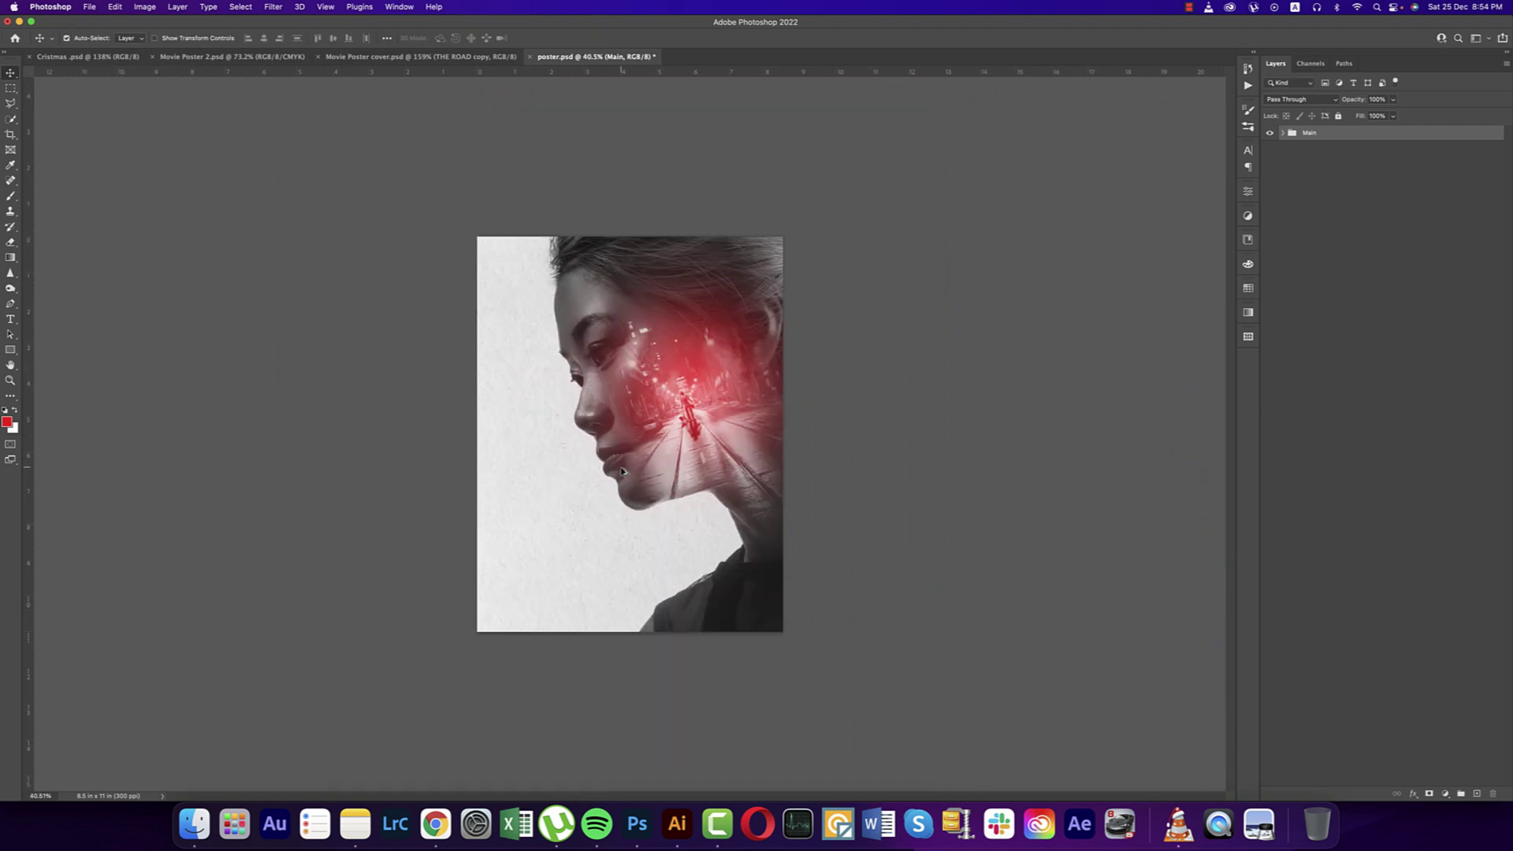
scroll(513, 551, "up", 2)
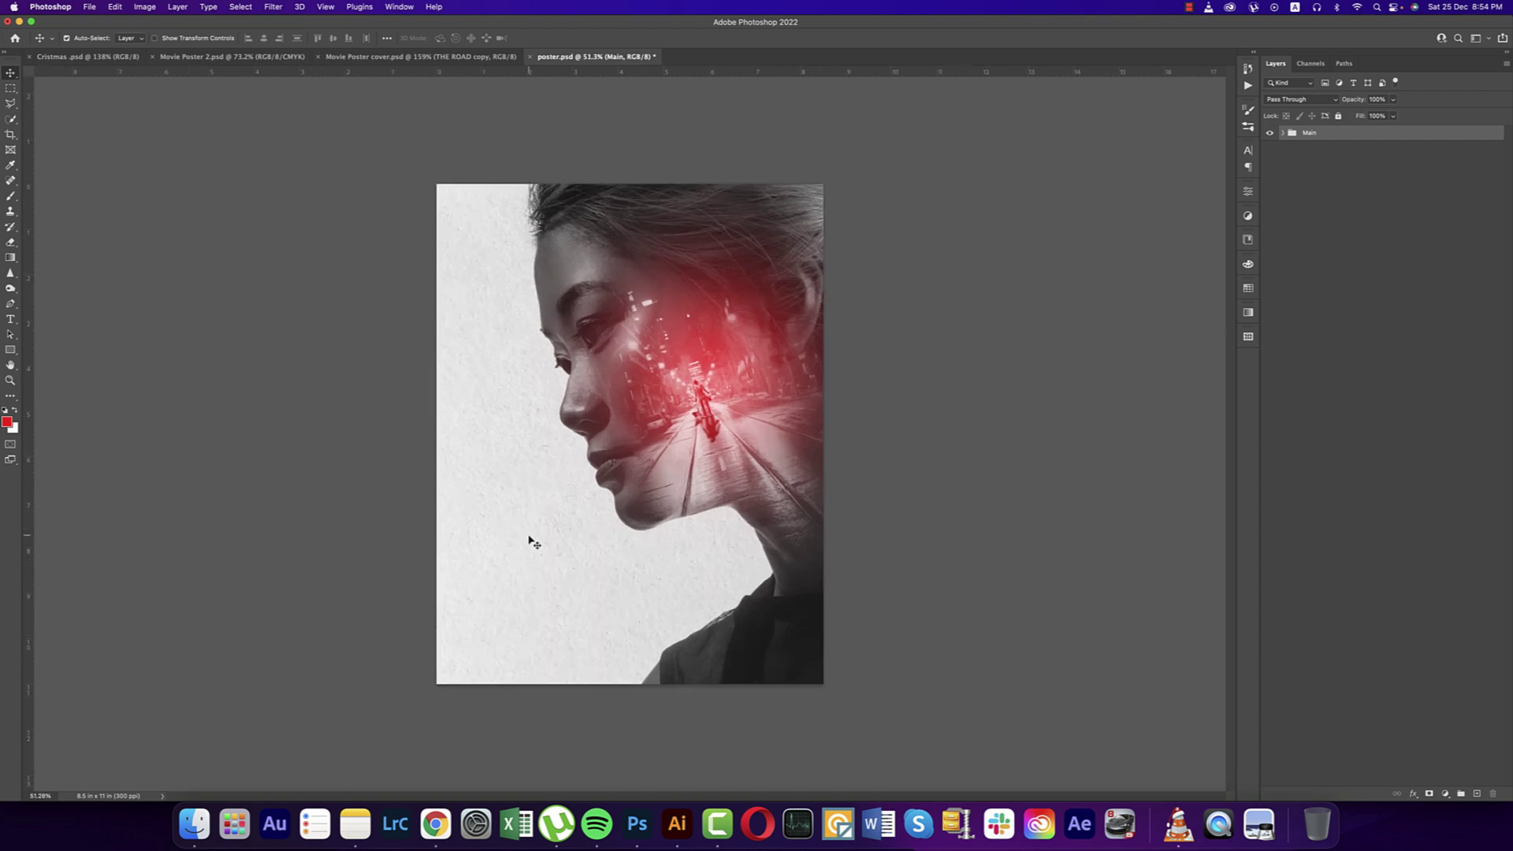
Type the title THE ROAD at lower left and scale it up to poster size.
key("t")
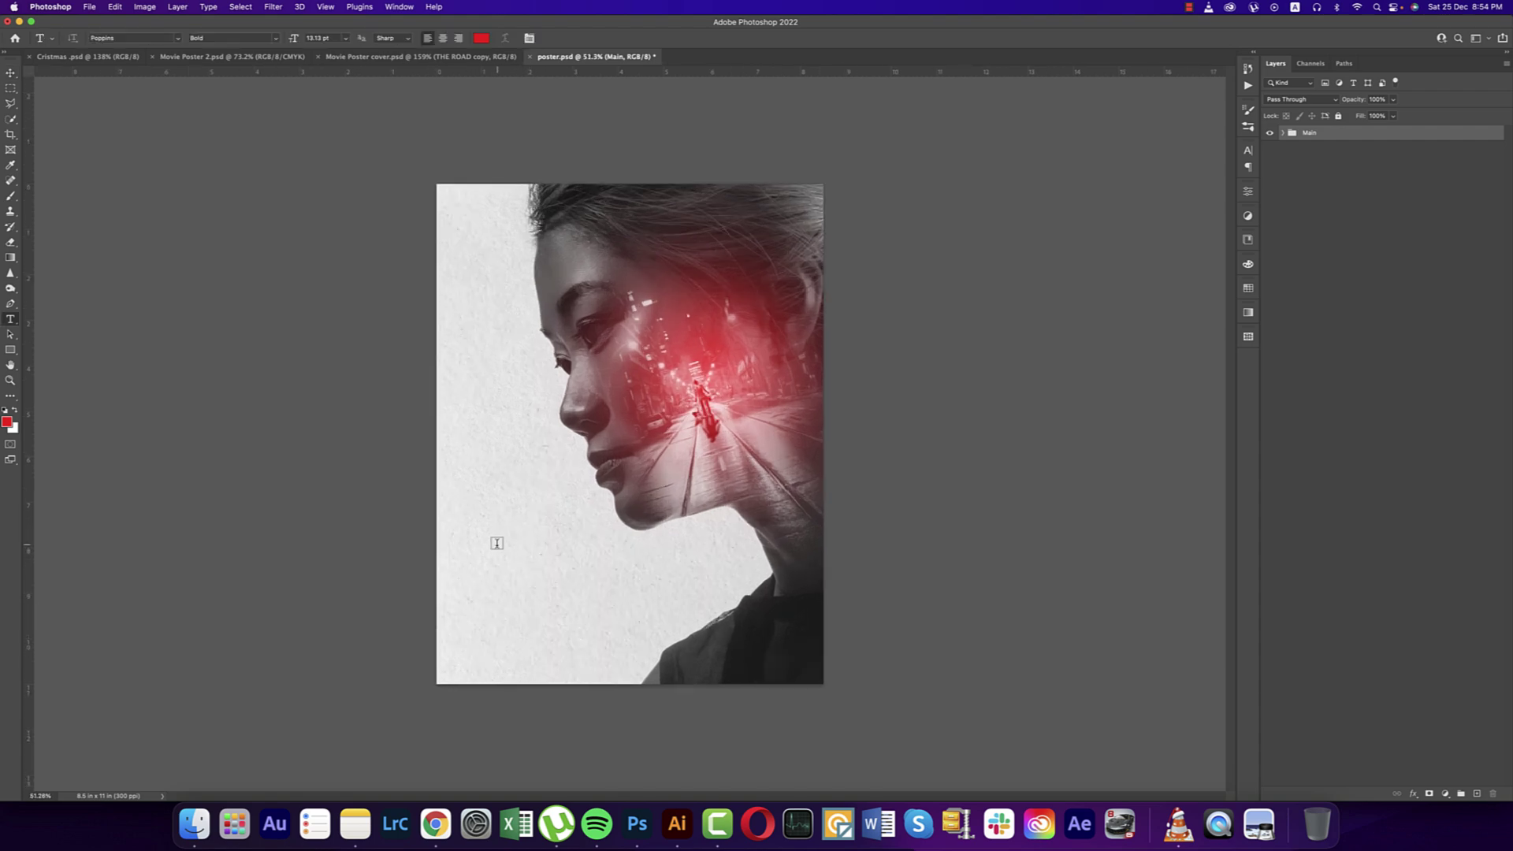
left_click(487, 548)
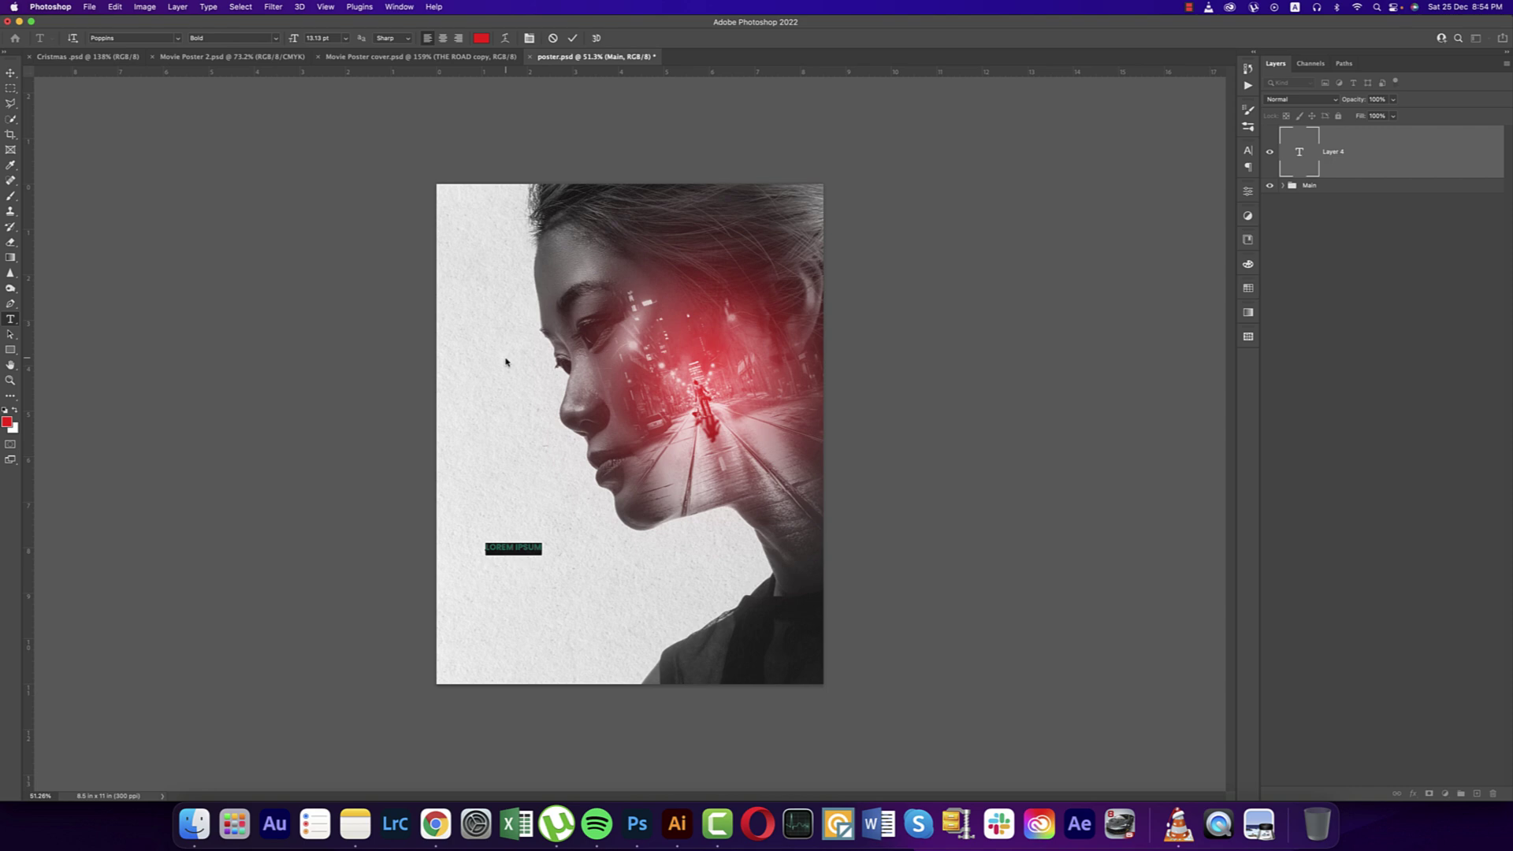
type("THE ROAD")
key("super+Return")
key("super+t")
left_click_drag(512, 563, 658, 628)
key("Return")
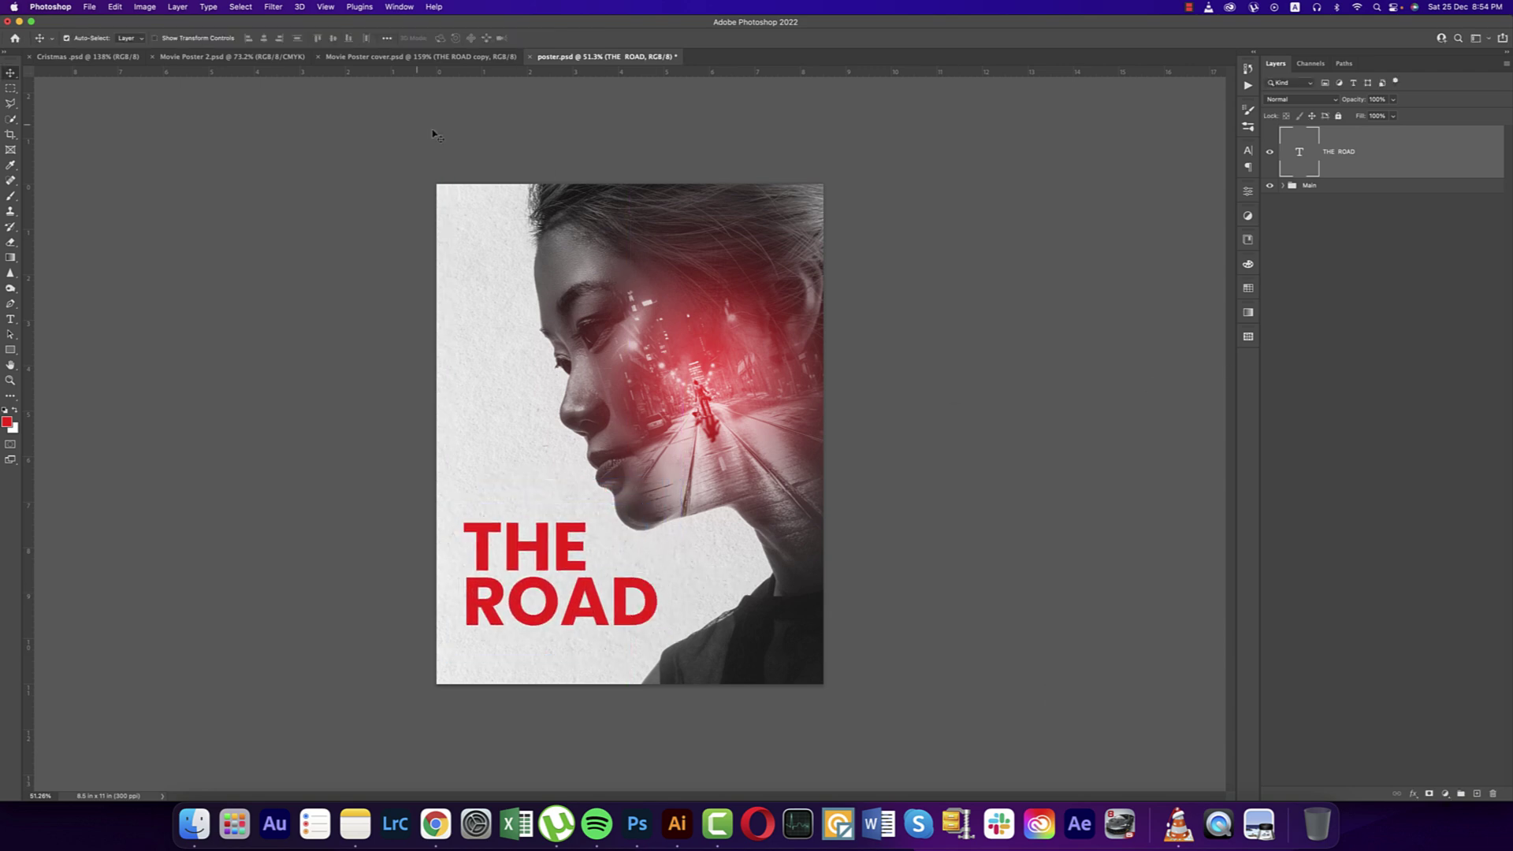
Set the title font to Poppins ExtraBold.
left_click(1249, 150)
left_click(1175, 170)
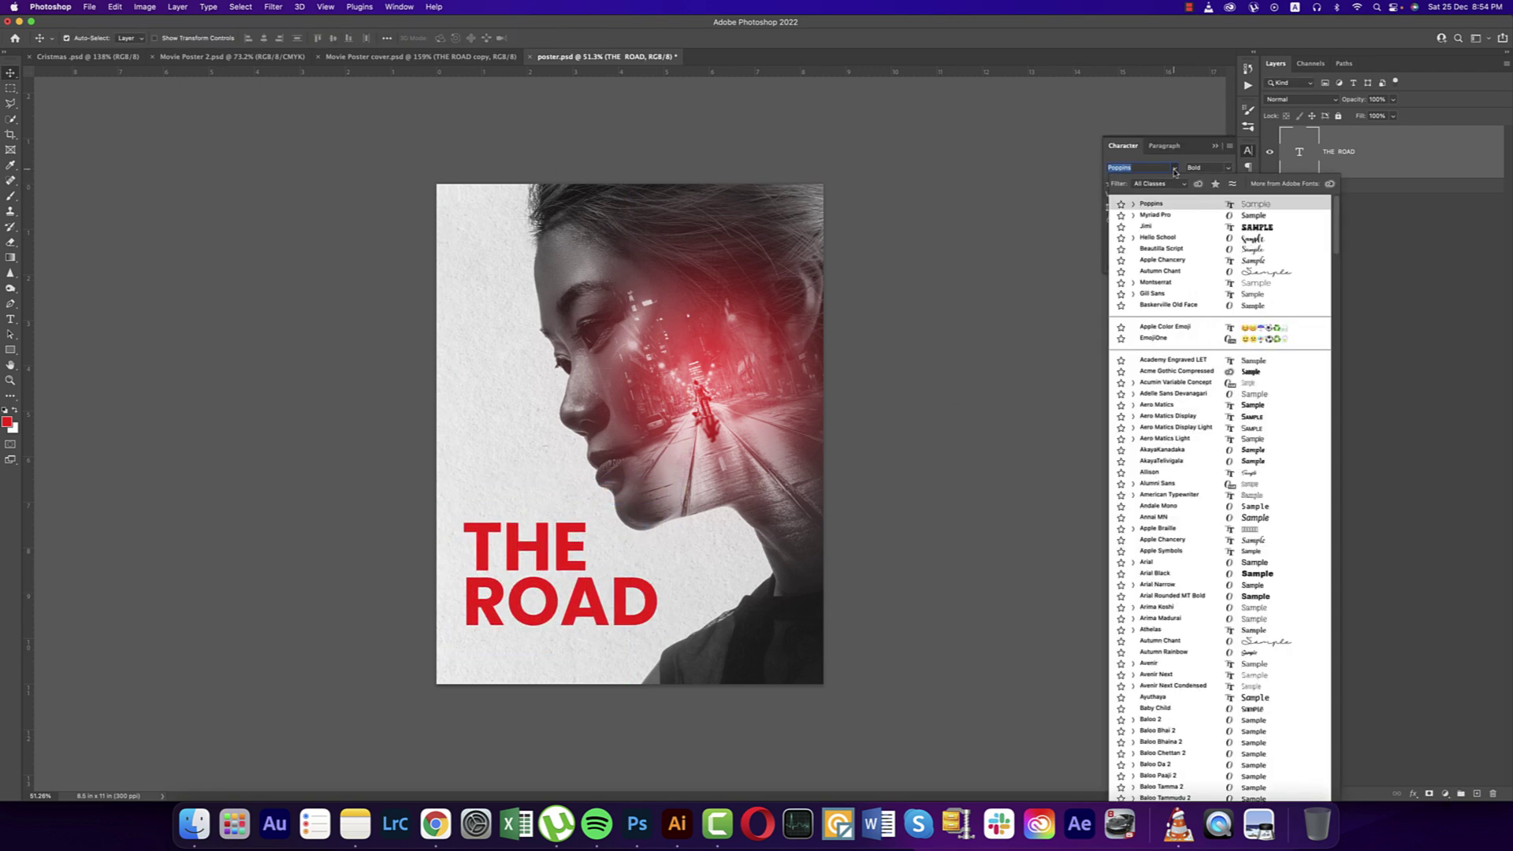
left_click(1174, 170)
left_click(1218, 168)
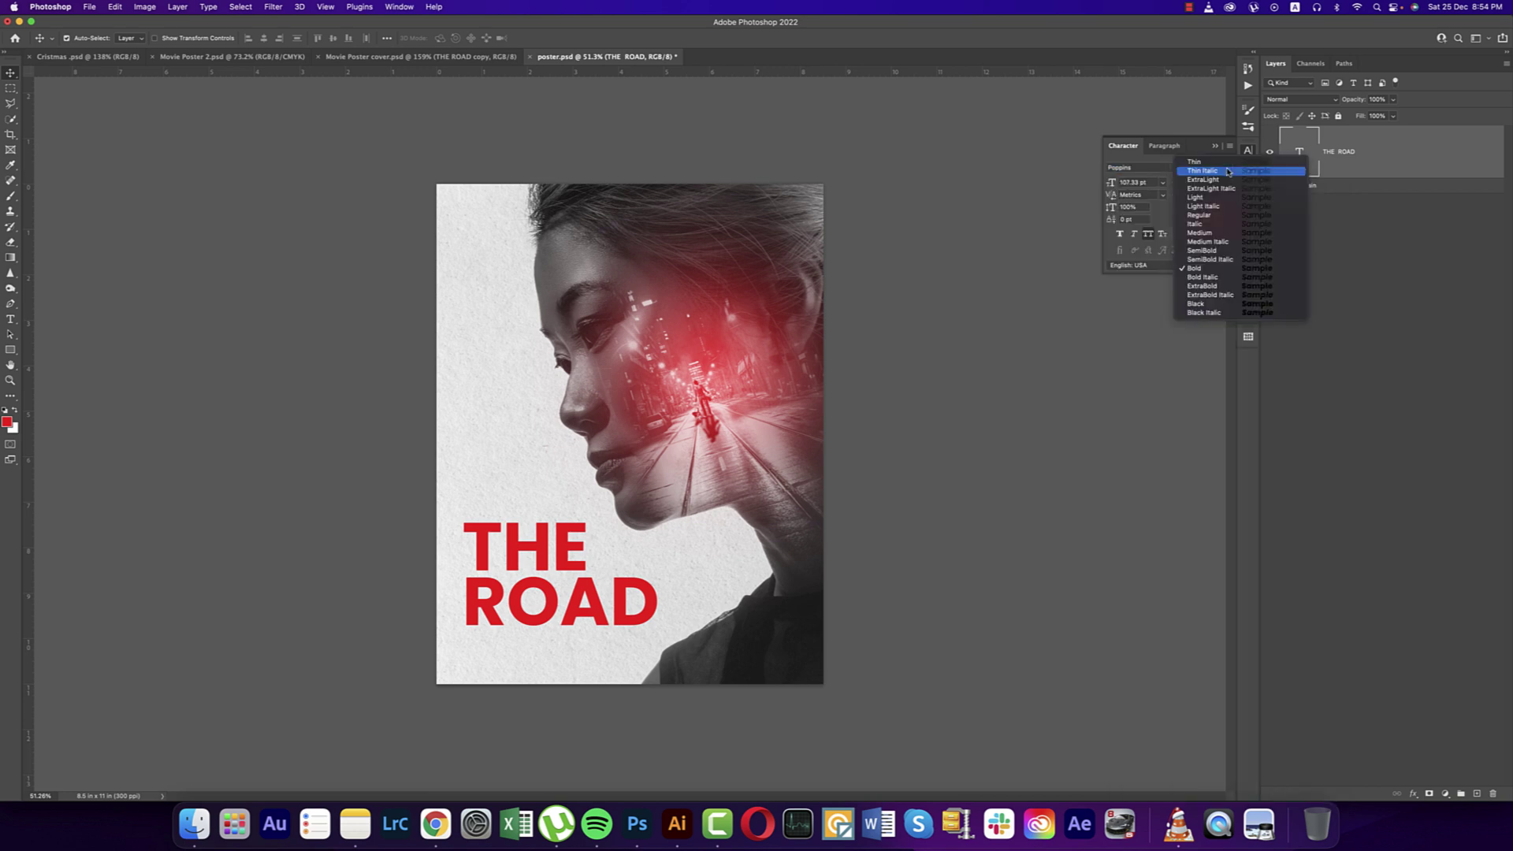
left_click(1247, 286)
Color the word THE near-black.
double_click(579, 562)
left_click(590, 545)
left_click_drag(589, 545, 497, 517)
left_click(1216, 219)
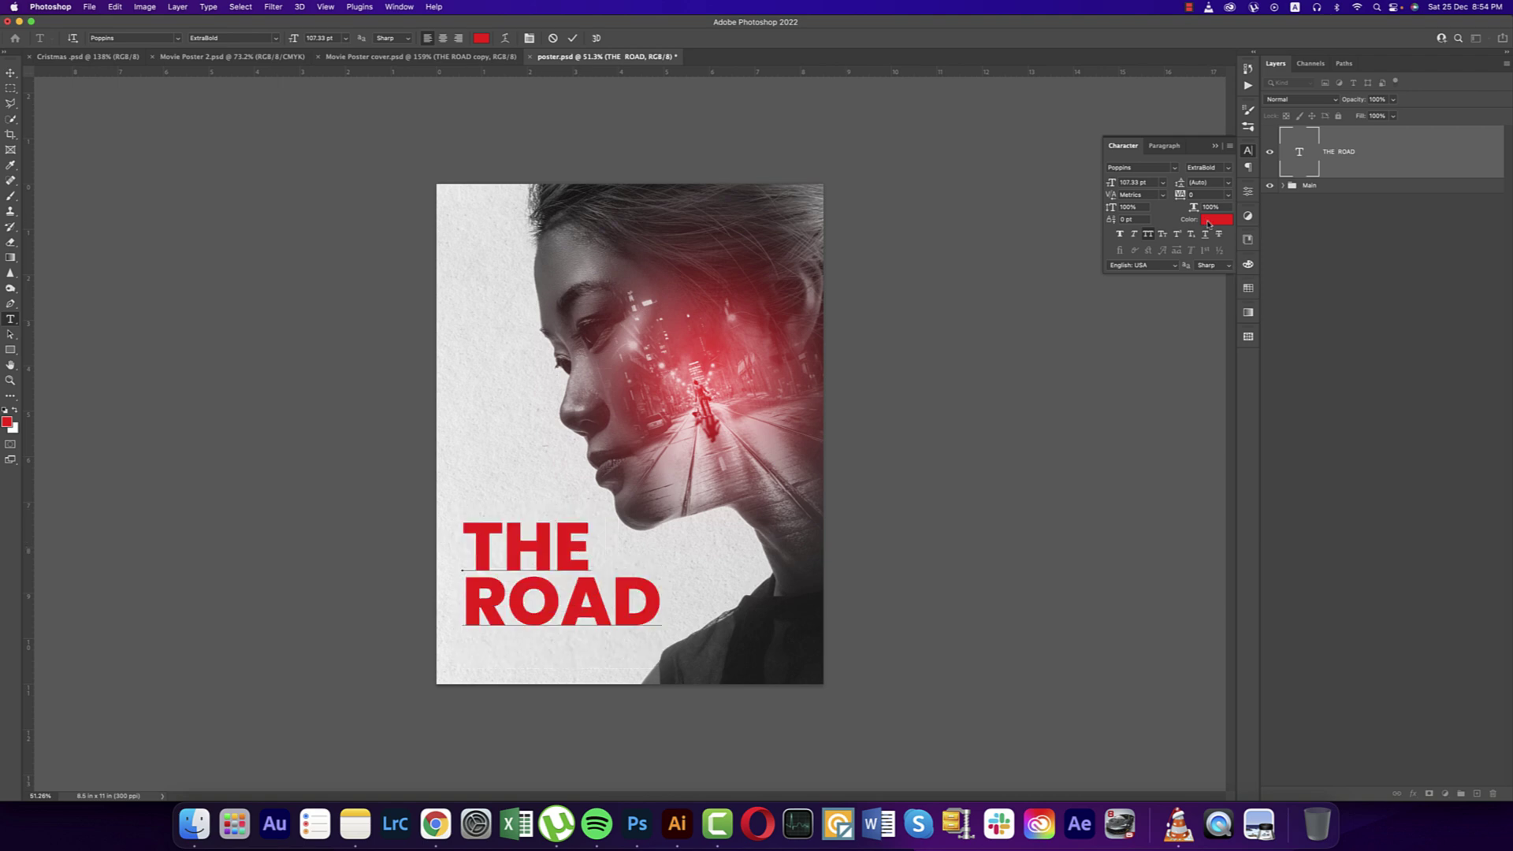
mouse_move(1143, 410)
left_mouse_down()
mouse_move(1116, 416)
mouse_move(1131, 409)
left_mouse_up()
left_click(1423, 270)
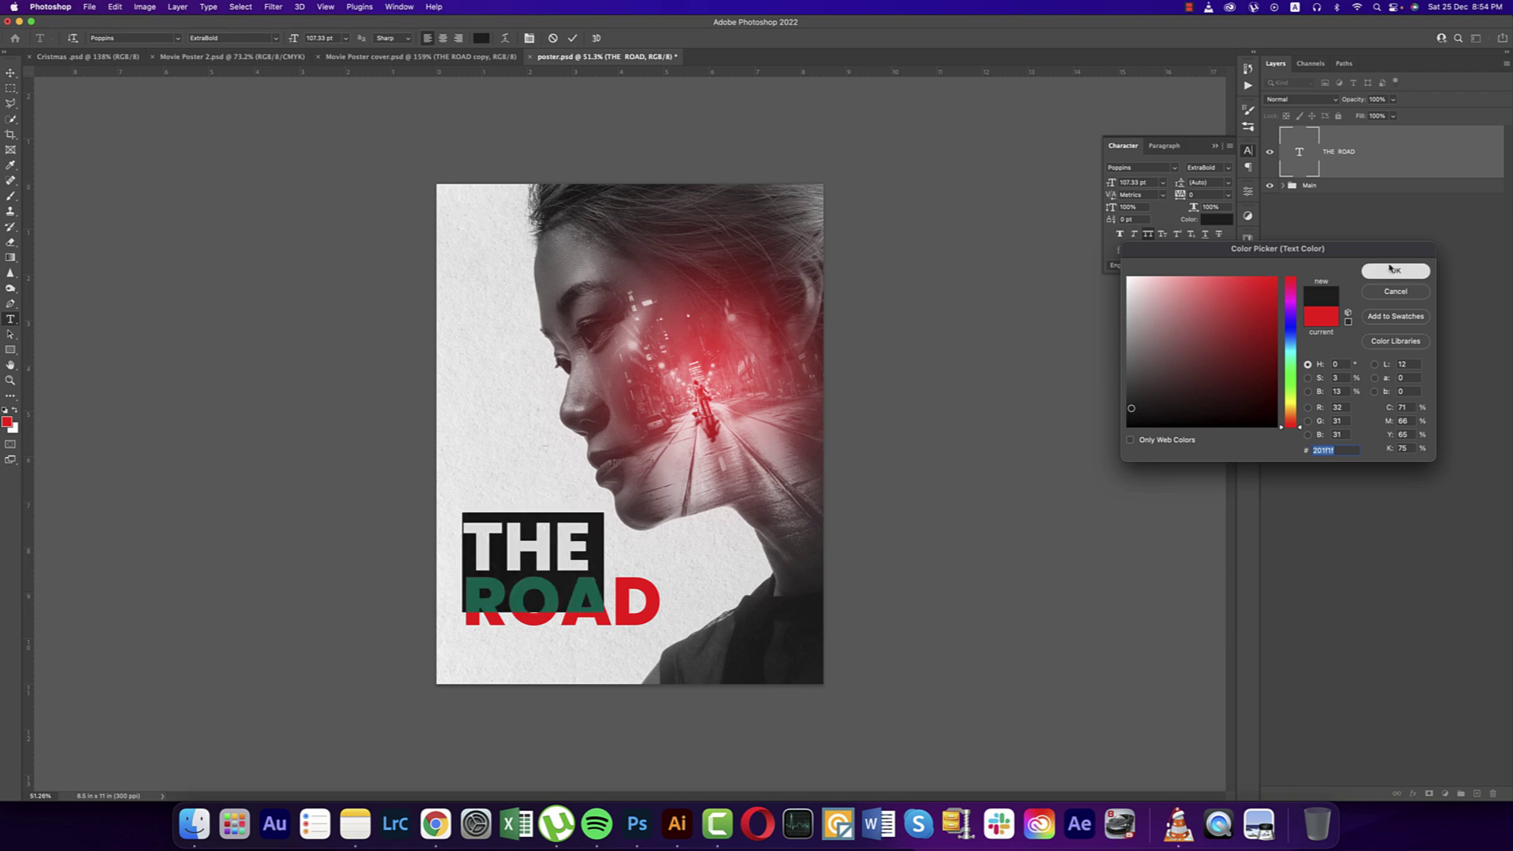
left_click(1214, 147)
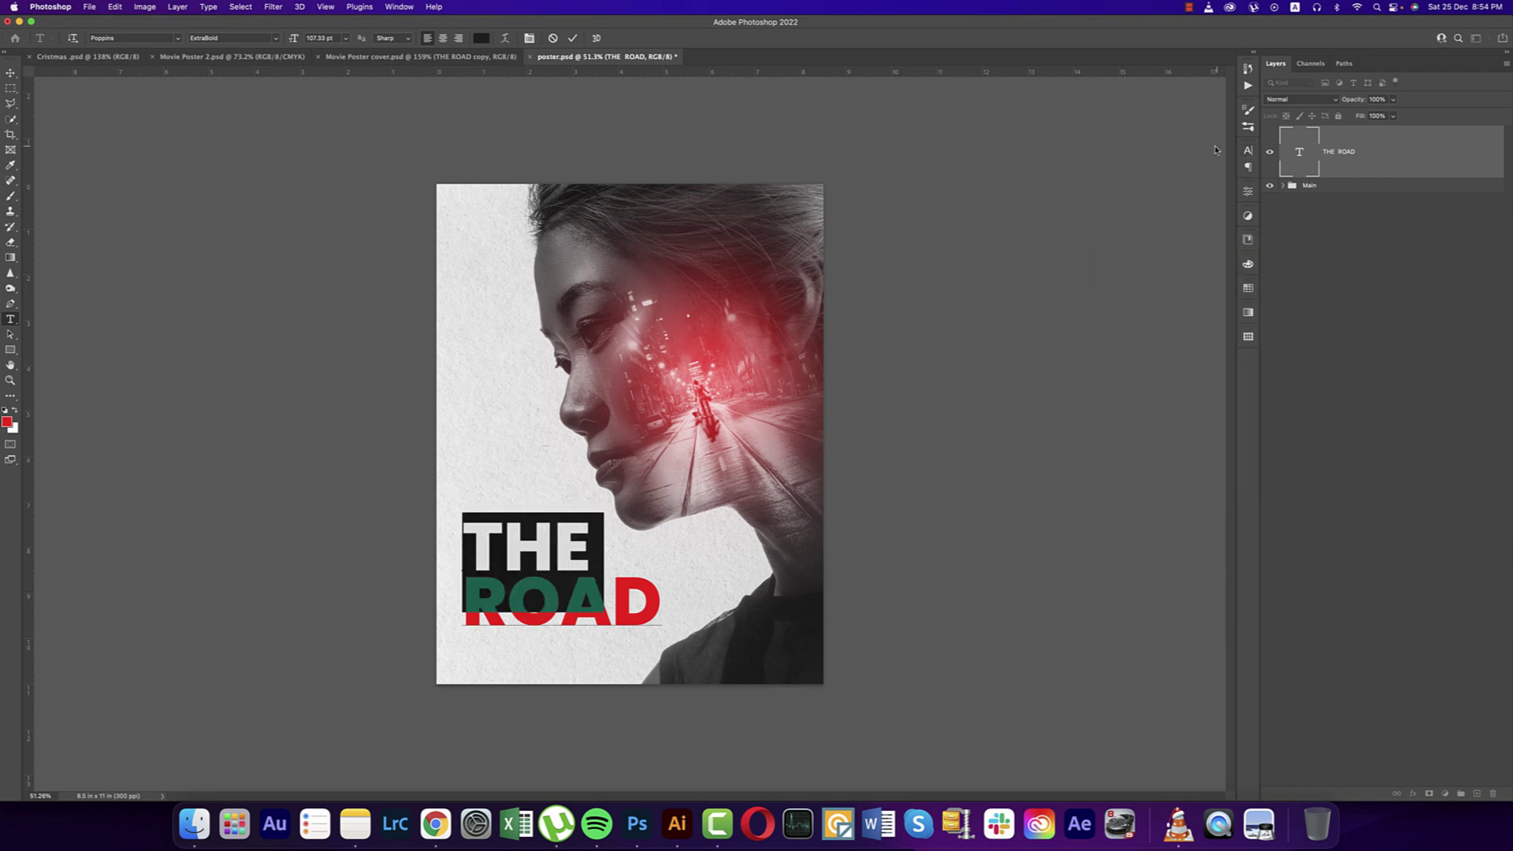
Move the title up and to the left and enlarge it slightly.
left_click(11, 75)
left_click_drag(623, 597, 666, 569)
key("super+t")
key("Return")
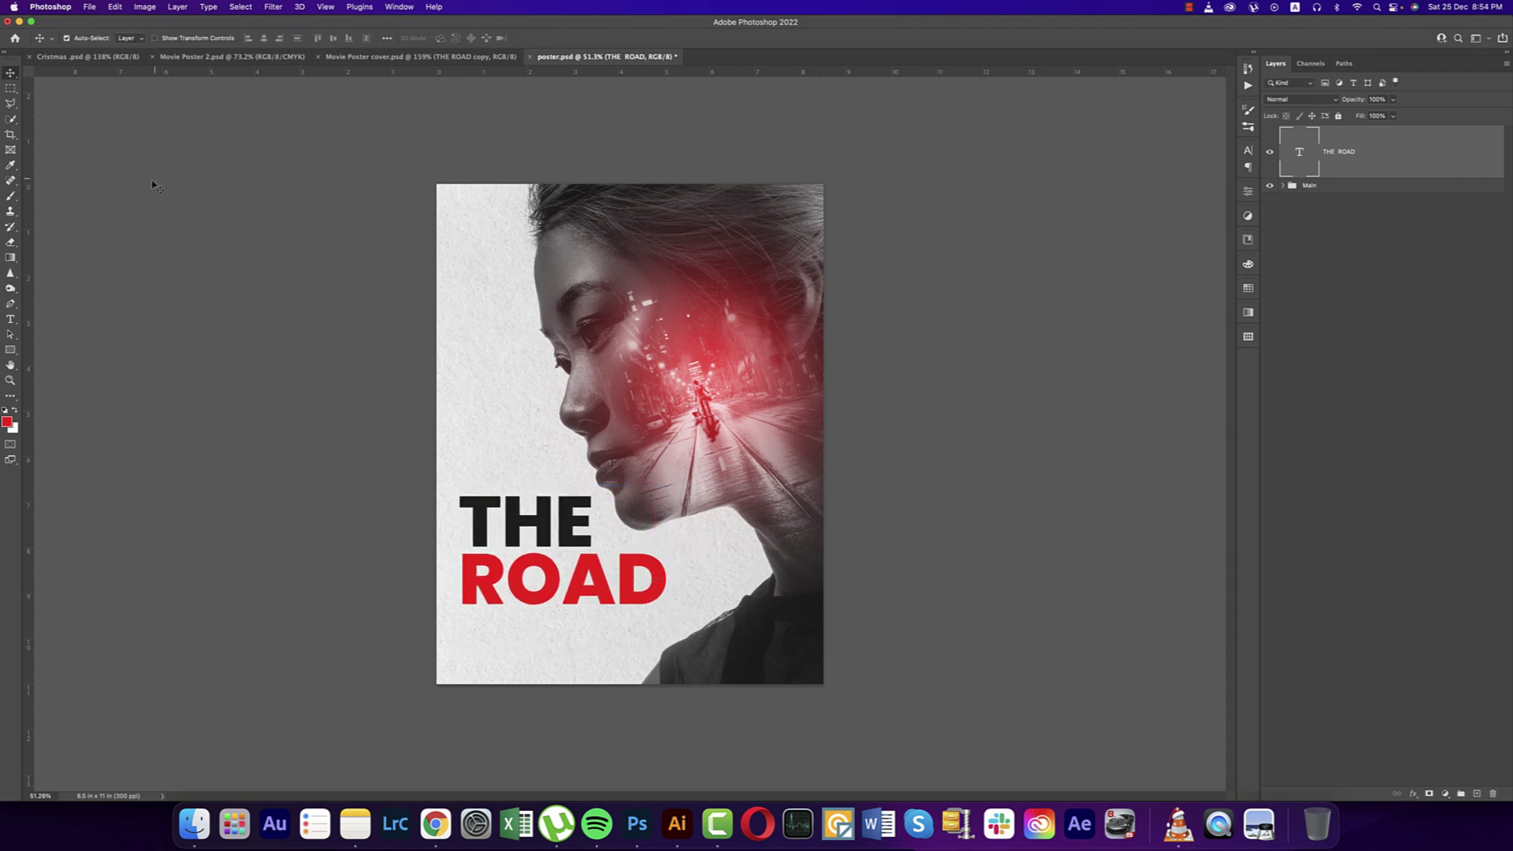
left_click(89, 7)
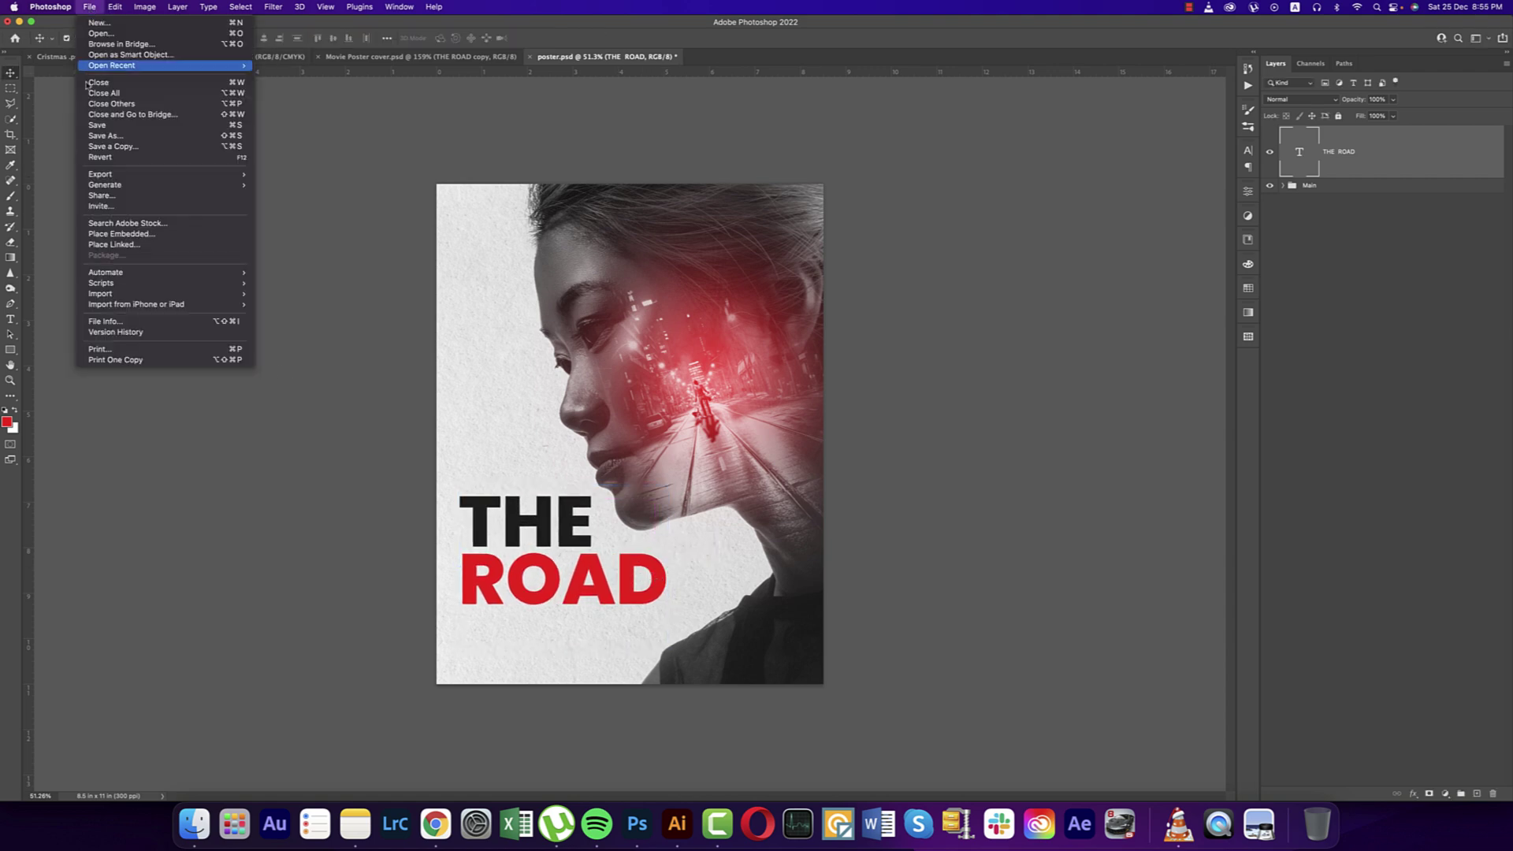
Place the pngfind credits image embedded, shrunk and positioned under ROAD.
left_click(134, 235)
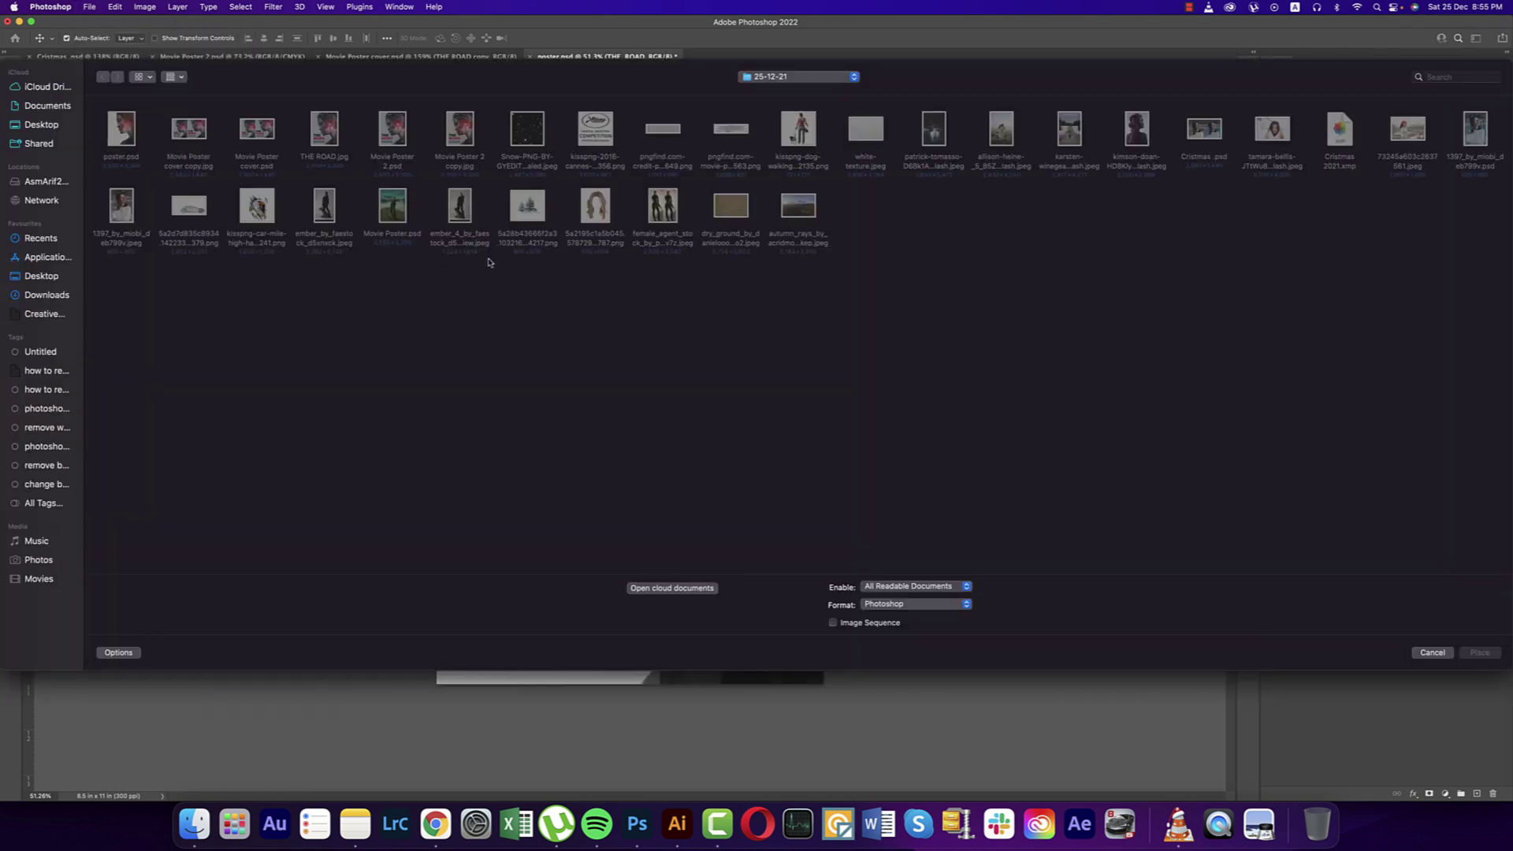
double_click(669, 132)
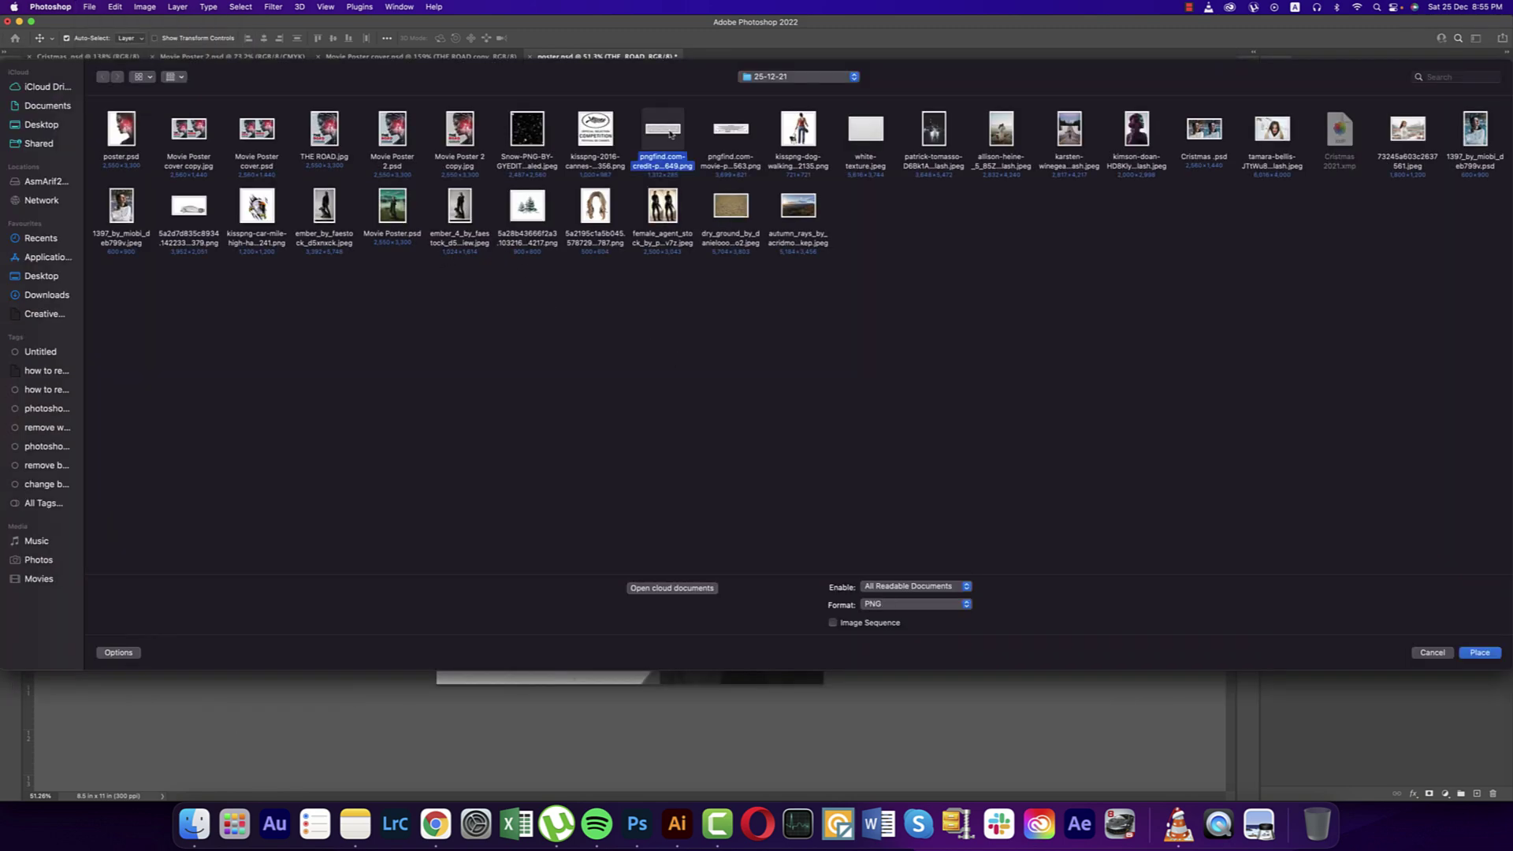
left_click_drag(819, 436, 666, 643)
key("Return")
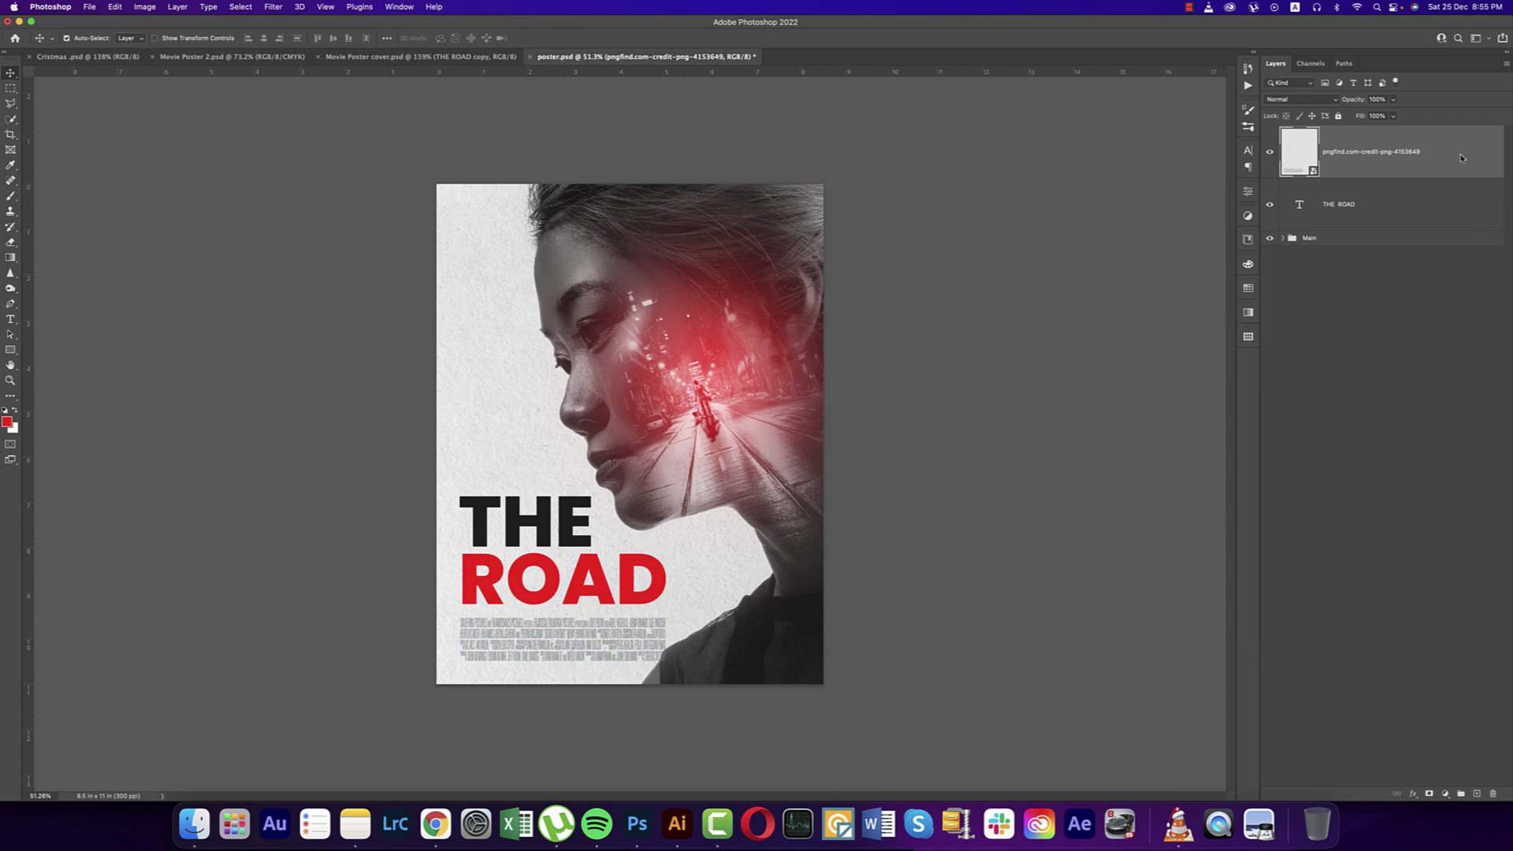
Add a Color Overlay to the credits using the dark title color #201f1f.
right_click(1462, 157)
left_click(1382, 159)
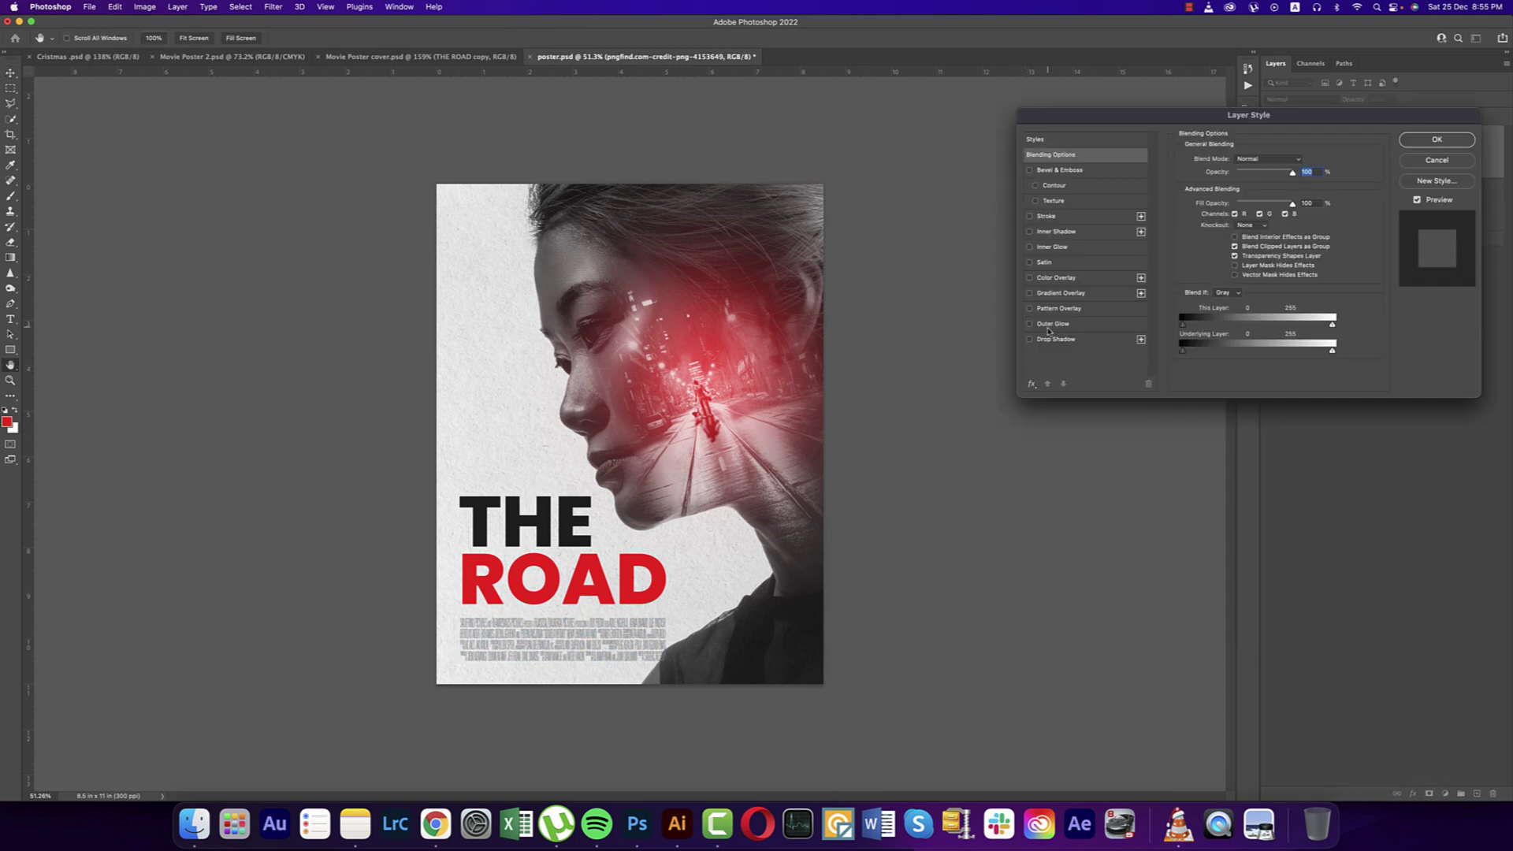
left_click(1030, 278)
left_click(1056, 278)
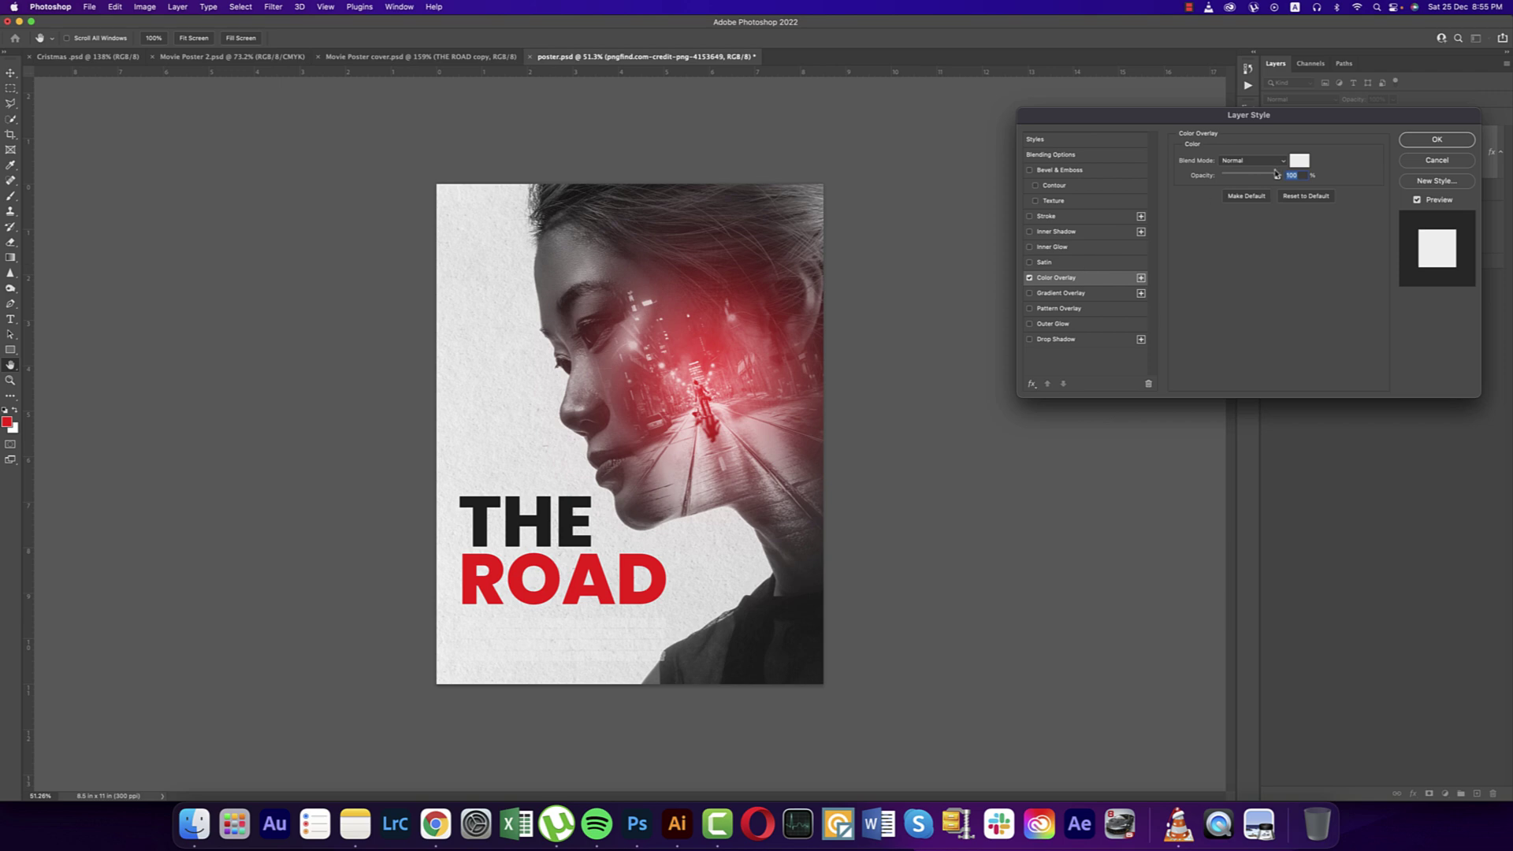
left_click(1299, 161)
left_click(588, 505)
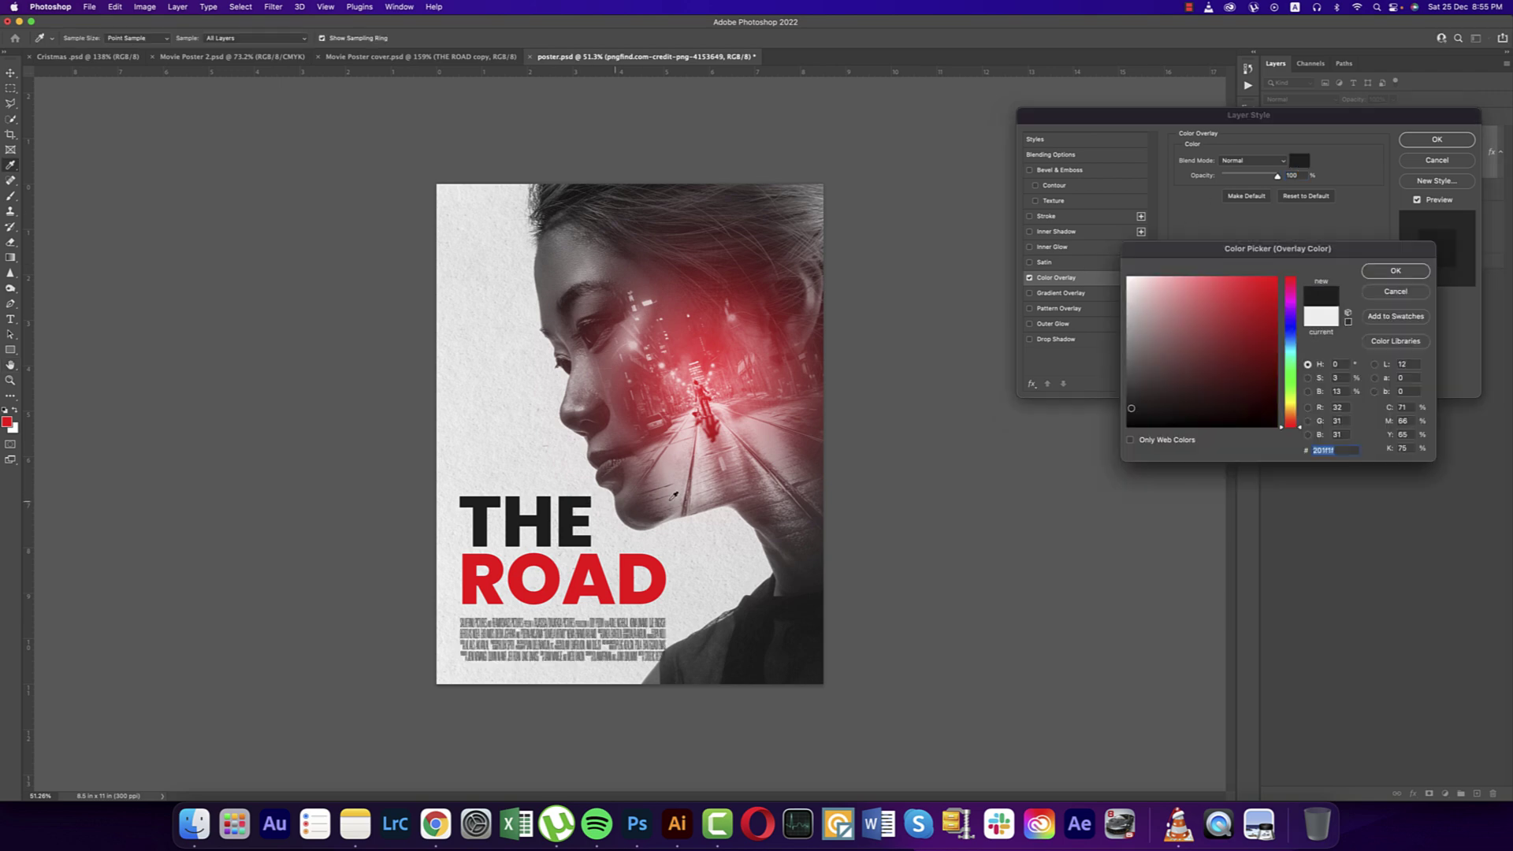
left_click(1395, 270)
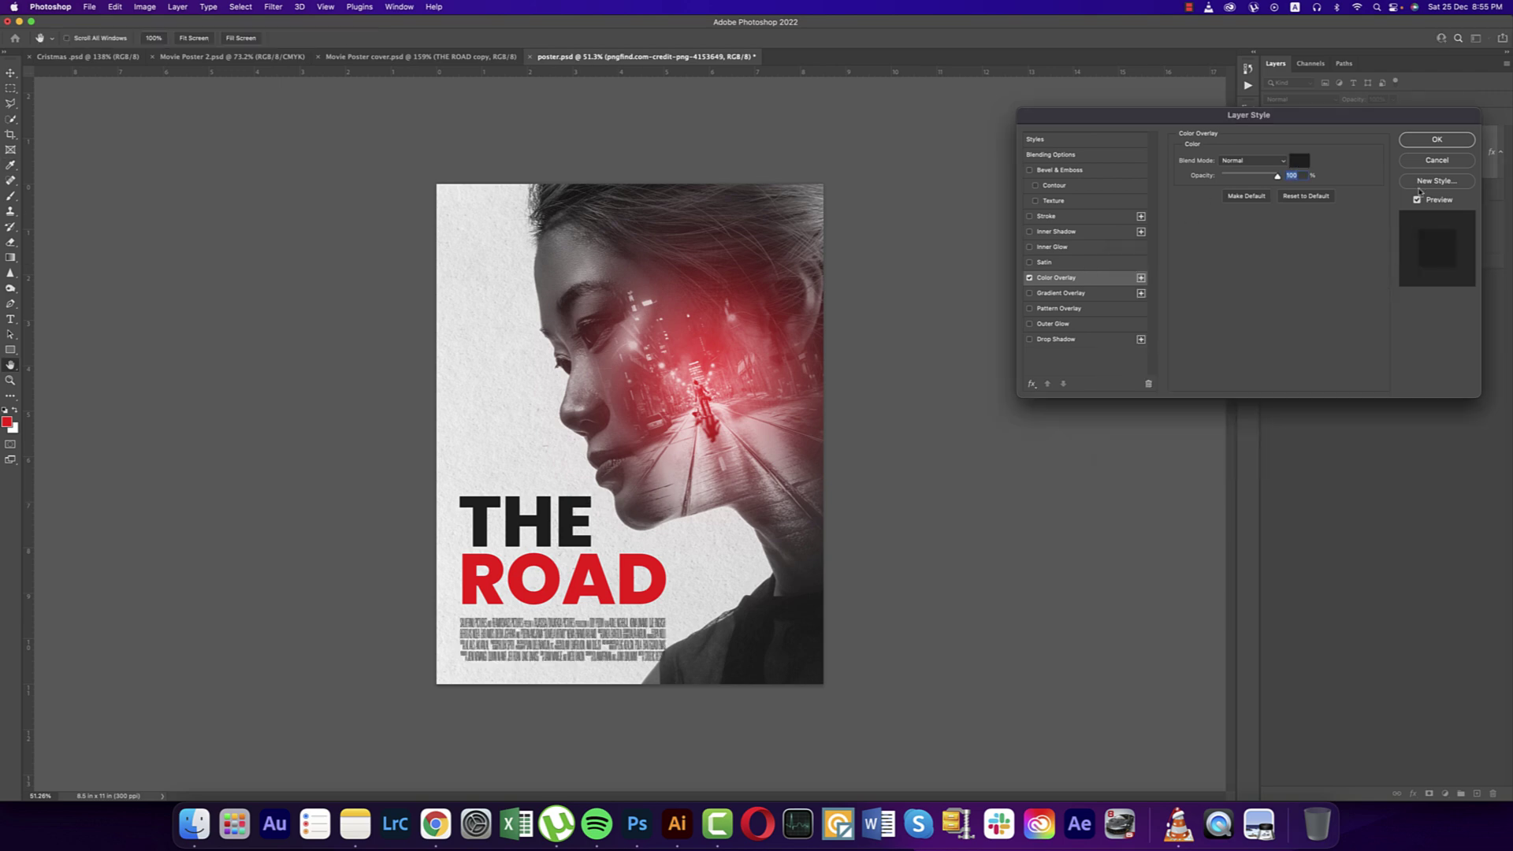
left_click(1436, 139)
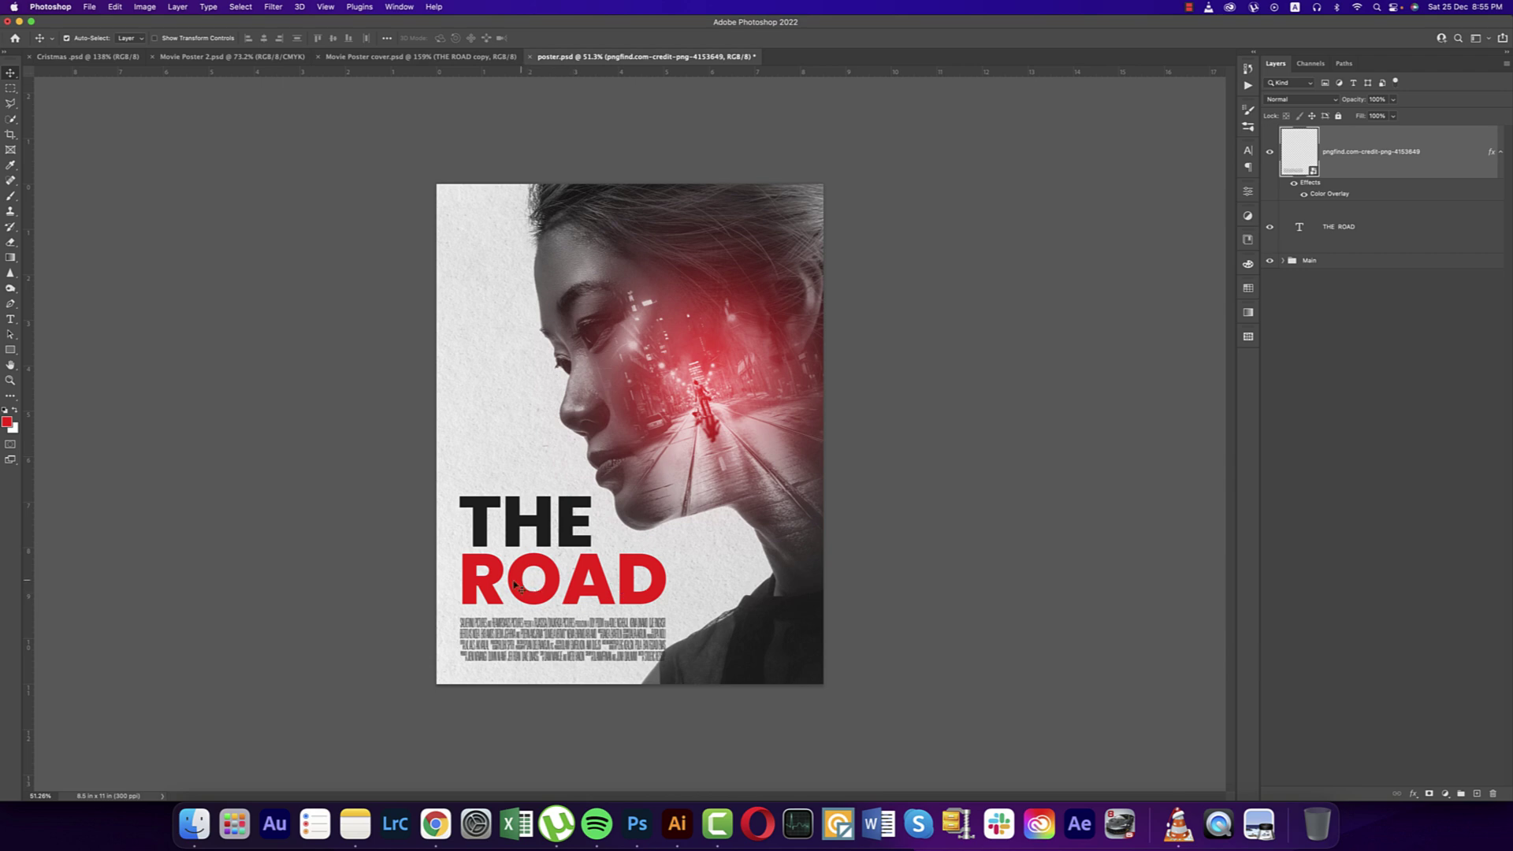
Add a guide along the poster's left edge and fit the poster on screen.
left_click_drag(35, 455, 464, 370)
scroll(521, 595, "up", 1)
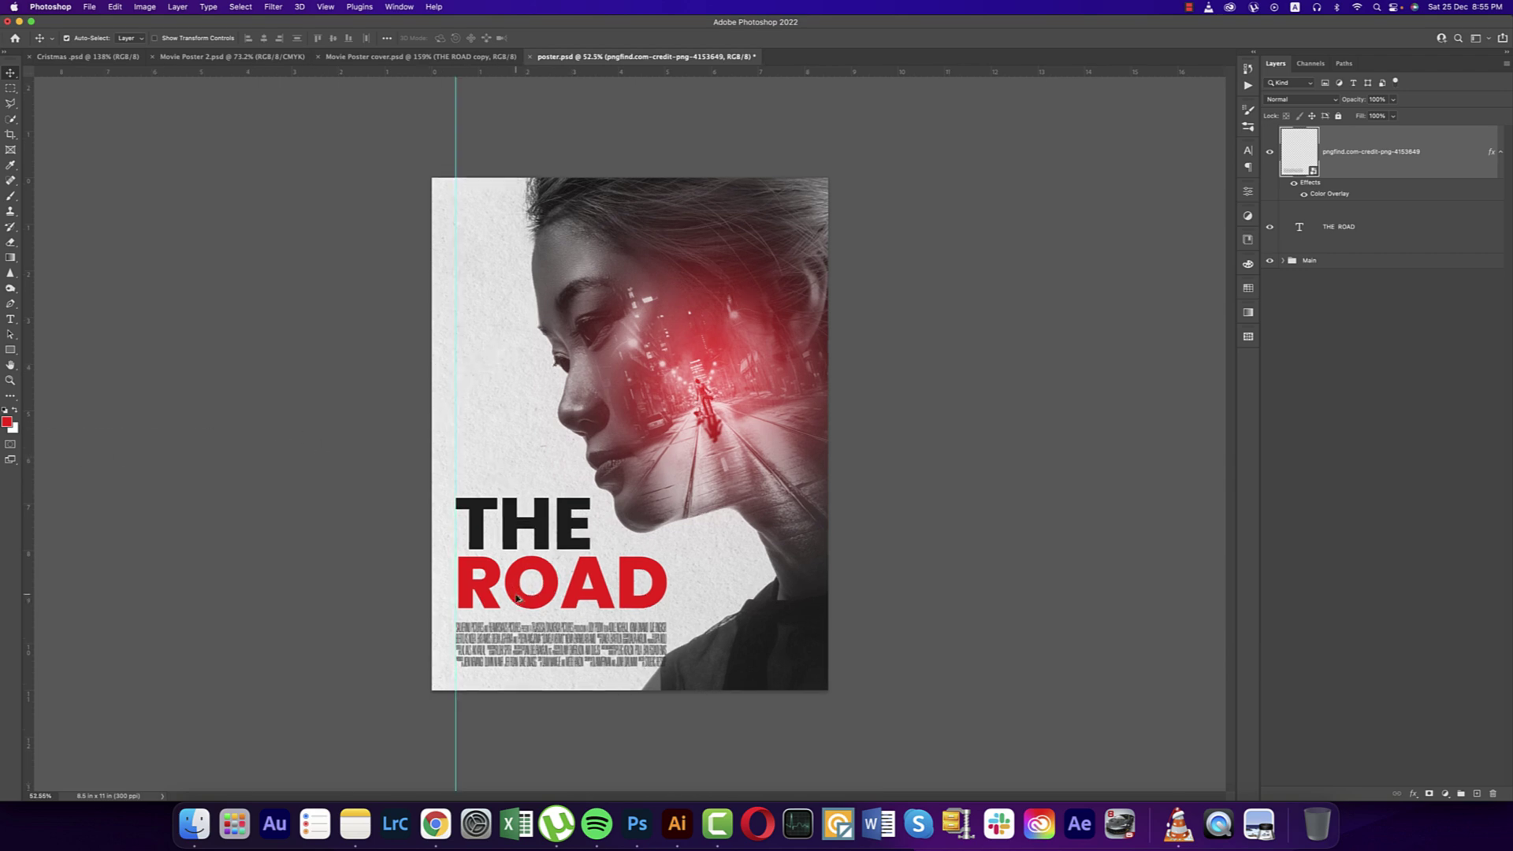
scroll(517, 599, "up", 5)
double_click(556, 578)
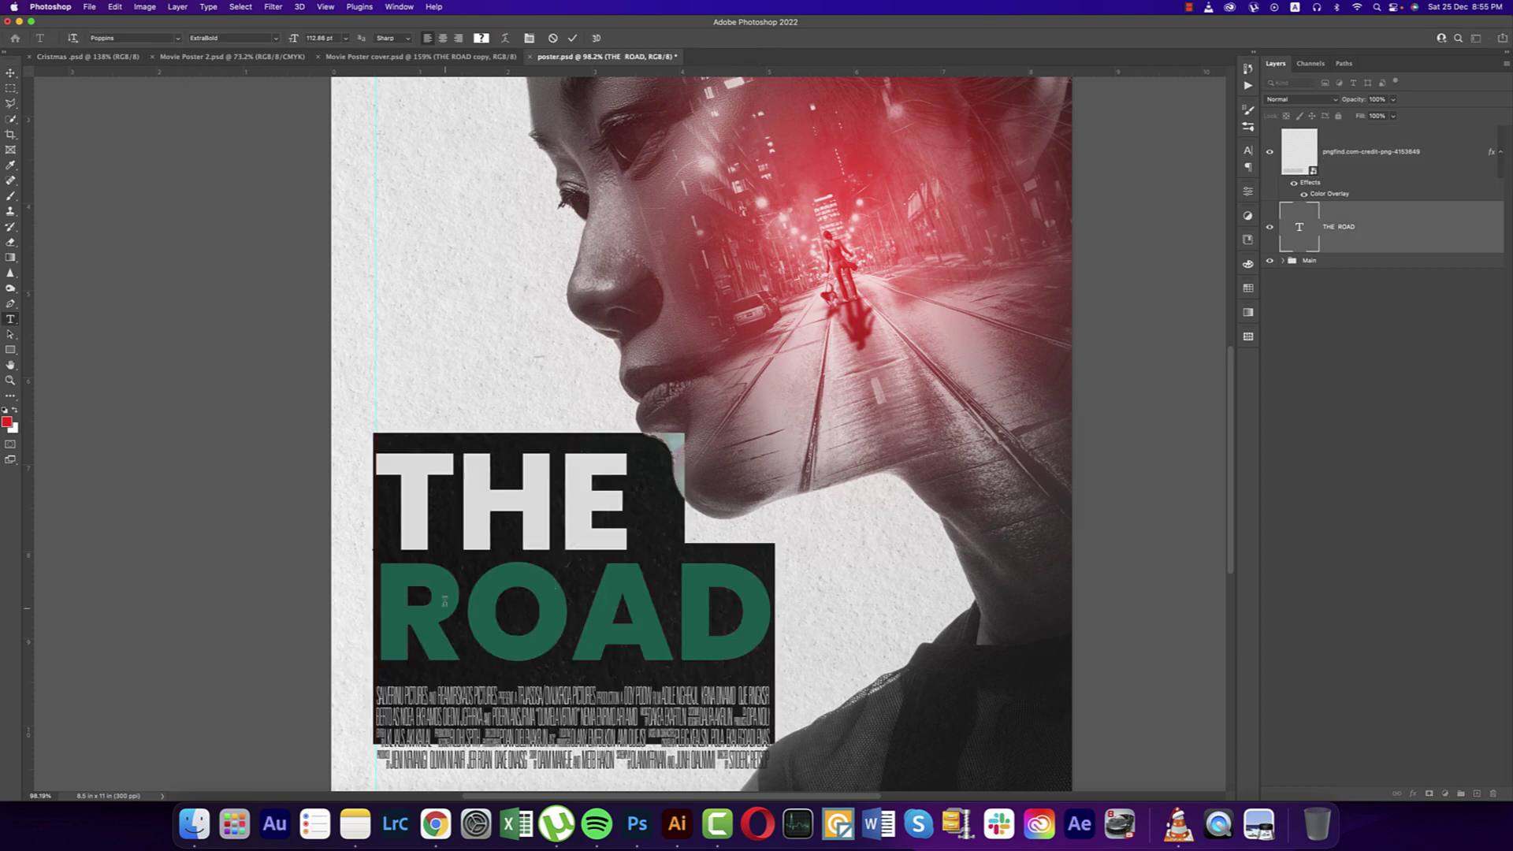
key("super+Return")
key("v")
left_click(203, 253)
key("super+0")
left_click(90, 7)
left_click(144, 240)
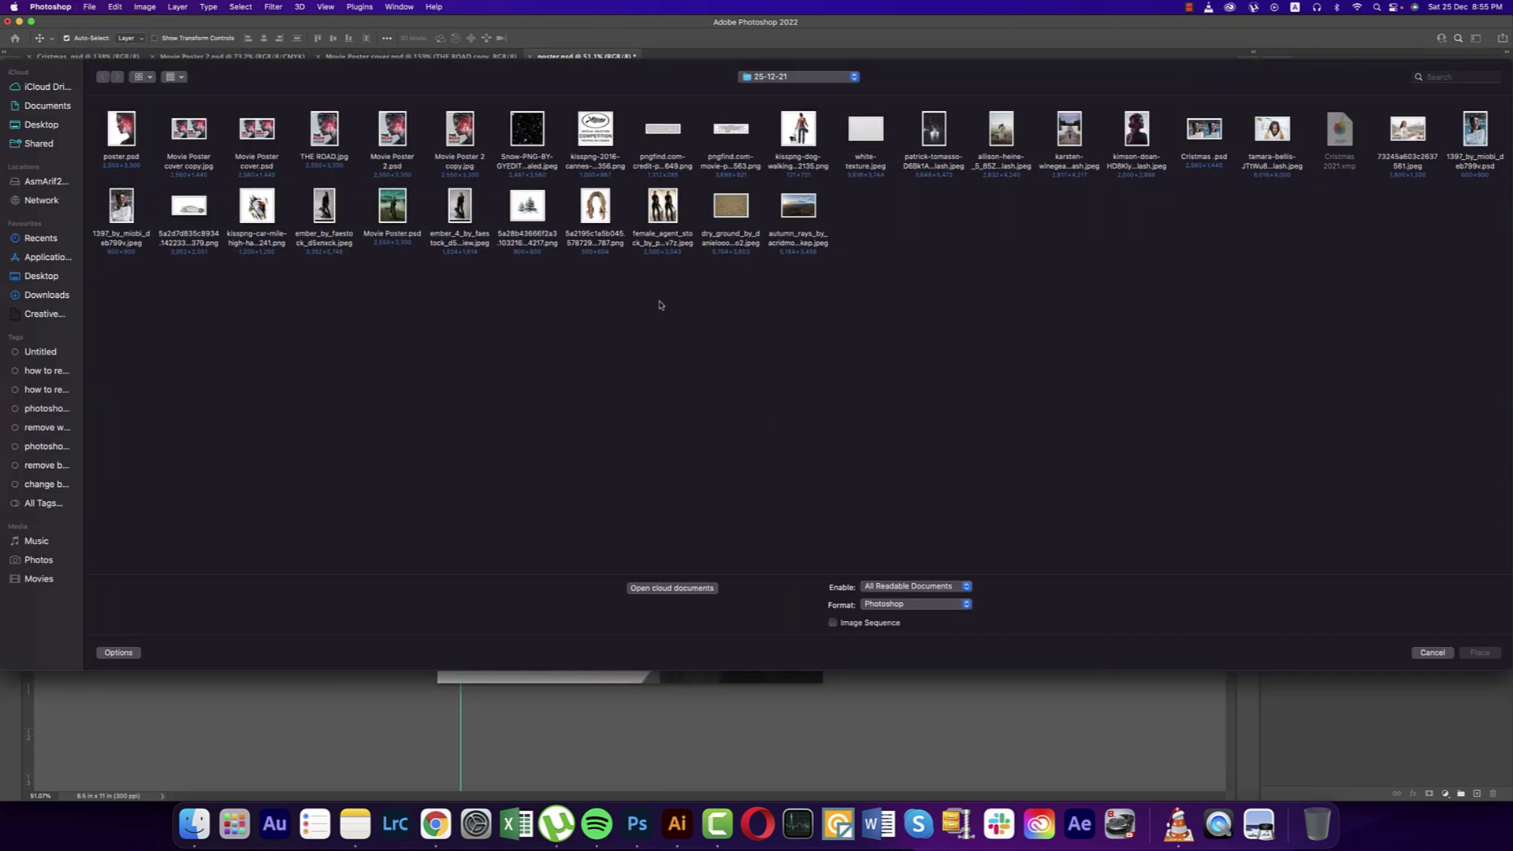
Place the Cannes festival logo as a small badge at lower right.
double_click(662, 131)
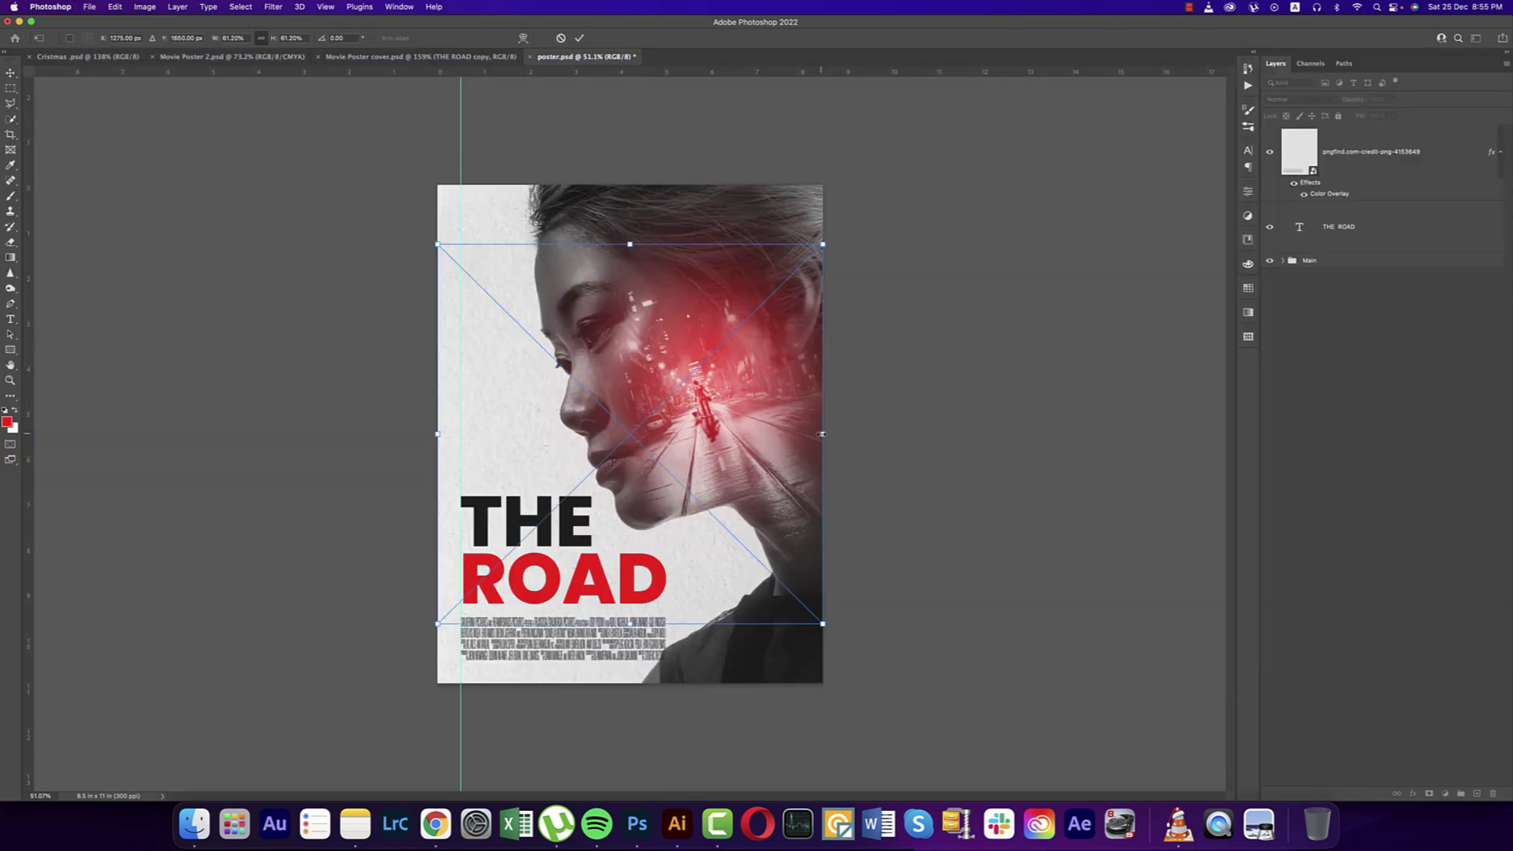
left_click_drag(821, 433, 800, 650)
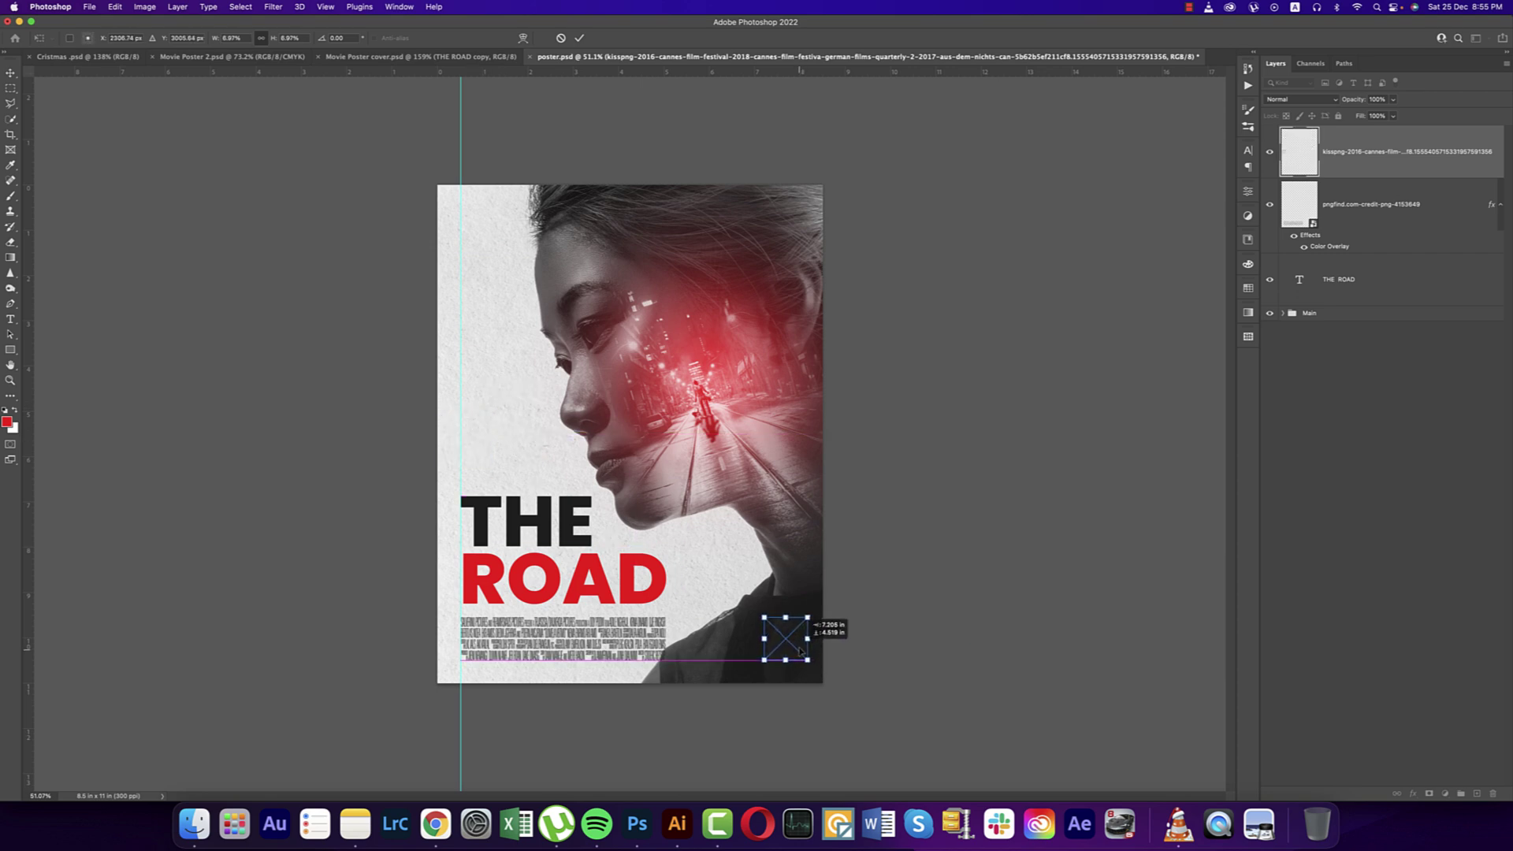
key("Return")
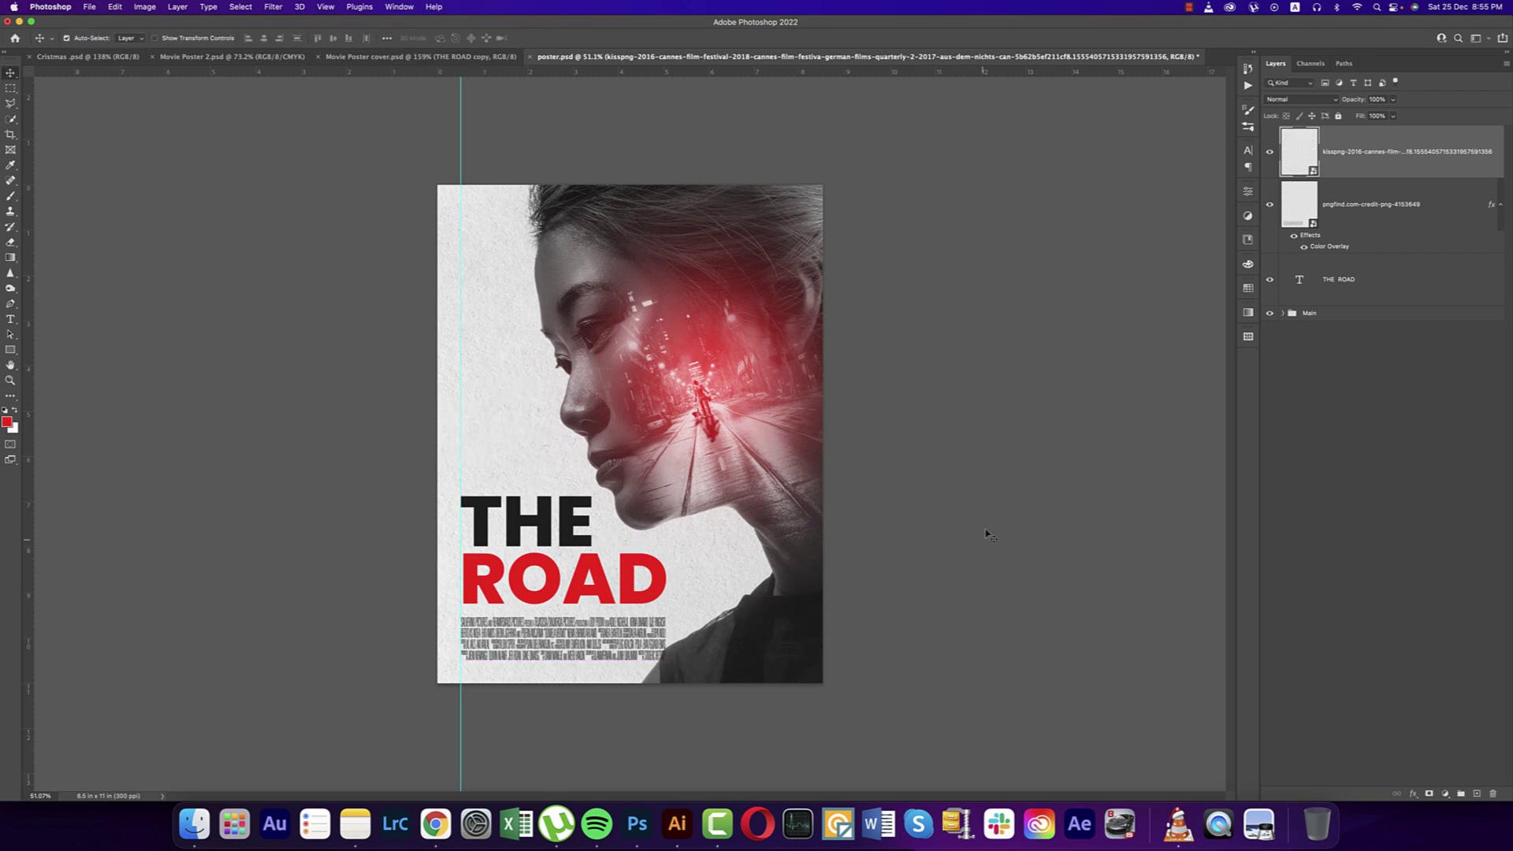
Give the logo a white (#ffffff) Color Overlay.
right_click(1388, 164)
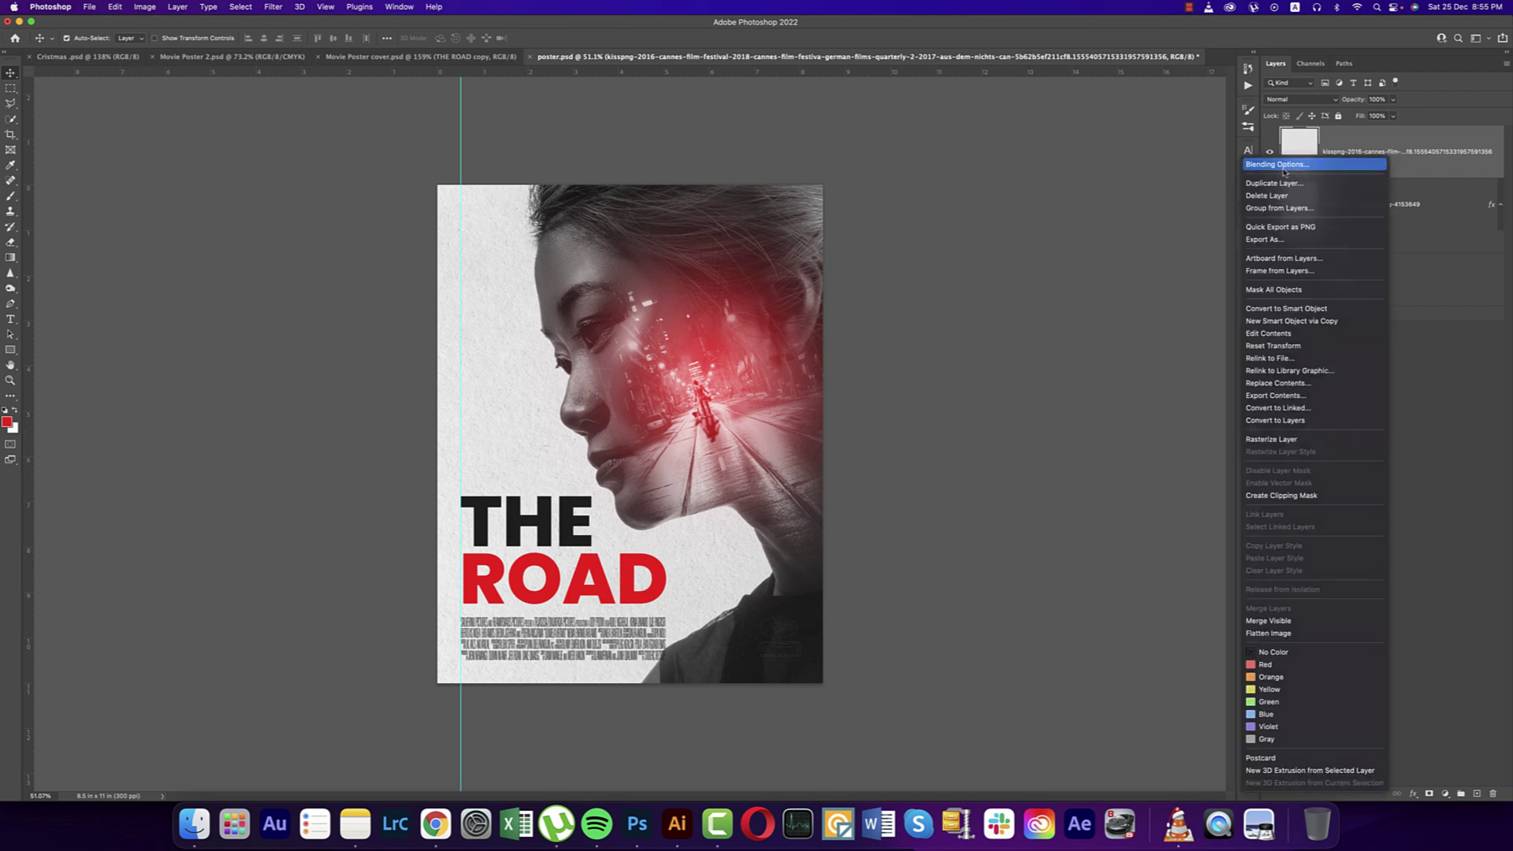
left_click(1292, 162)
left_click(1030, 277)
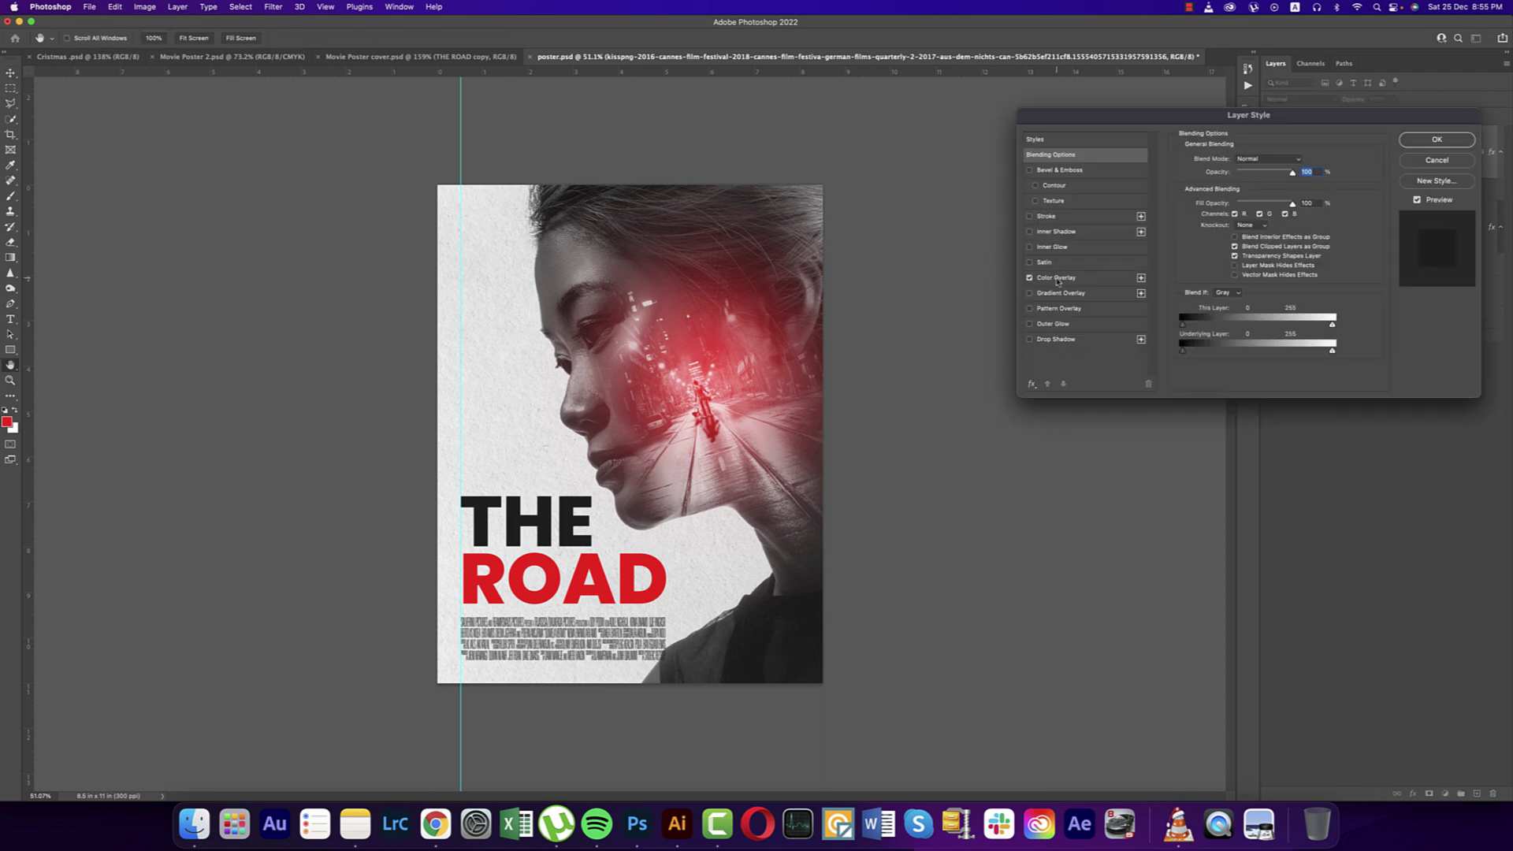
left_click(1056, 278)
type("ffffff")
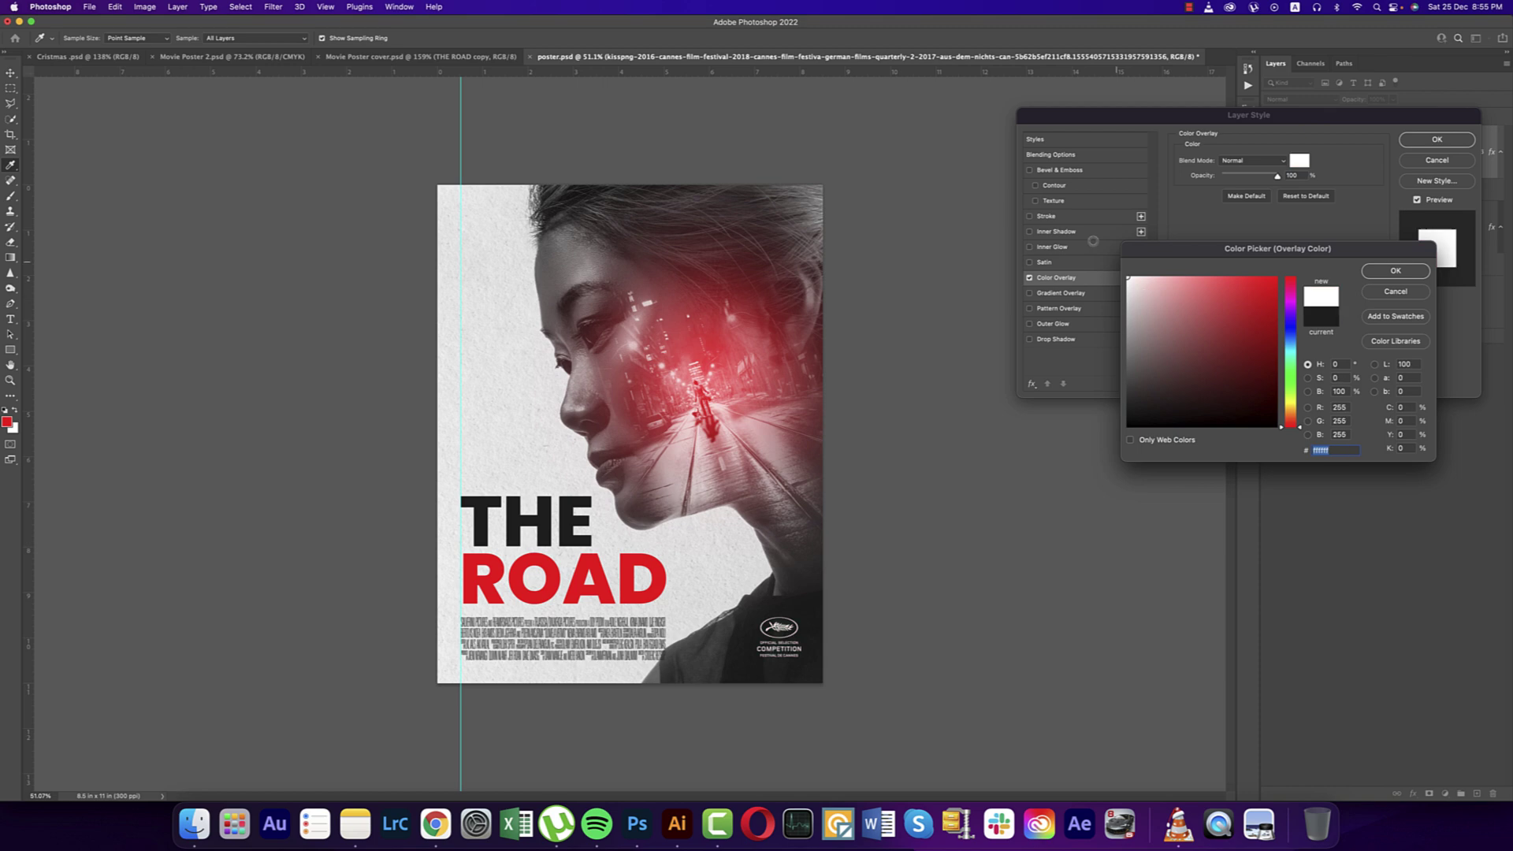
left_click(1395, 271)
left_click(1431, 143)
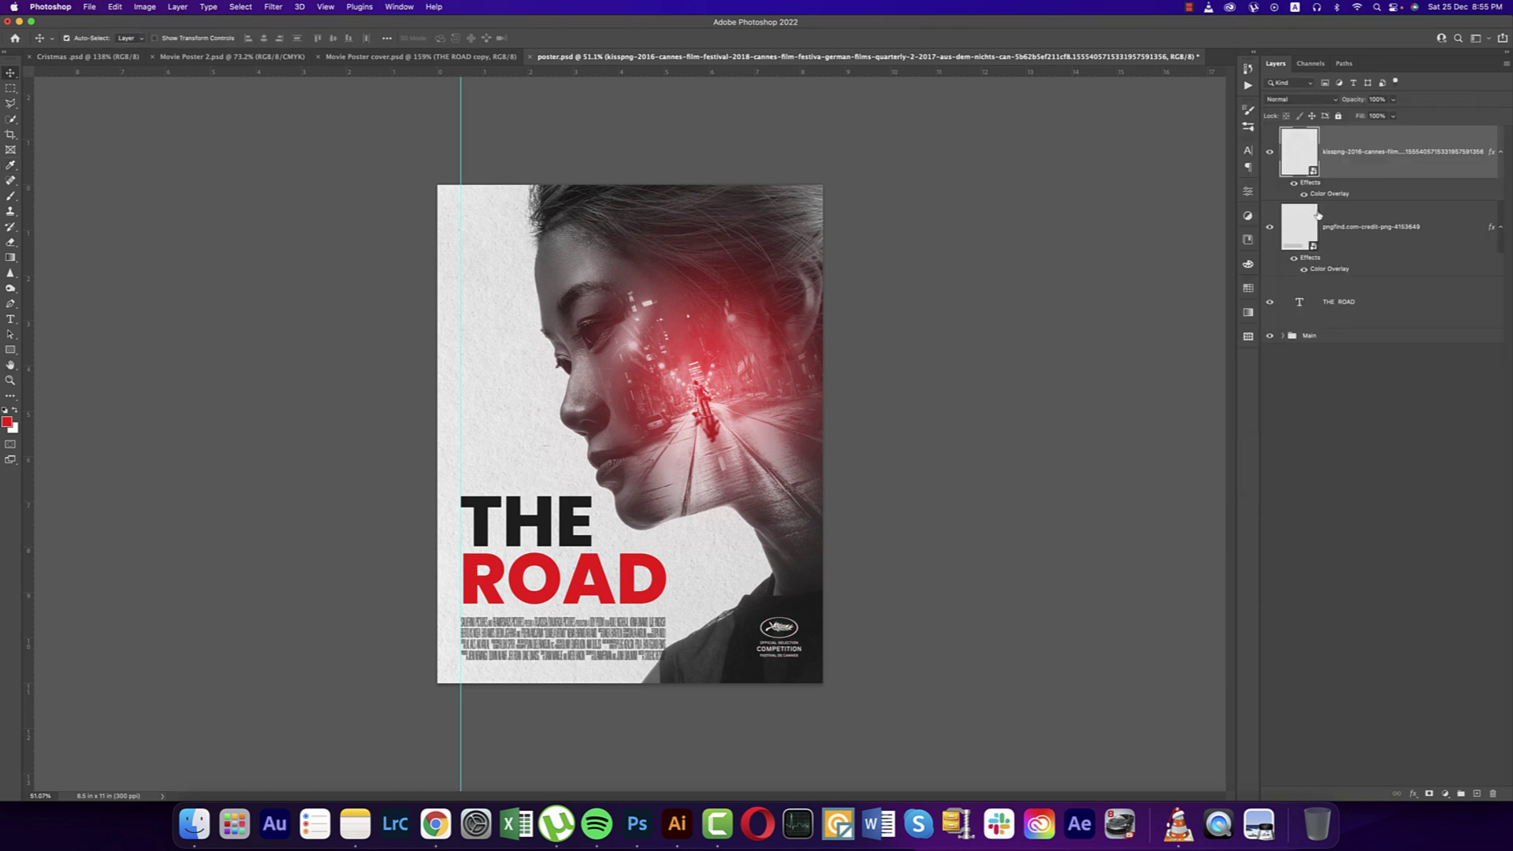
Rename the logo layer wliner and the credits layer footer, then group them.
double_click(1371, 152)
type("Lilner")
key("Return")
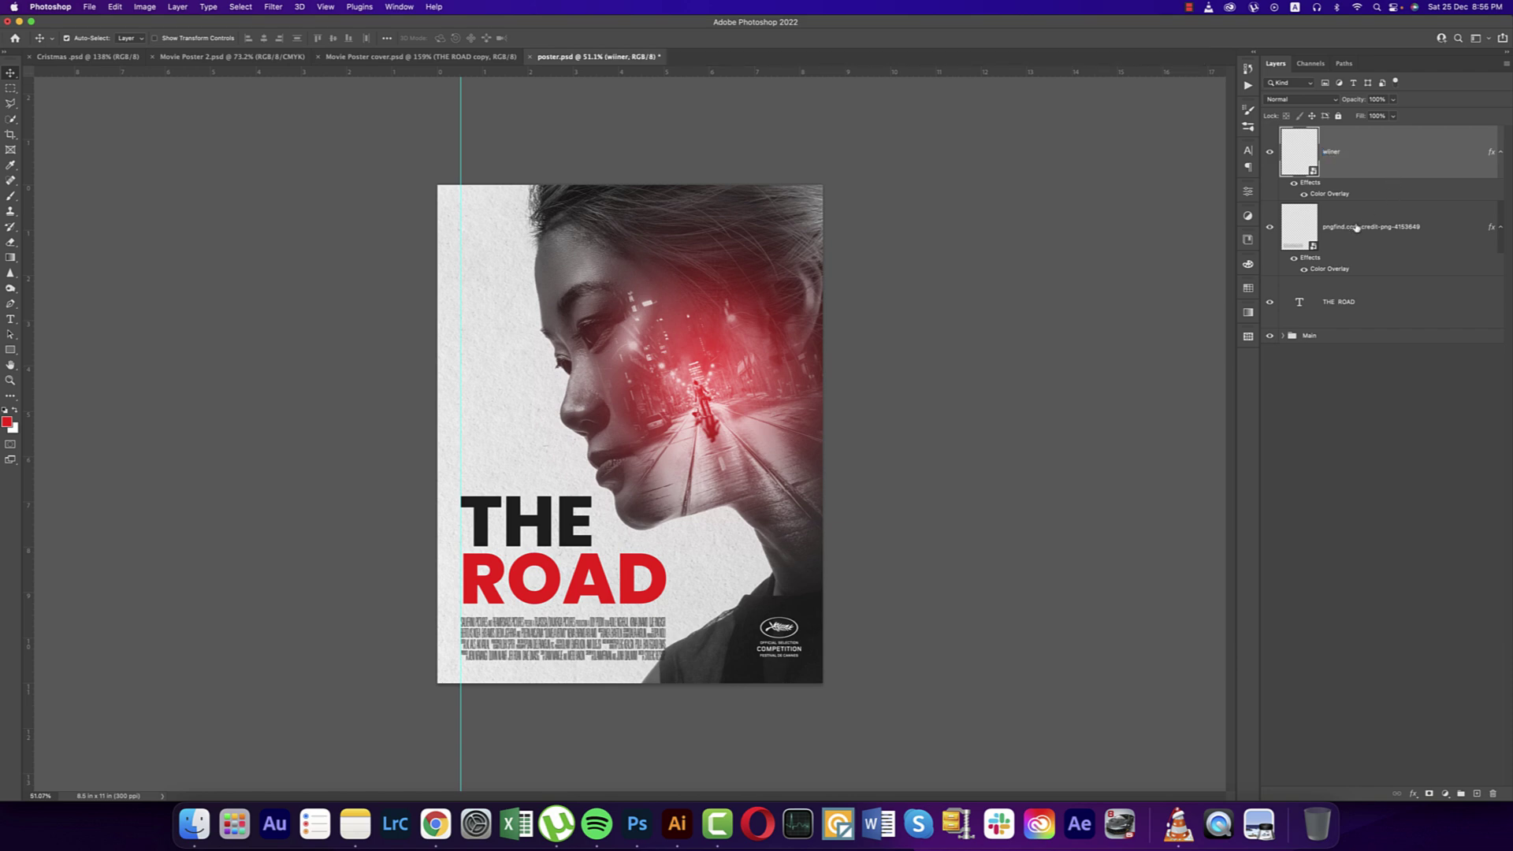
double_click(1355, 226)
type("ter")
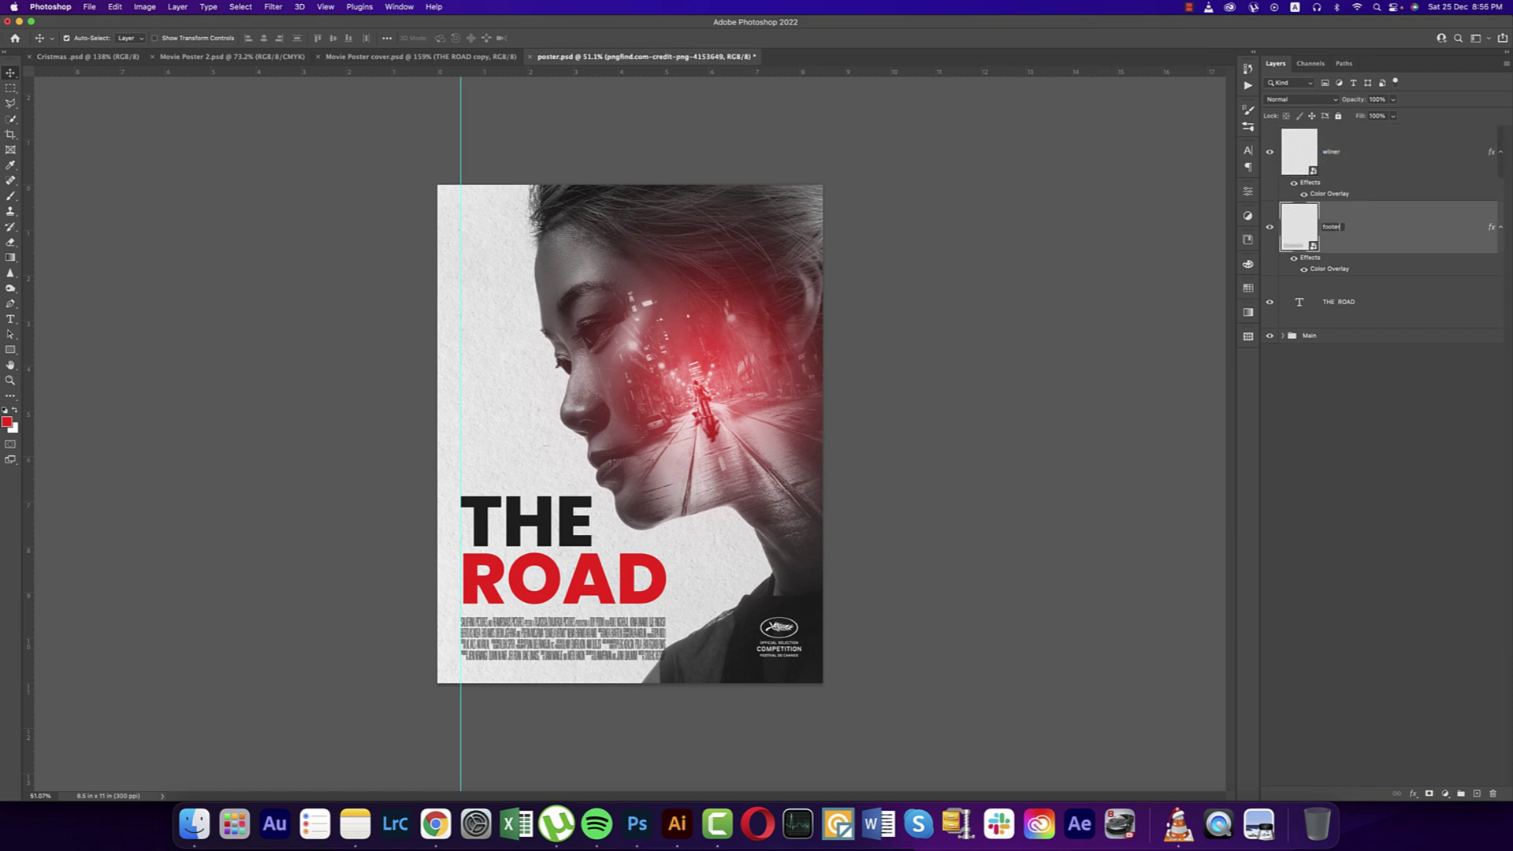
key("Return")
left_click(1359, 151, "shift")
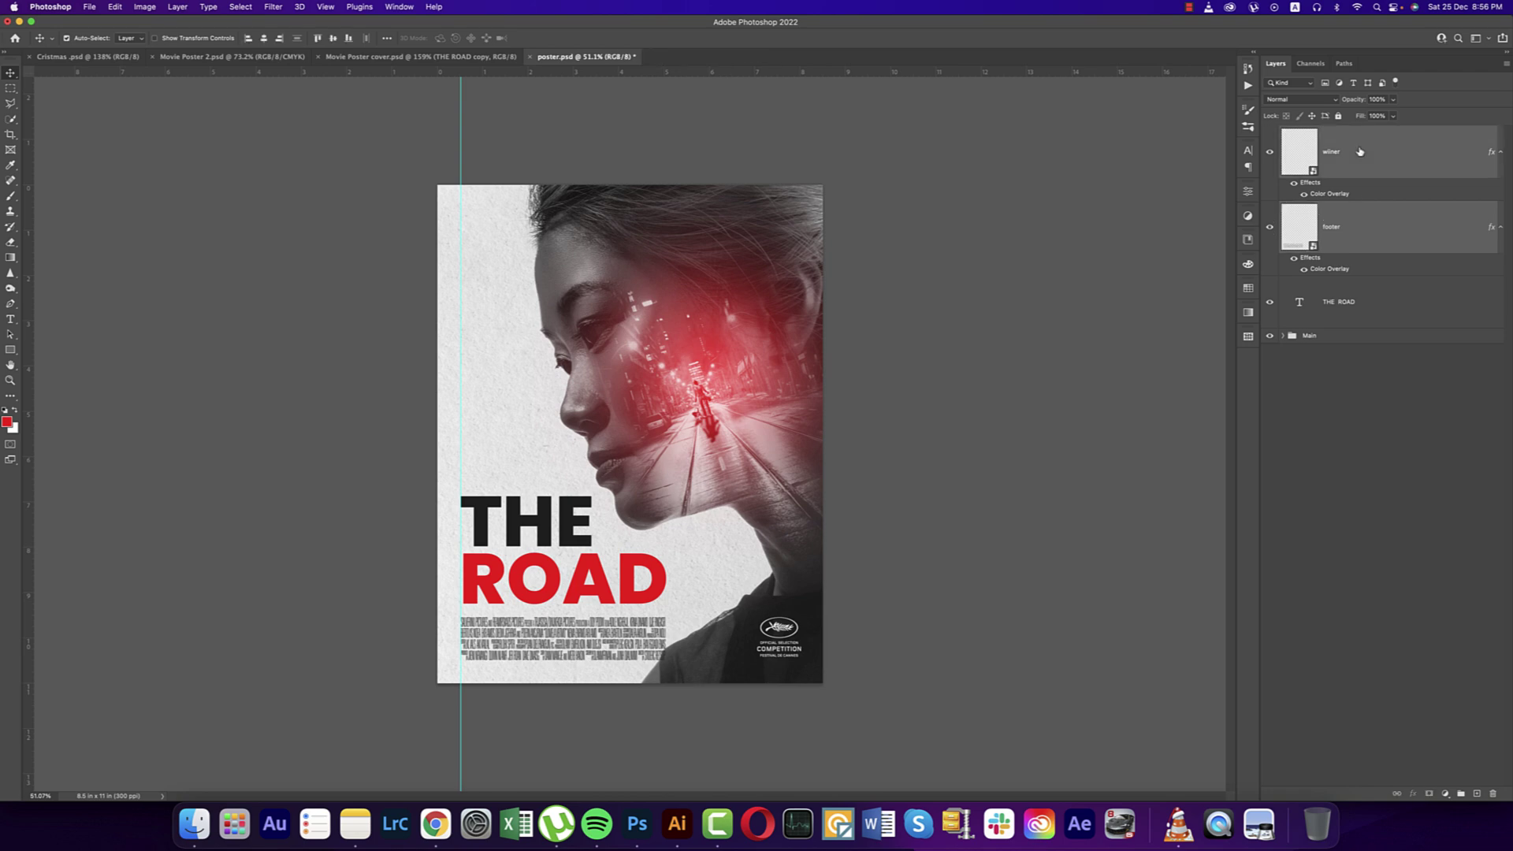
key("super+g")
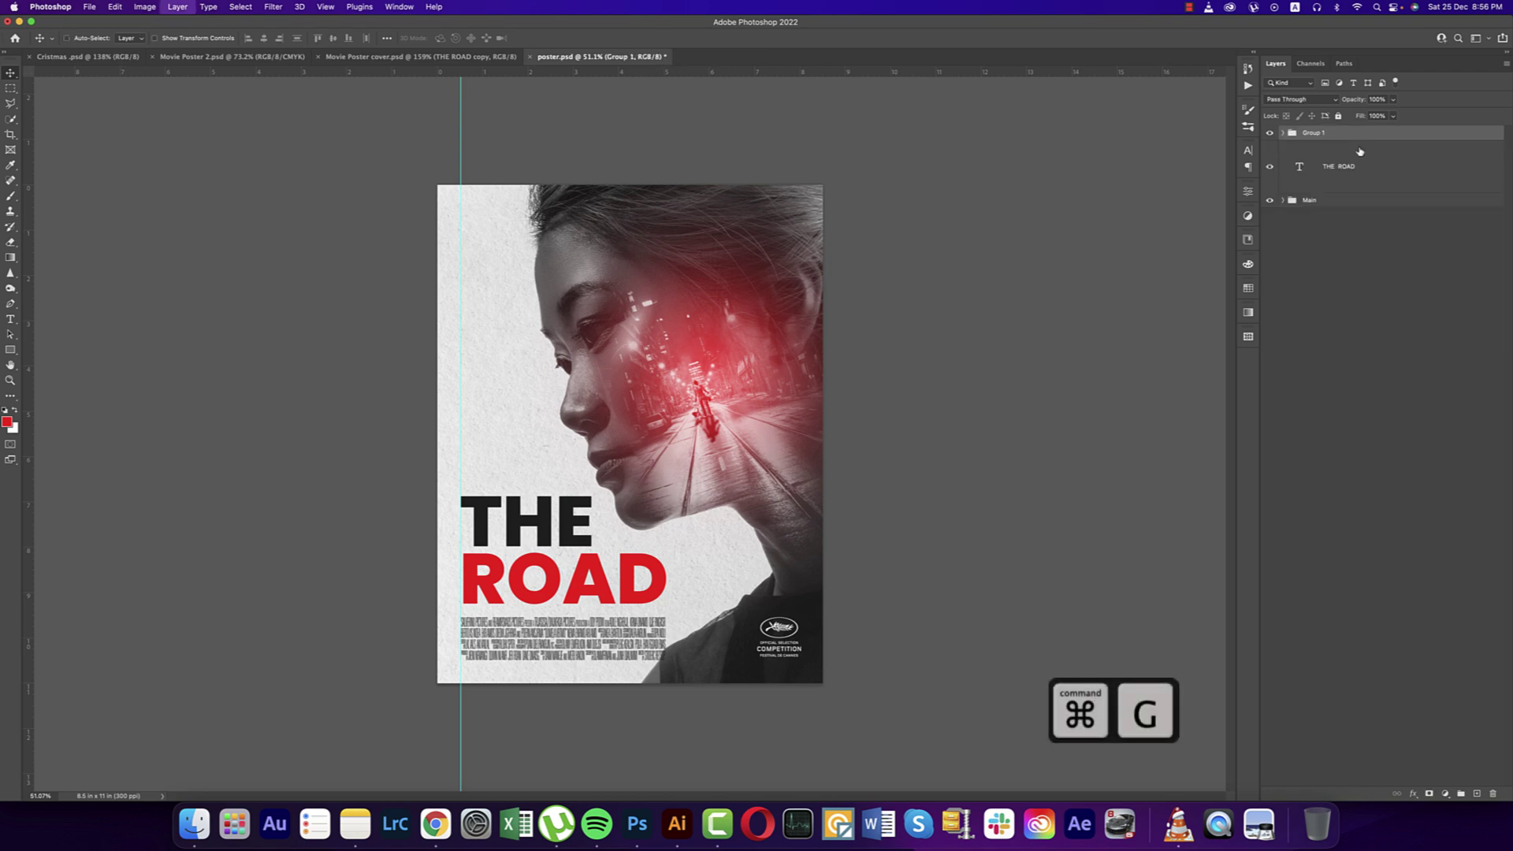
Type an 'A POSTER BY' line with the designer's name above THE, fixing its spacing.
left_click(1343, 174)
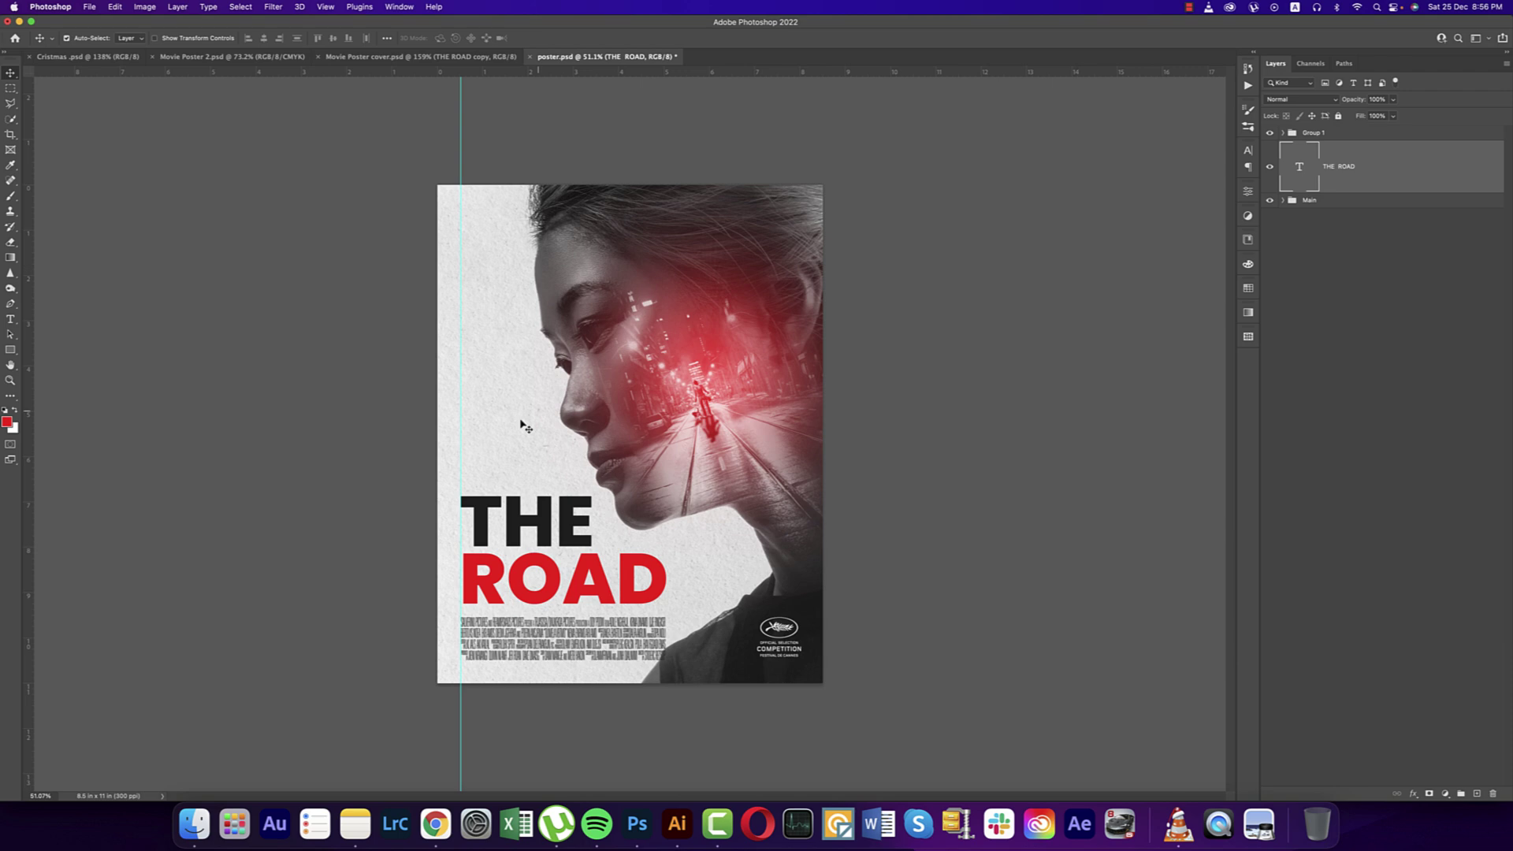
scroll(526, 466, "up", 5)
key("t")
left_click(279, 508)
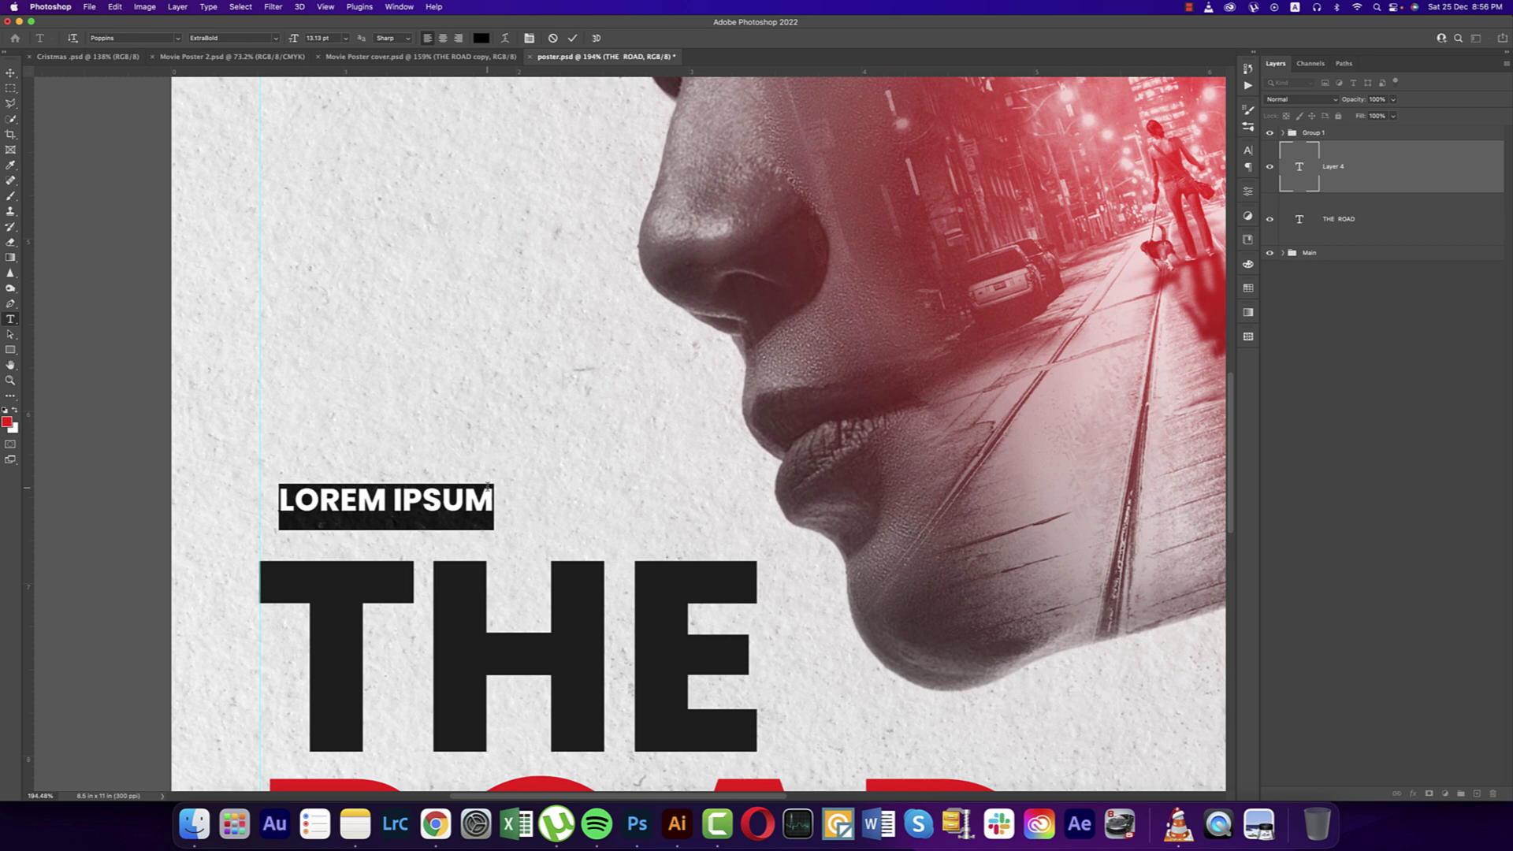
type("A")
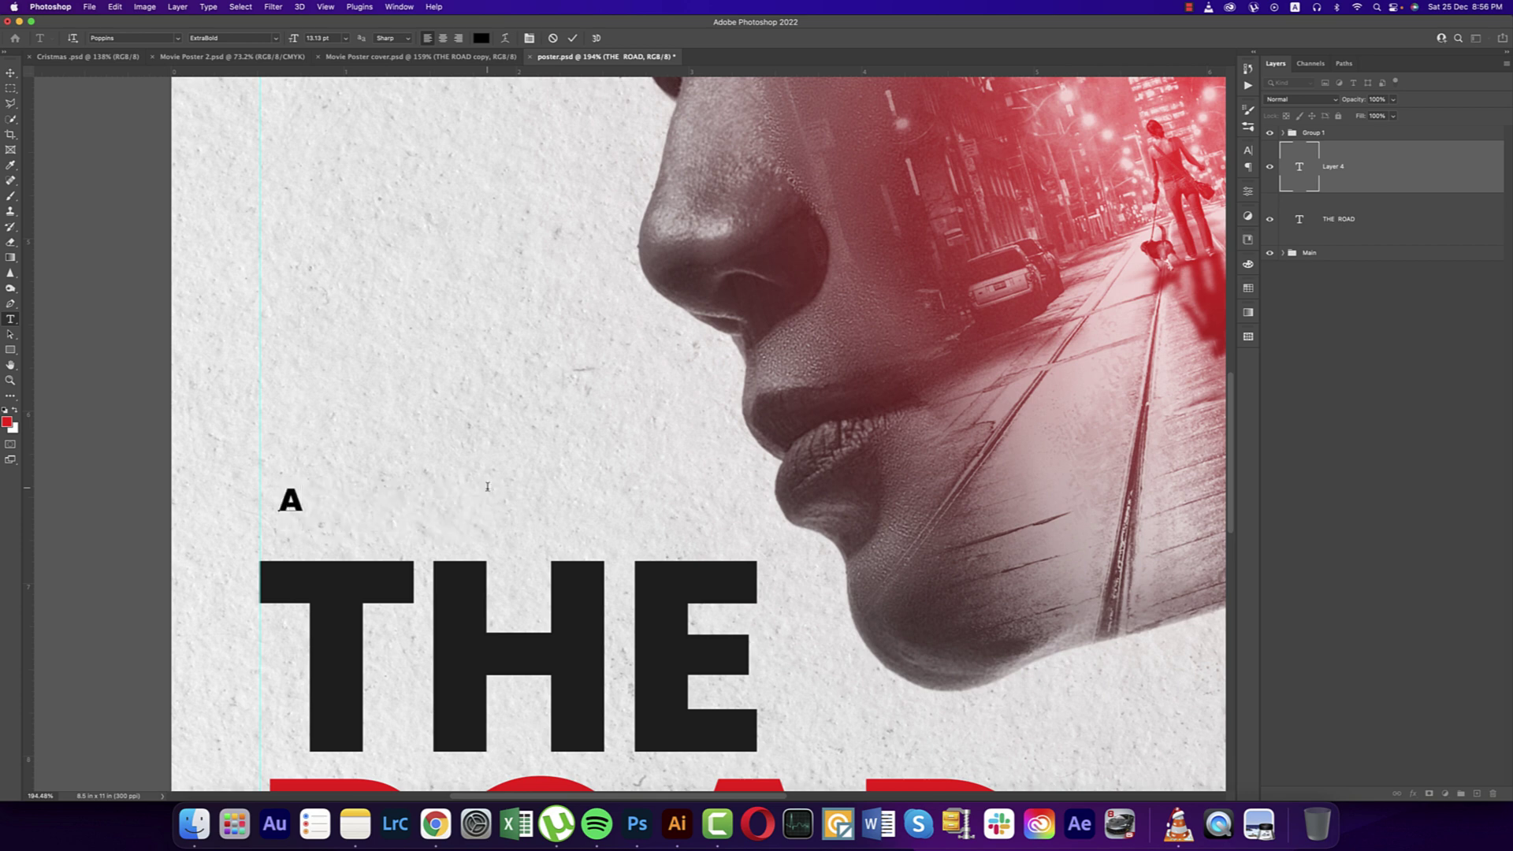
type(" POSTER BY ASMA ")
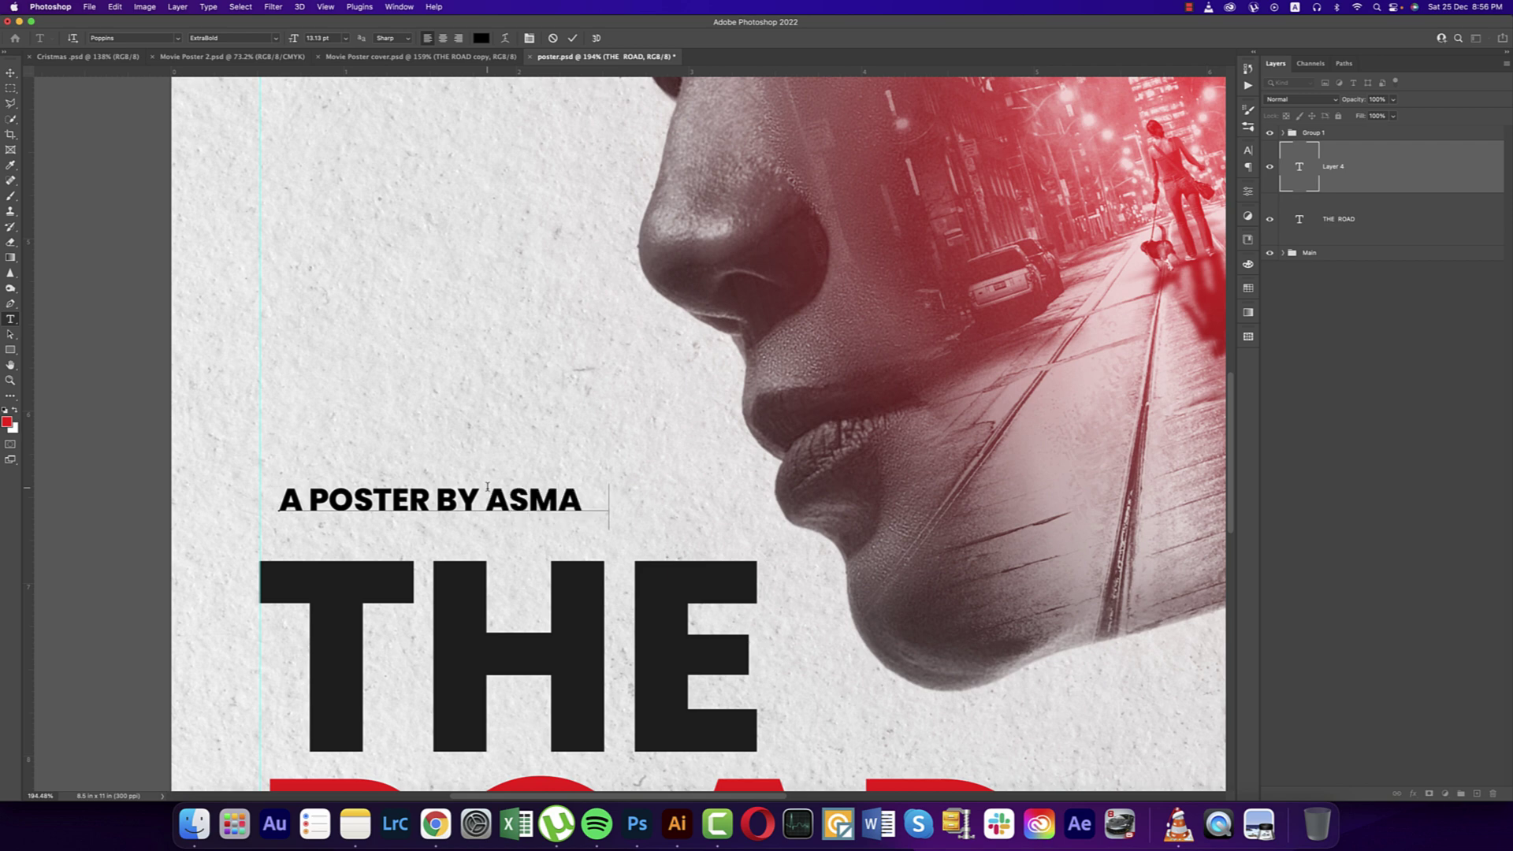
type("RIF")
left_click(588, 500)
key("BackSpace")
left_click(560, 501)
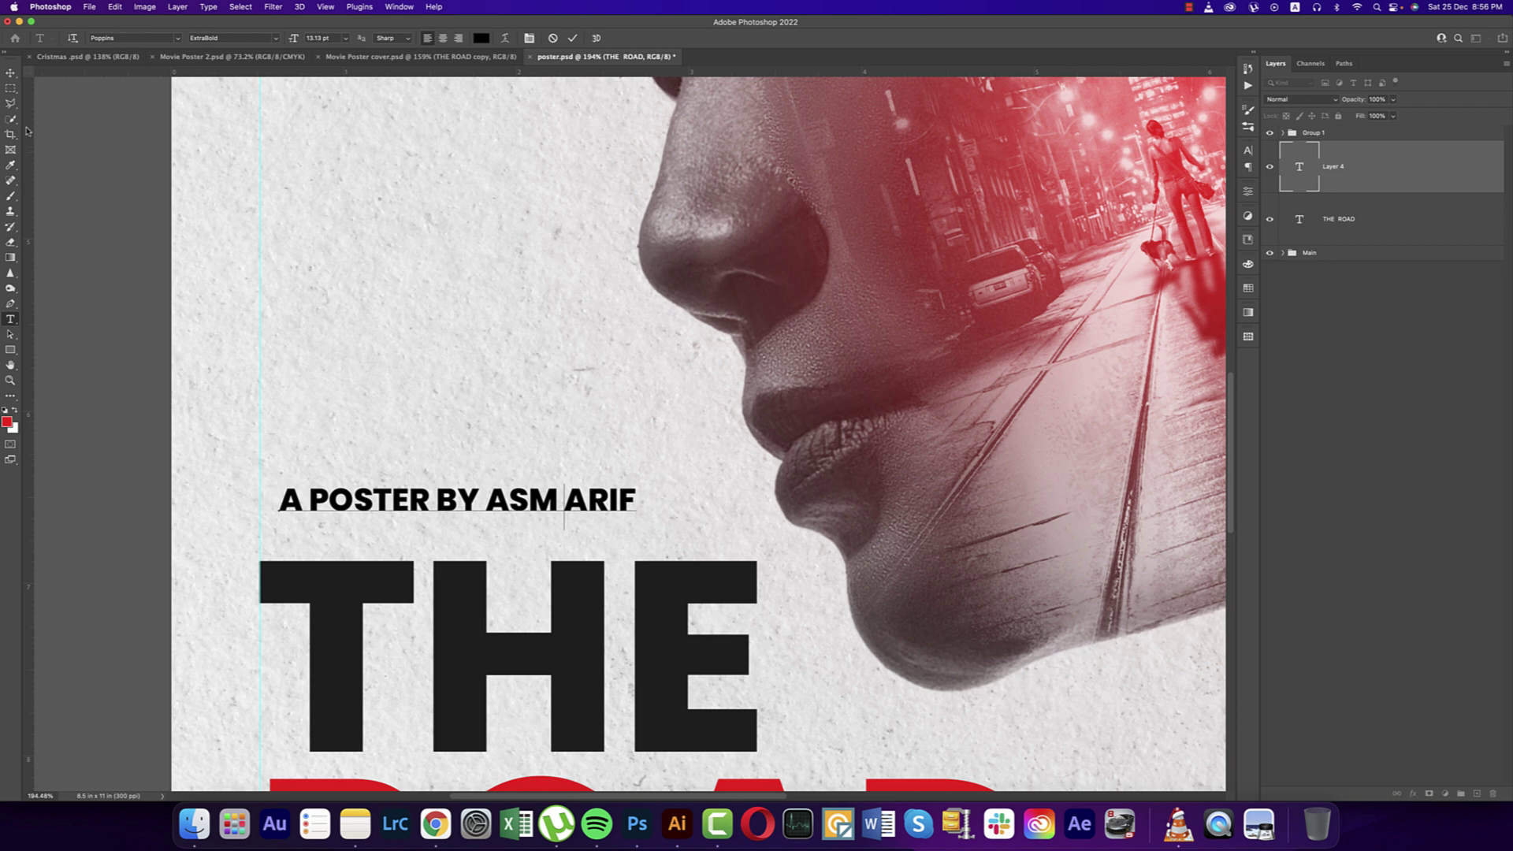
Move the credit line beside the guide and enlarge it wider.
key("super+t")
left_click_drag(524, 507, 505, 522)
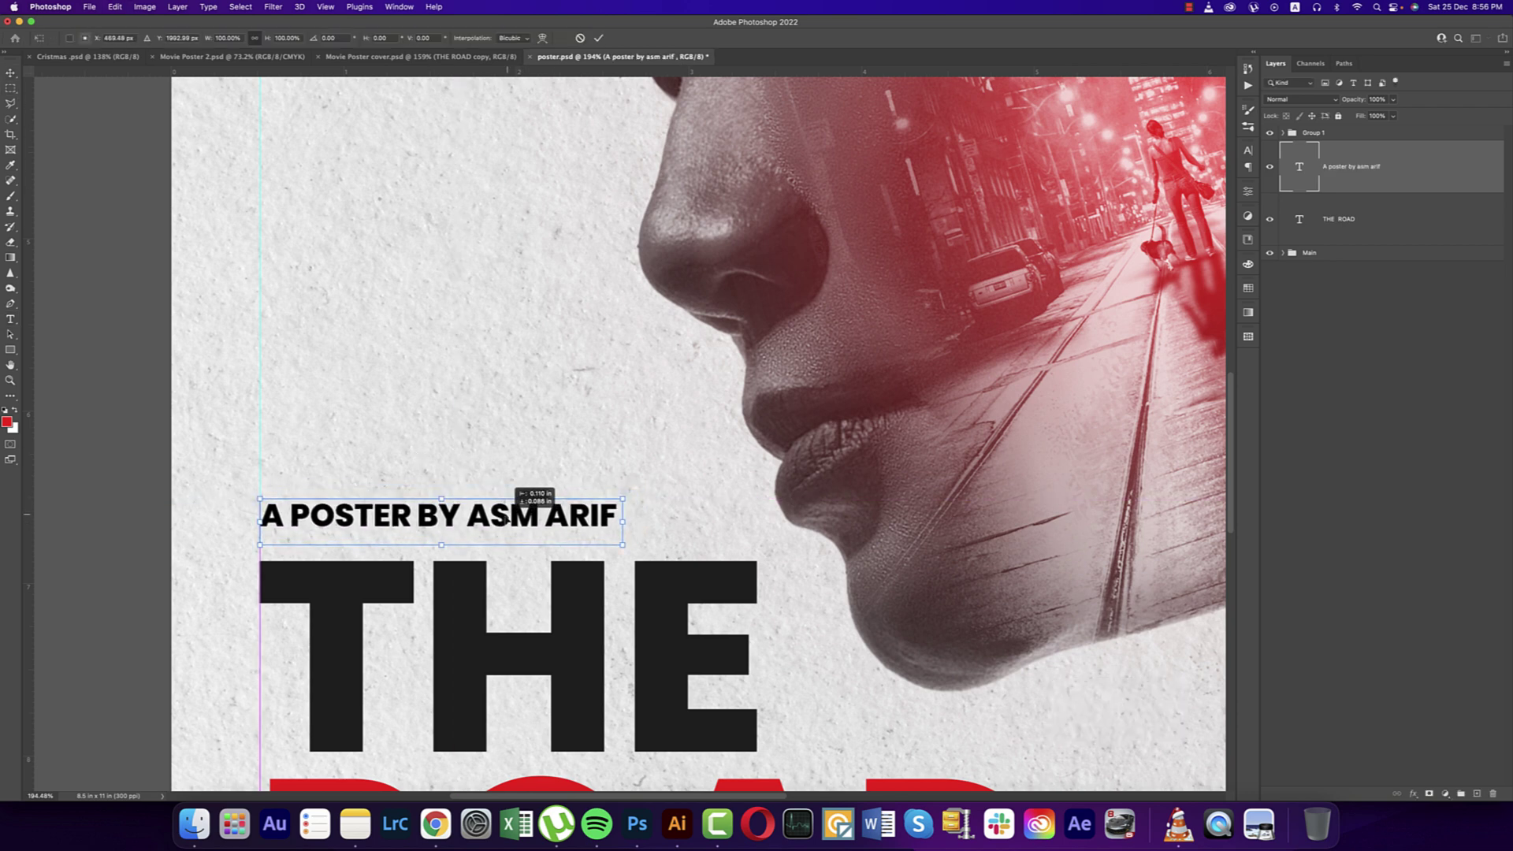
left_click_drag(626, 520, 786, 498)
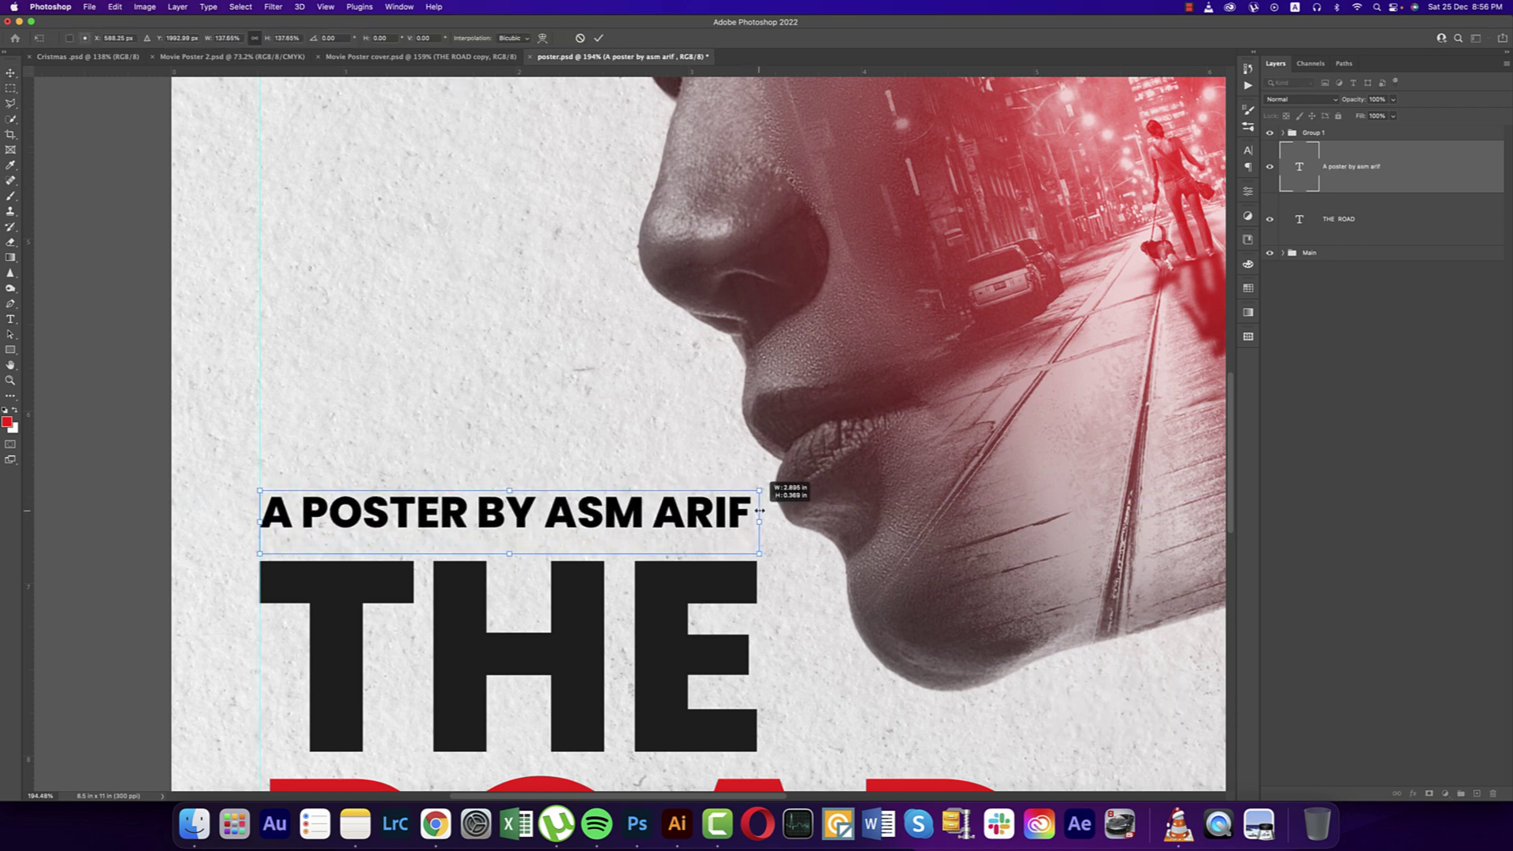
key("Return")
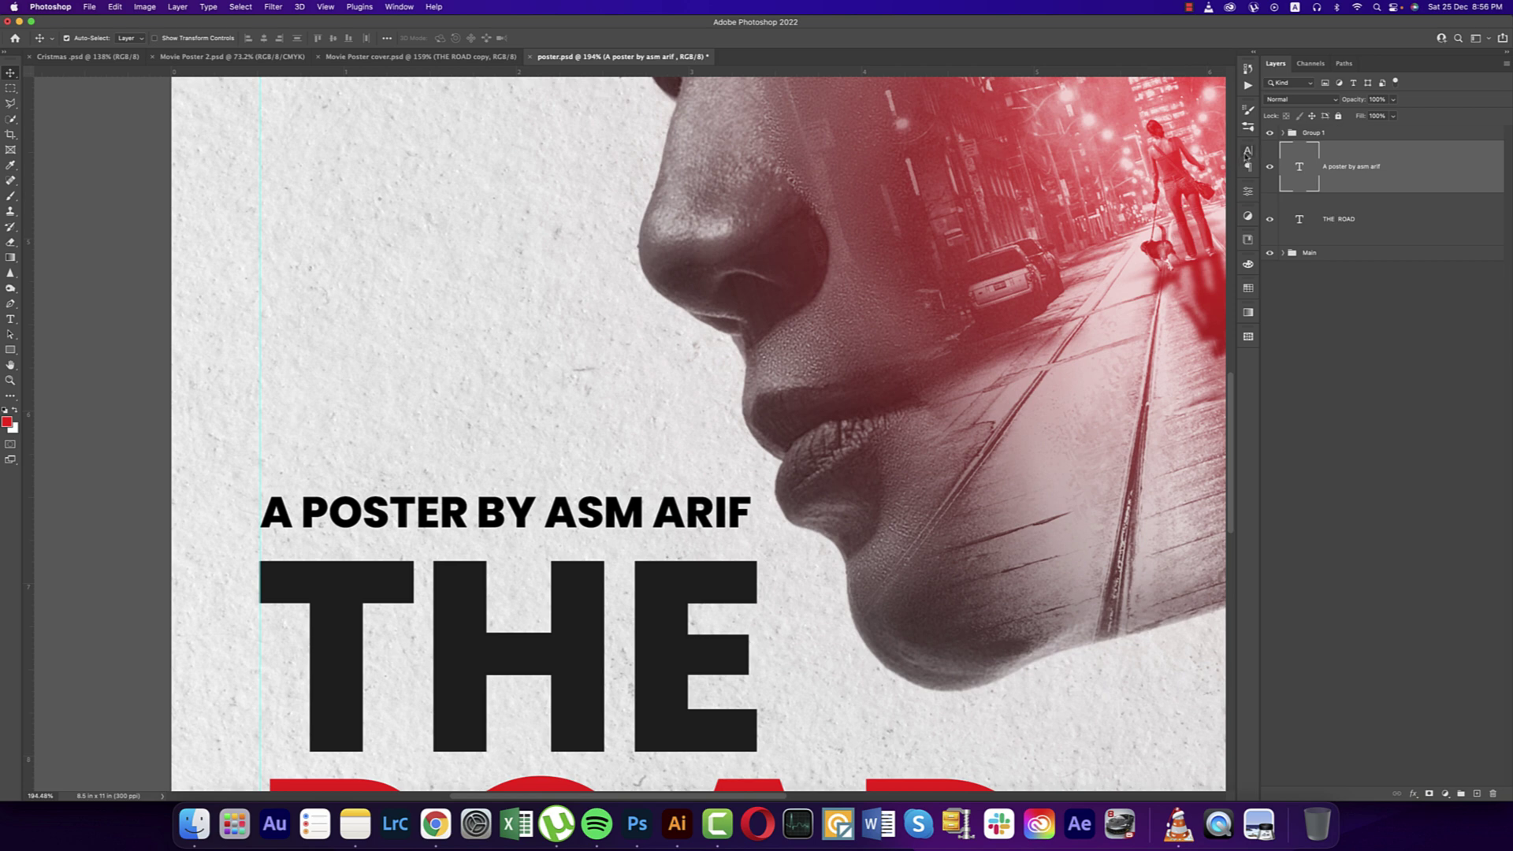
Set the credit line's font weight to Medium.
left_click(1248, 151)
left_click(1230, 172)
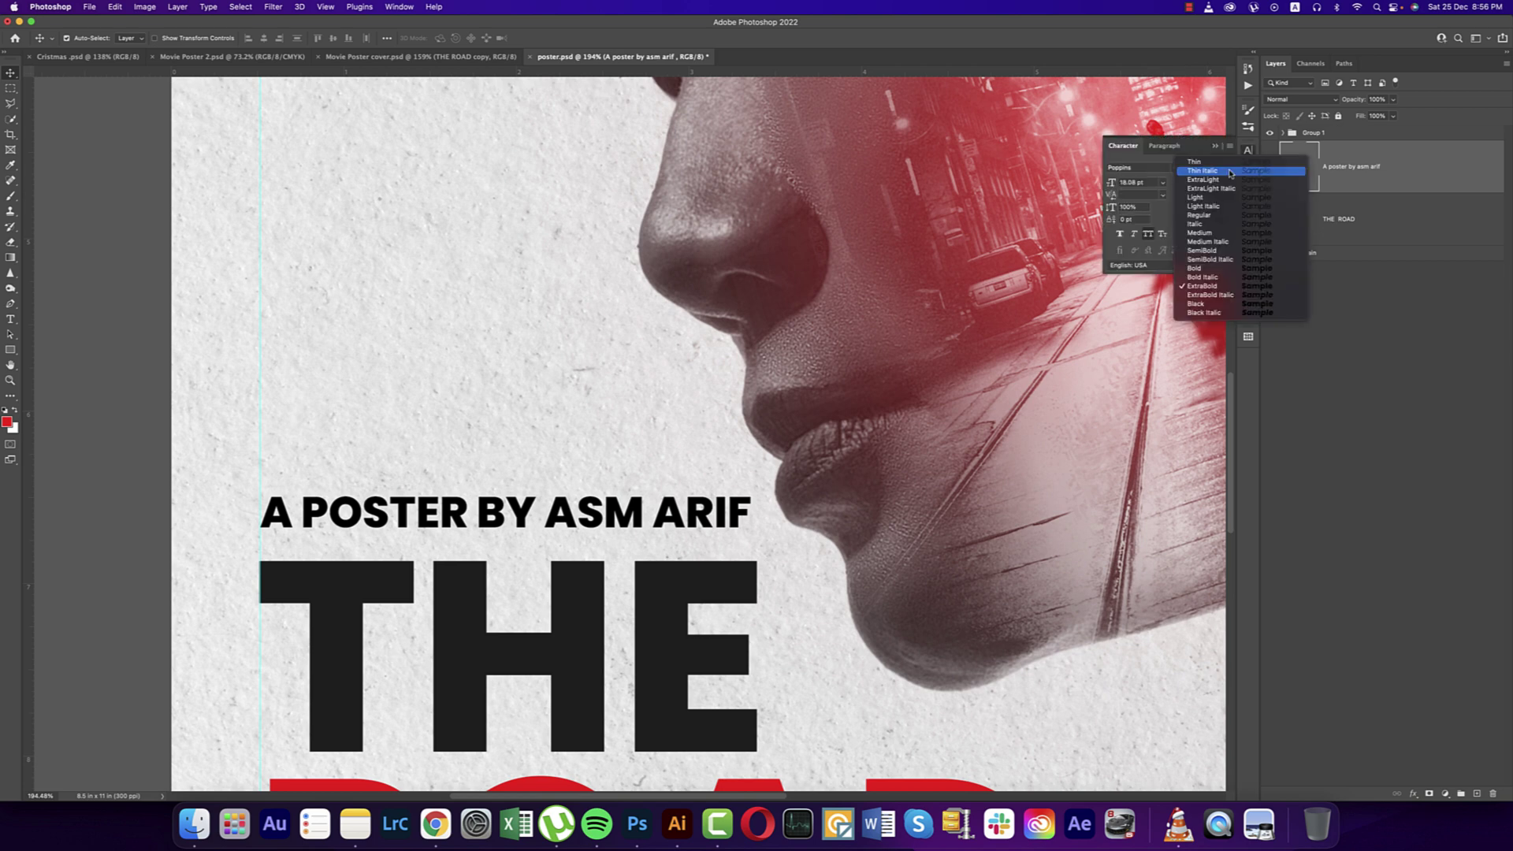
left_click(1223, 235)
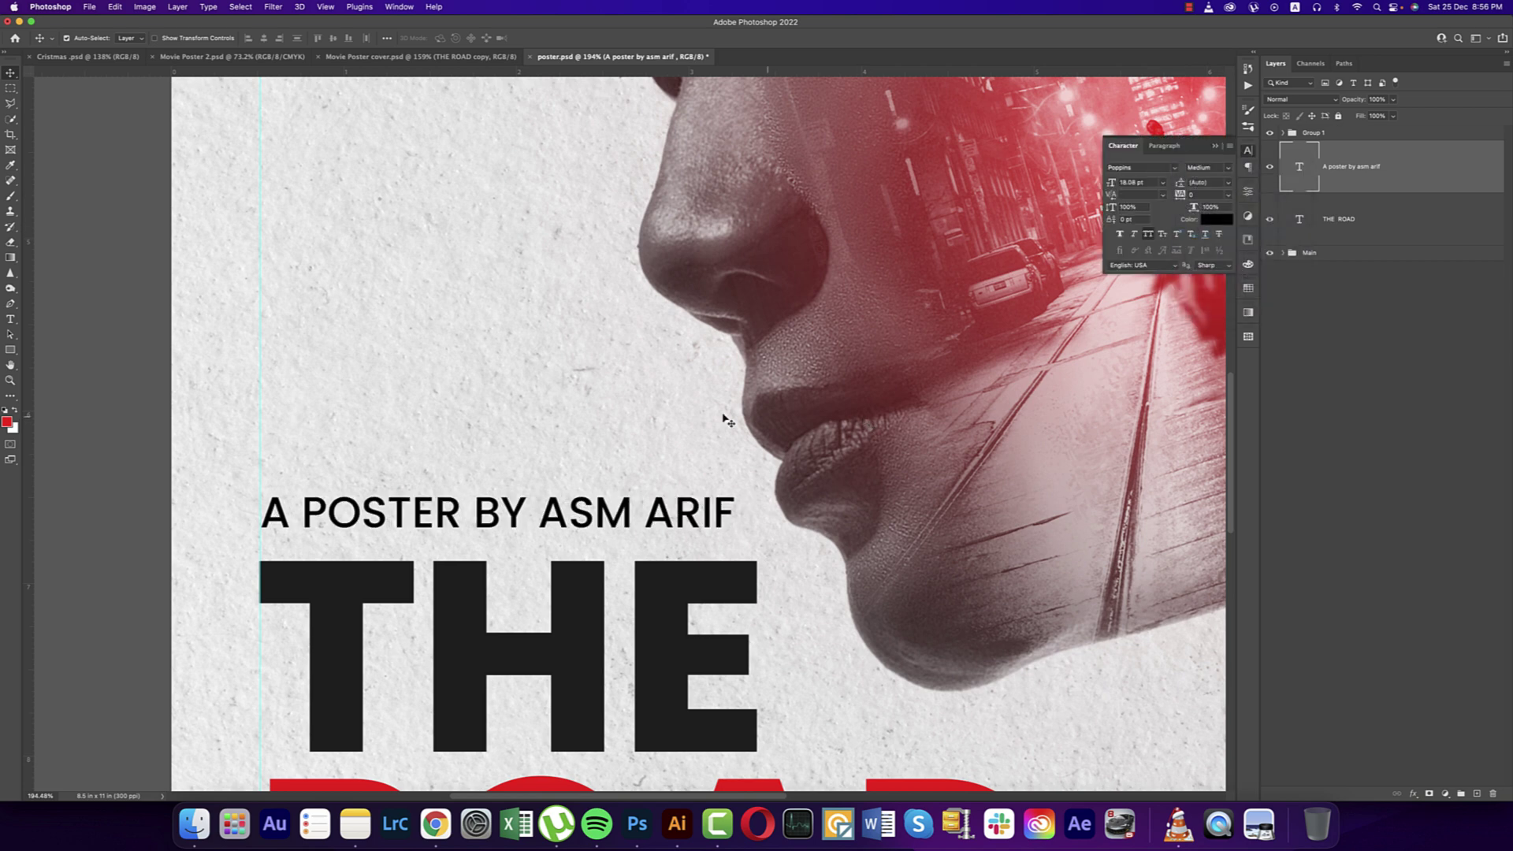
key("super+0")
left_click(904, 555)
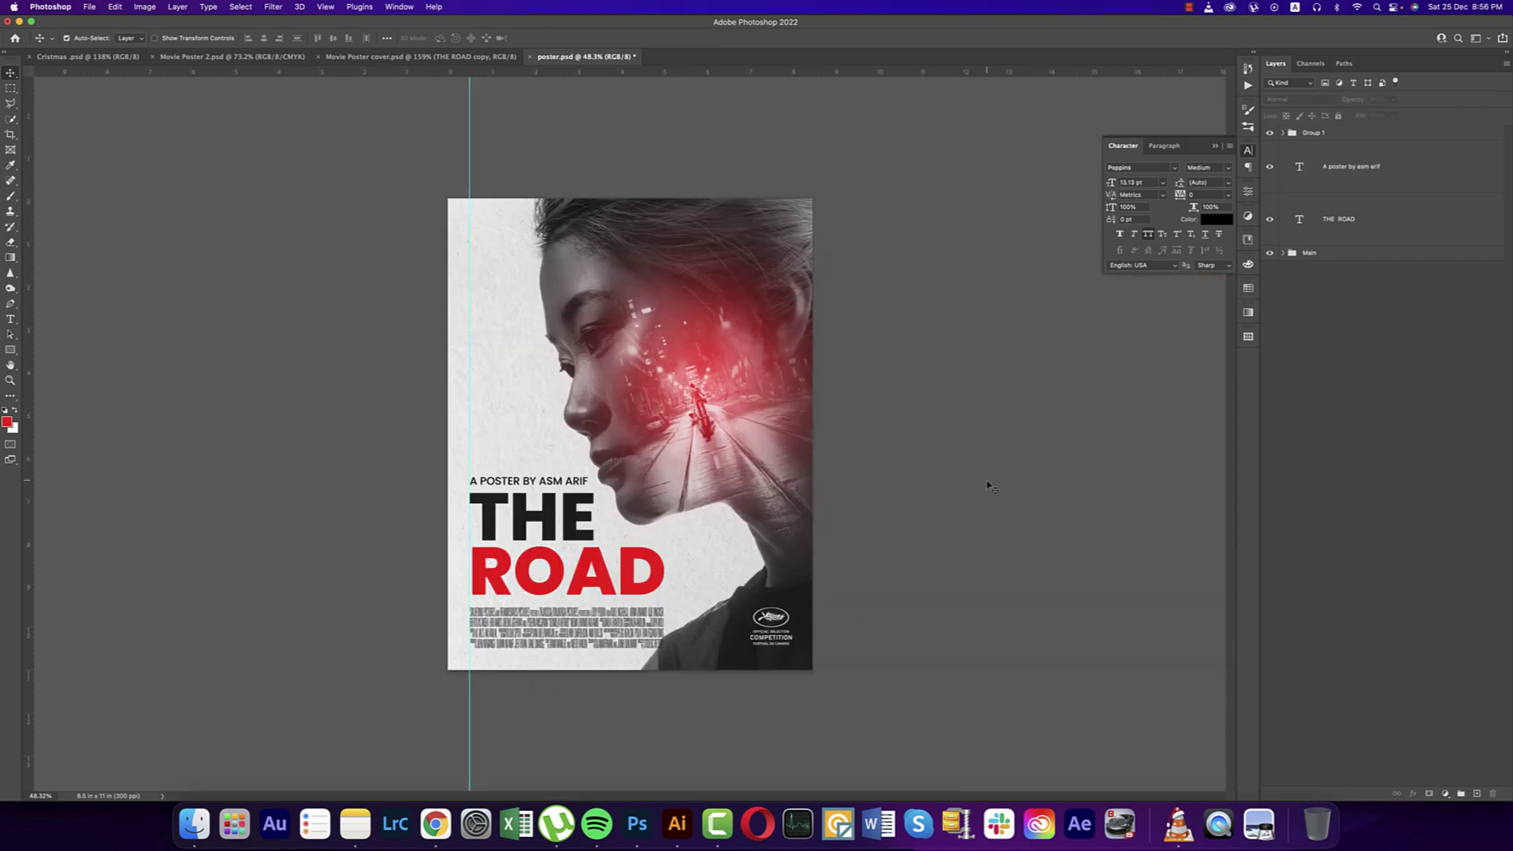
Copy the credit line to the poster's top and retype it as the three cast names.
left_click(1310, 171)
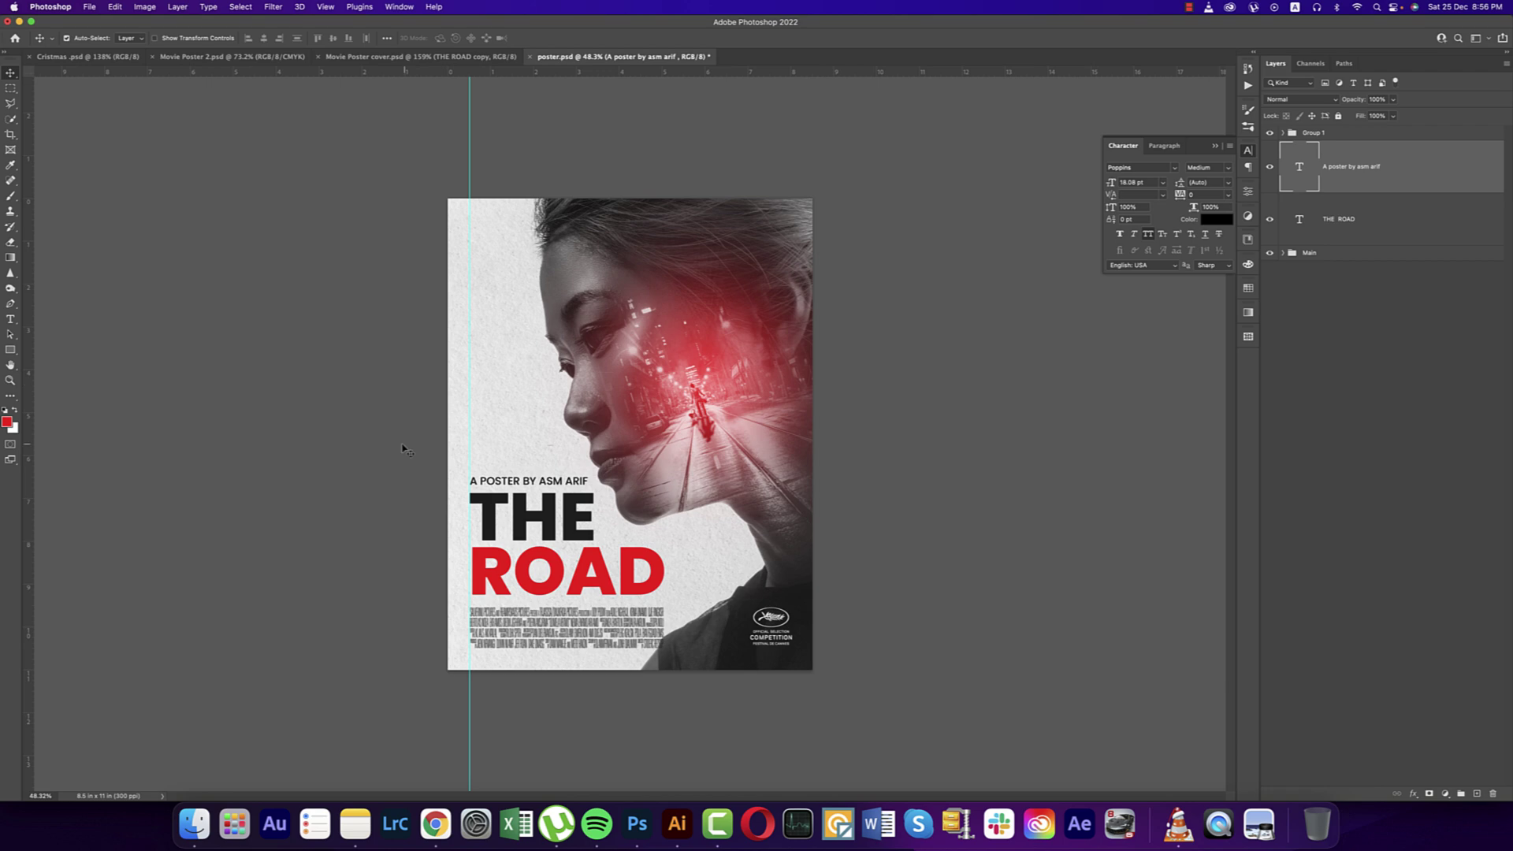
left_click_drag(520, 483, 655, 231)
double_click(654, 230)
key("super+a")
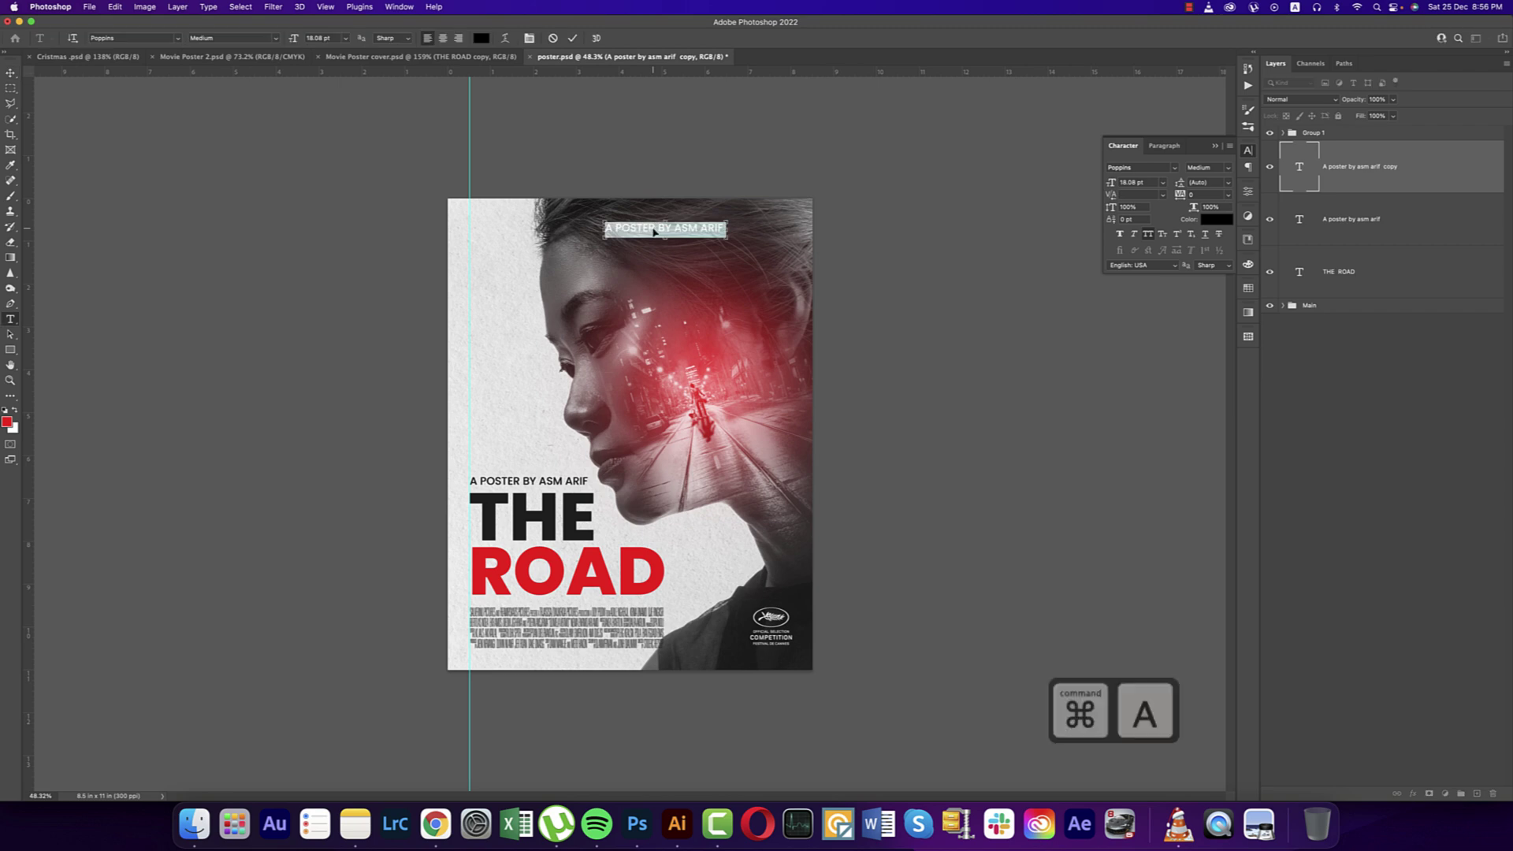
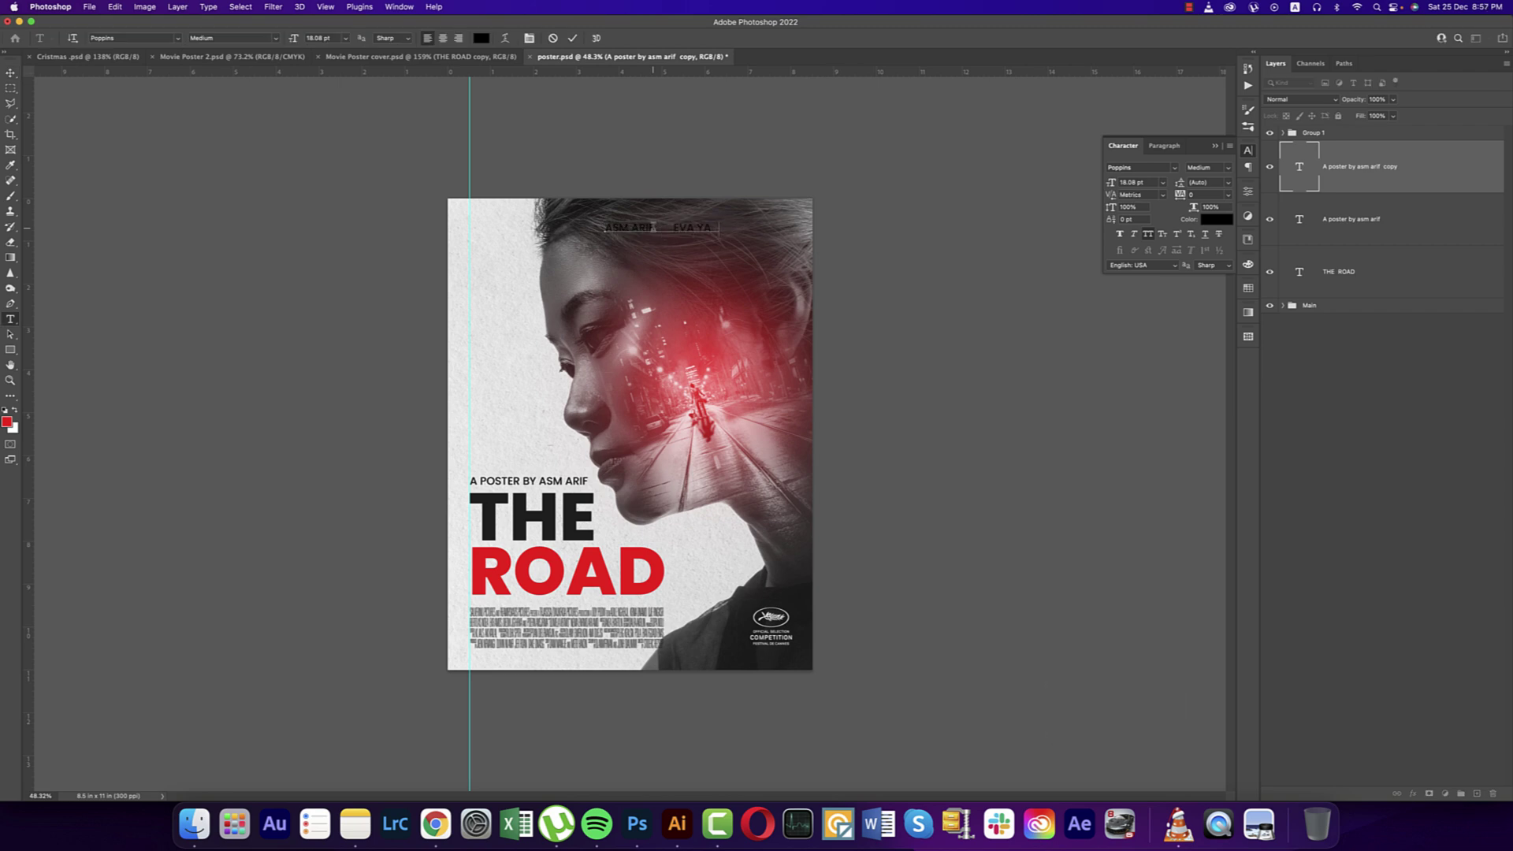
key("super+Return")
Make the cast-names text white.
left_click(1221, 220)
mouse_move(1167, 296)
left_mouse_down()
mouse_move(1128, 276)
mouse_move(1156, 274)
left_mouse_up()
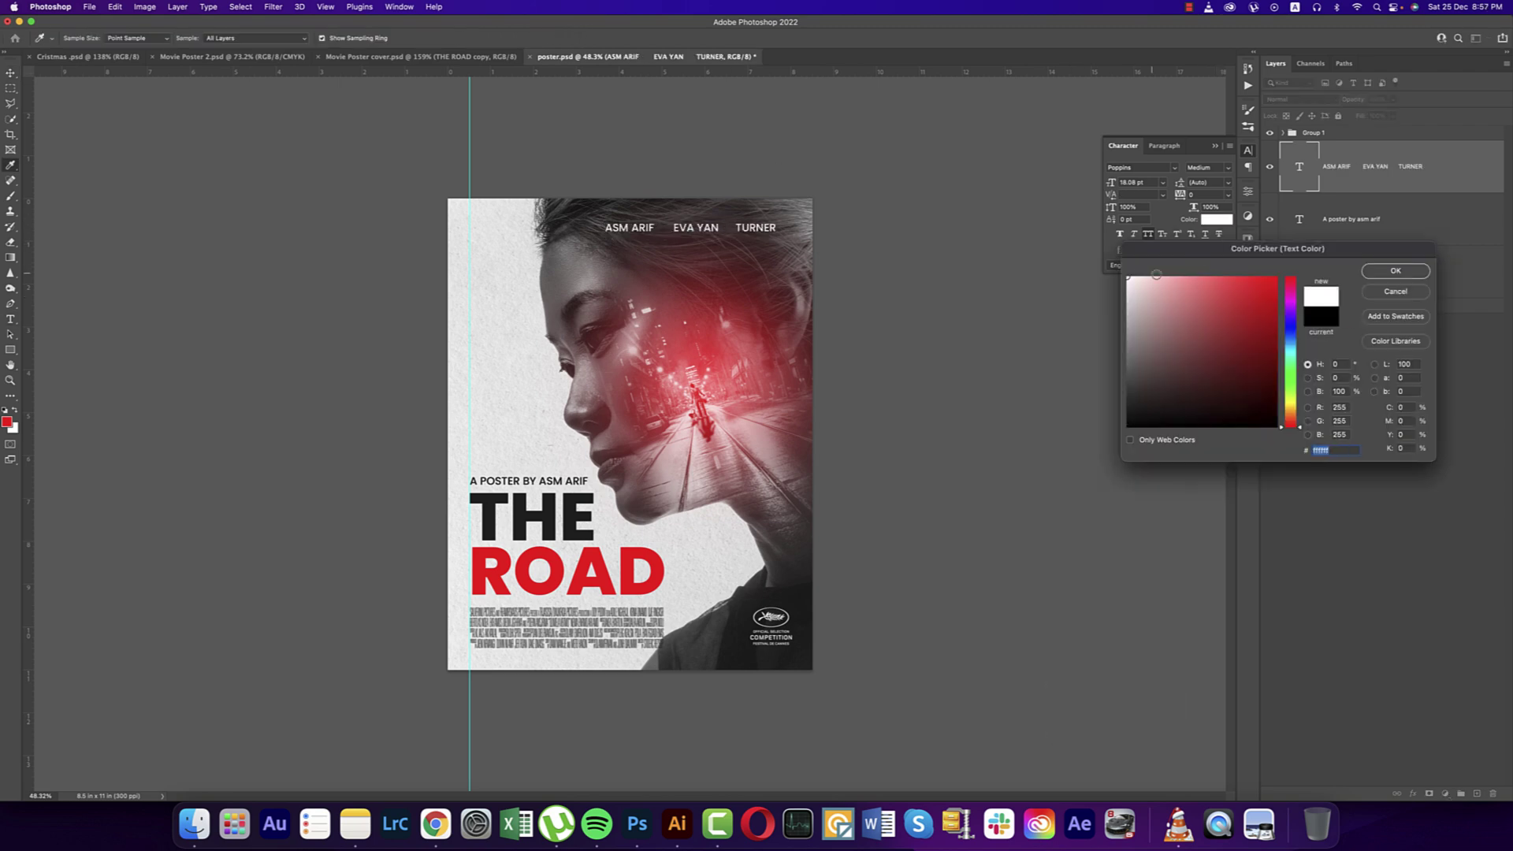
left_click(1380, 274)
Widen the gap before the last cast name and nudge the line slightly right.
key("t")
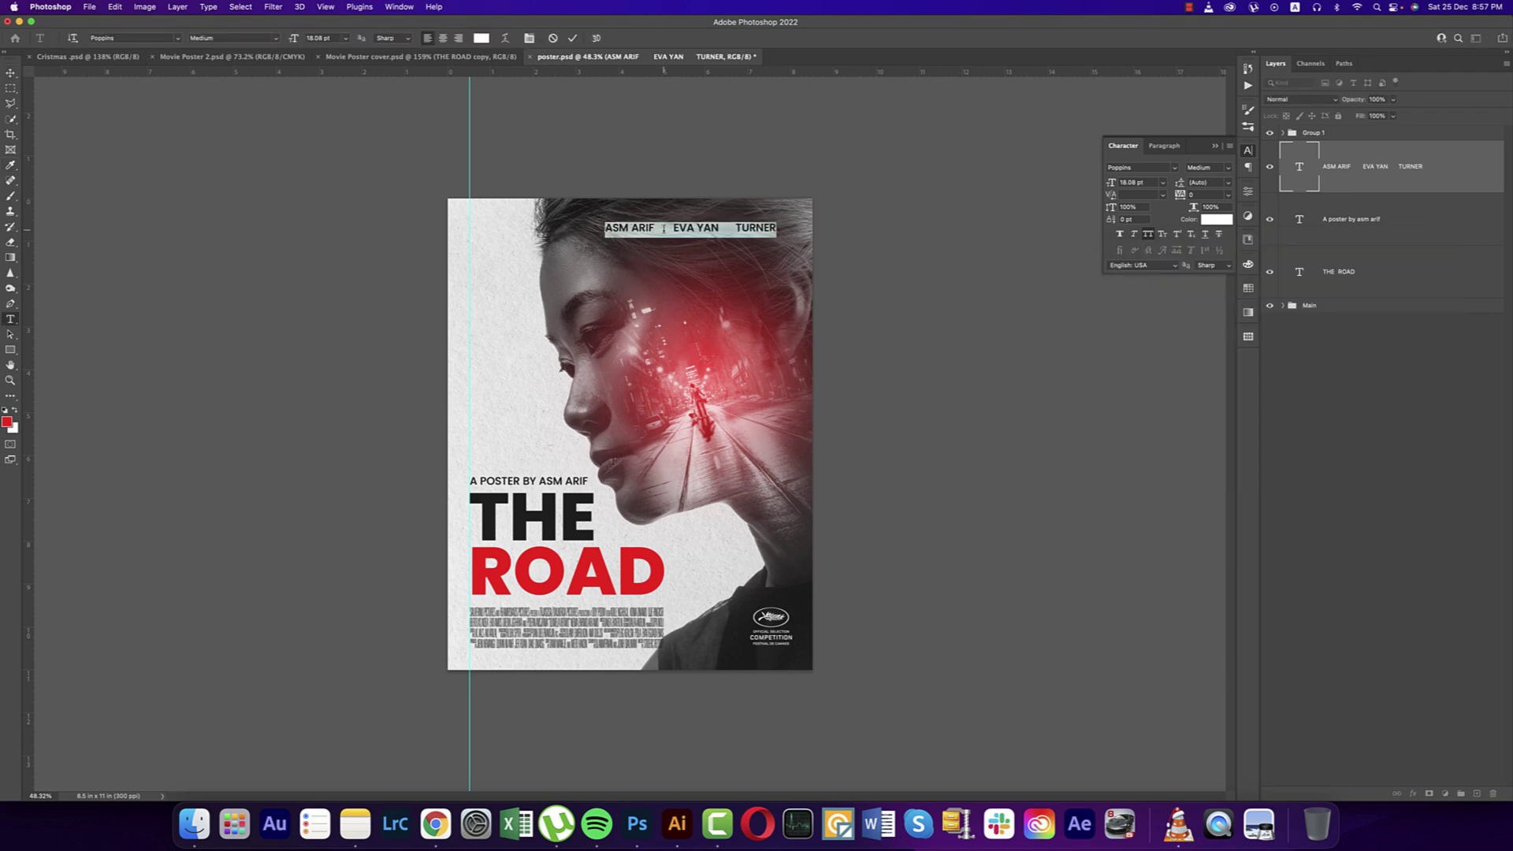
key("super+z")
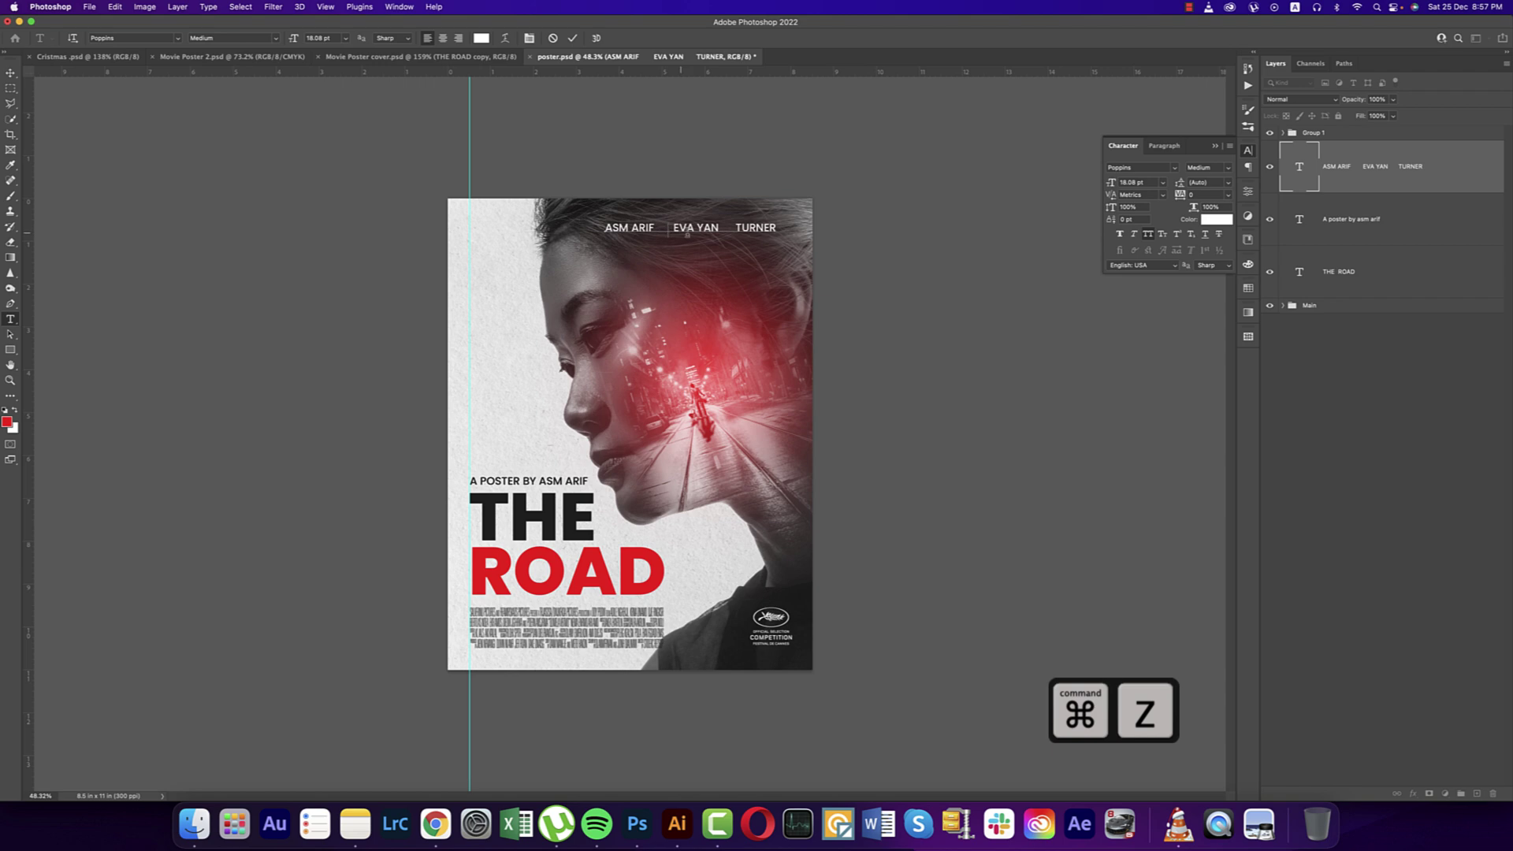
left_click(739, 234)
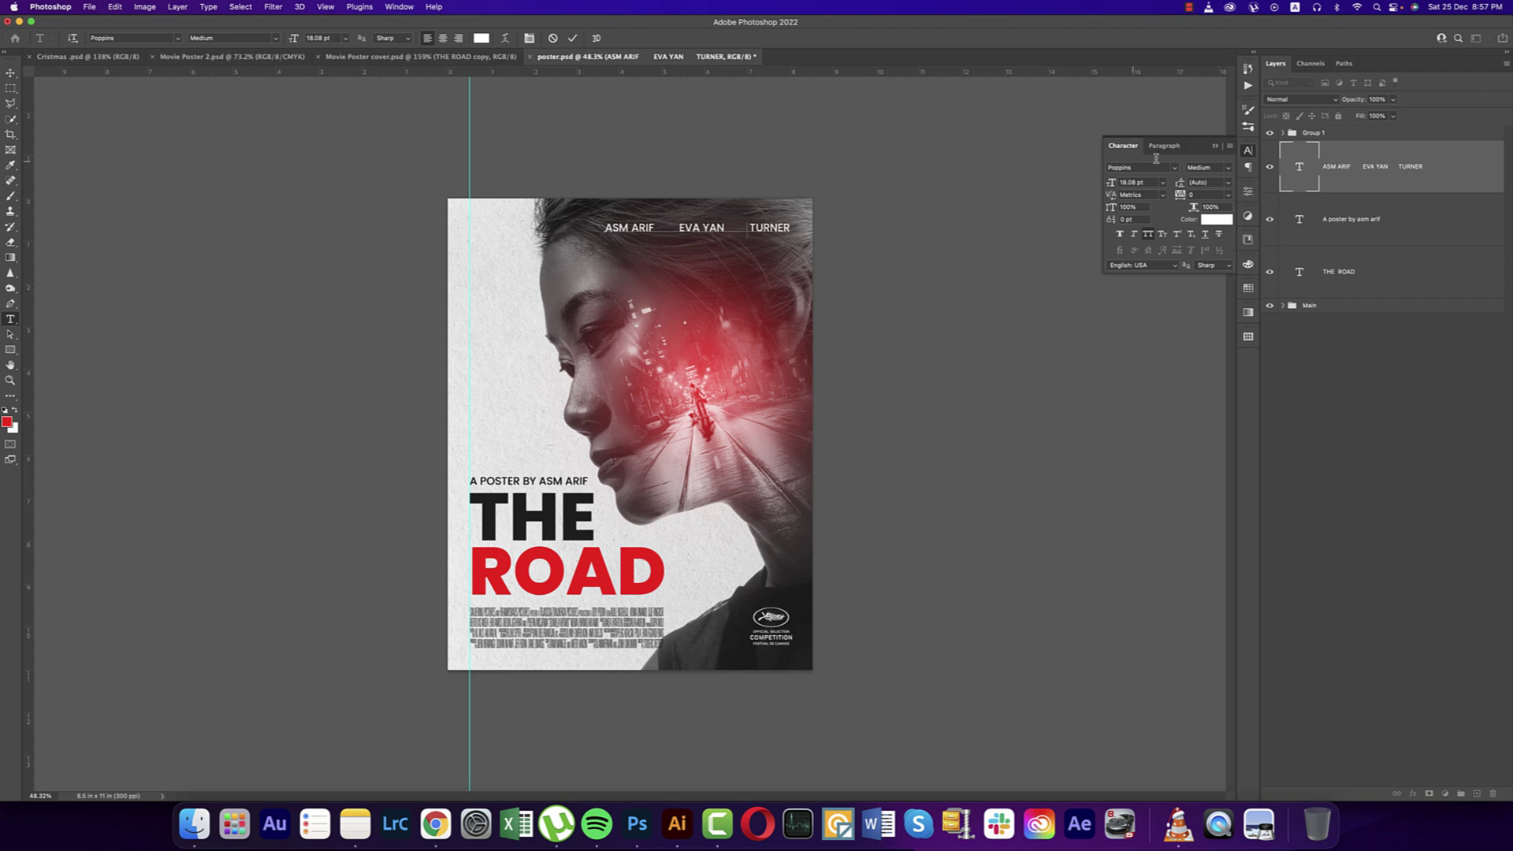
left_click(1216, 147)
left_click(572, 38)
left_click_drag(780, 231, 780, 234)
left_click(905, 290)
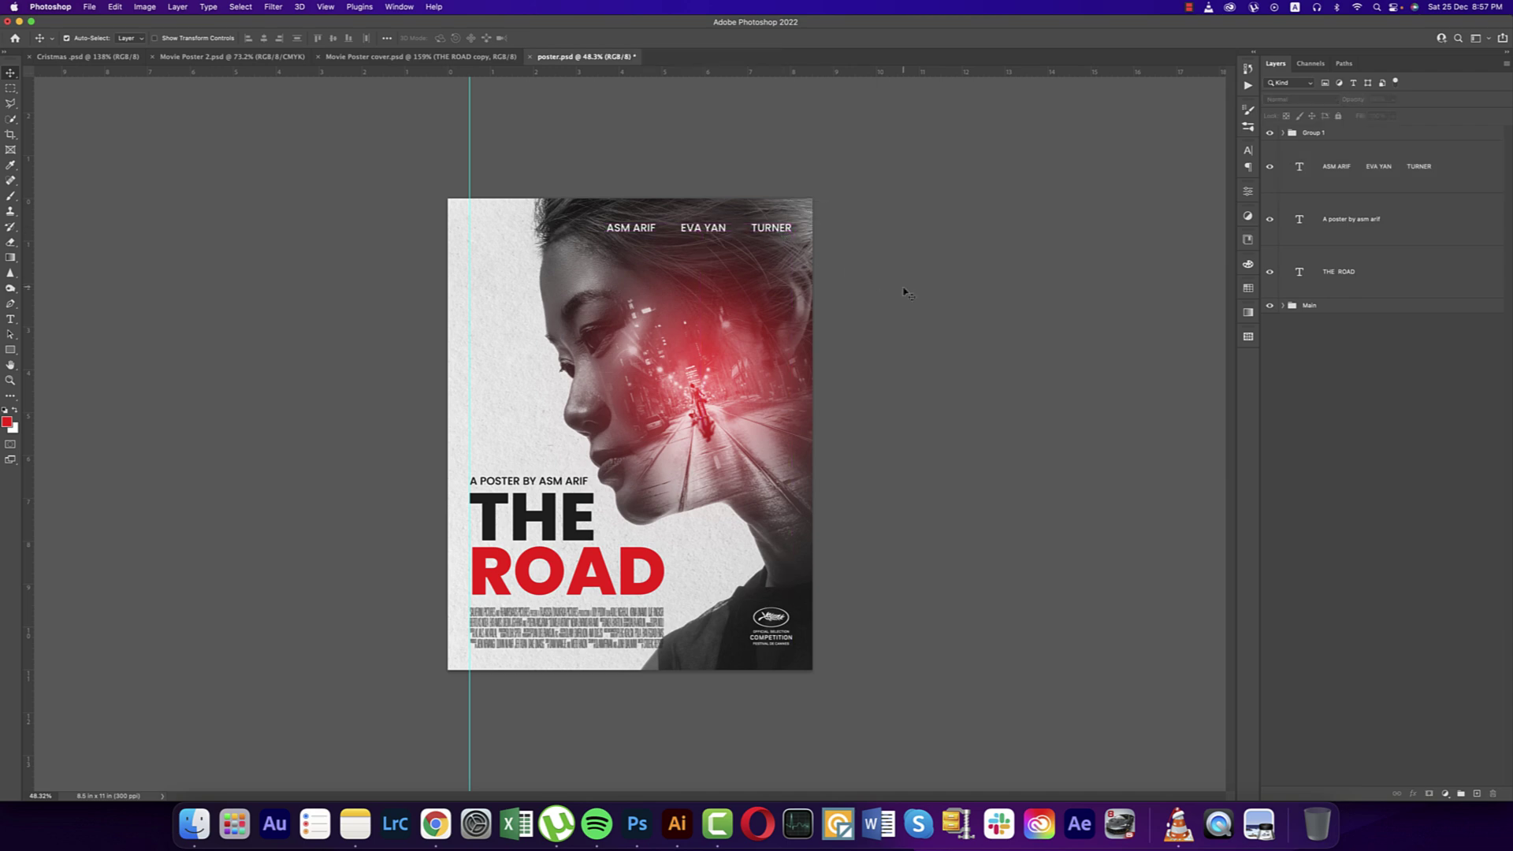
Save the poster file.
scroll(907, 291, "down", 2)
key("super+s")
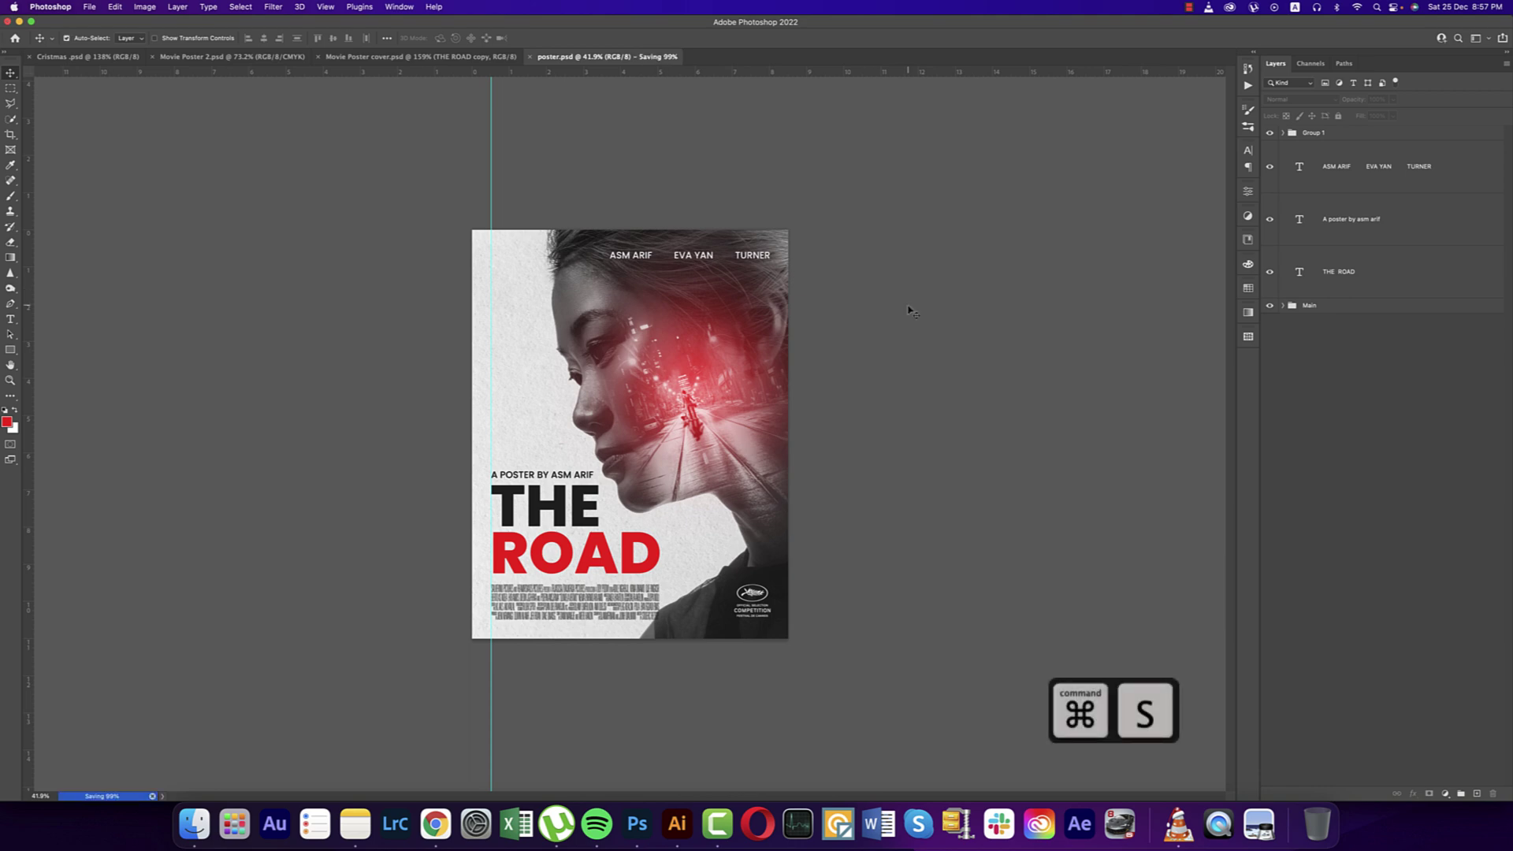
scroll(908, 304, "up", 2)
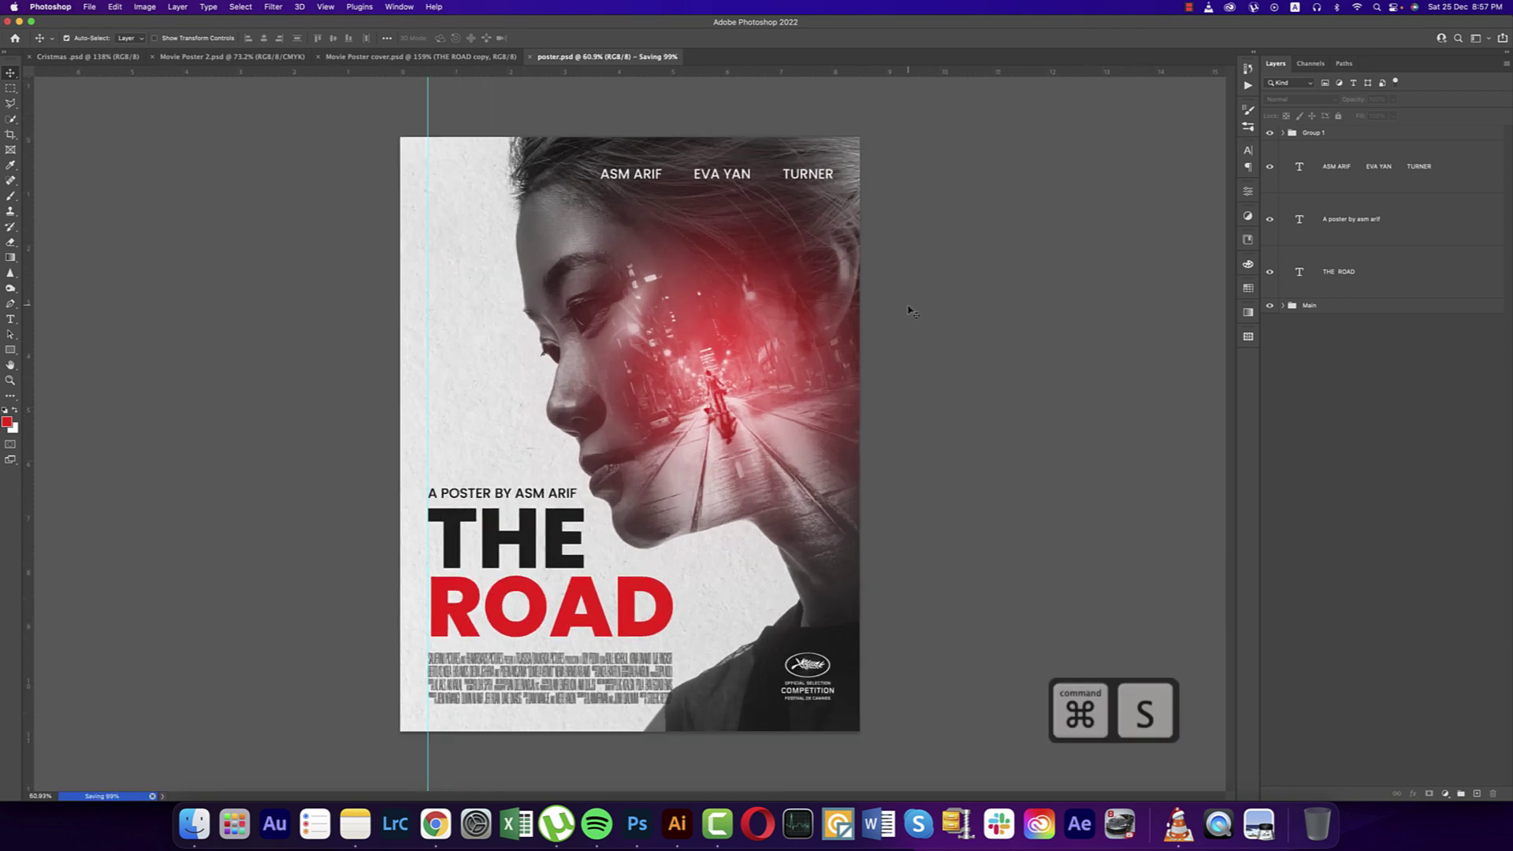
Place the snow PNG as an embedded layer, scale it over the poster, and set it to Screen.
left_click(89, 7)
left_click(149, 234)
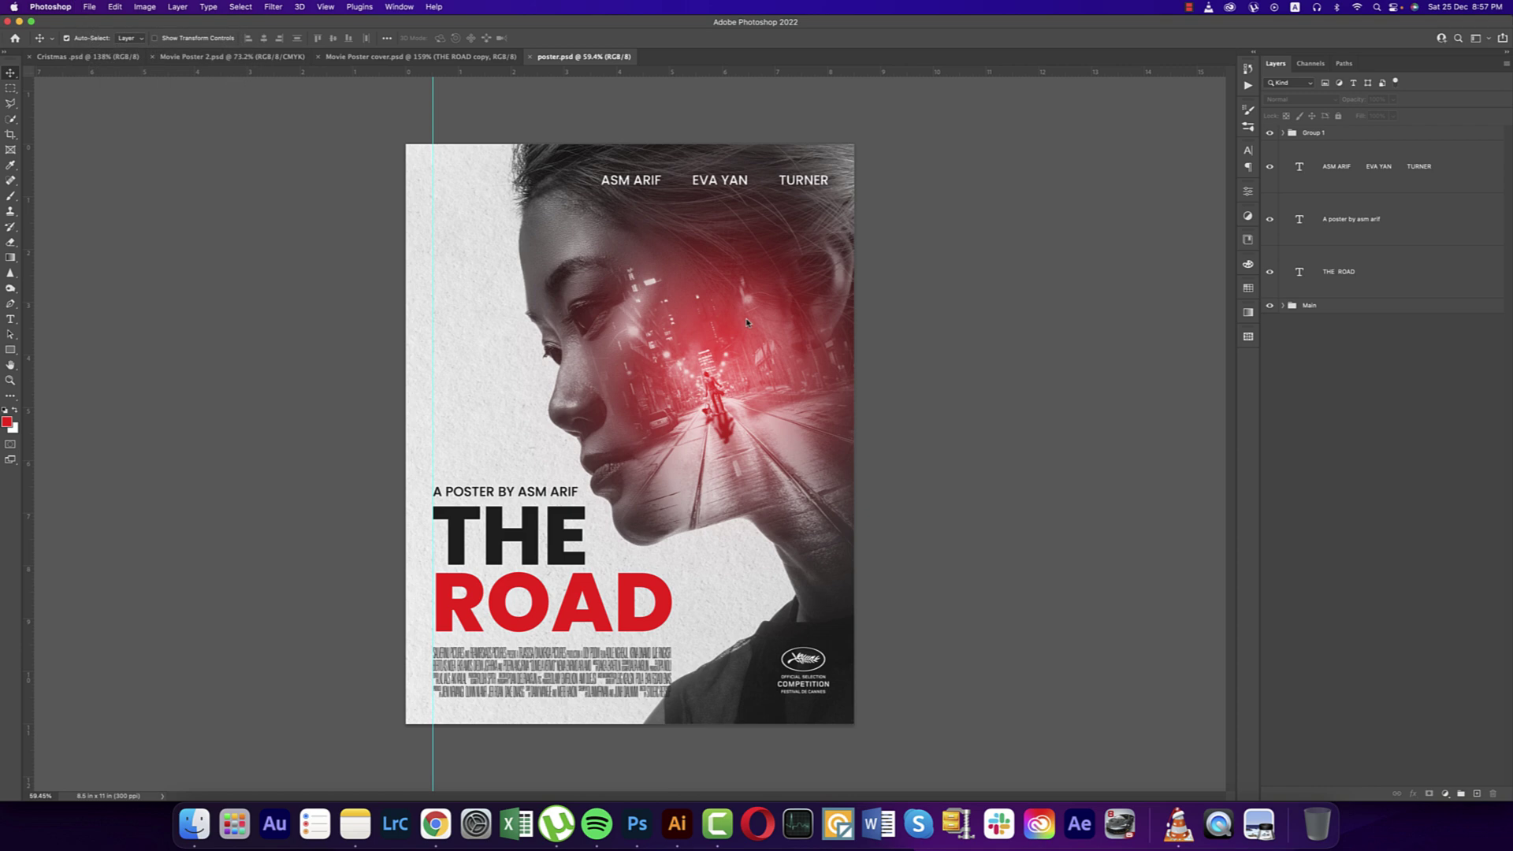
double_click(539, 136)
left_click_drag(854, 434, 933, 433)
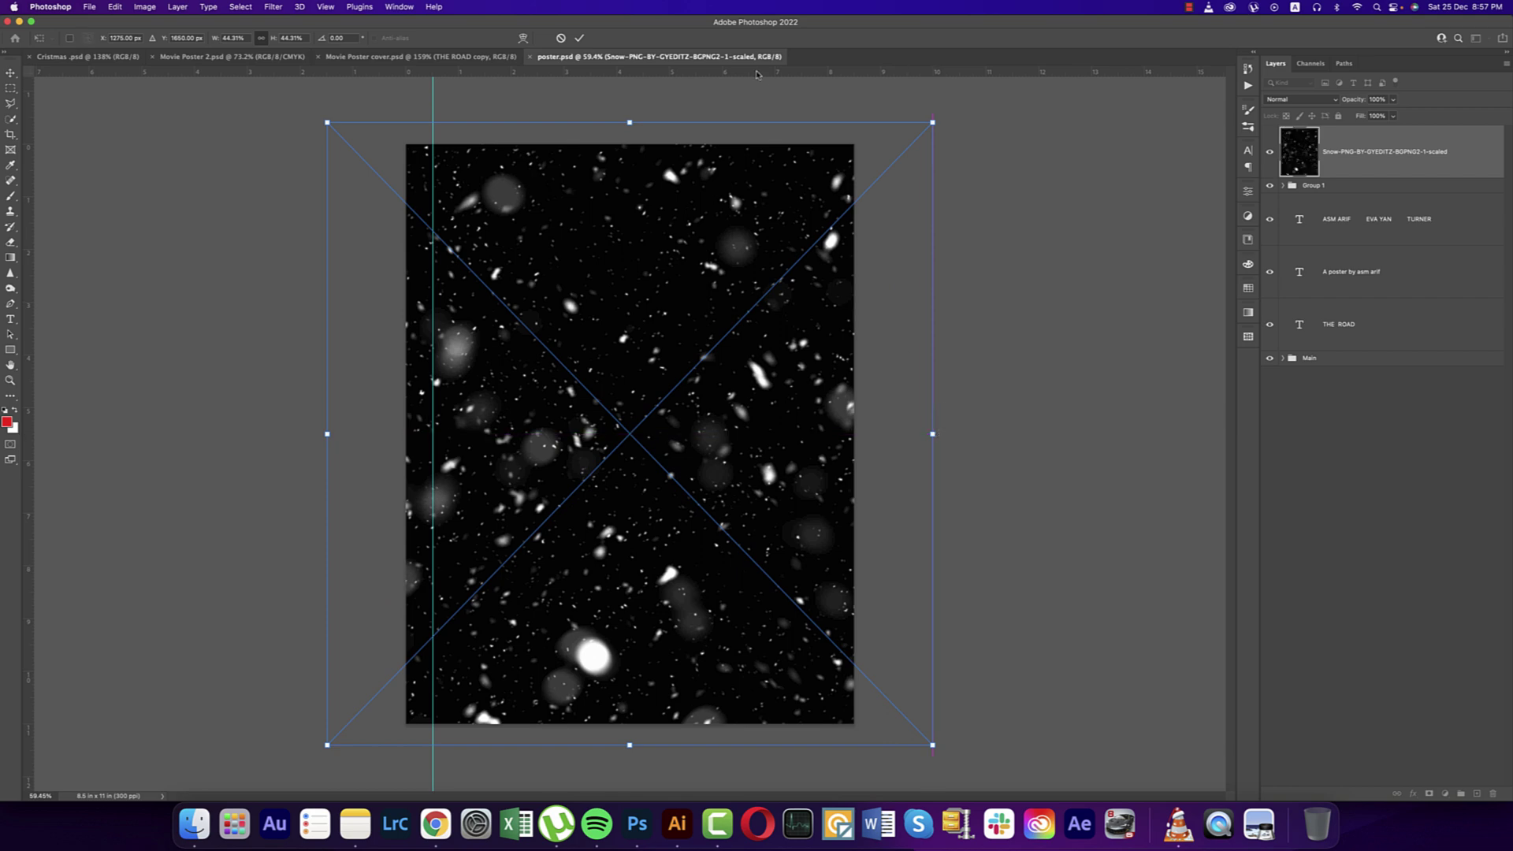
left_click(580, 38)
left_click(1285, 100)
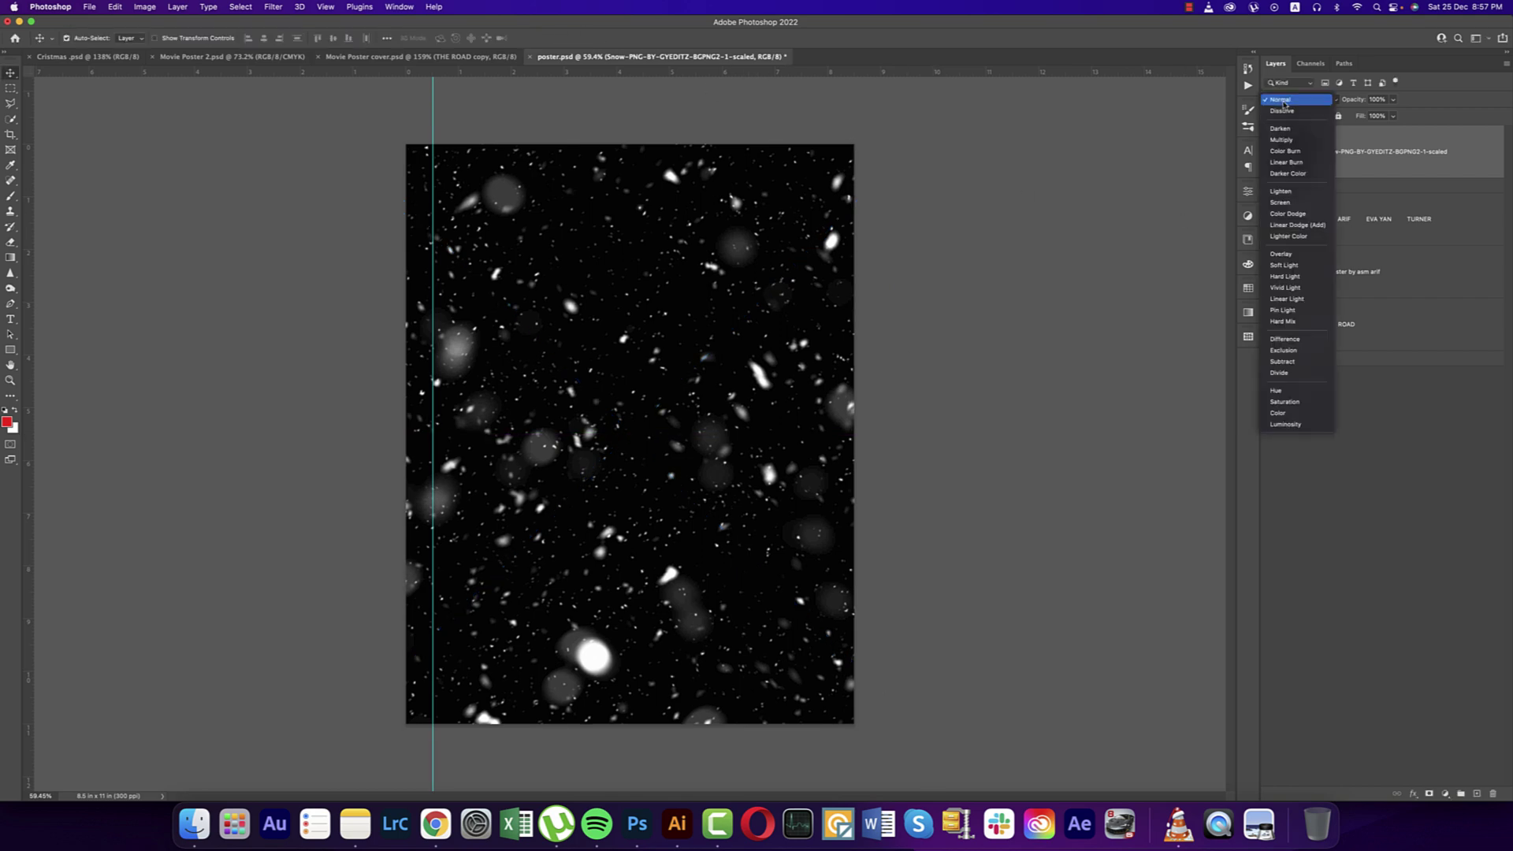
left_click(1279, 205)
Enlarge the snow layer and nudge it slightly left with free transform, then save the poster.
key("super+minus")
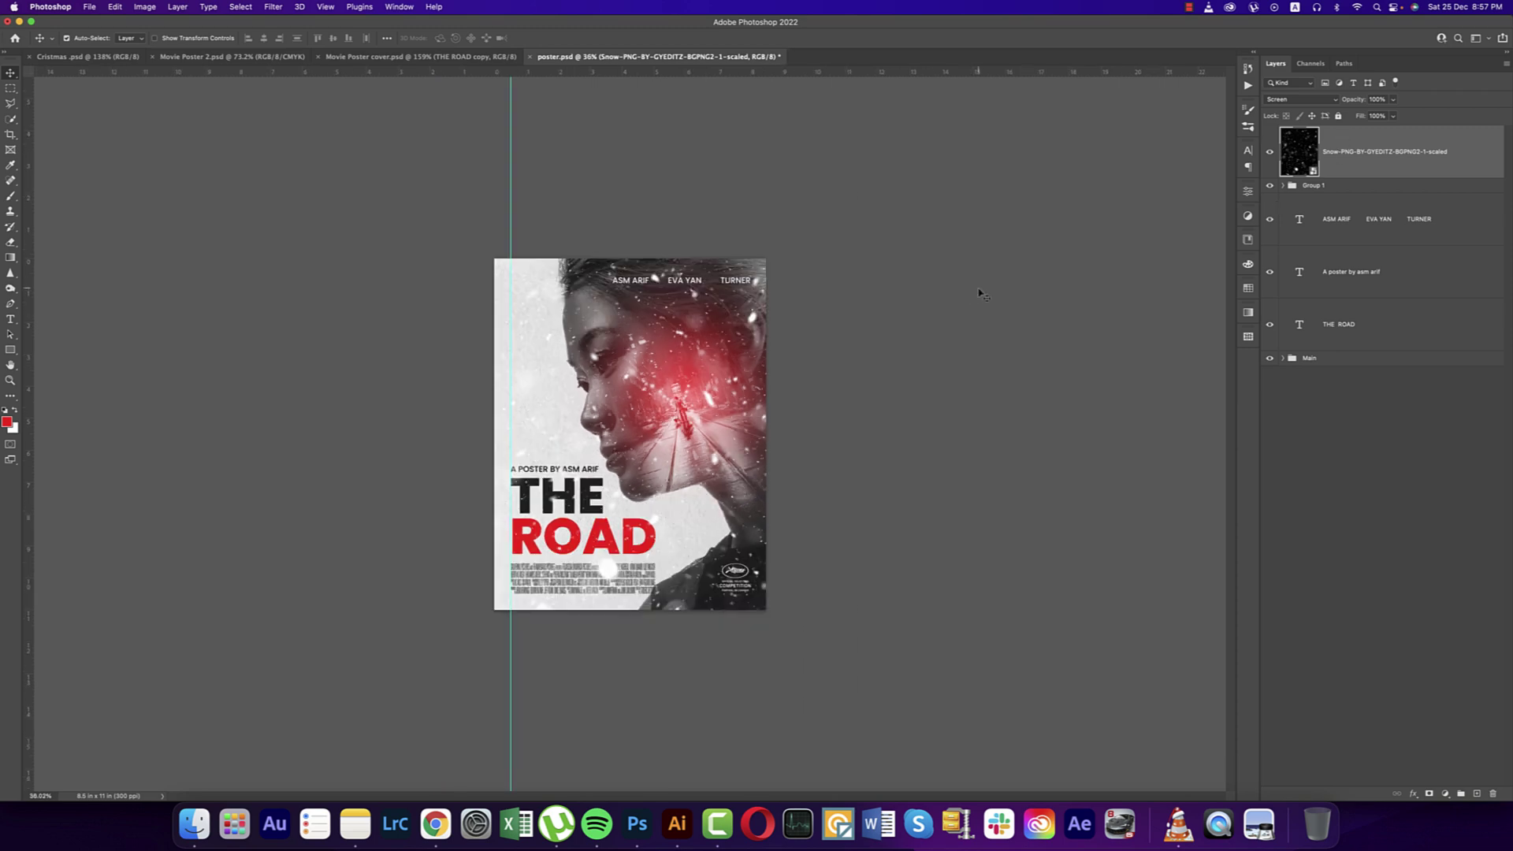
key("super+t")
left_click_drag(815, 435, 894, 434)
left_click_drag(731, 448, 723, 448)
key("Return")
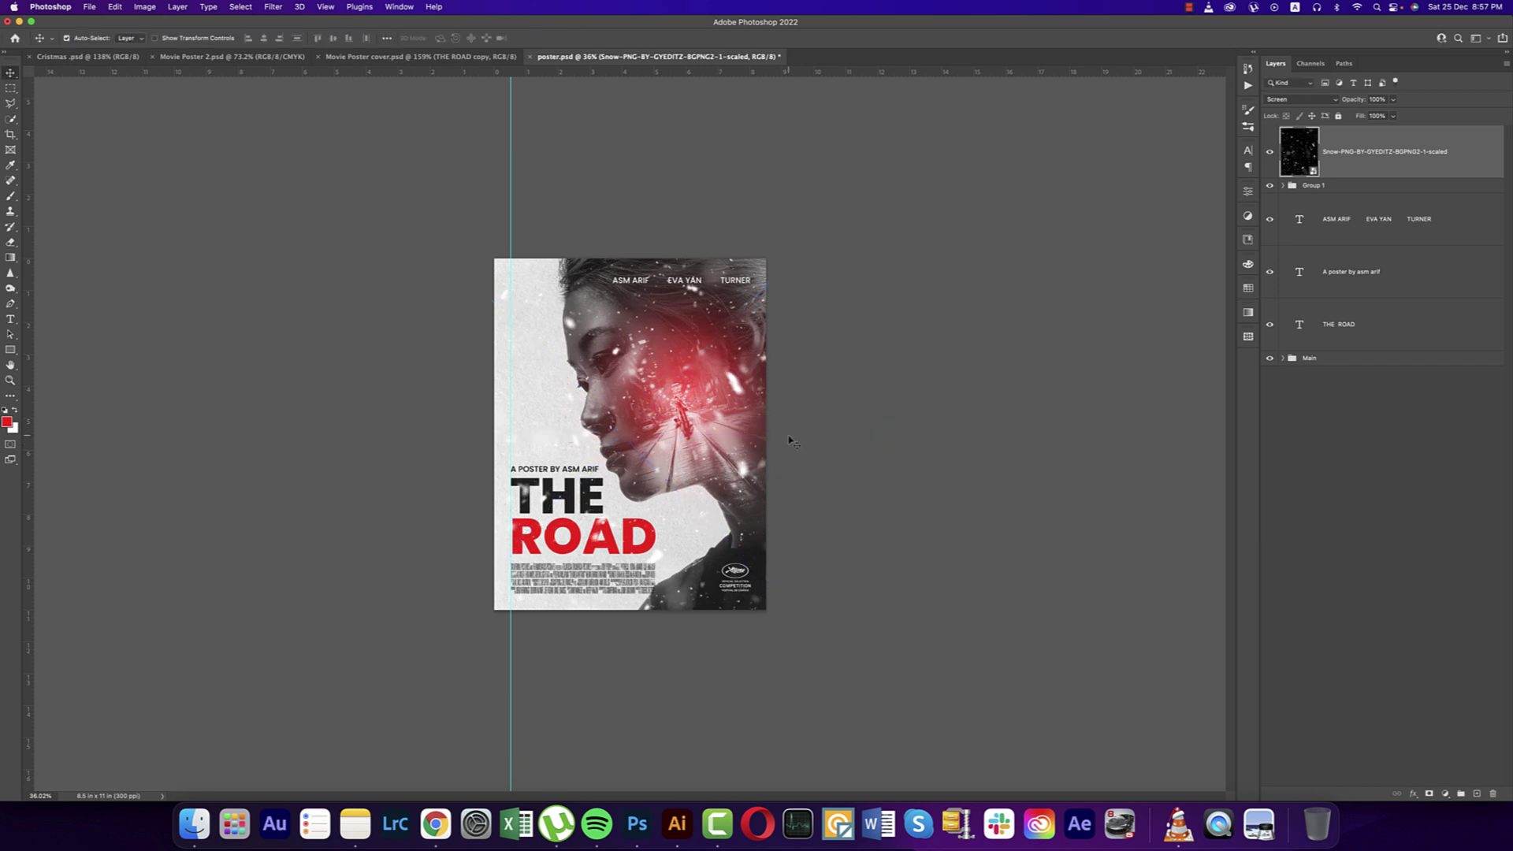
key("super+s")
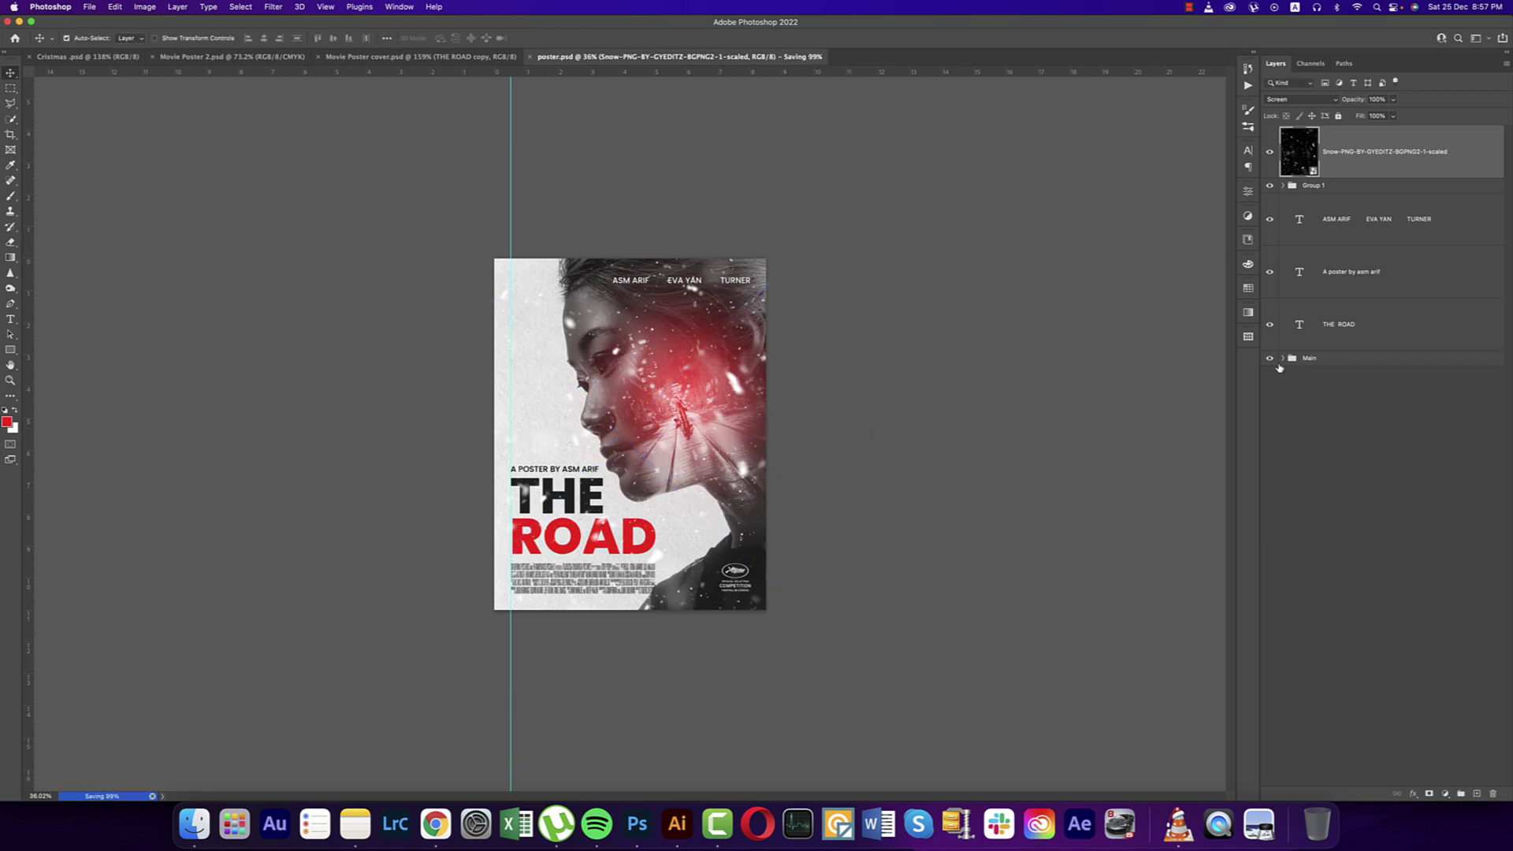
left_click(1282, 358)
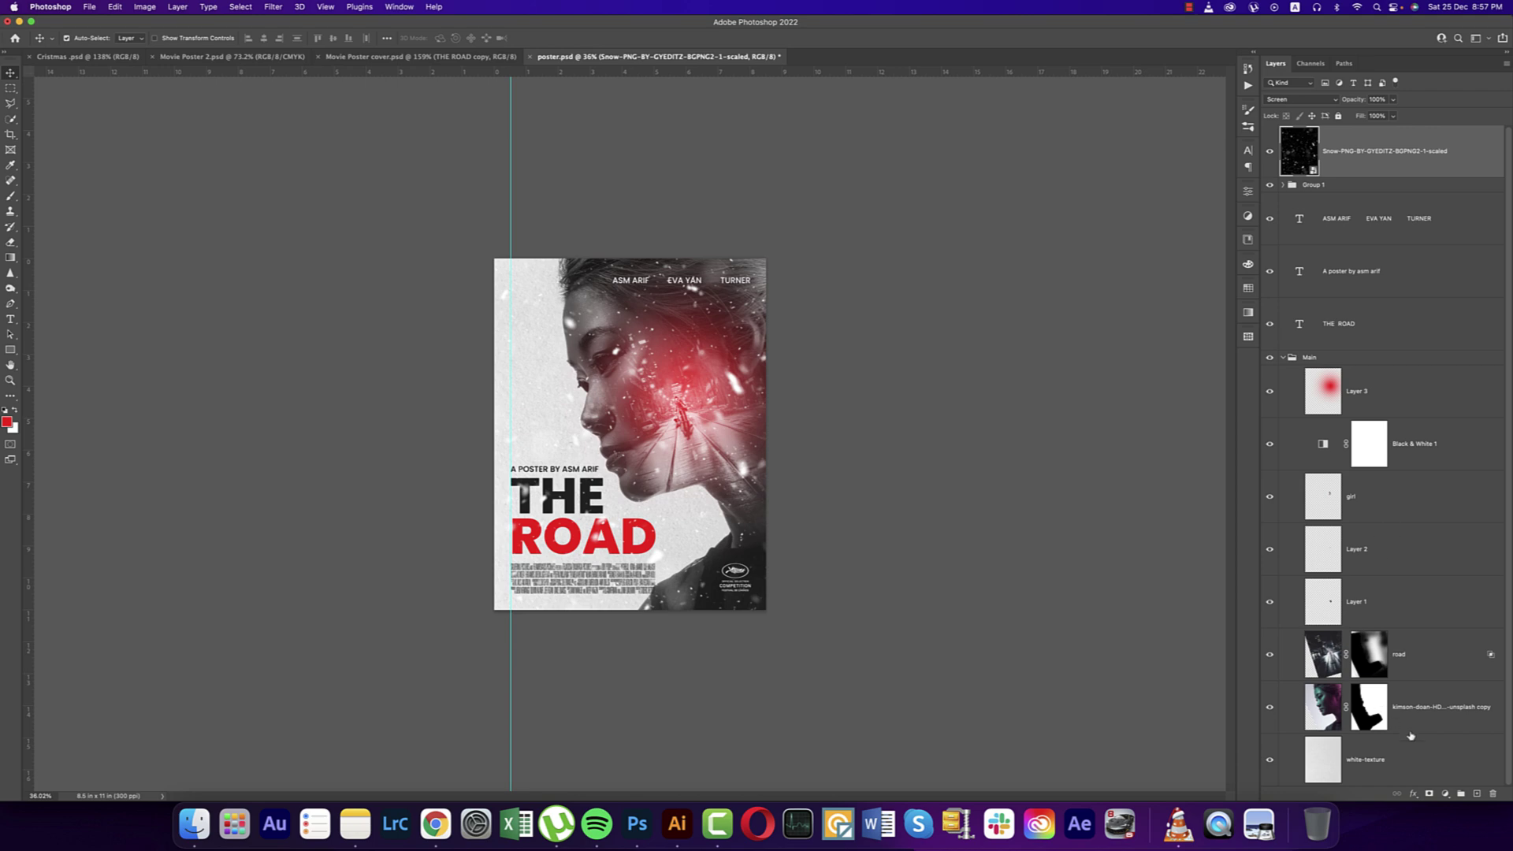
Add a Brightness/Contrast adjustment above white-texture with brightness -43, and save.
left_click(1419, 758)
left_click(1446, 794)
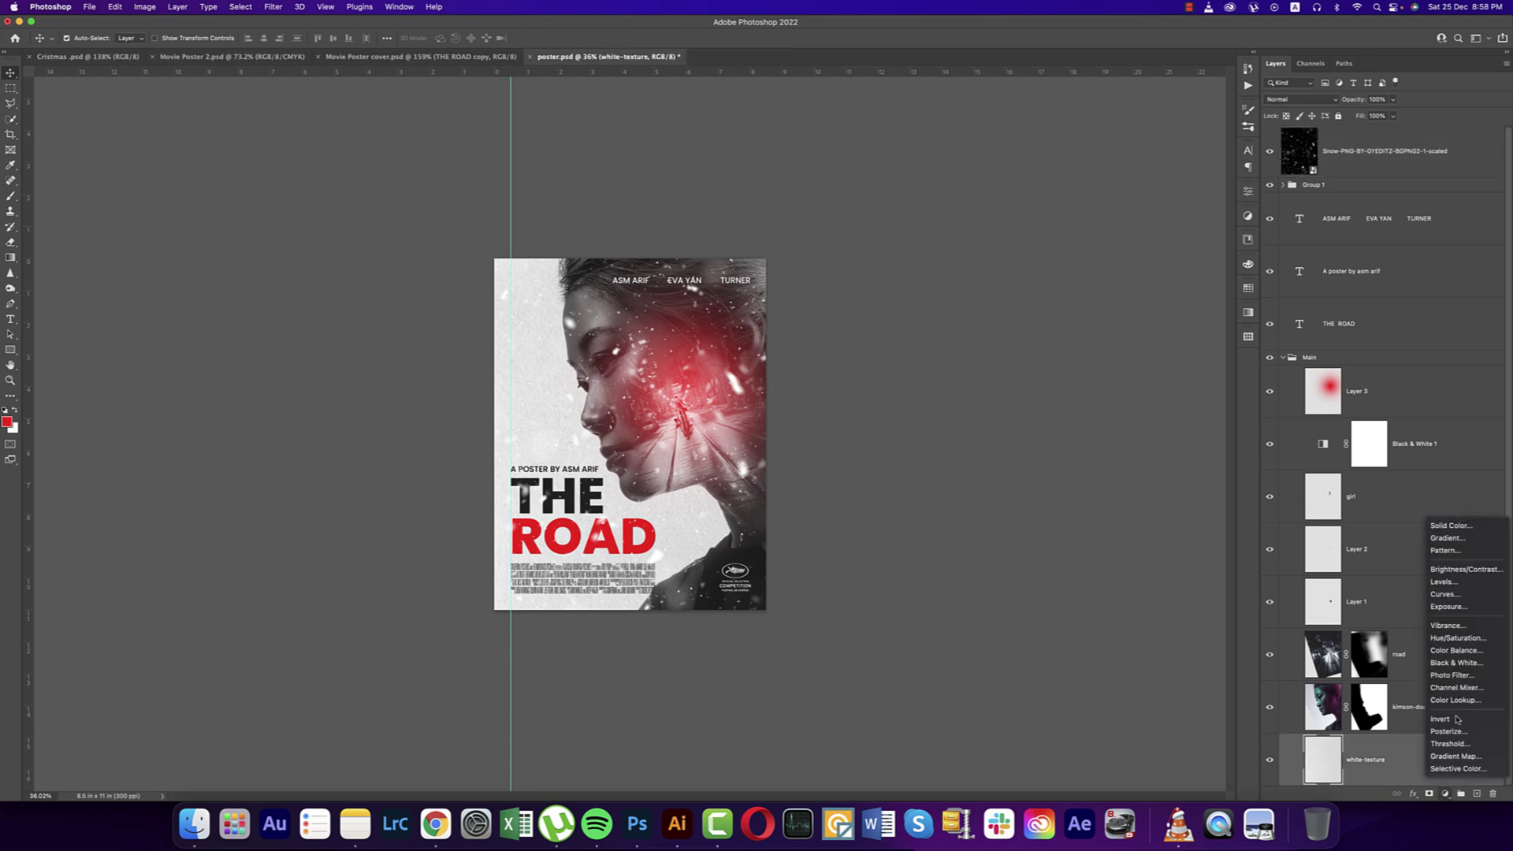
left_click(1441, 568)
left_click_drag(1147, 258, 1131, 259)
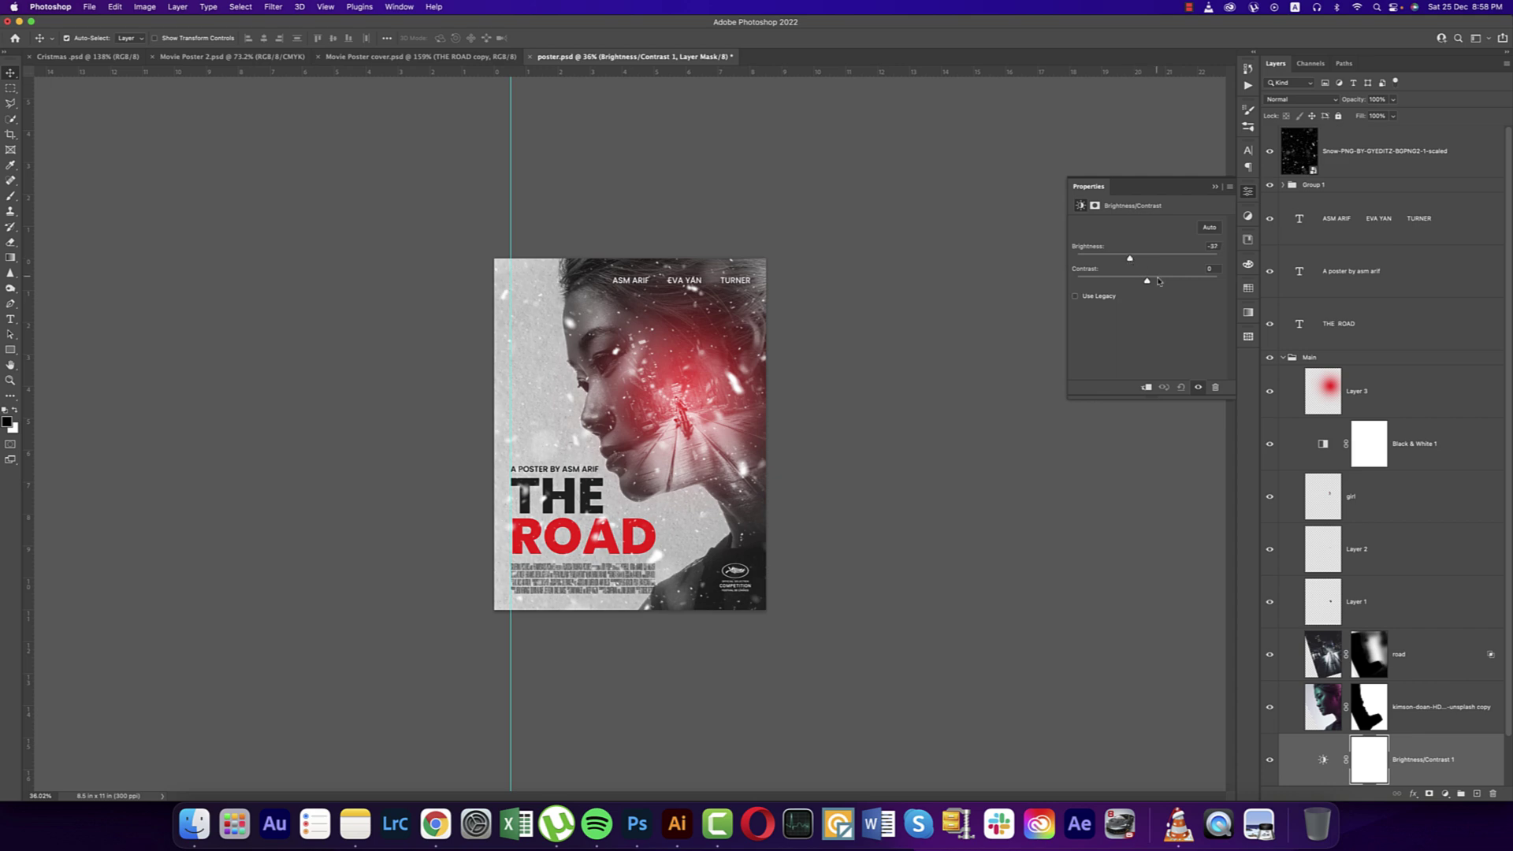
left_click(1217, 188)
key("super+s")
Rasterize the snow overlay layer, rename it 'Snow', and save.
left_click(1365, 150)
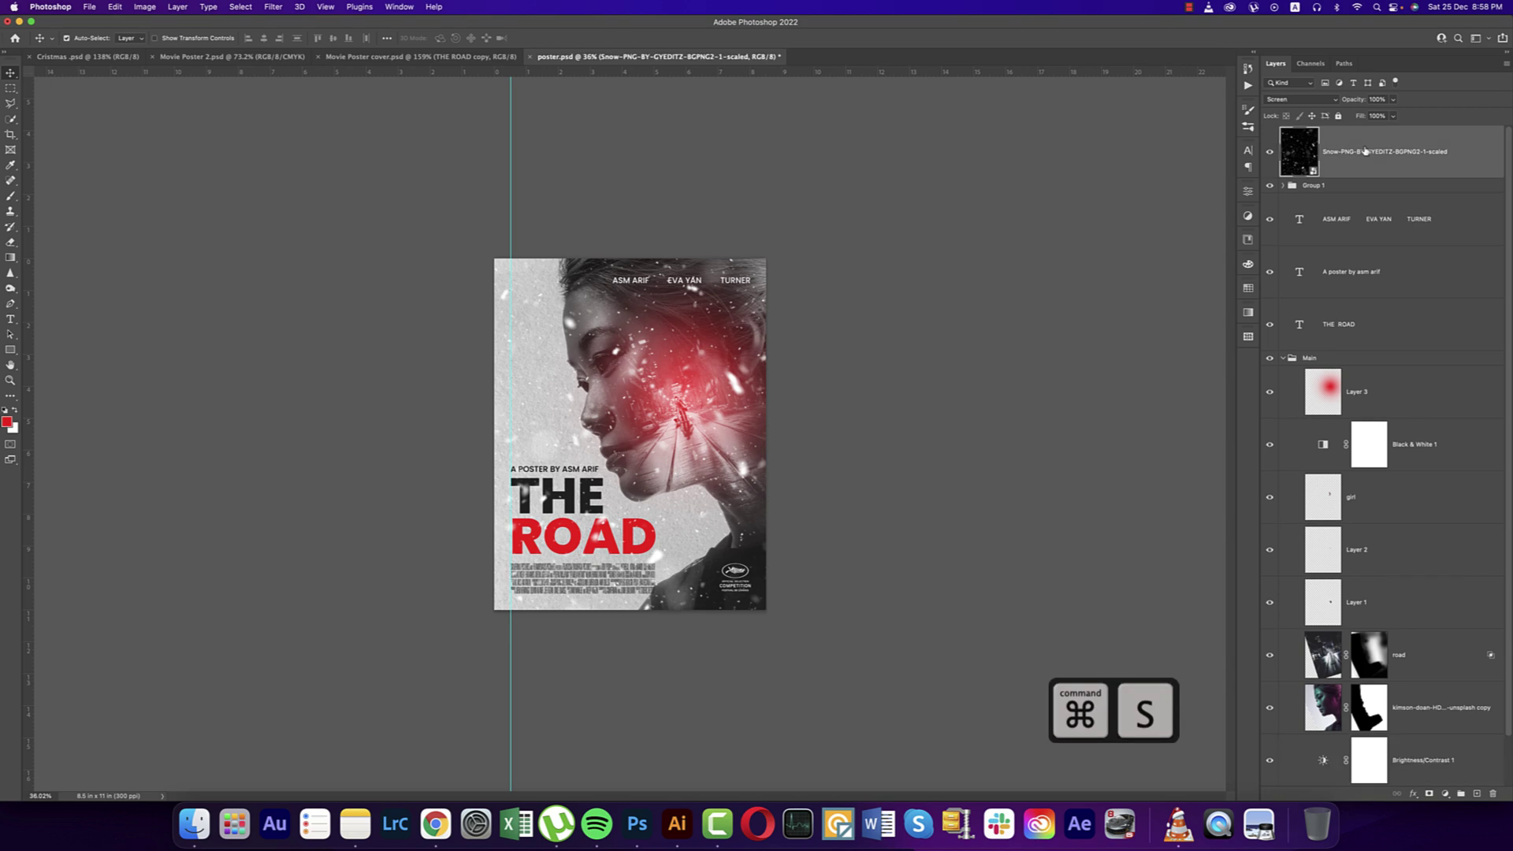
right_click(1365, 150)
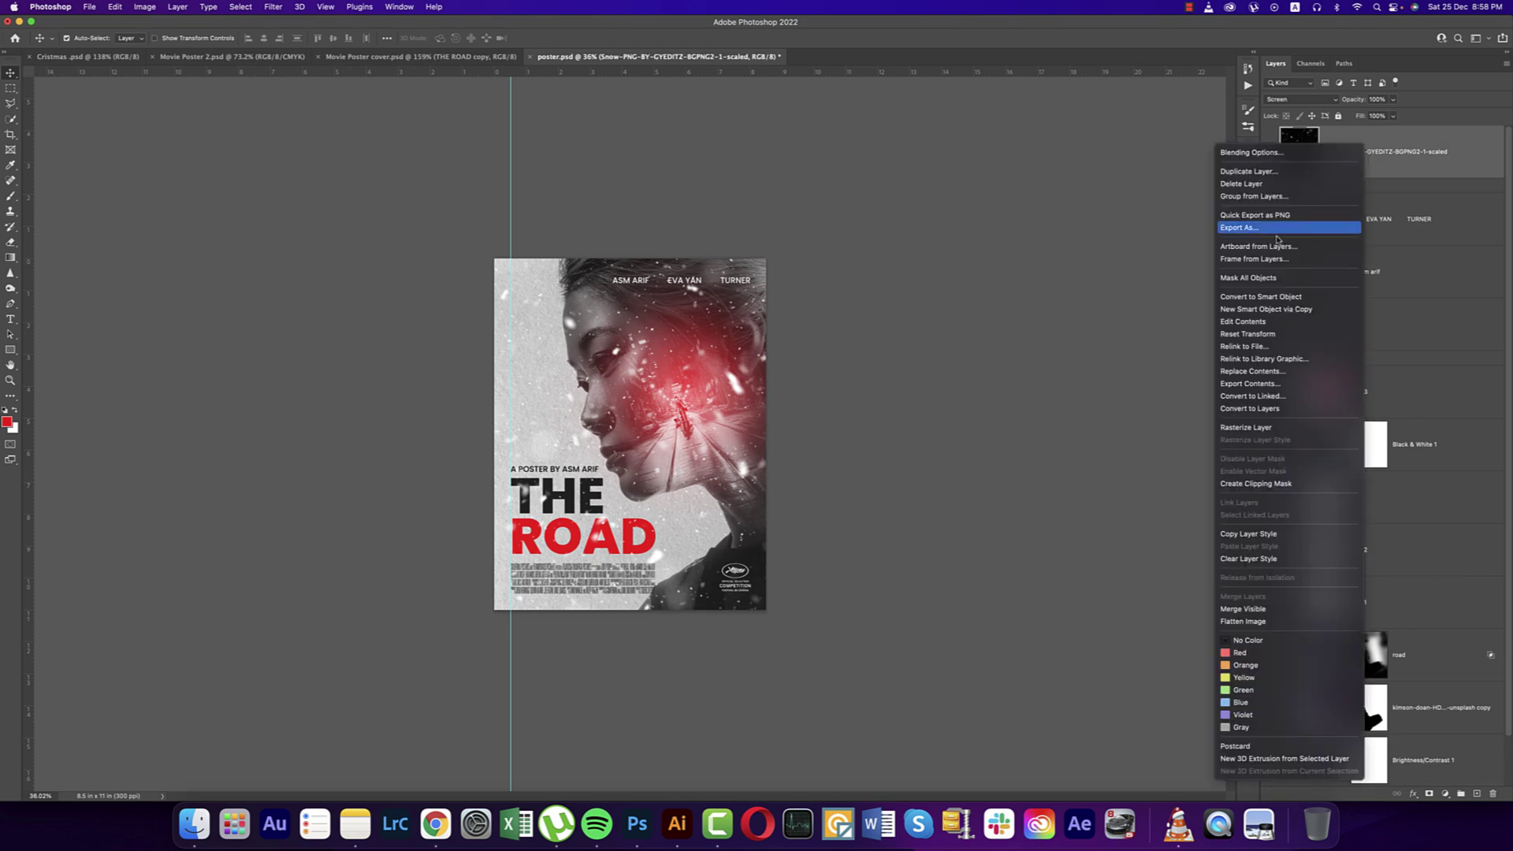
left_click(1261, 433)
type("S")
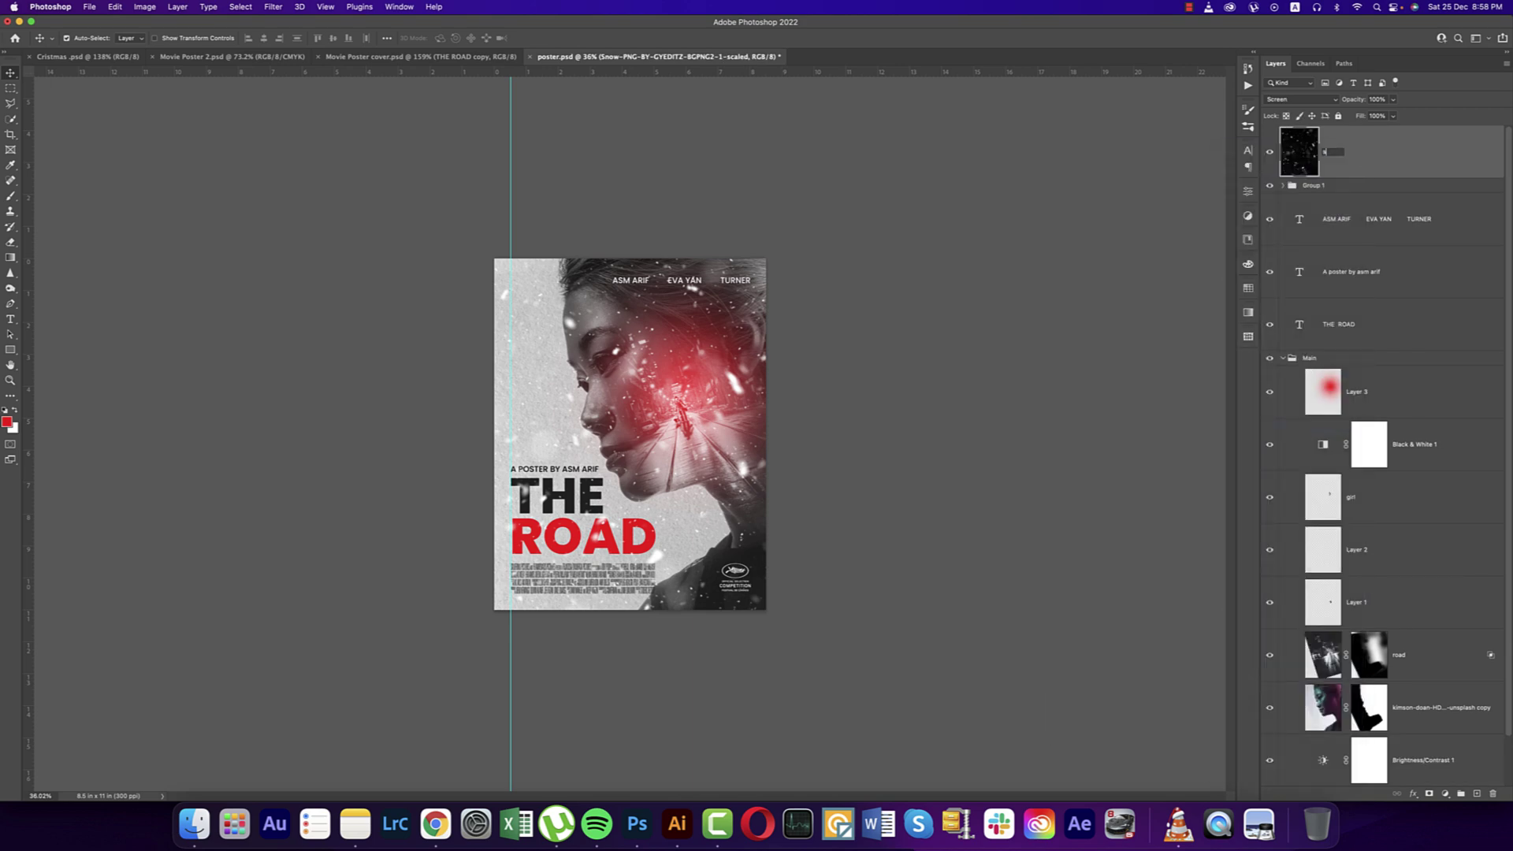
type("now")
key("Return")
key("super+s")
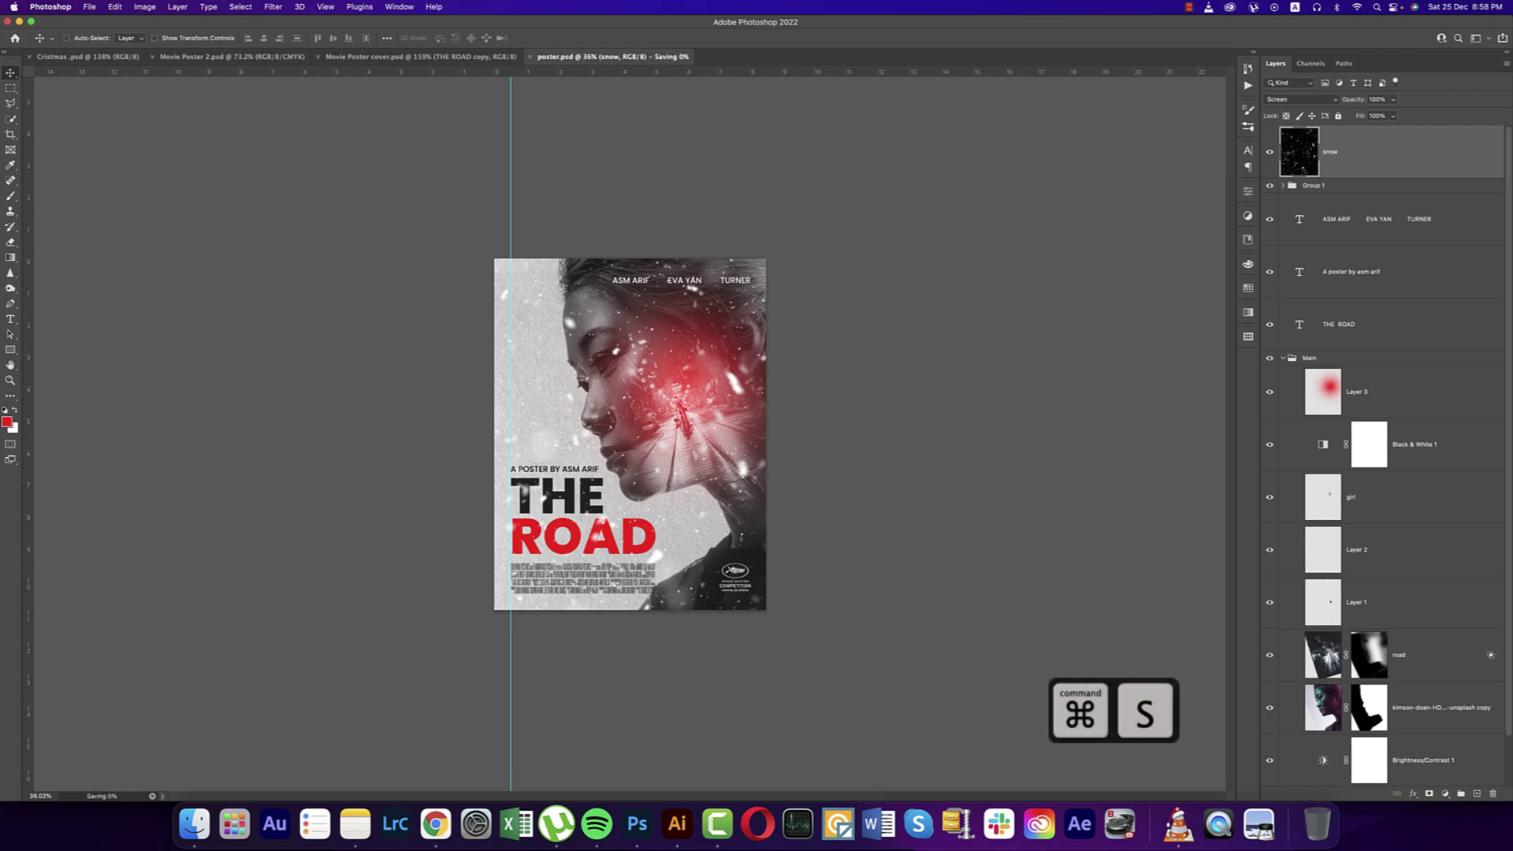
Expand Group 1 to show its layers, save again, and reselect the snow layer.
left_click(1286, 187)
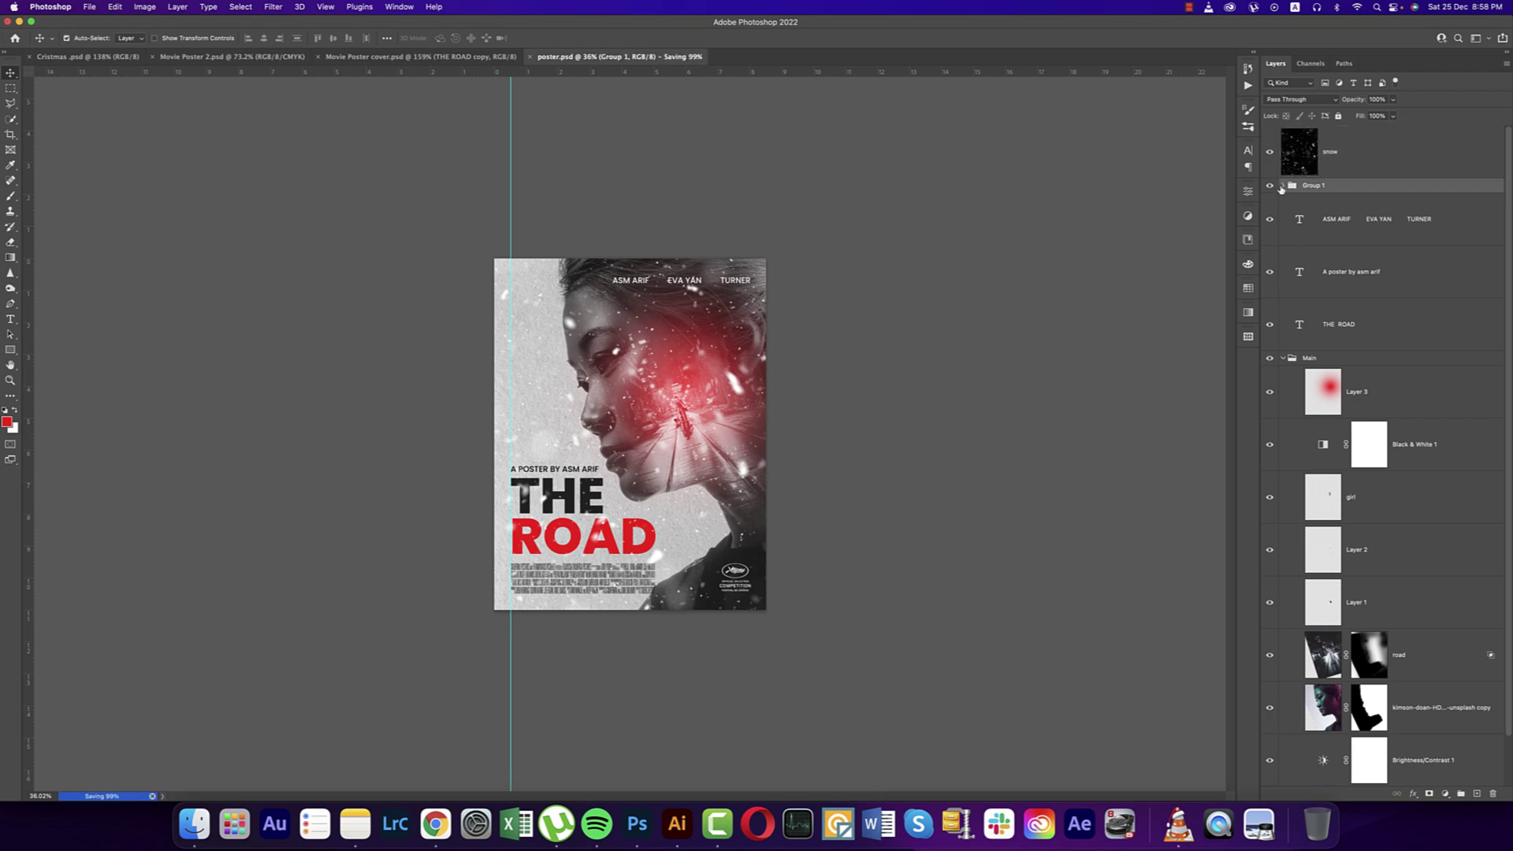
left_click(1283, 186)
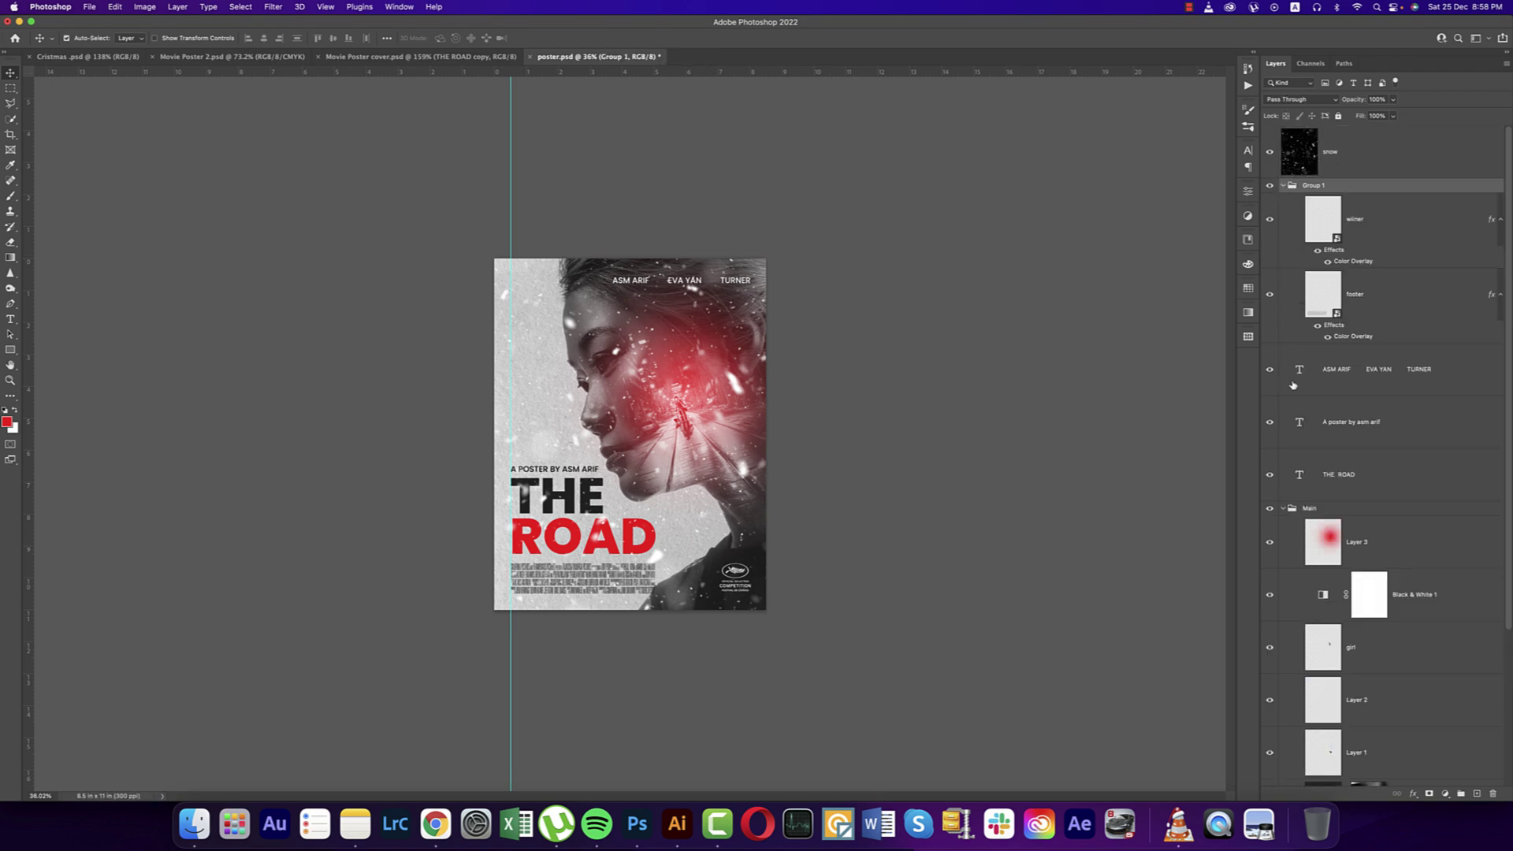
scroll(781, 511, "up", 3)
key("super+s")
scroll(780, 506, "down", 2)
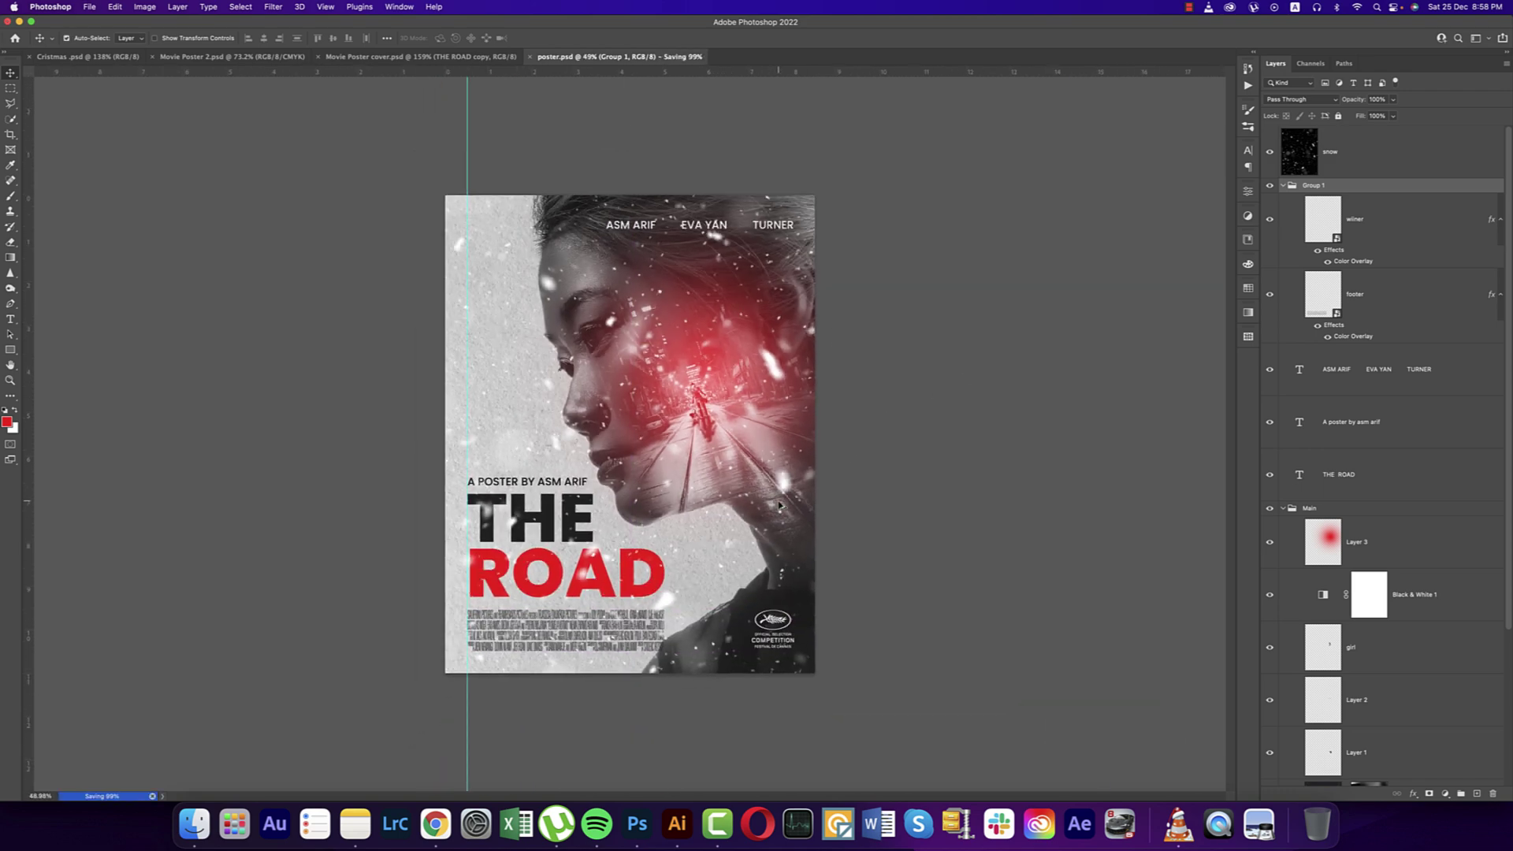
left_click(1375, 156)
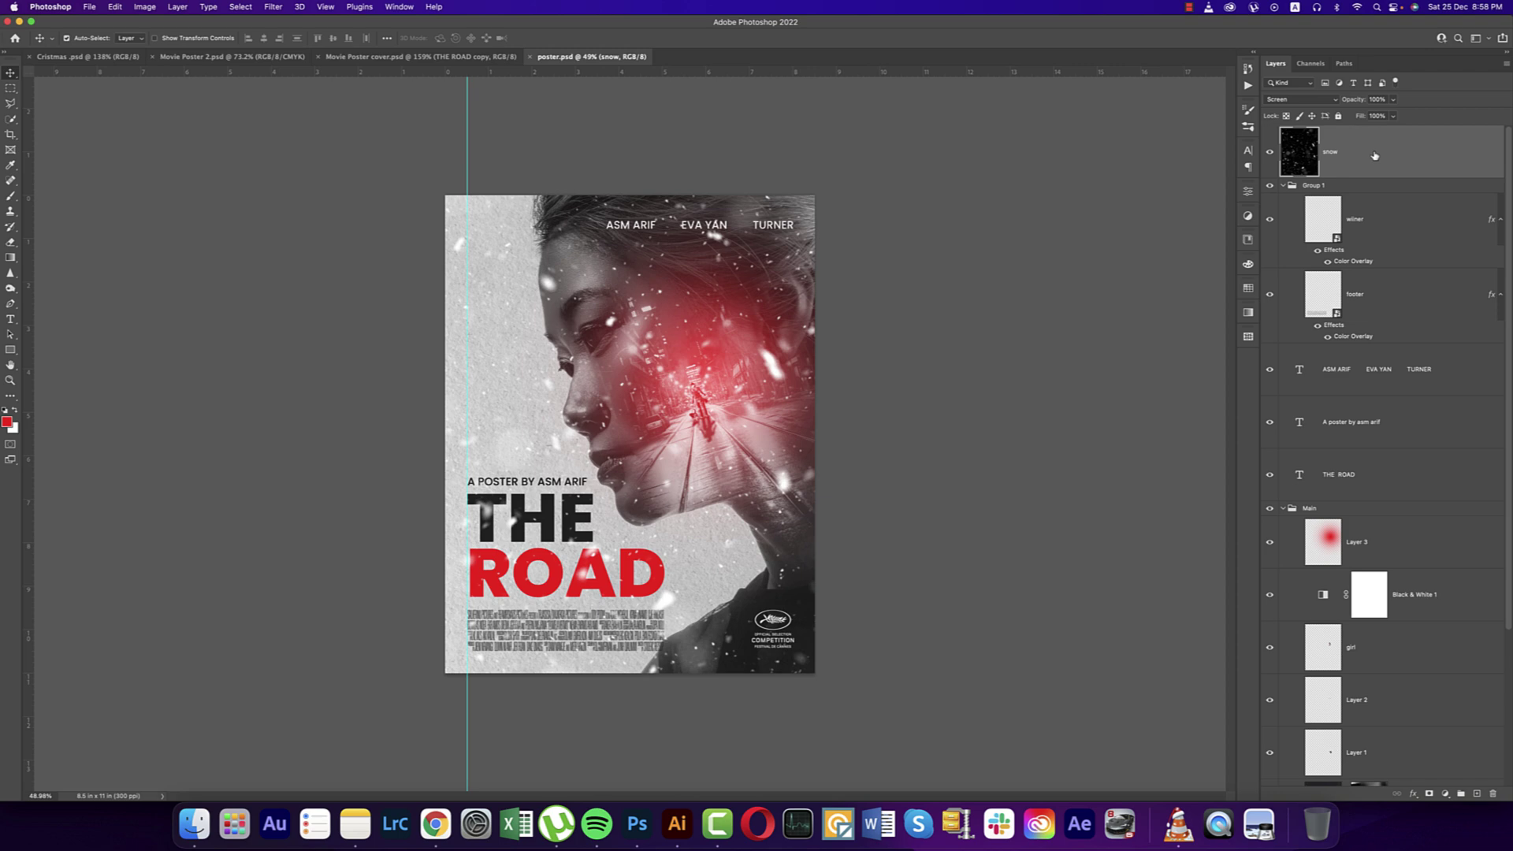
Add a Color Balance layer above snow with Cyan–Red -45 and Magenta–Green -18, save, and fit the poster.
left_click(1446, 795)
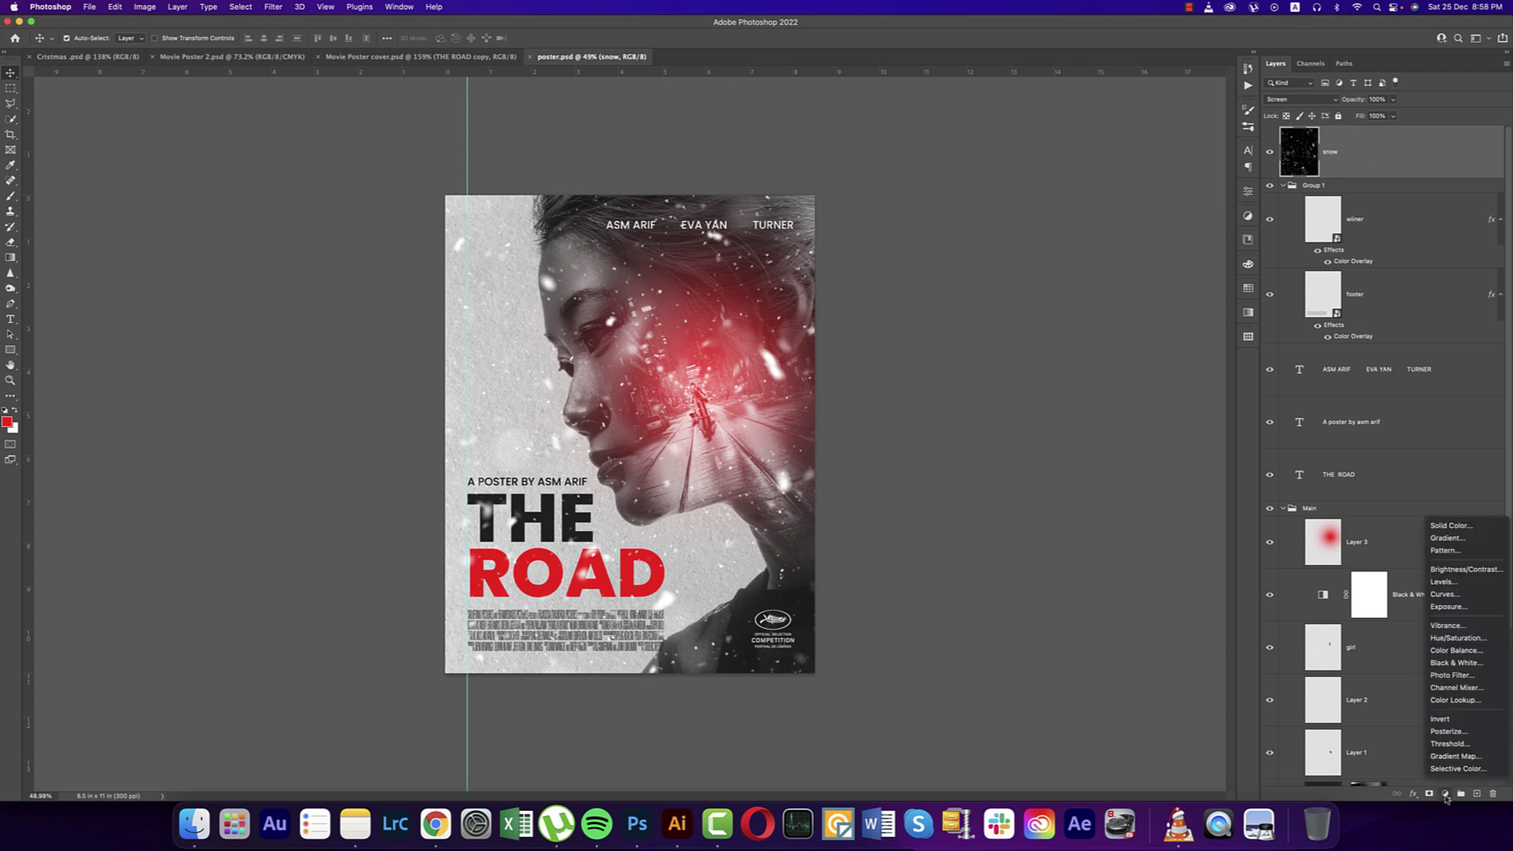
left_click(1455, 650)
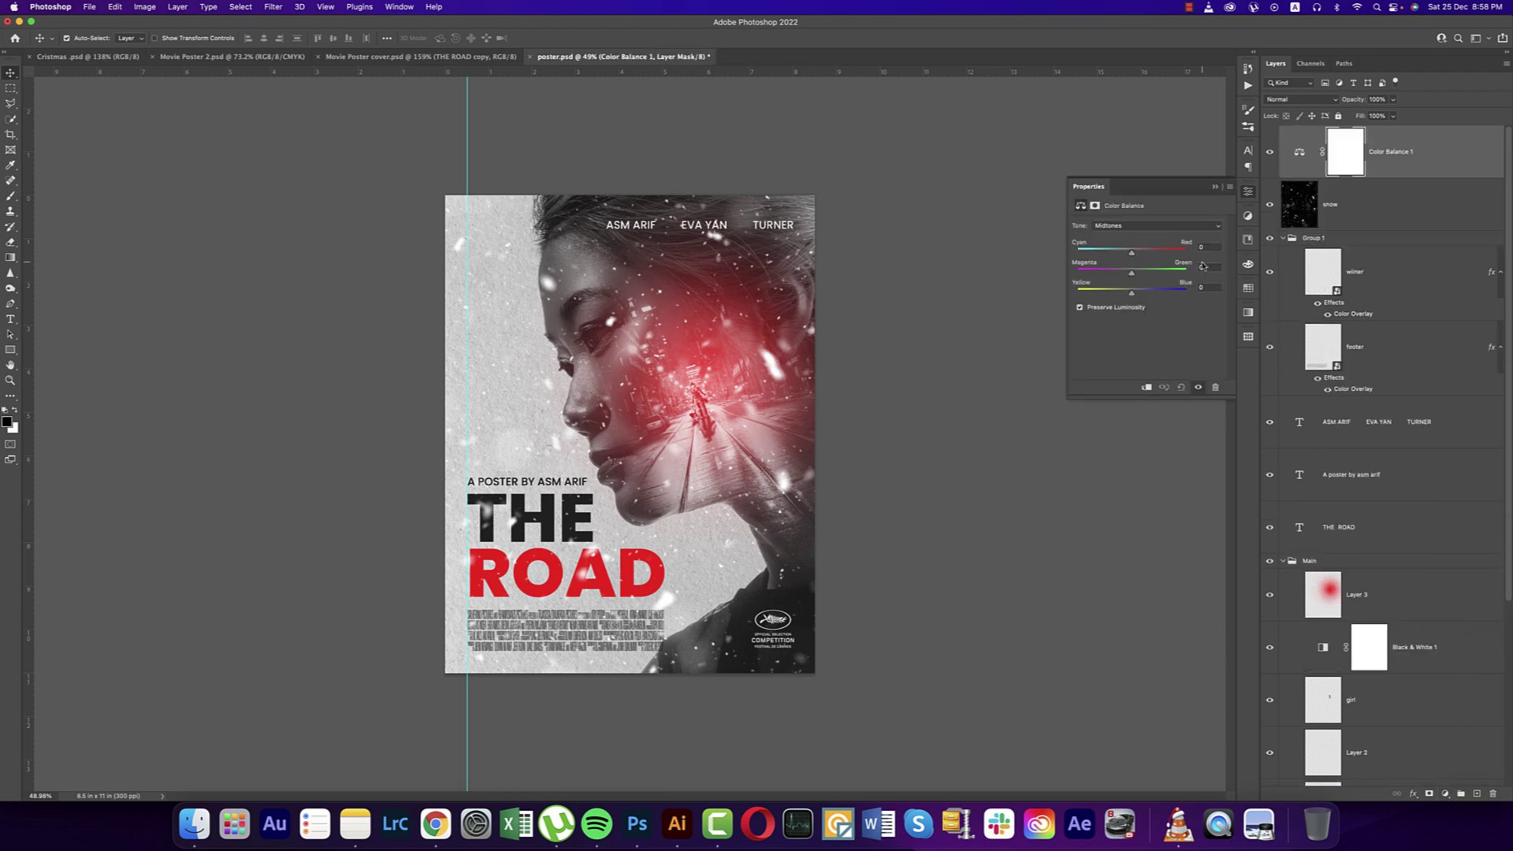
left_click(1194, 249)
type("-45")
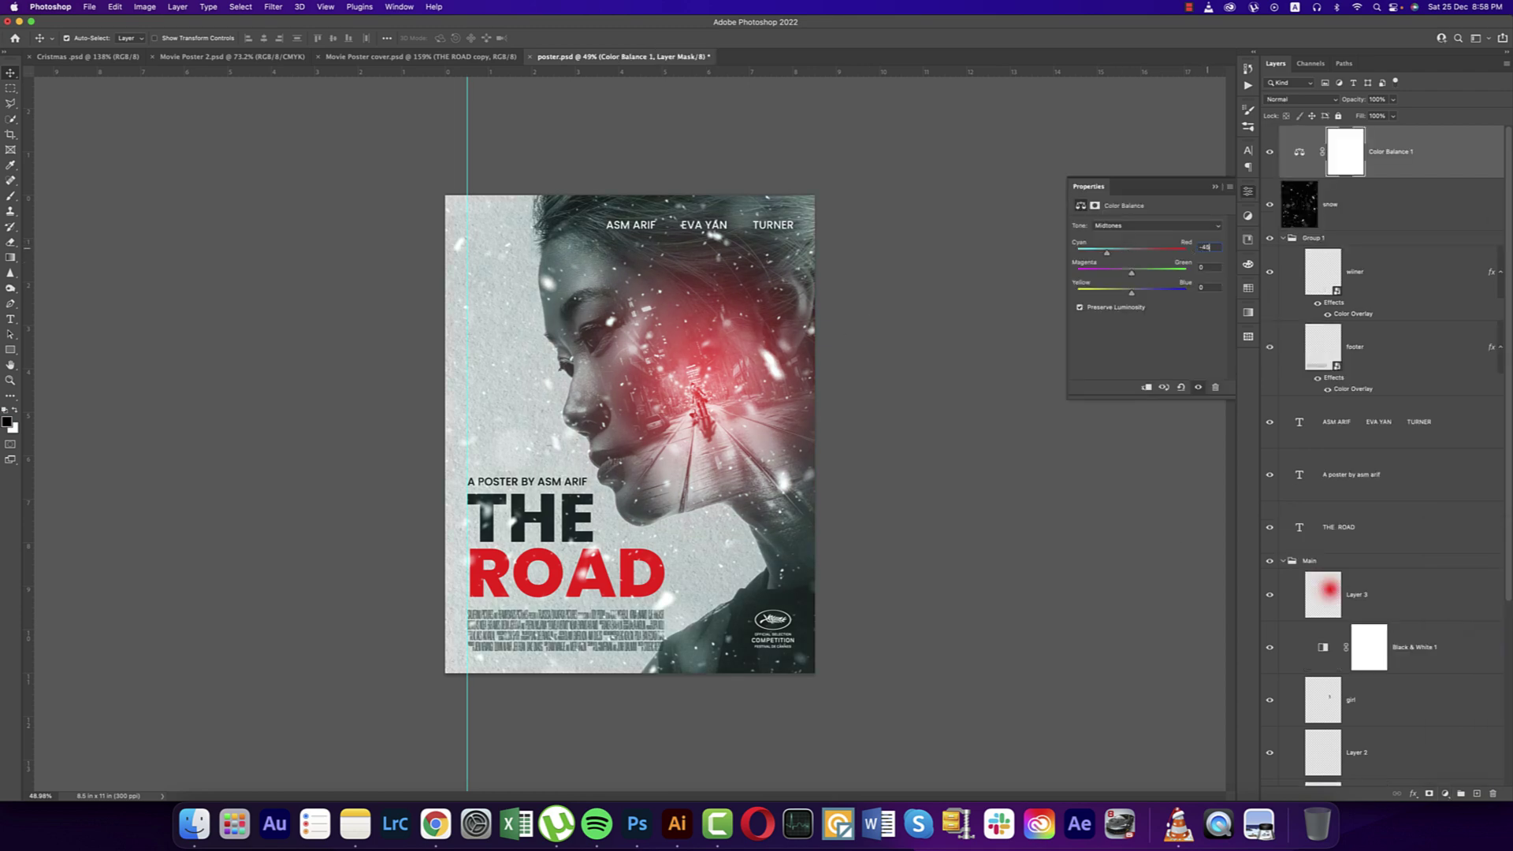
left_click(1197, 267)
left_click(1199, 268)
type("-18")
left_click(1248, 192)
key("super+s")
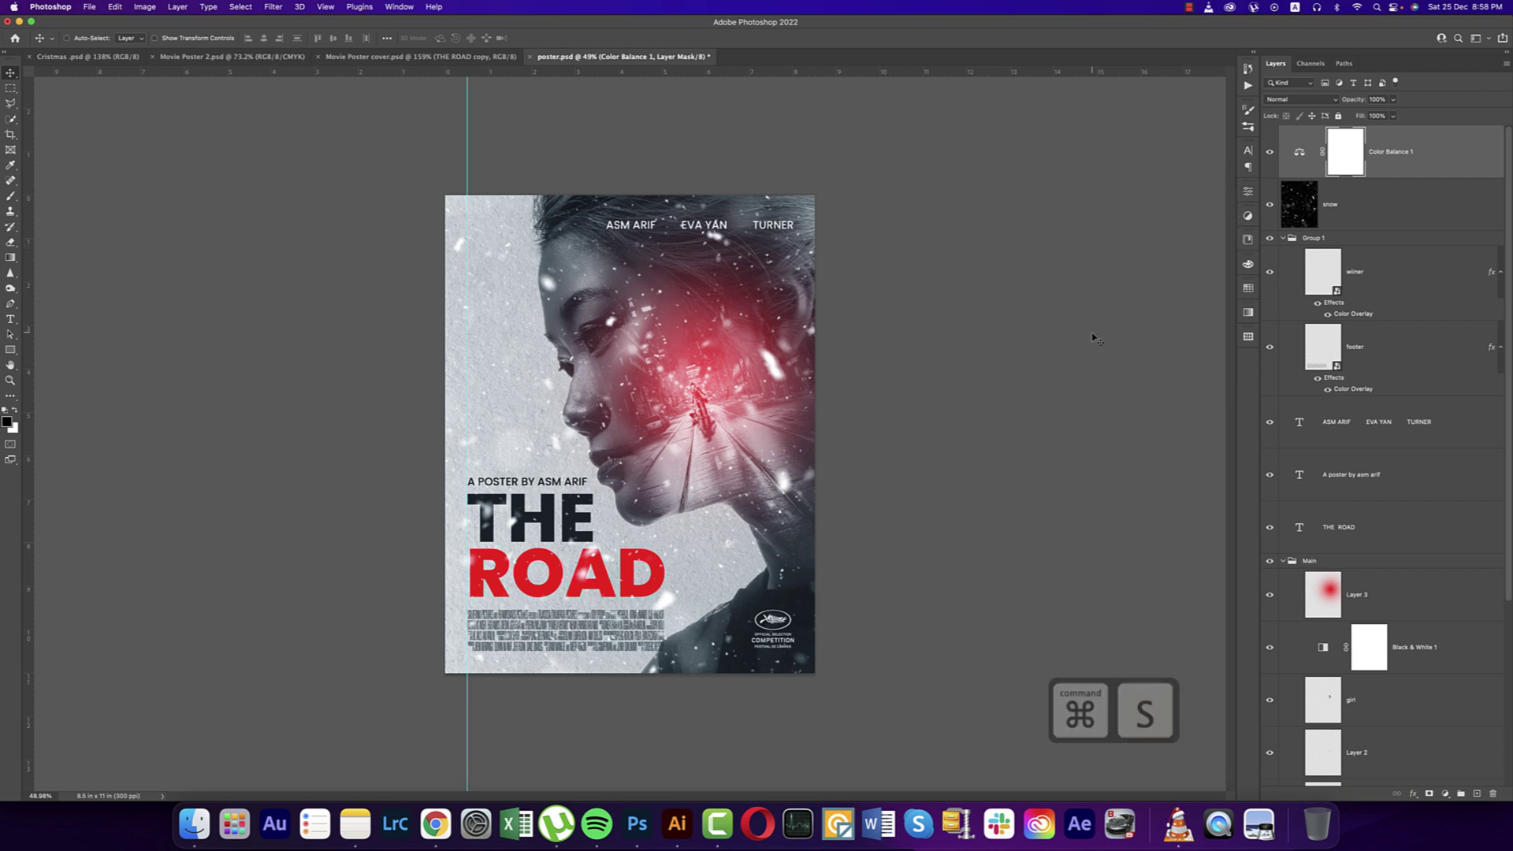
key("super+0")
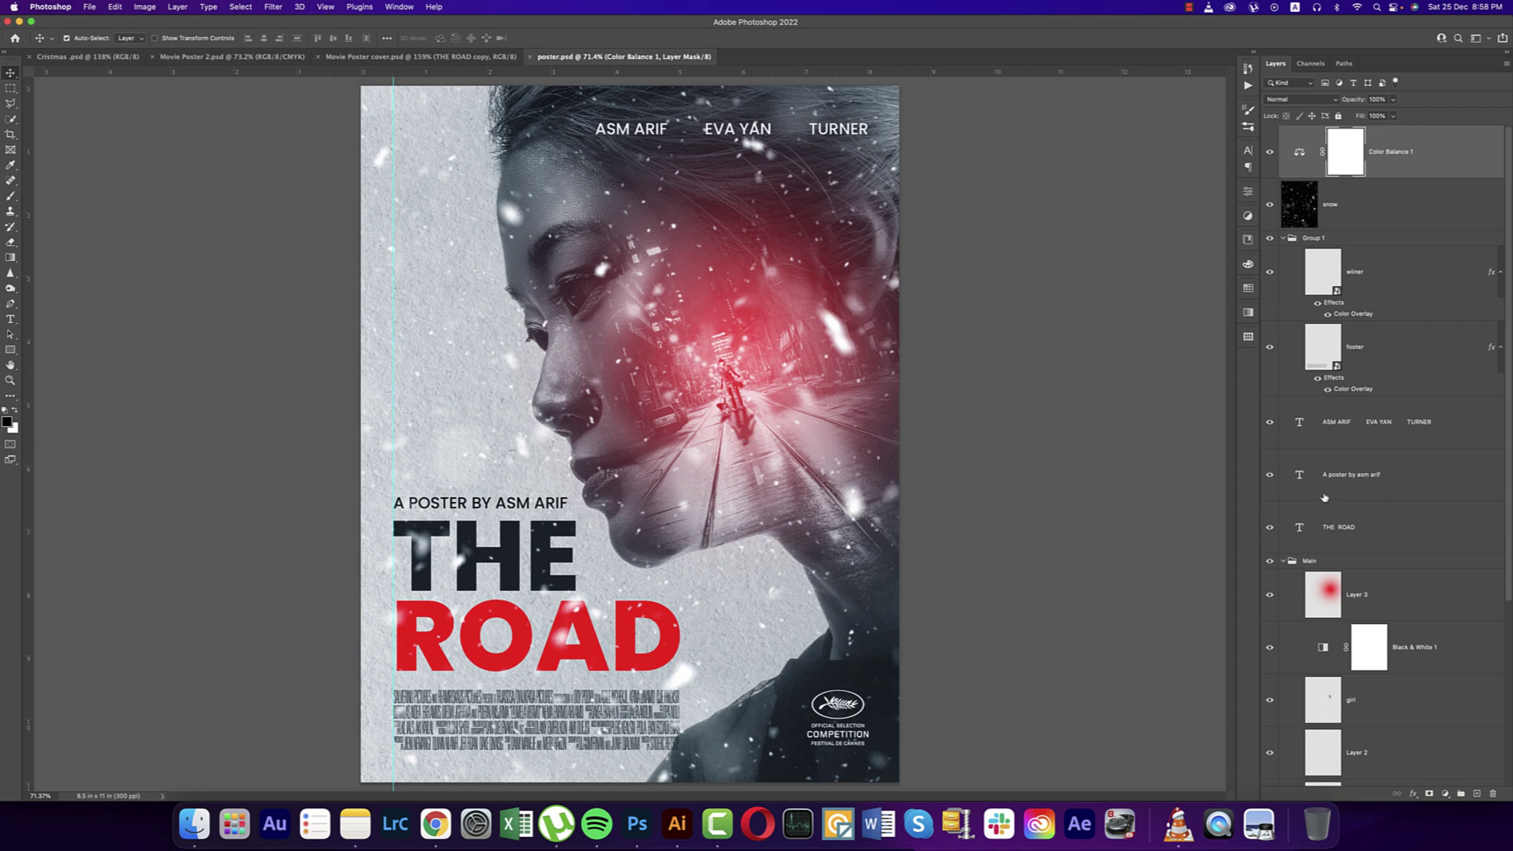
Rename Layer 1 to 'deep', lower its fill to 73%, and save.
scroll(1329, 498, "down", 8)
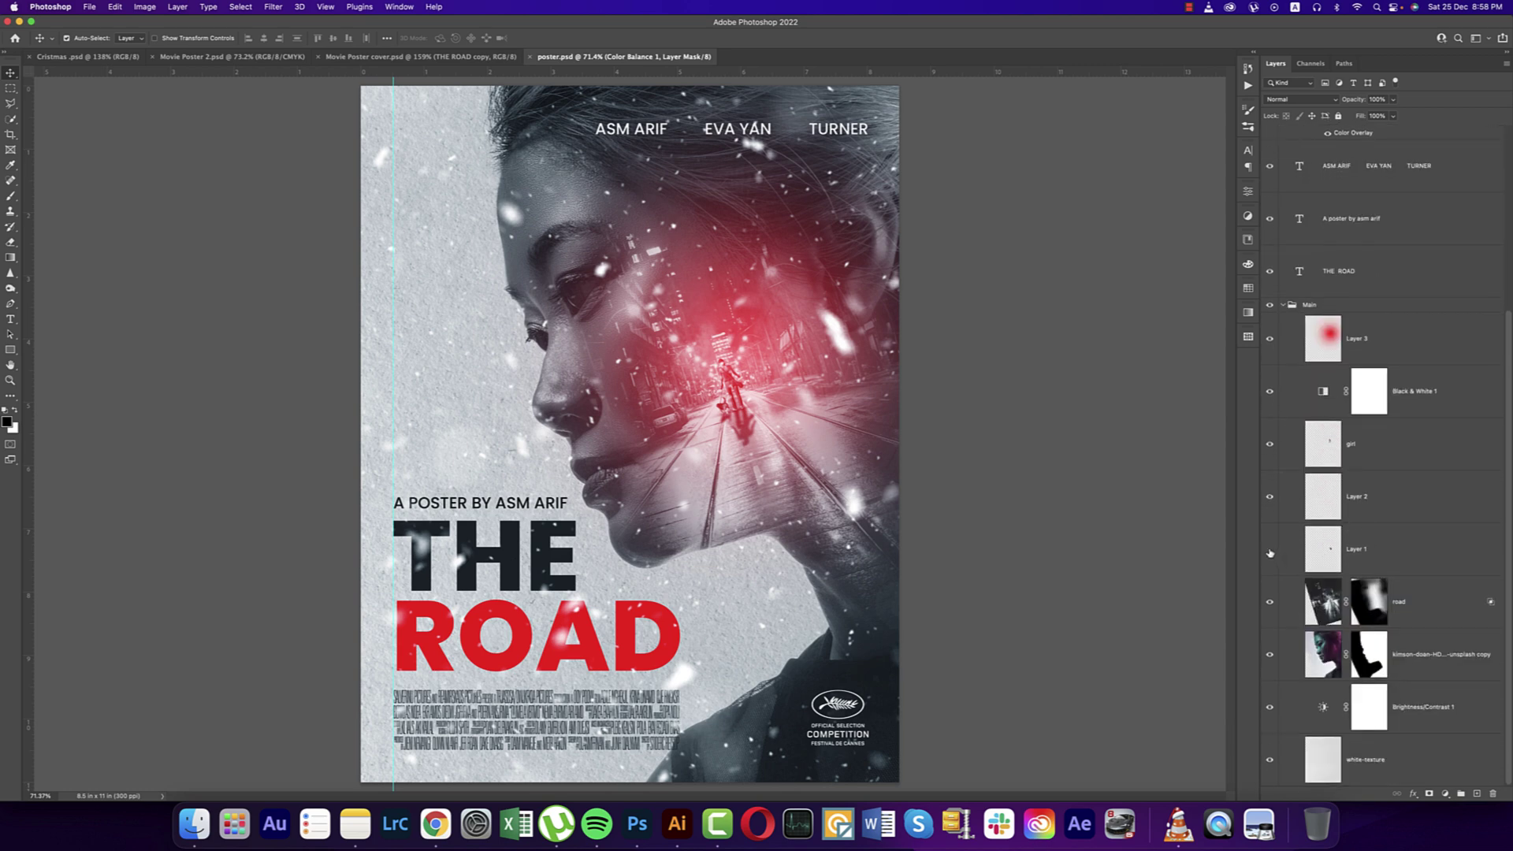
left_click(1360, 557)
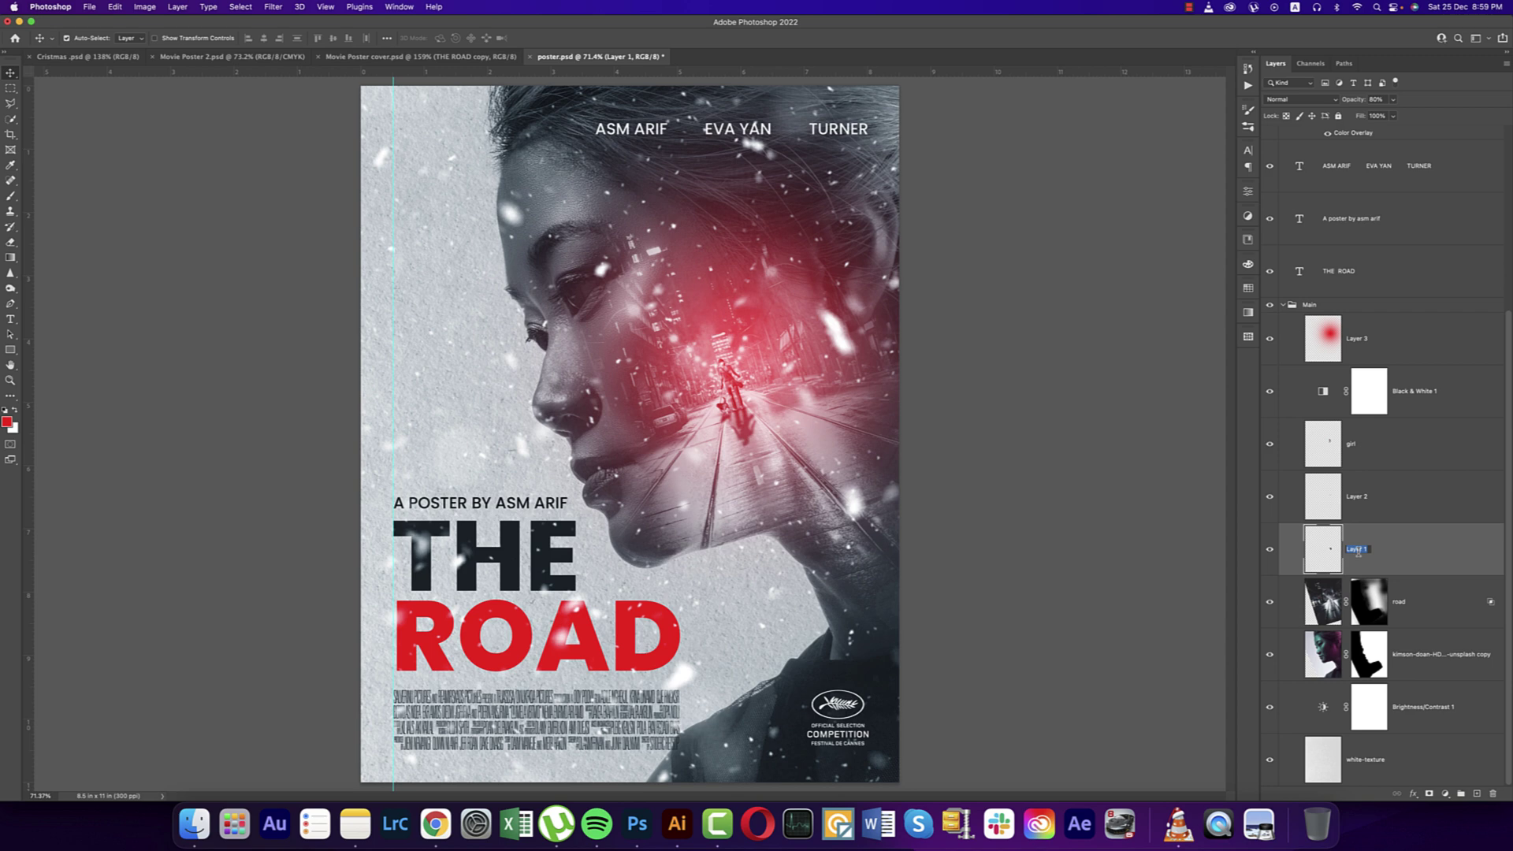
type("c")
key("Return")
left_click_drag(1361, 121, 1346, 120)
key("super+s")
Select the Color Balance 1 layer and bring up the adjustment-layer list.
scroll(1056, 335, "down", 2)
scroll(1404, 182, "up", 5)
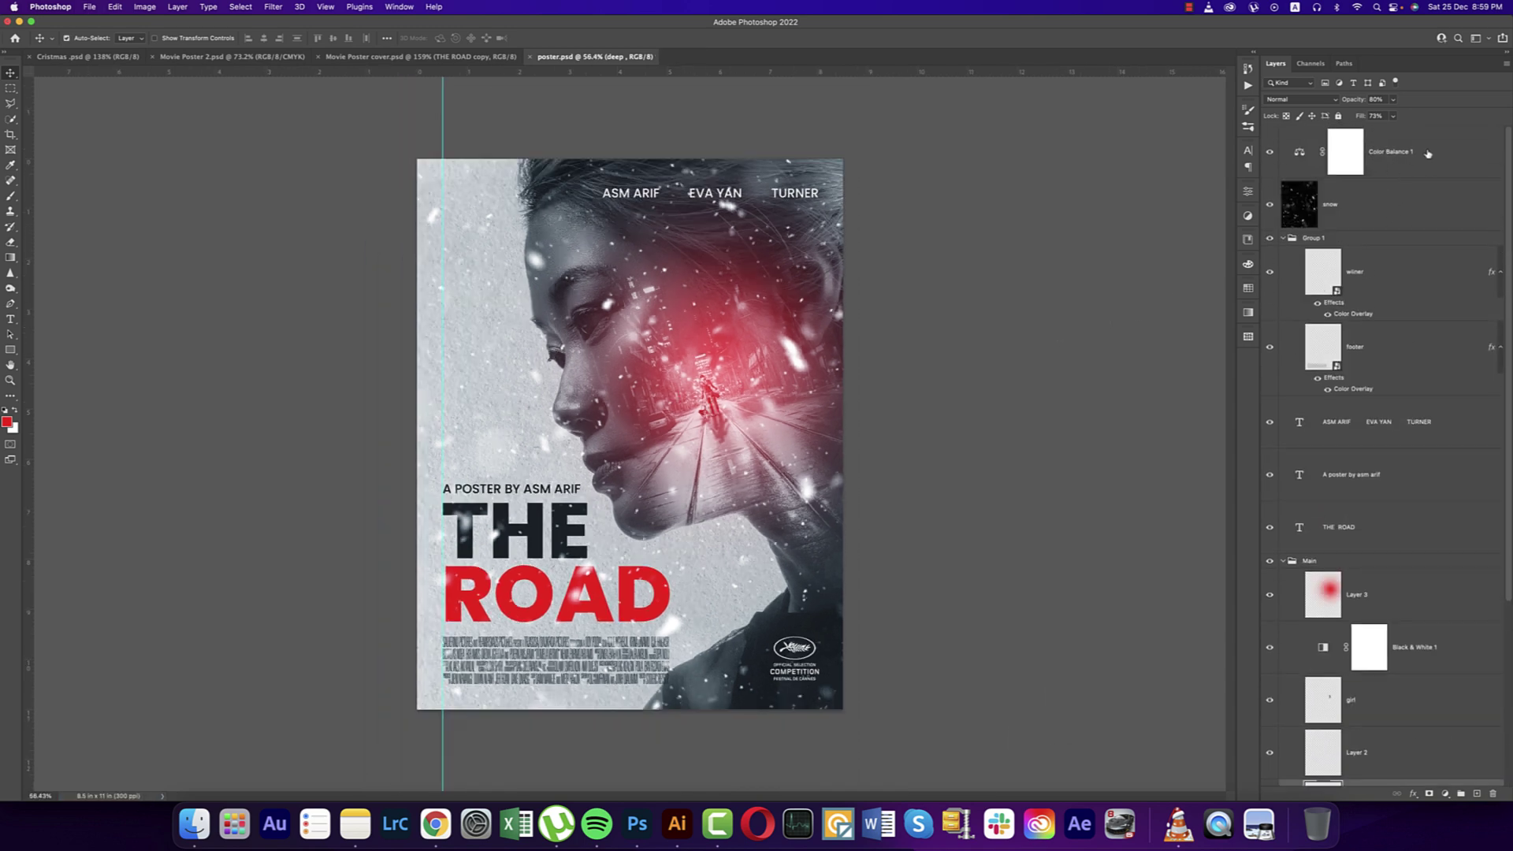
left_click(1428, 155)
left_click(1446, 794)
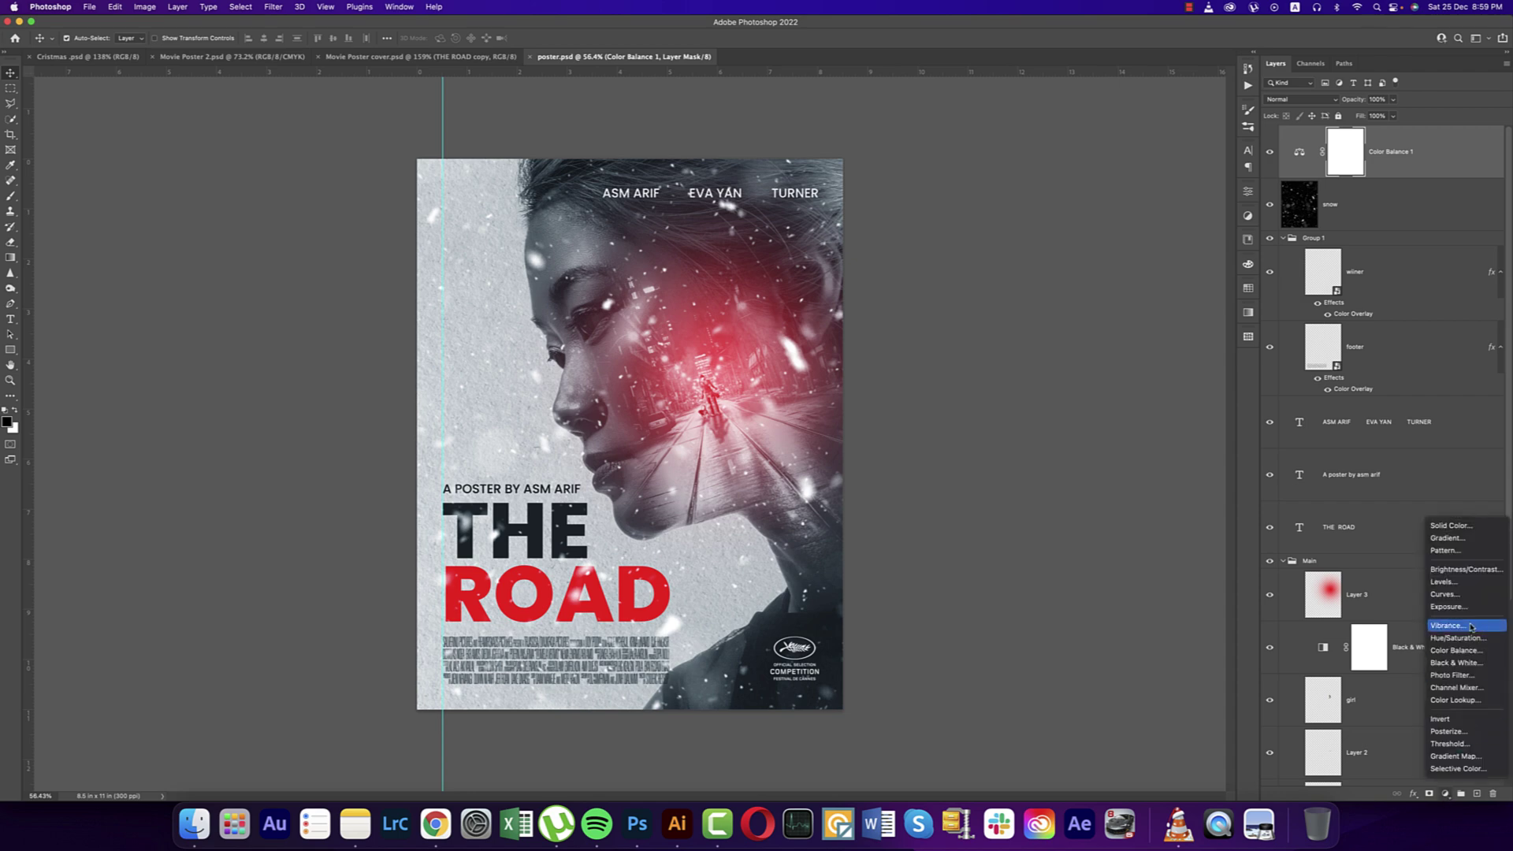
Add a Levels adjustment with midtones darkened to 0.88, save, and switch to Movie Poster cover.psd.
left_click(1457, 582)
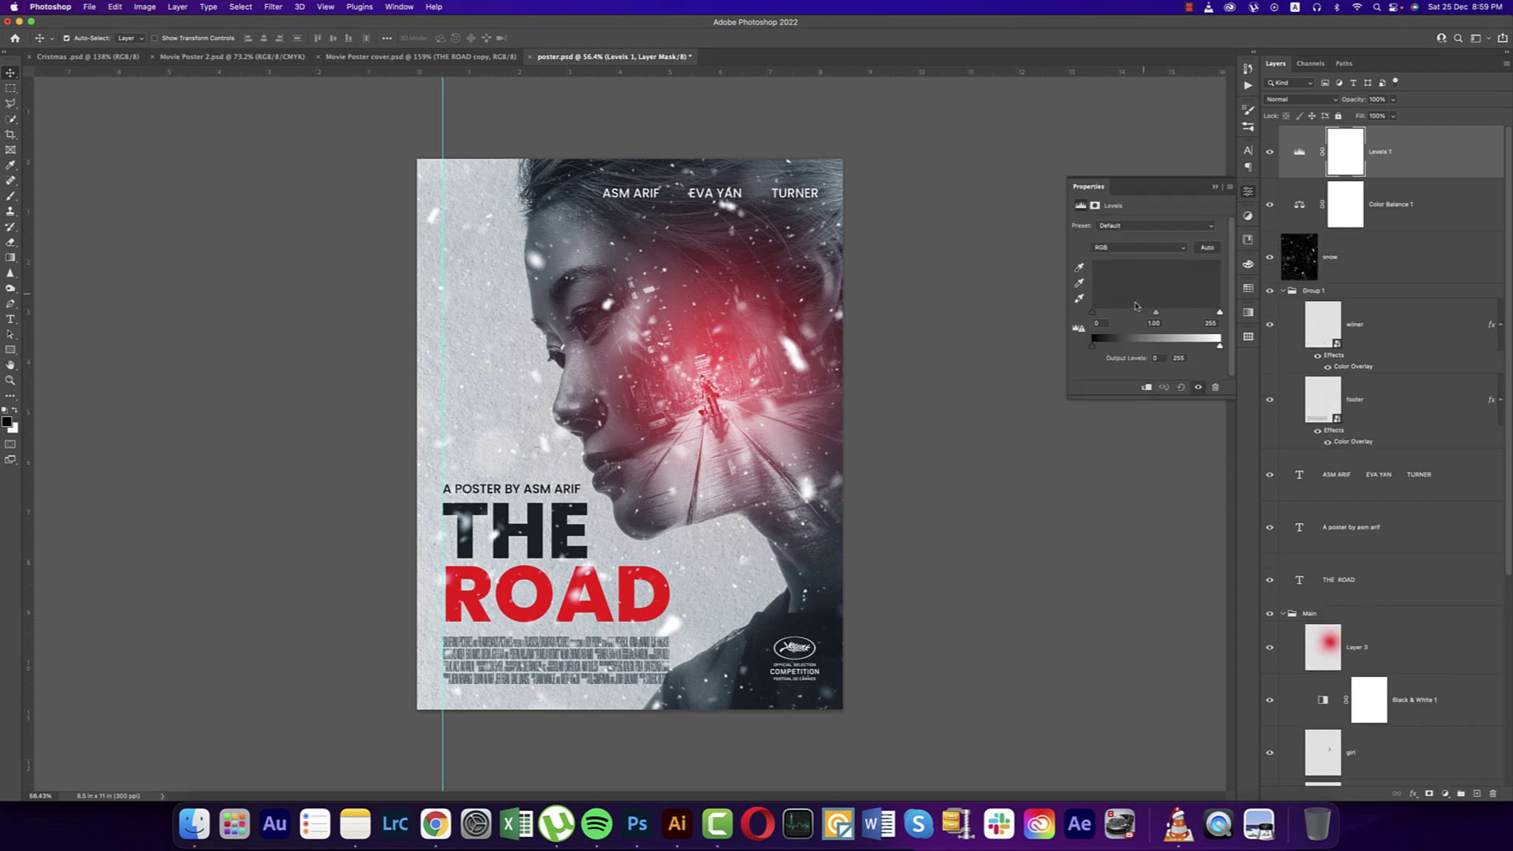
left_click_drag(1157, 314, 1098, 313)
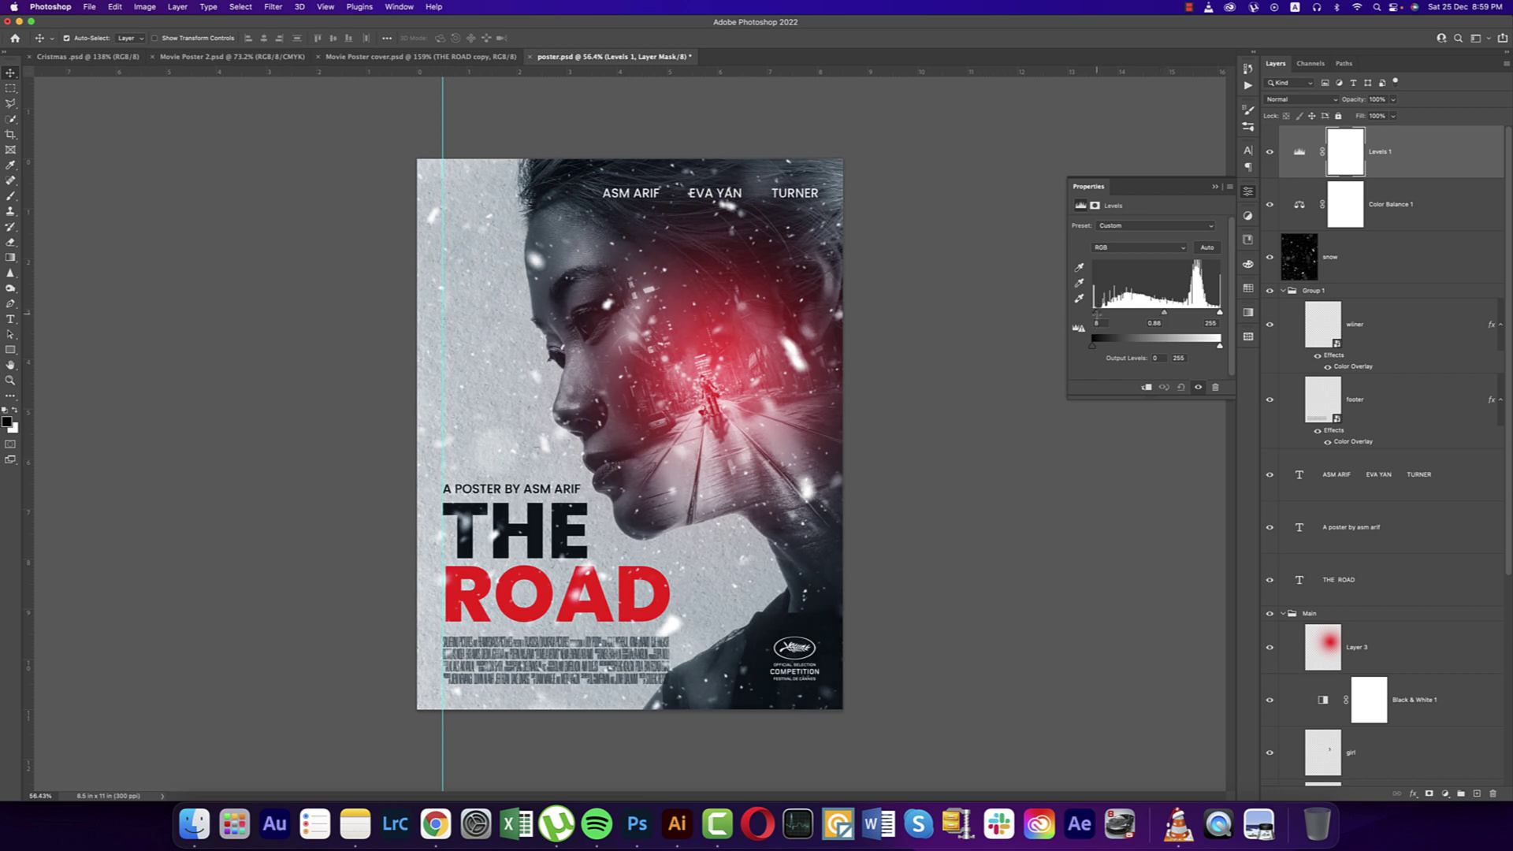
left_click(1214, 187)
key("super+s")
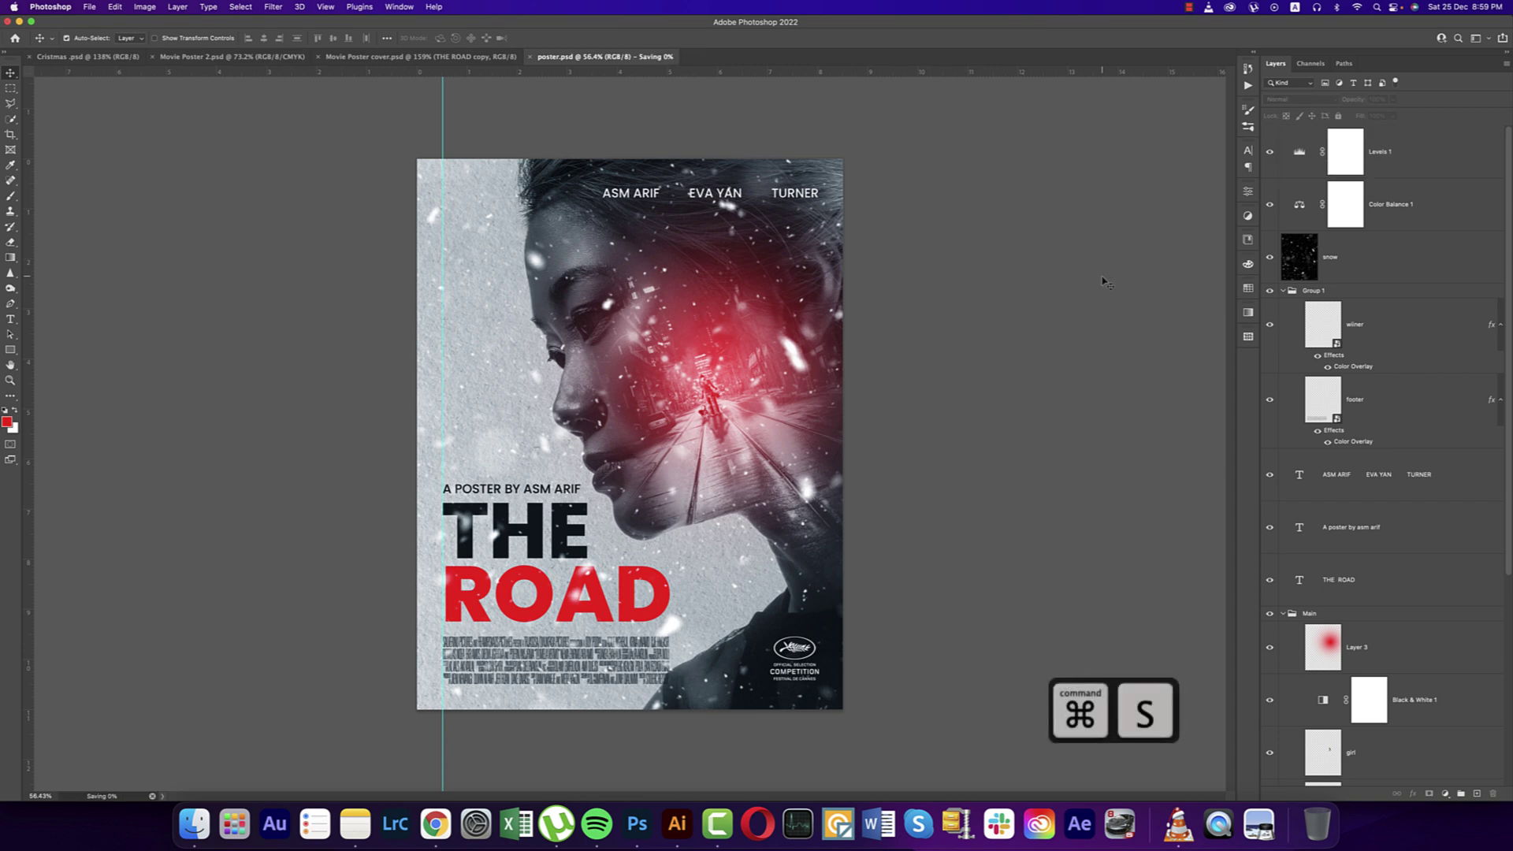
left_click(399, 57)
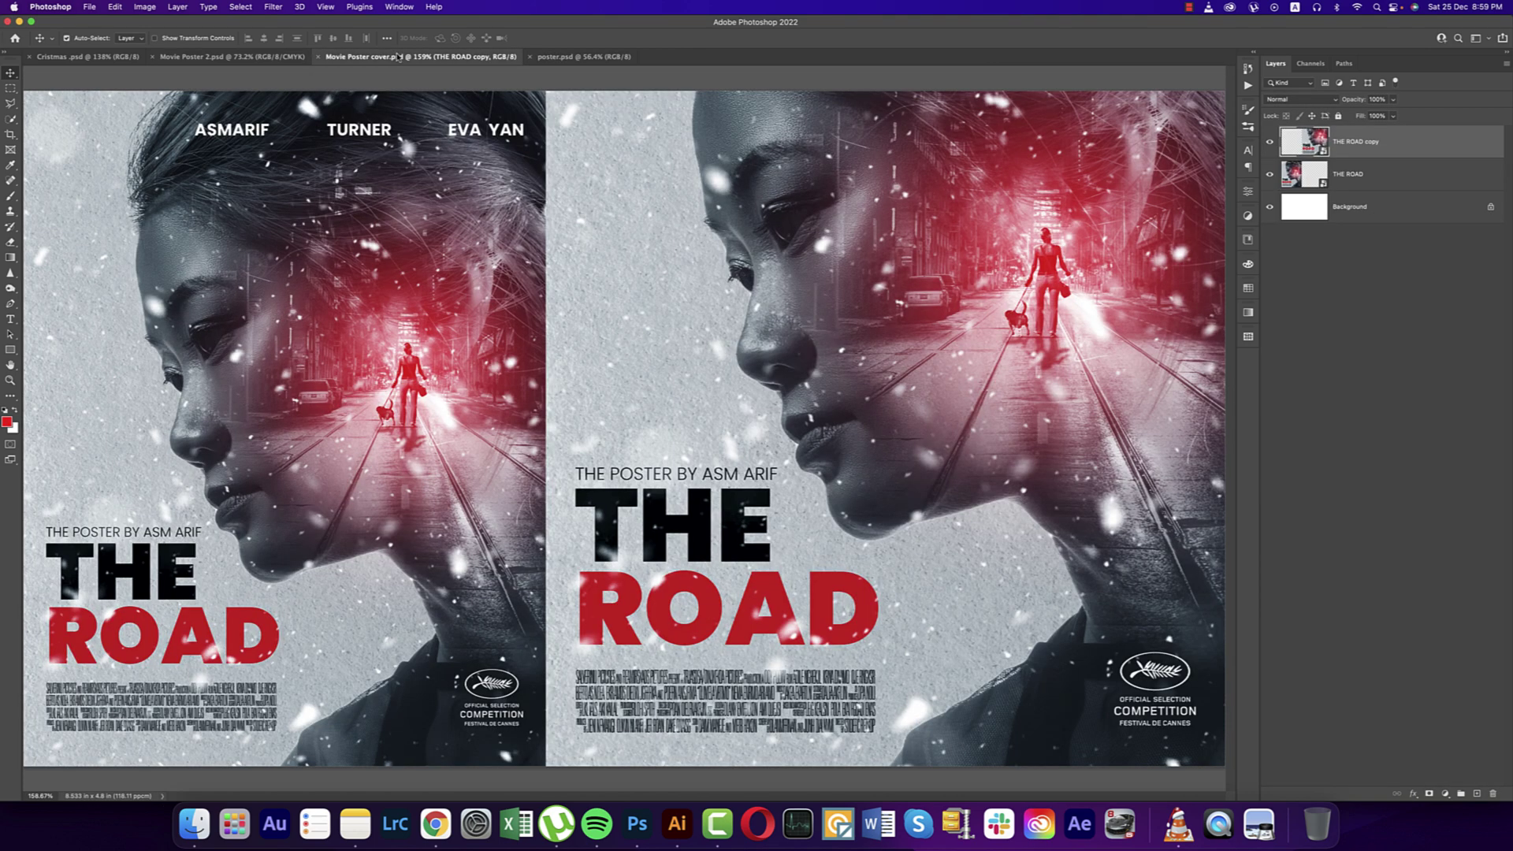
View the Movie Poster 2.psd reference, then return to poster.psd.
scroll(629, 246, "down", 2)
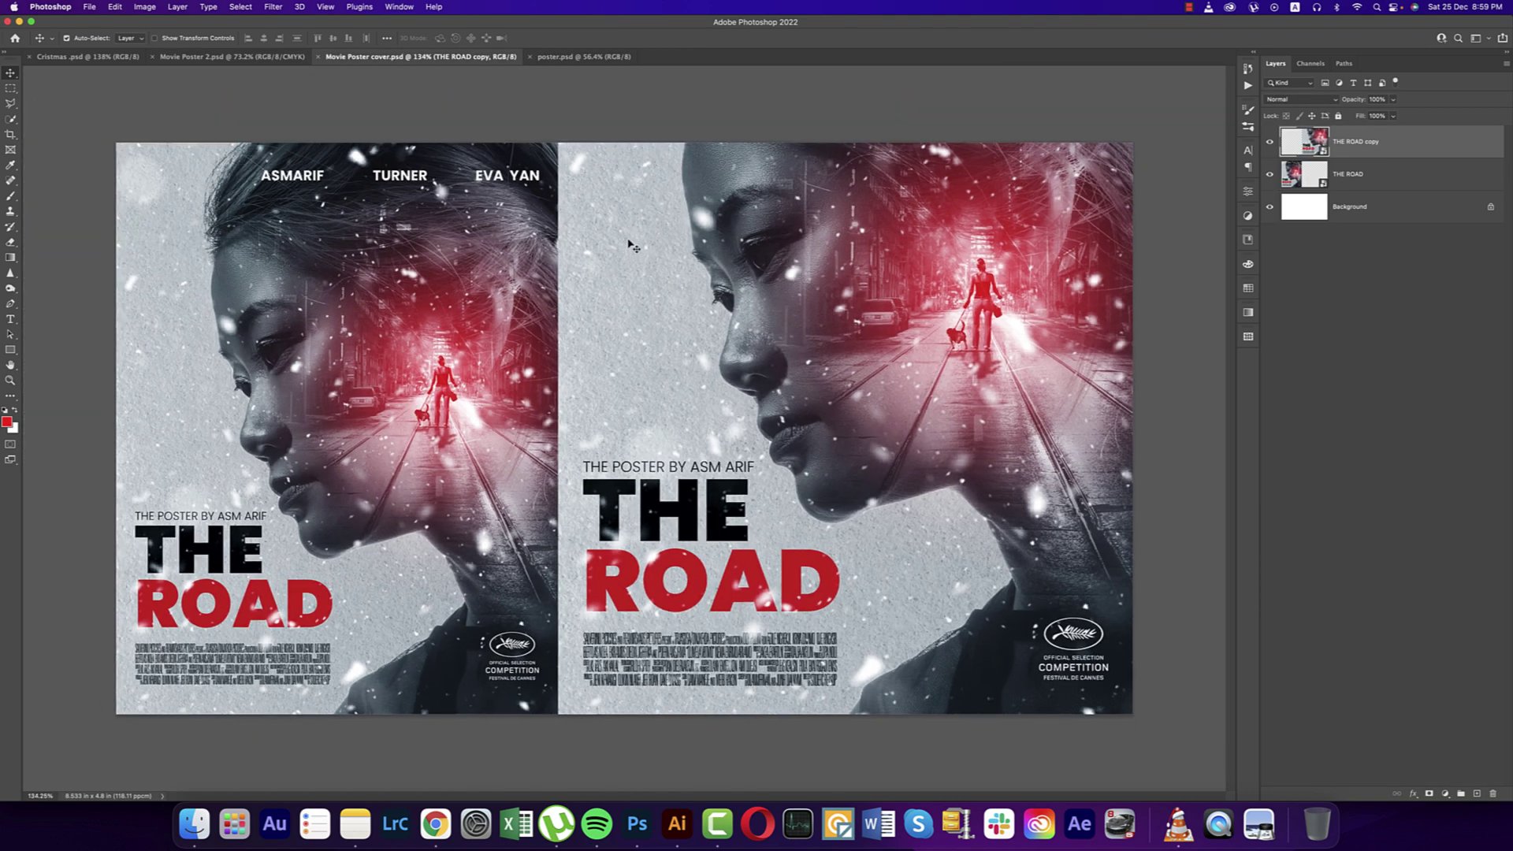
left_click(247, 59)
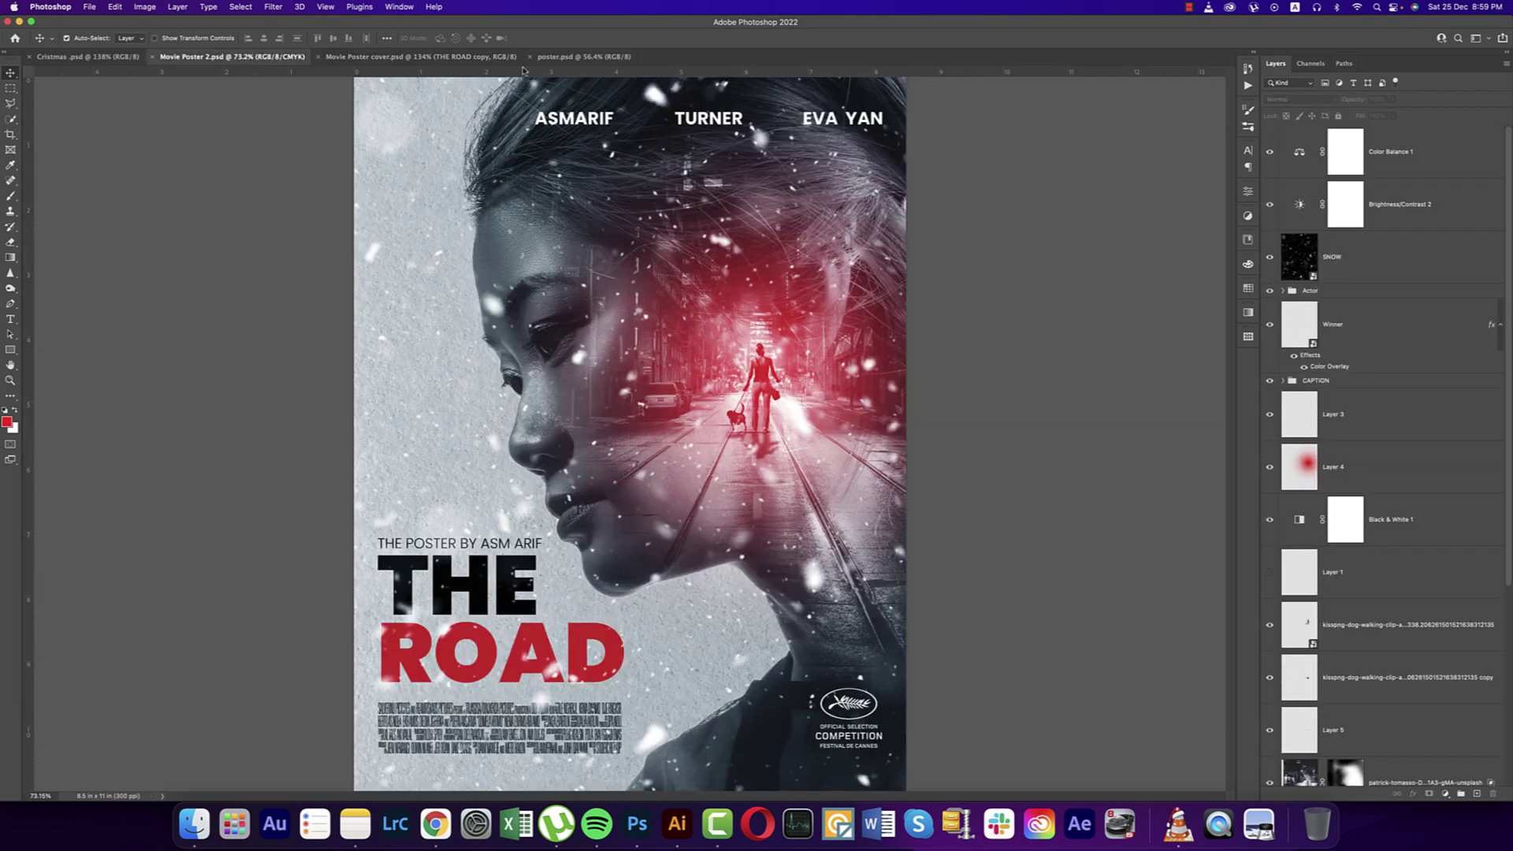
left_click(611, 58)
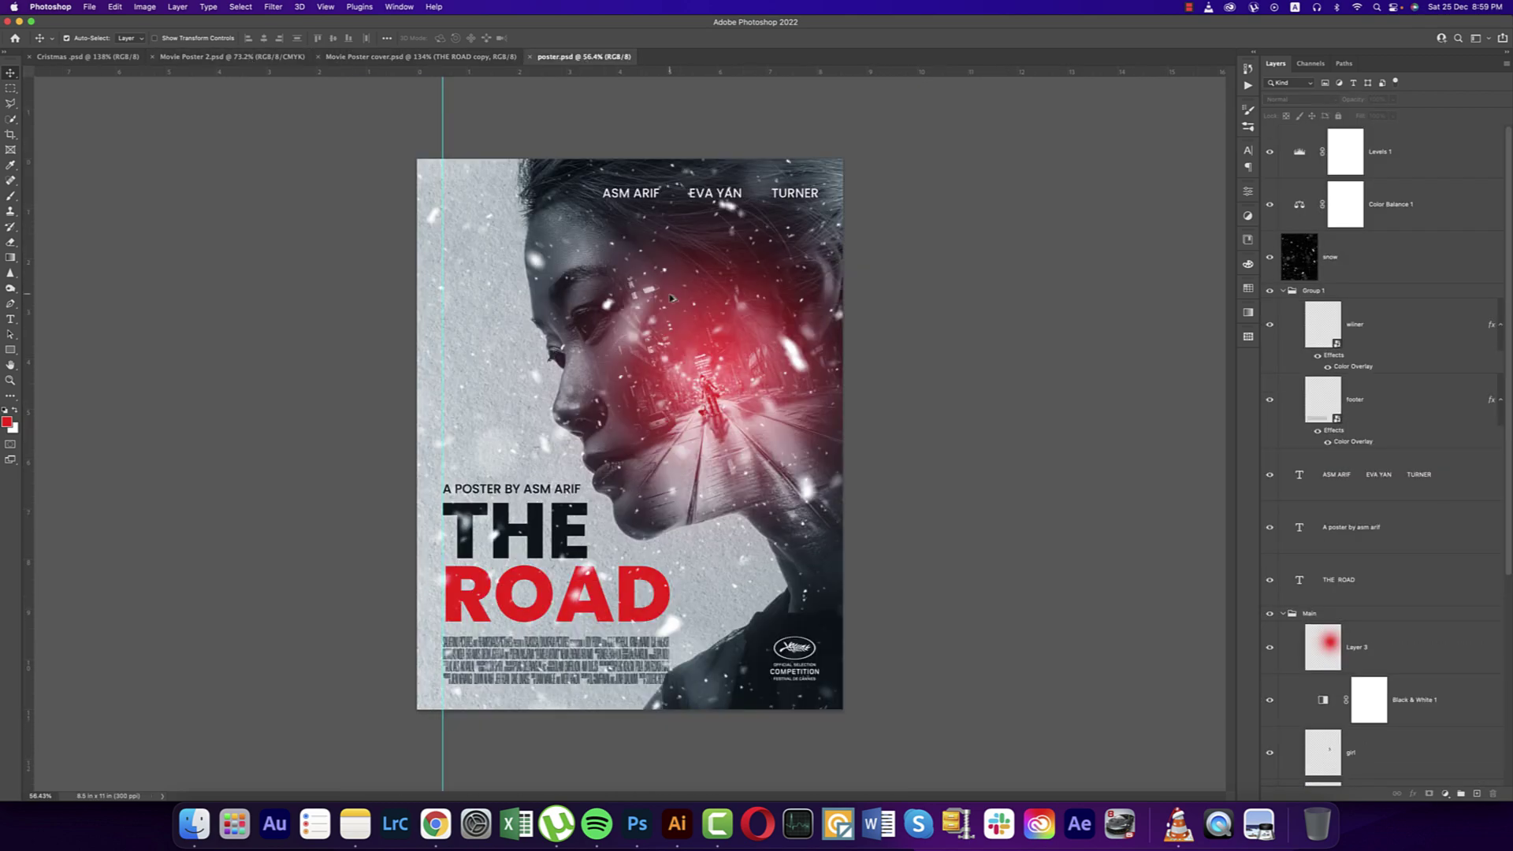
scroll(670, 298, "up", 2)
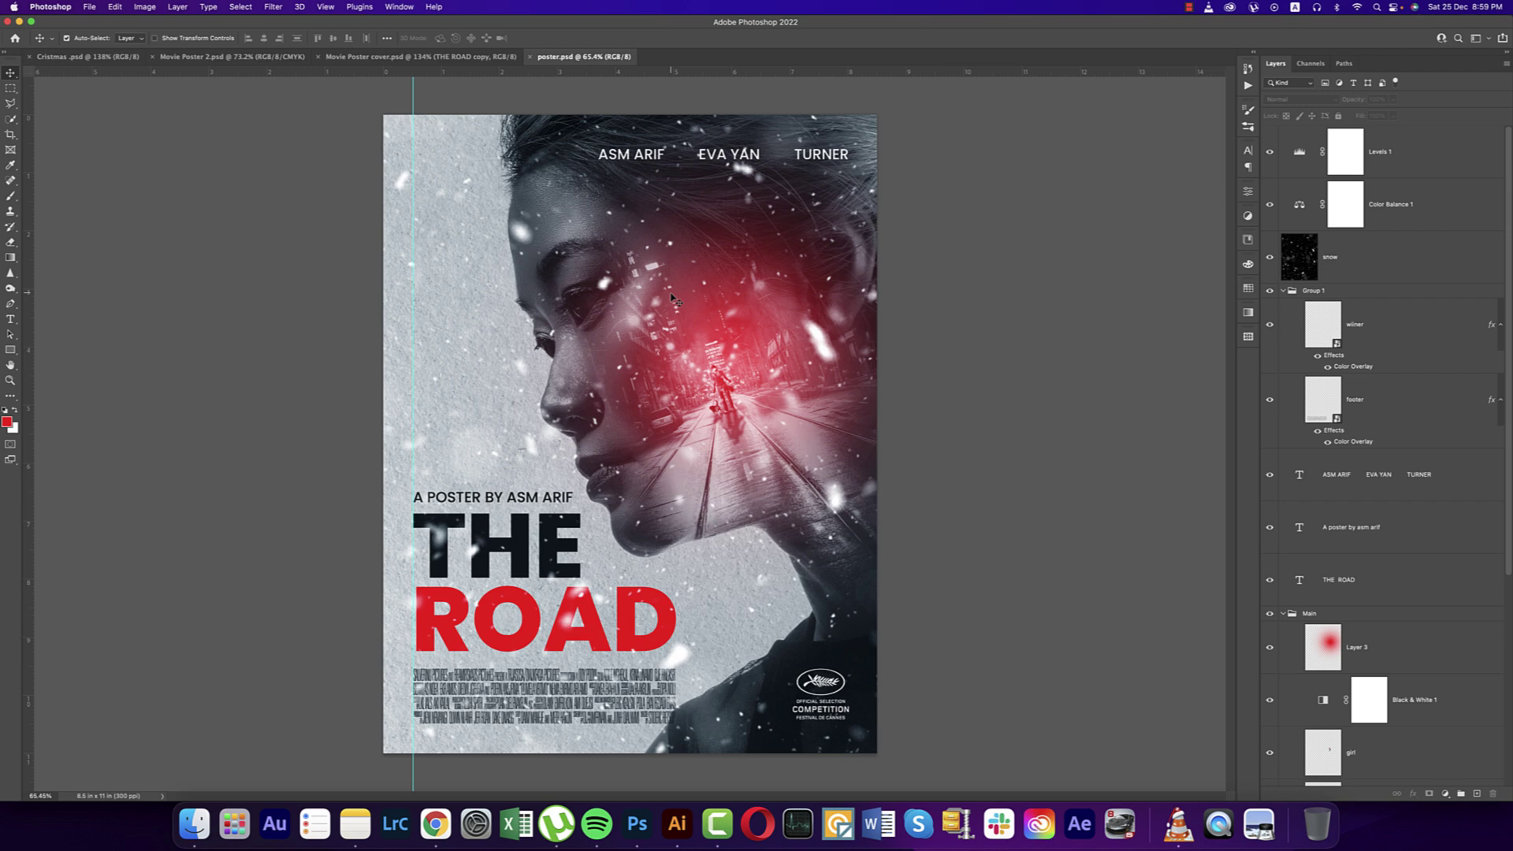